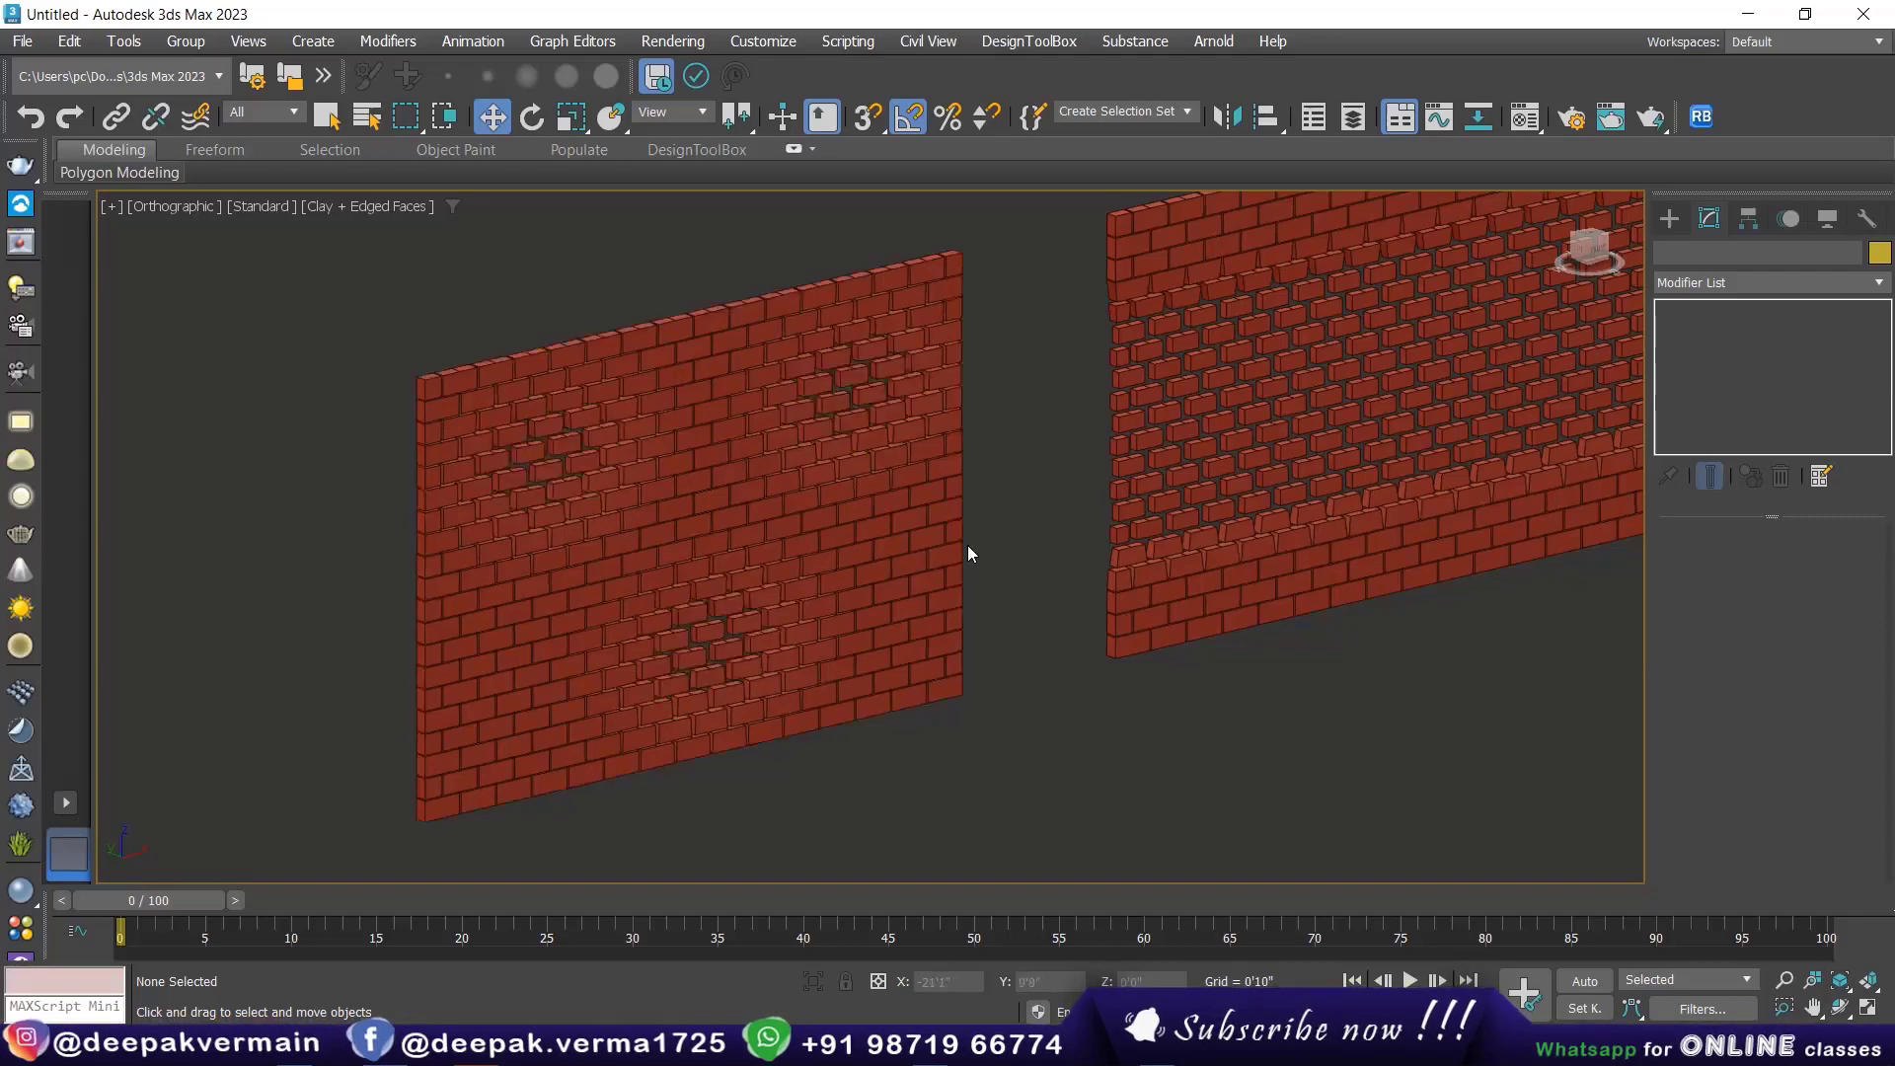
Step: Orbit and zoom across the row of finished brick-wall variants
{"action": "middle_click_drag", "start_coordinate": [967, 553], "coordinate": [849, 573], "text": "alt"}
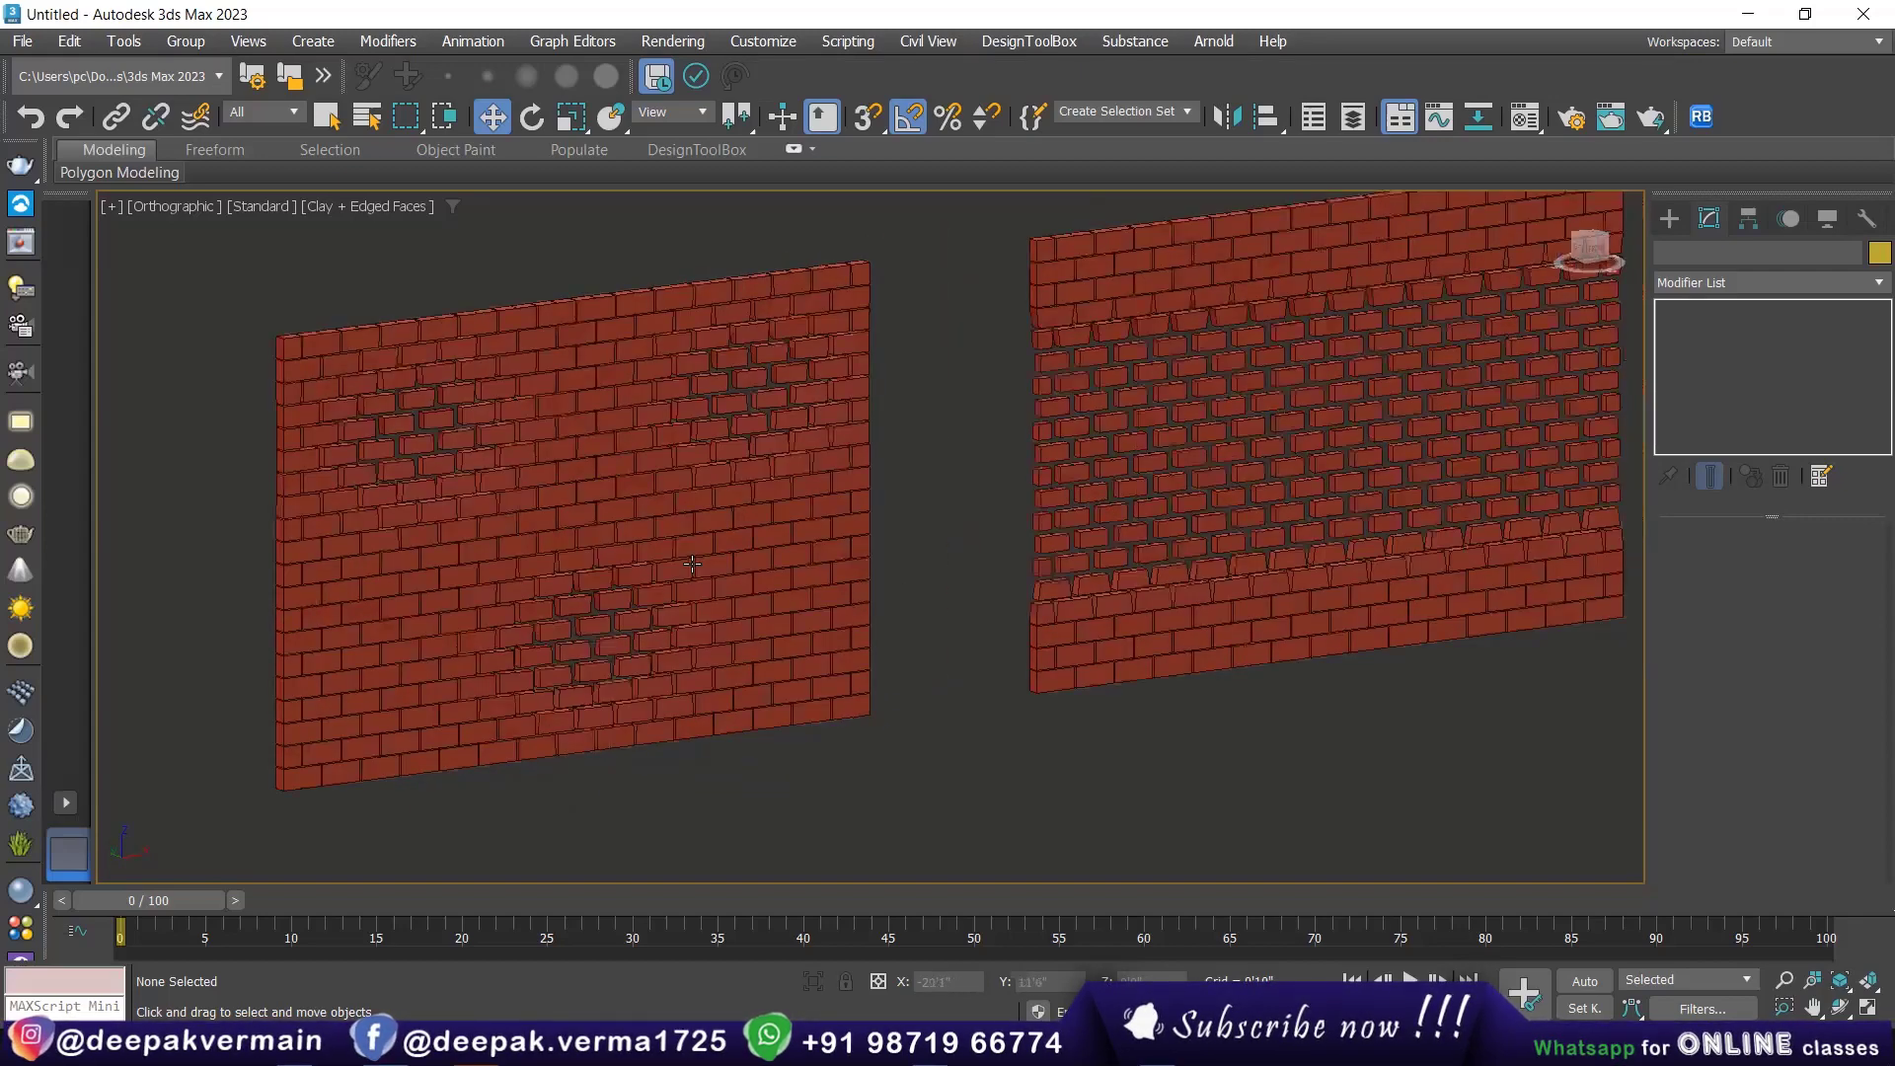
{"action": "middle_click_drag", "start_coordinate": [720, 626], "coordinate": [1167, 580], "text": "alt"}
{"action": "middle_click_drag", "start_coordinate": [919, 640], "coordinate": [1029, 627], "text": "alt"}
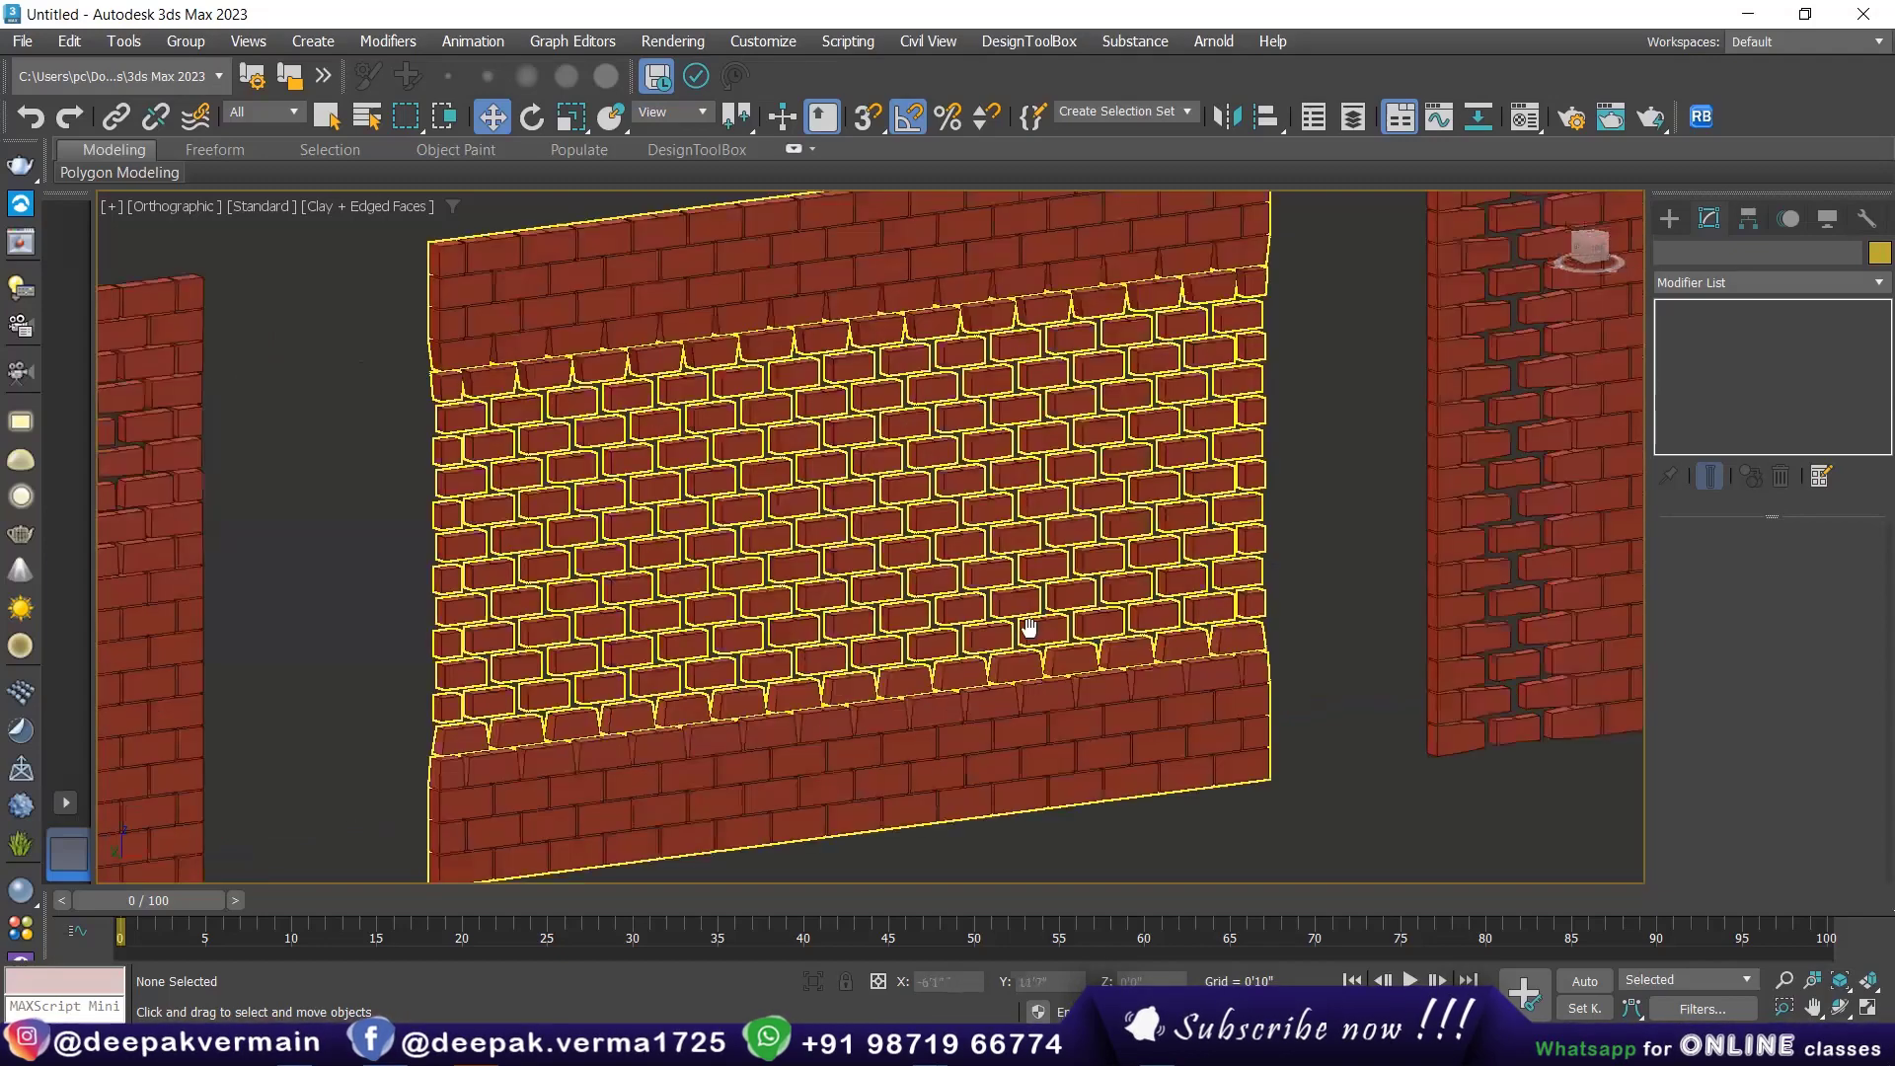
{"action": "middle_click_drag", "start_coordinate": [1218, 581], "coordinate": [1091, 586], "text": "alt"}
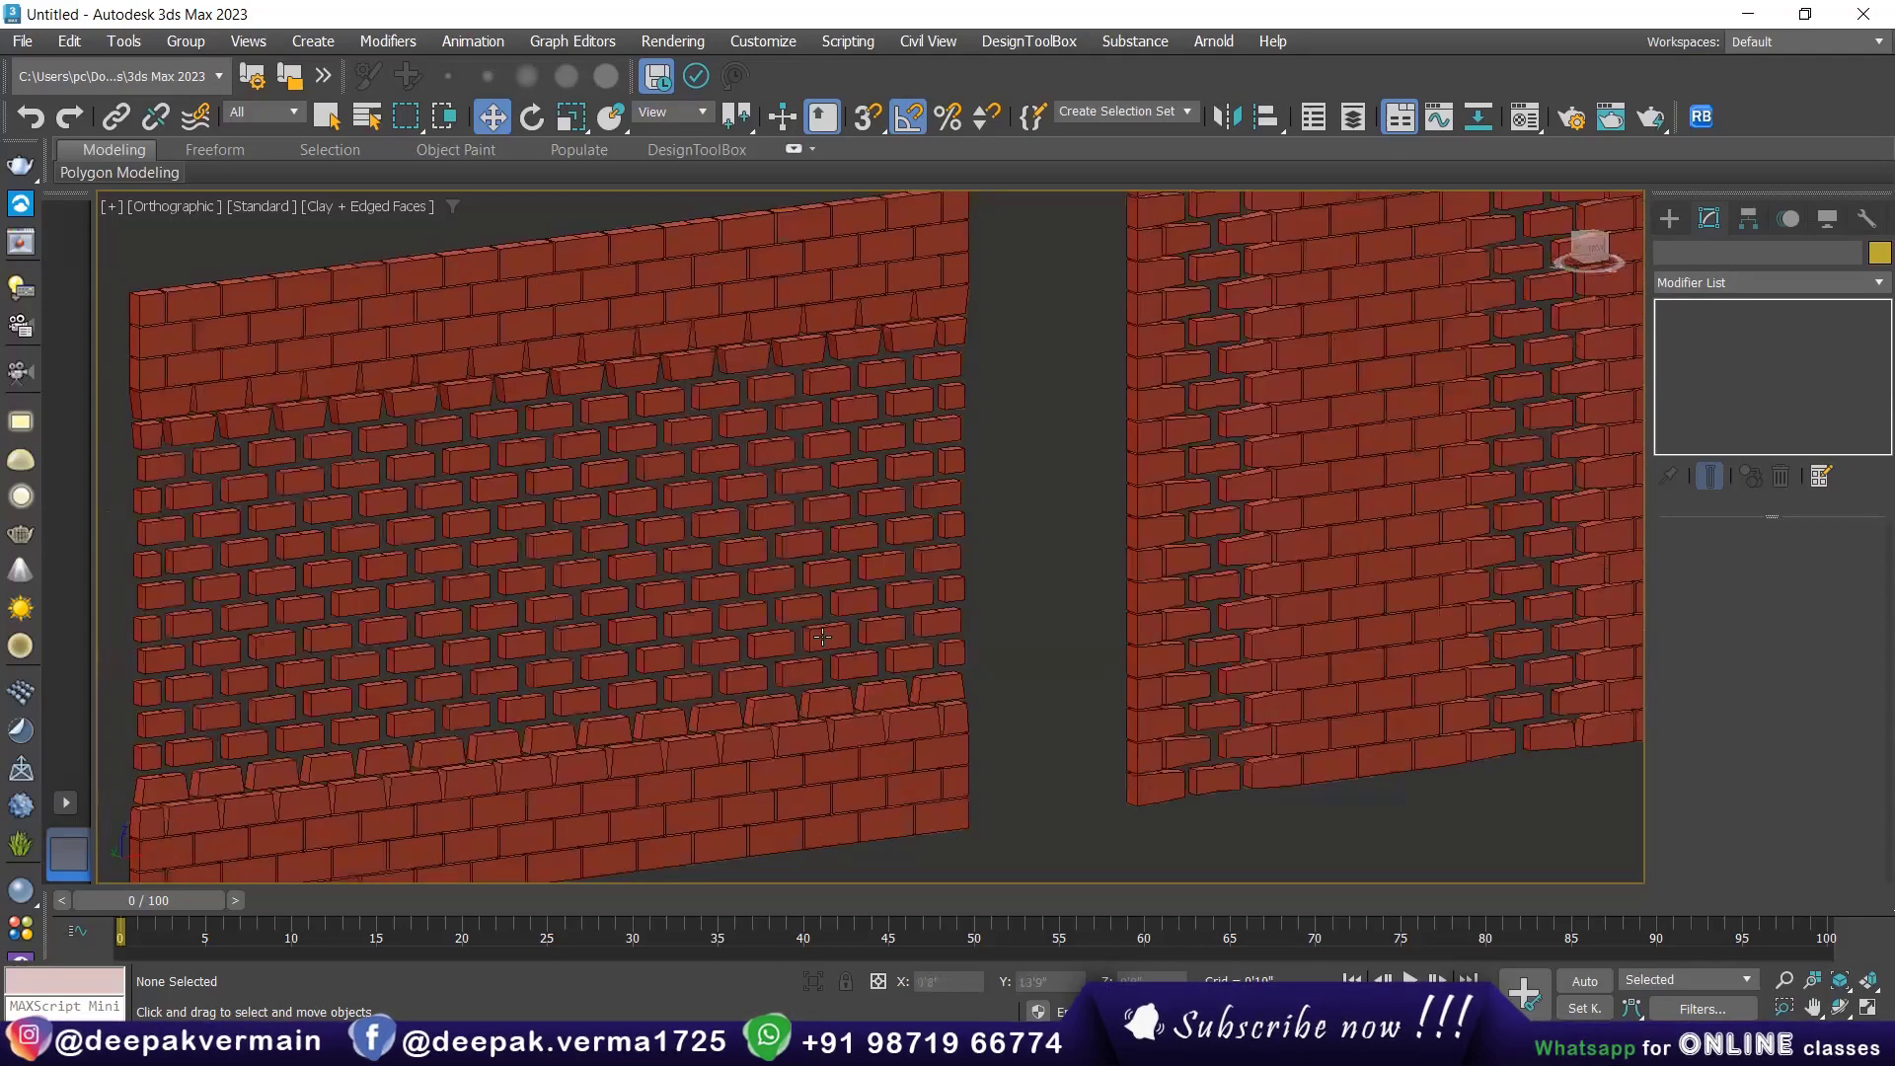
{"action": "middle_click_drag", "start_coordinate": [947, 652], "coordinate": [895, 656], "text": "alt"}
{"action": "scroll", "coordinate": [670, 804], "scroll_direction": "up", "scroll_amount": 2}
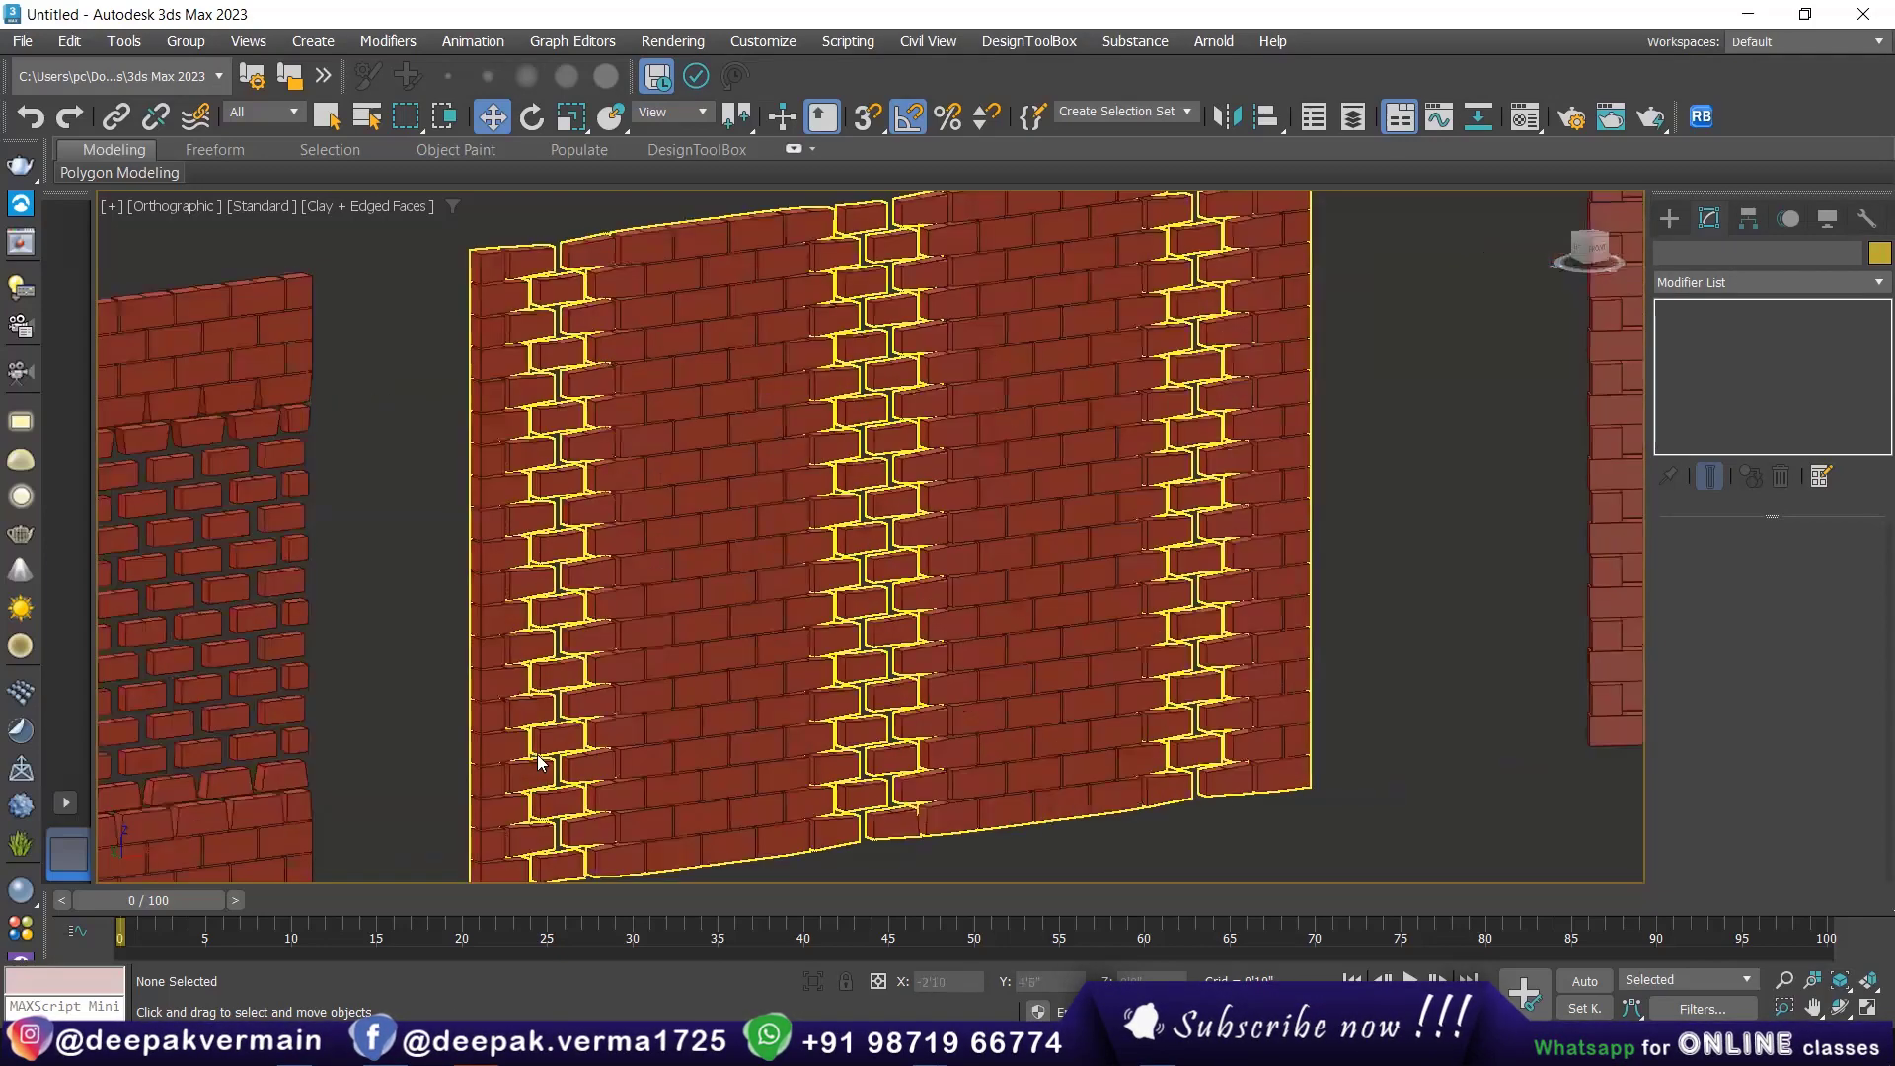
{"action": "middle_click_drag", "start_coordinate": [560, 677], "coordinate": [788, 638], "text": "alt"}
{"action": "mouse_move", "coordinate": [407, 722]}
{"action": "middle_mouse_down", "text": "alt"}
{"action": "mouse_move", "coordinate": [984, 646]}
{"action": "mouse_move", "coordinate": [908, 692]}
{"action": "middle_mouse_up", "text": "alt"}
Step: Select one brick wall to inspect it, then zoom out to the whole row
{"action": "left_click", "coordinate": [928, 634]}
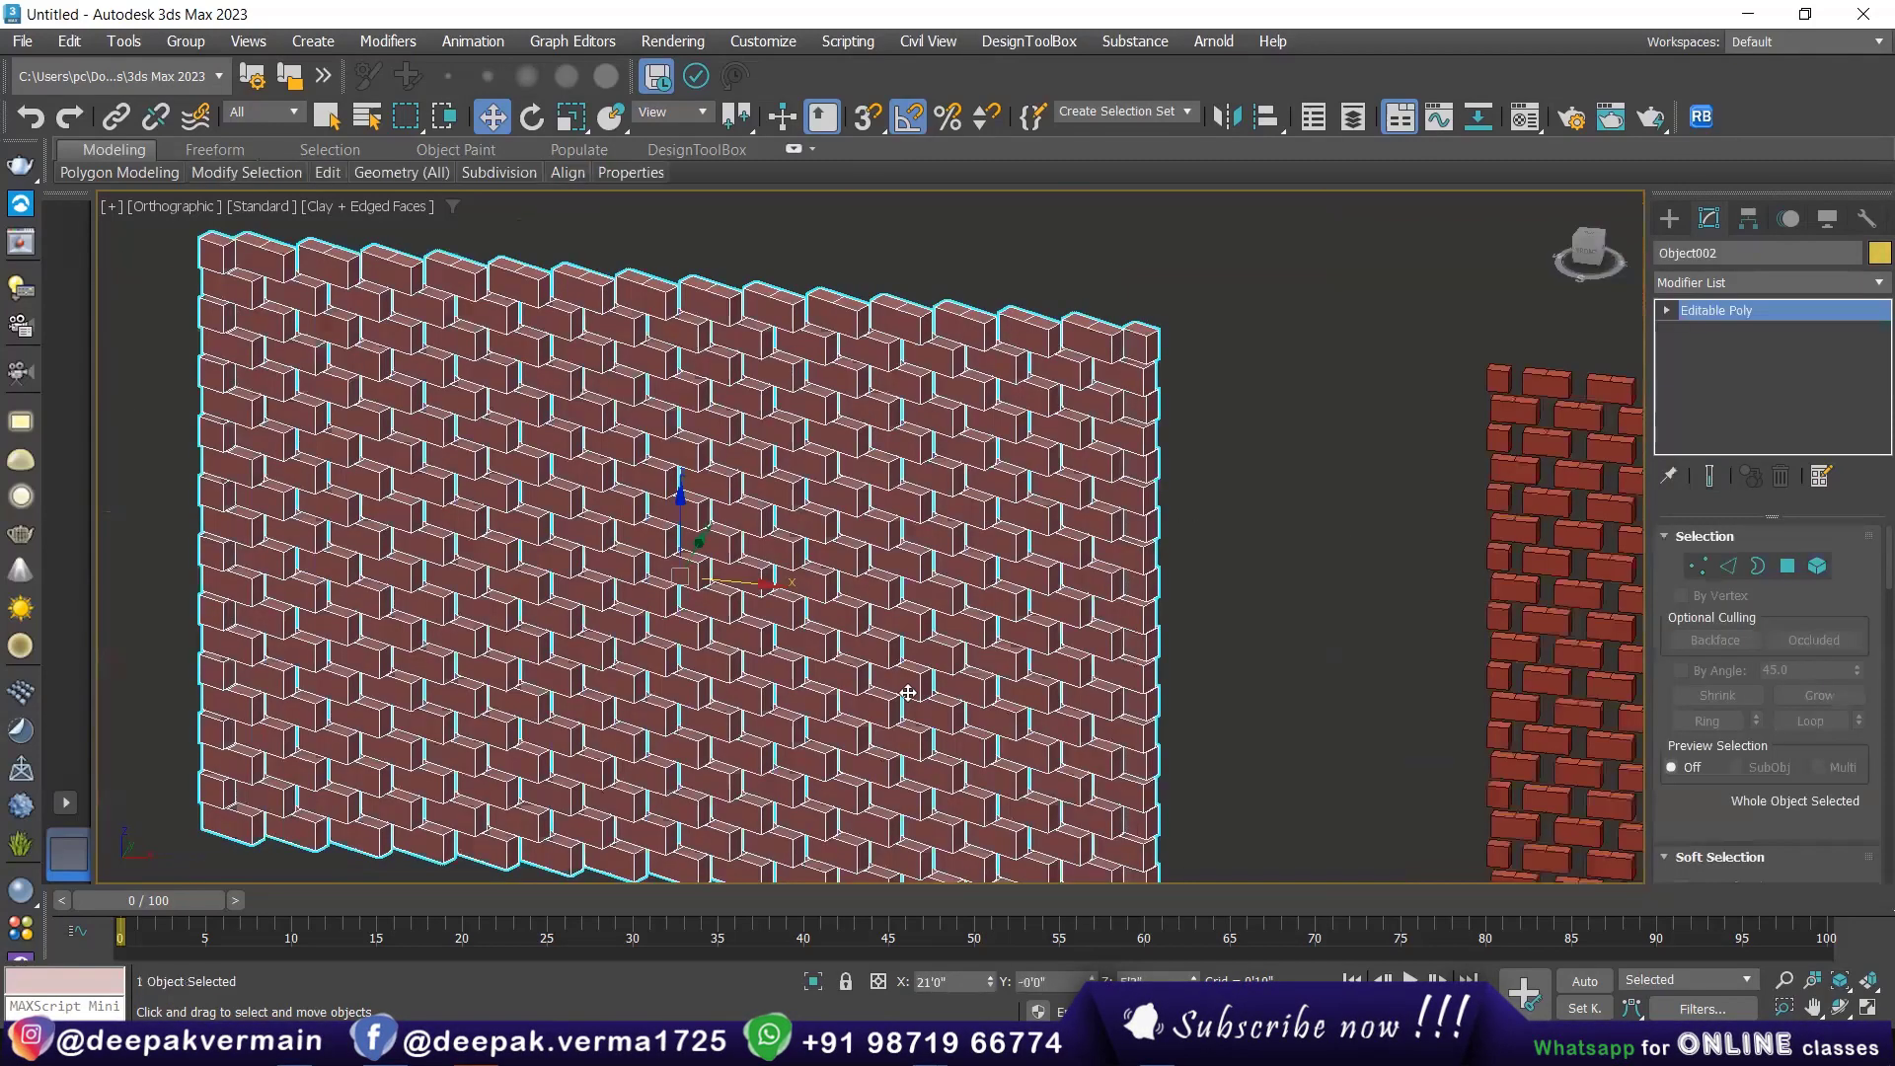
{"action": "scroll", "coordinate": [941, 703], "scroll_direction": "down", "scroll_amount": 5}
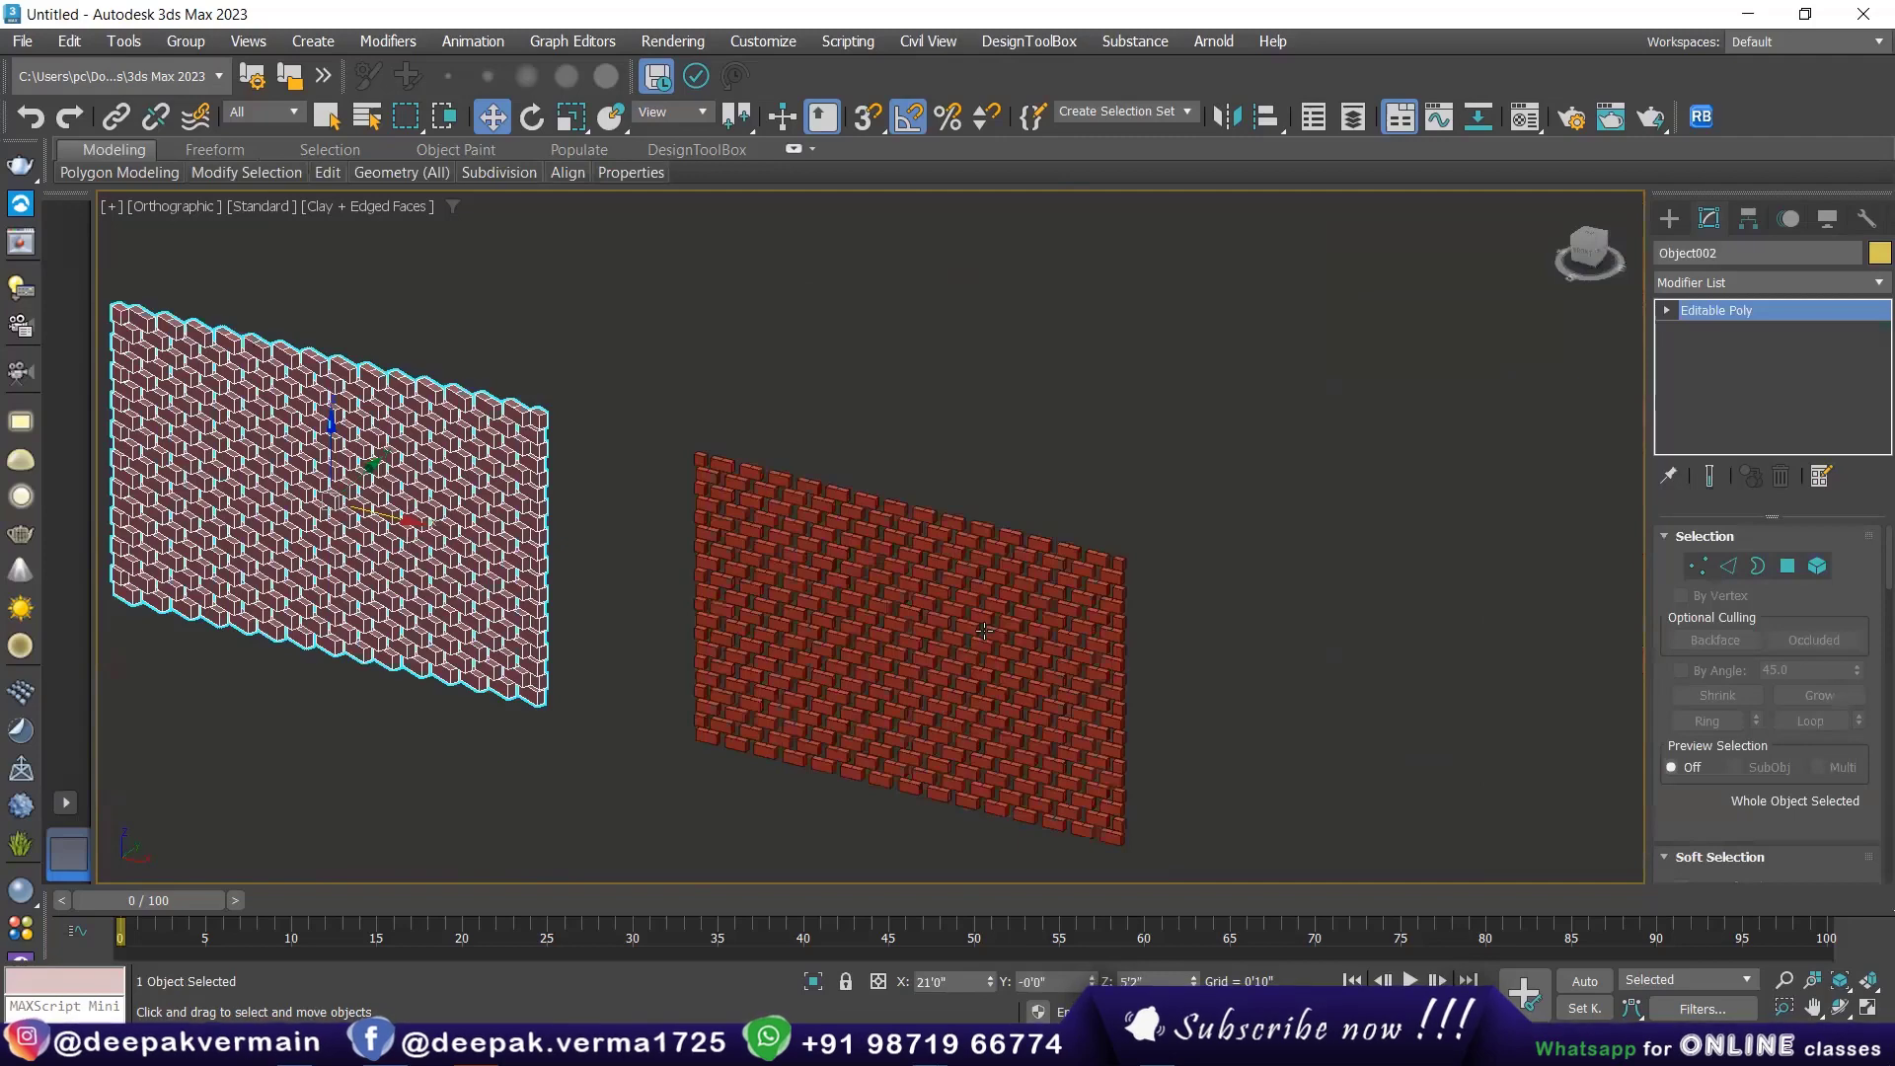
{"action": "scroll", "coordinate": [984, 630], "scroll_direction": "up", "scroll_amount": 4}
{"action": "middle_click_drag", "start_coordinate": [959, 603], "coordinate": [893, 672], "text": "alt"}
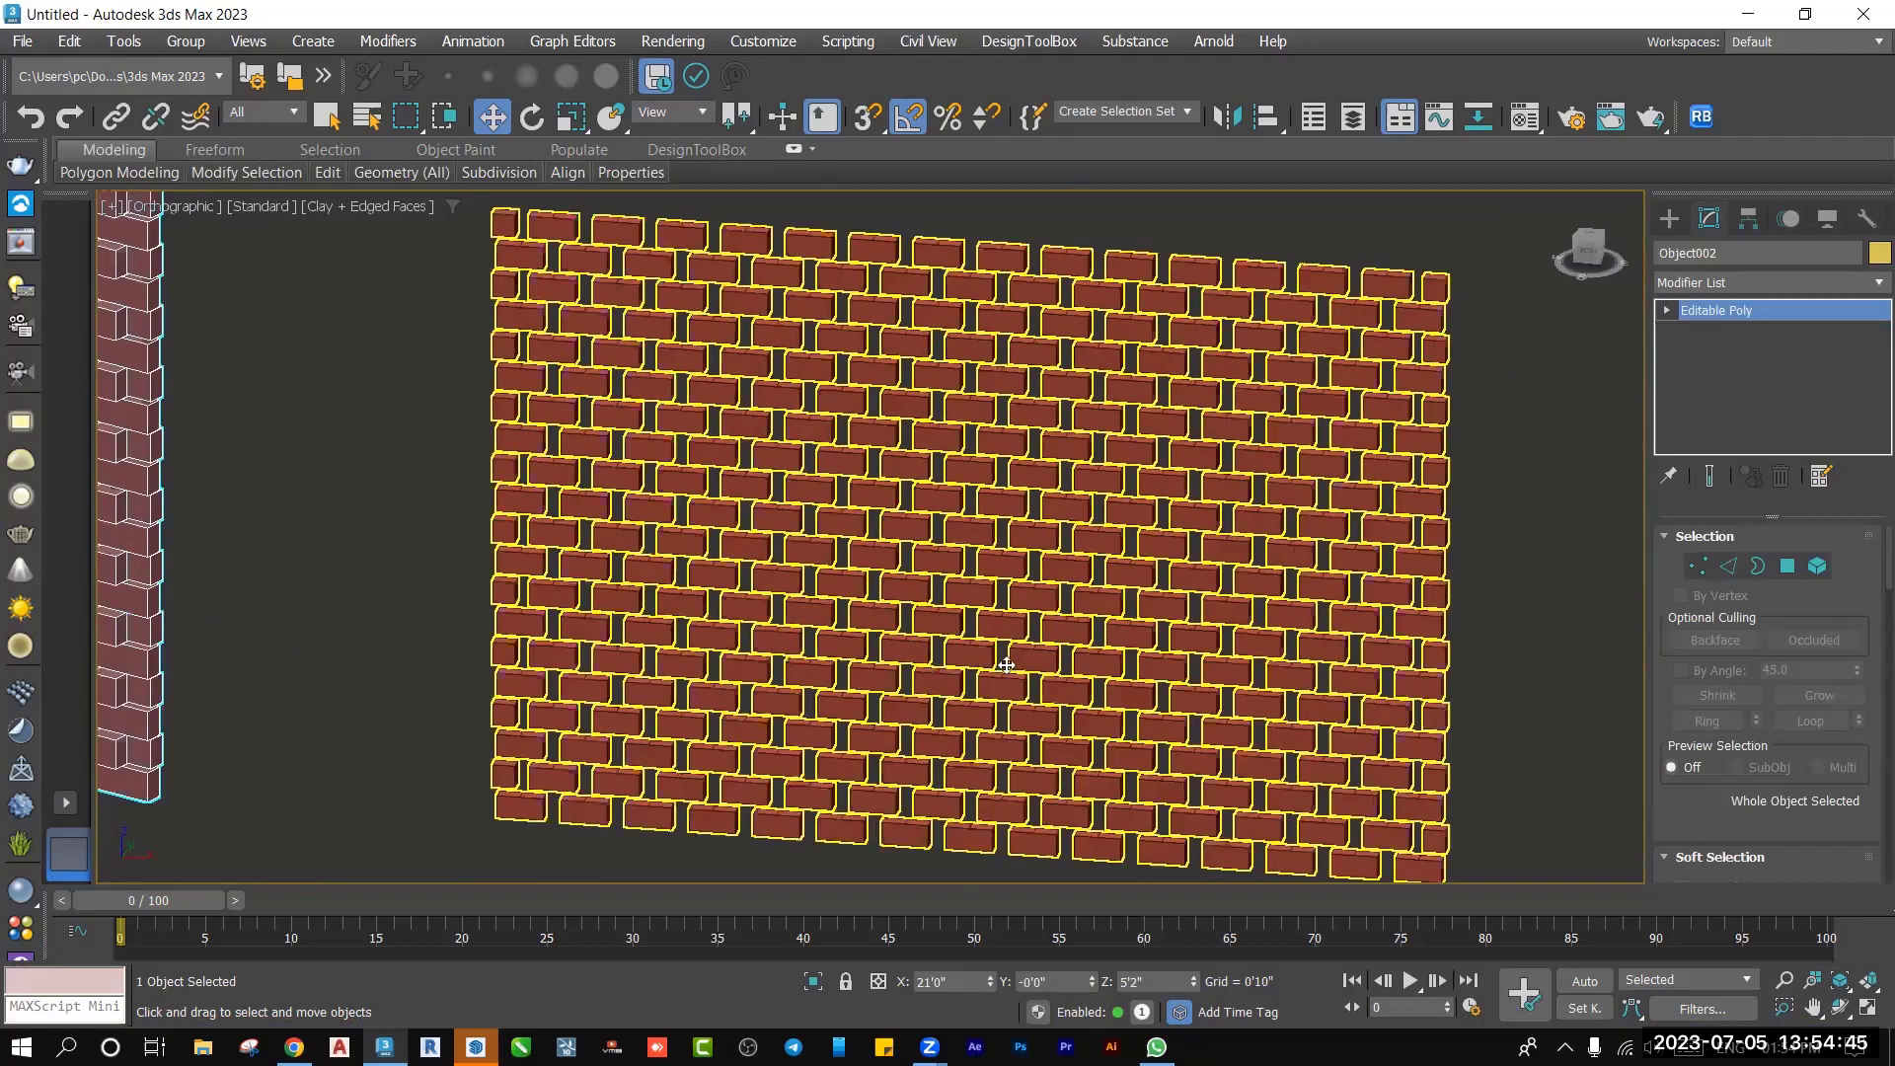
{"action": "scroll", "coordinate": [1245, 514], "scroll_direction": "down", "scroll_amount": 5}
{"action": "middle_click_drag", "start_coordinate": [1245, 514], "coordinate": [968, 630]}
{"action": "key", "text": "shift+z"}
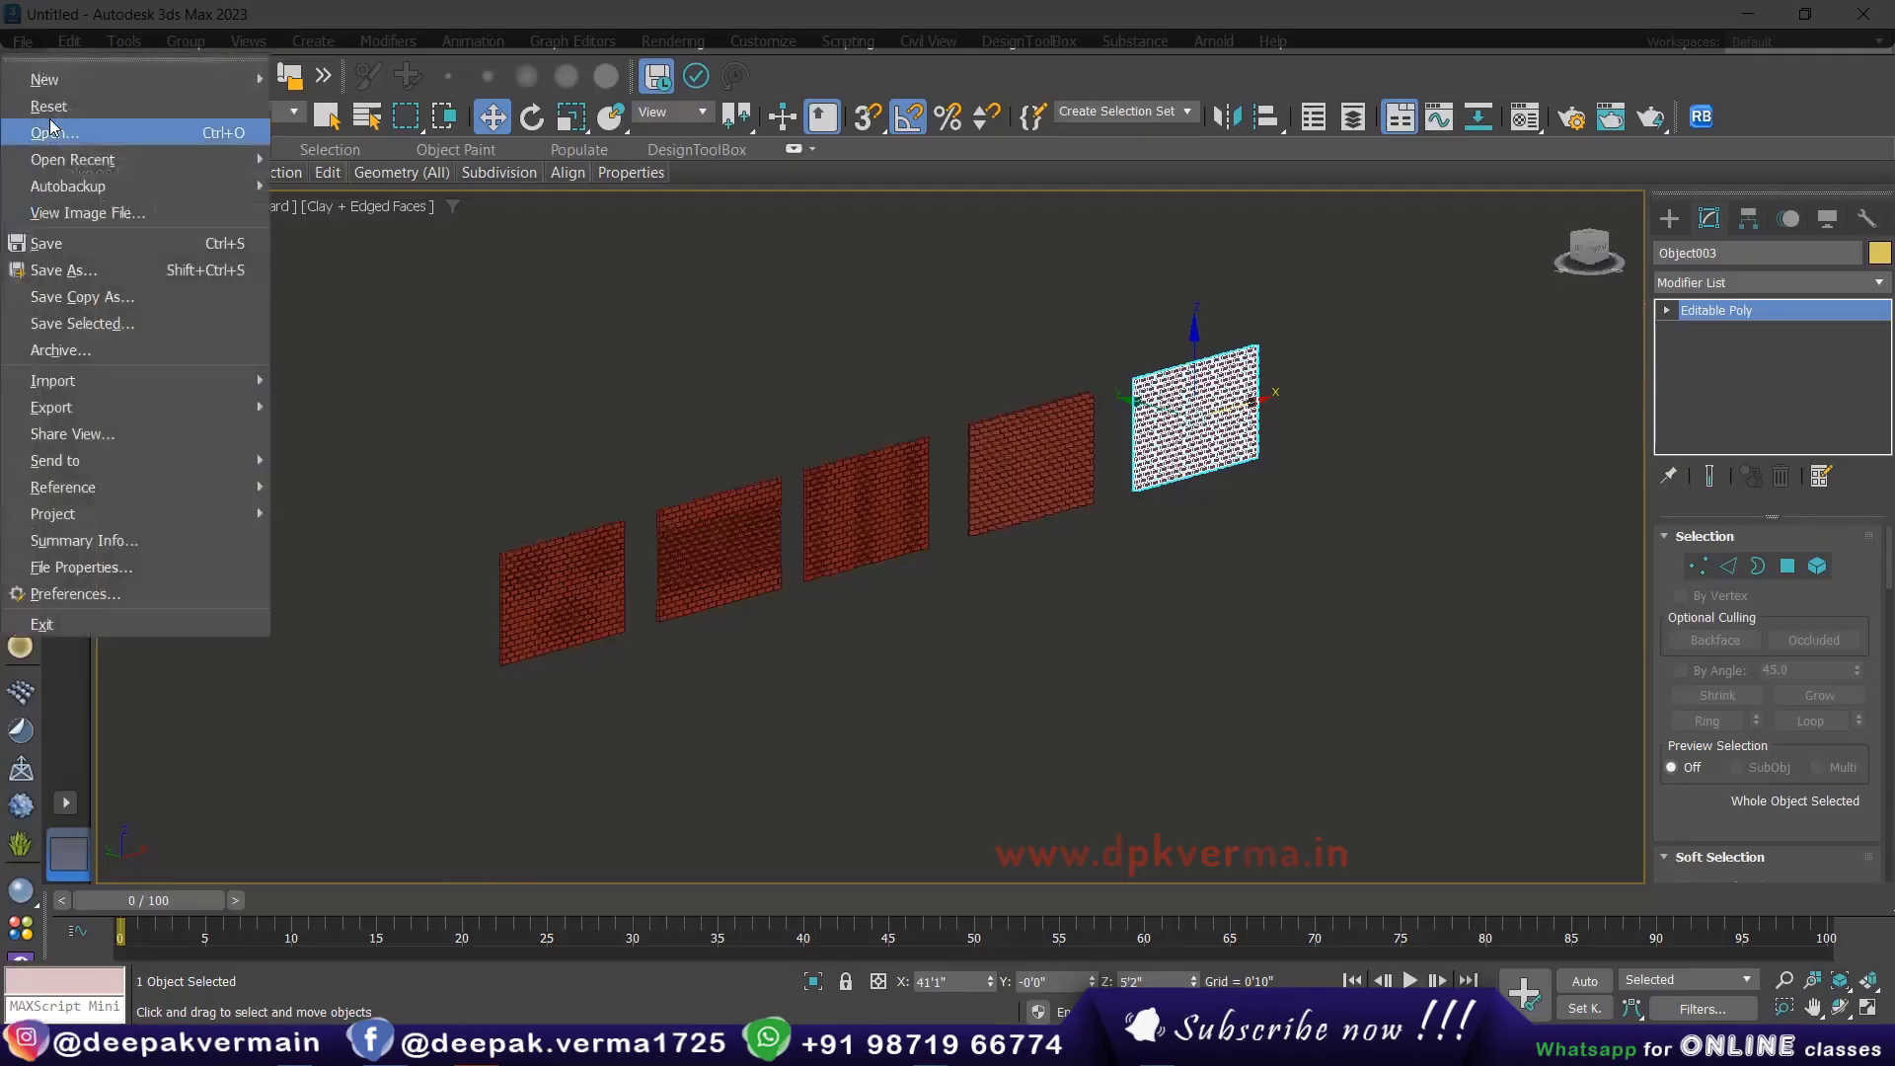
Step: Reset to an empty scene without saving and maximize the Front viewport
{"action": "left_click", "coordinate": [906, 560]}
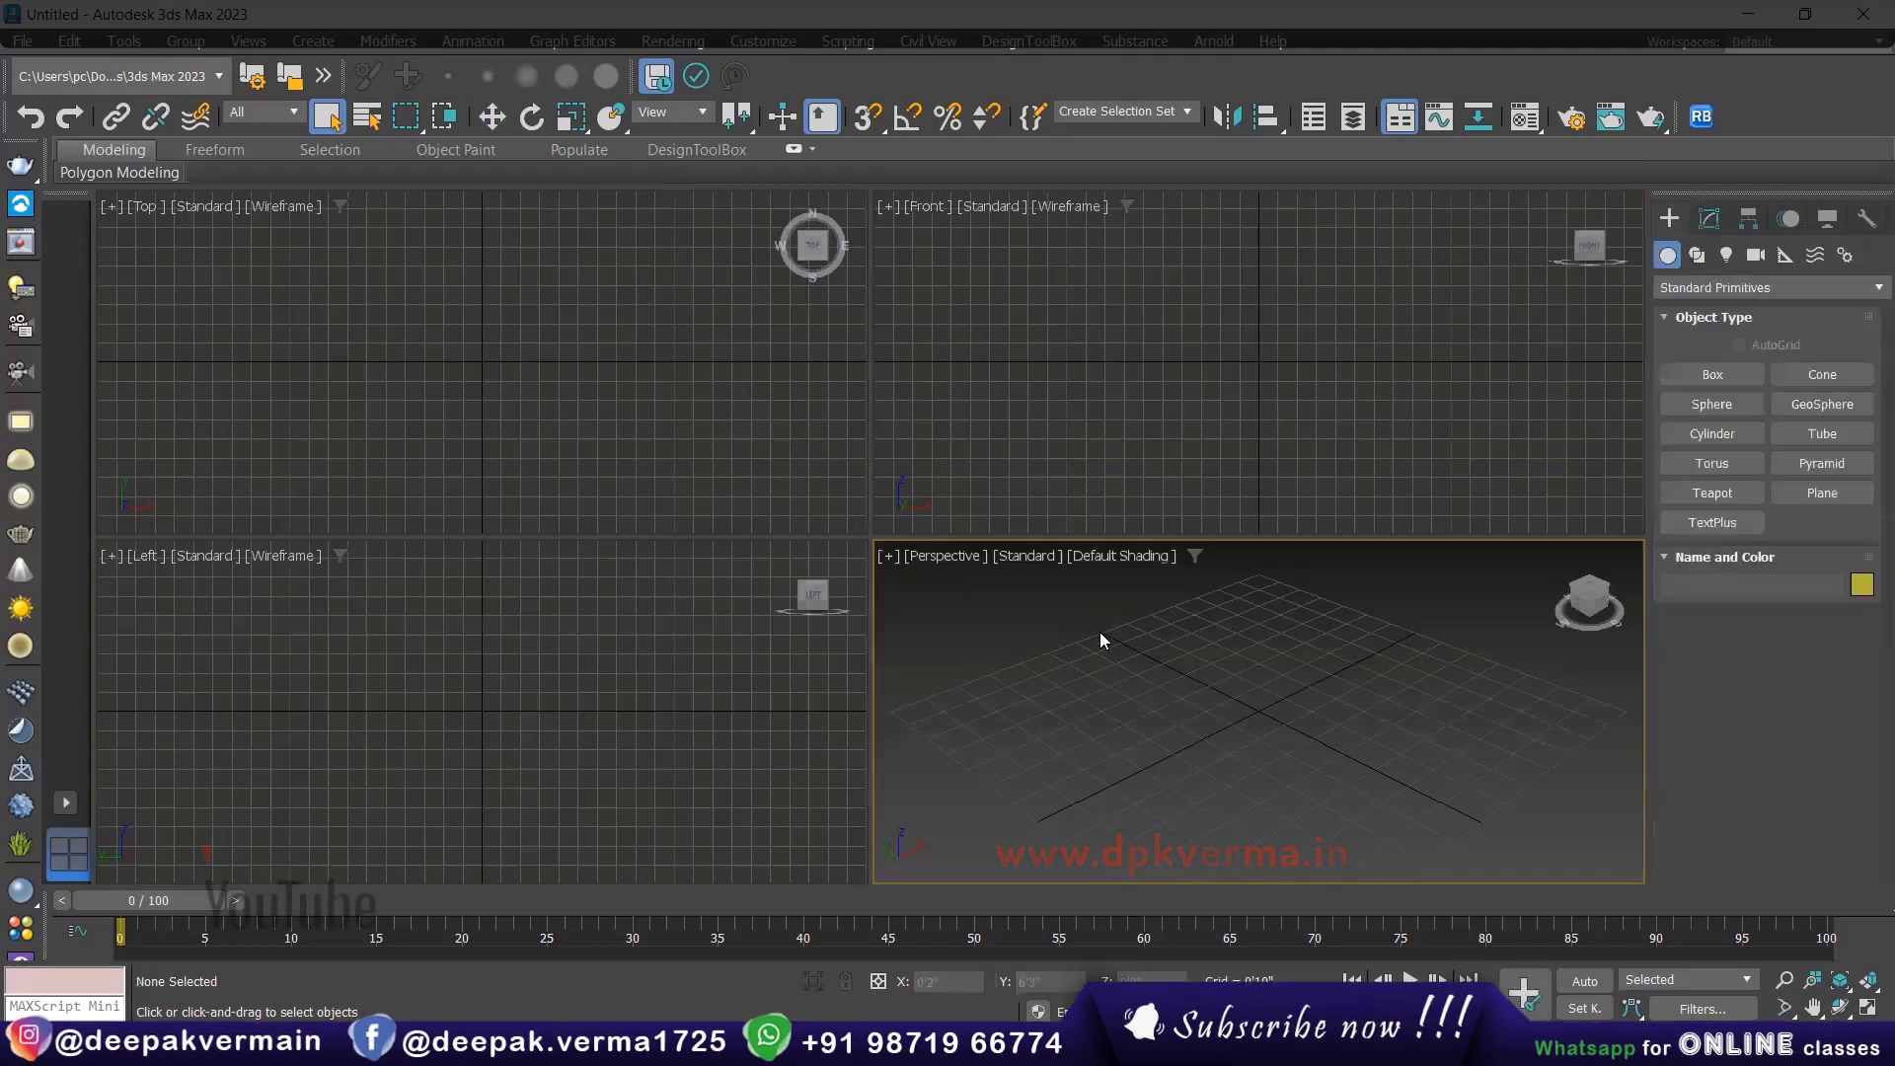
{"action": "key", "text": "alt+w"}
{"action": "key", "text": "f"}
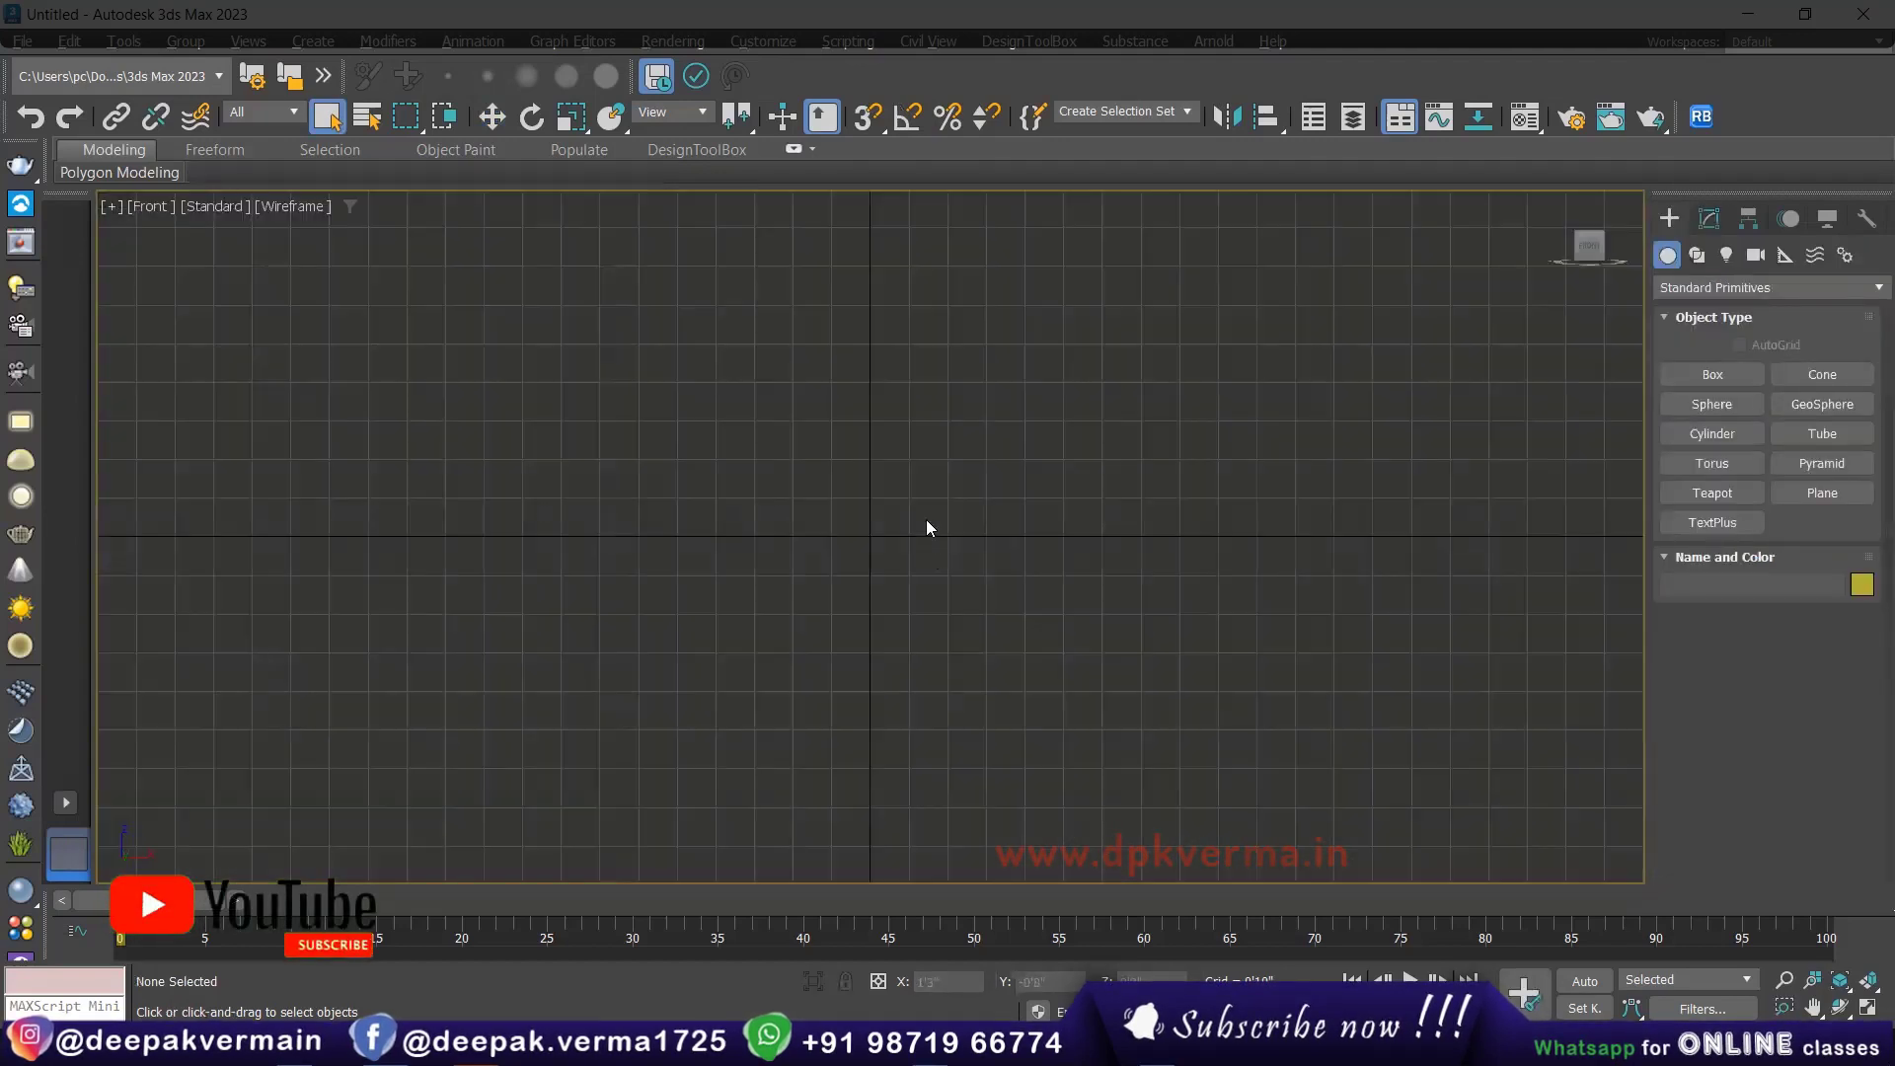
{"action": "mouse_move", "coordinate": [925, 523]}
{"action": "middle_mouse_down"}
{"action": "mouse_move", "coordinate": [798, 681]}
{"action": "mouse_move", "coordinate": [745, 672]}
{"action": "middle_mouse_up"}
Step: Draw a plane in the Front view and set its length and width to 10'
{"action": "left_click", "coordinate": [1816, 492]}
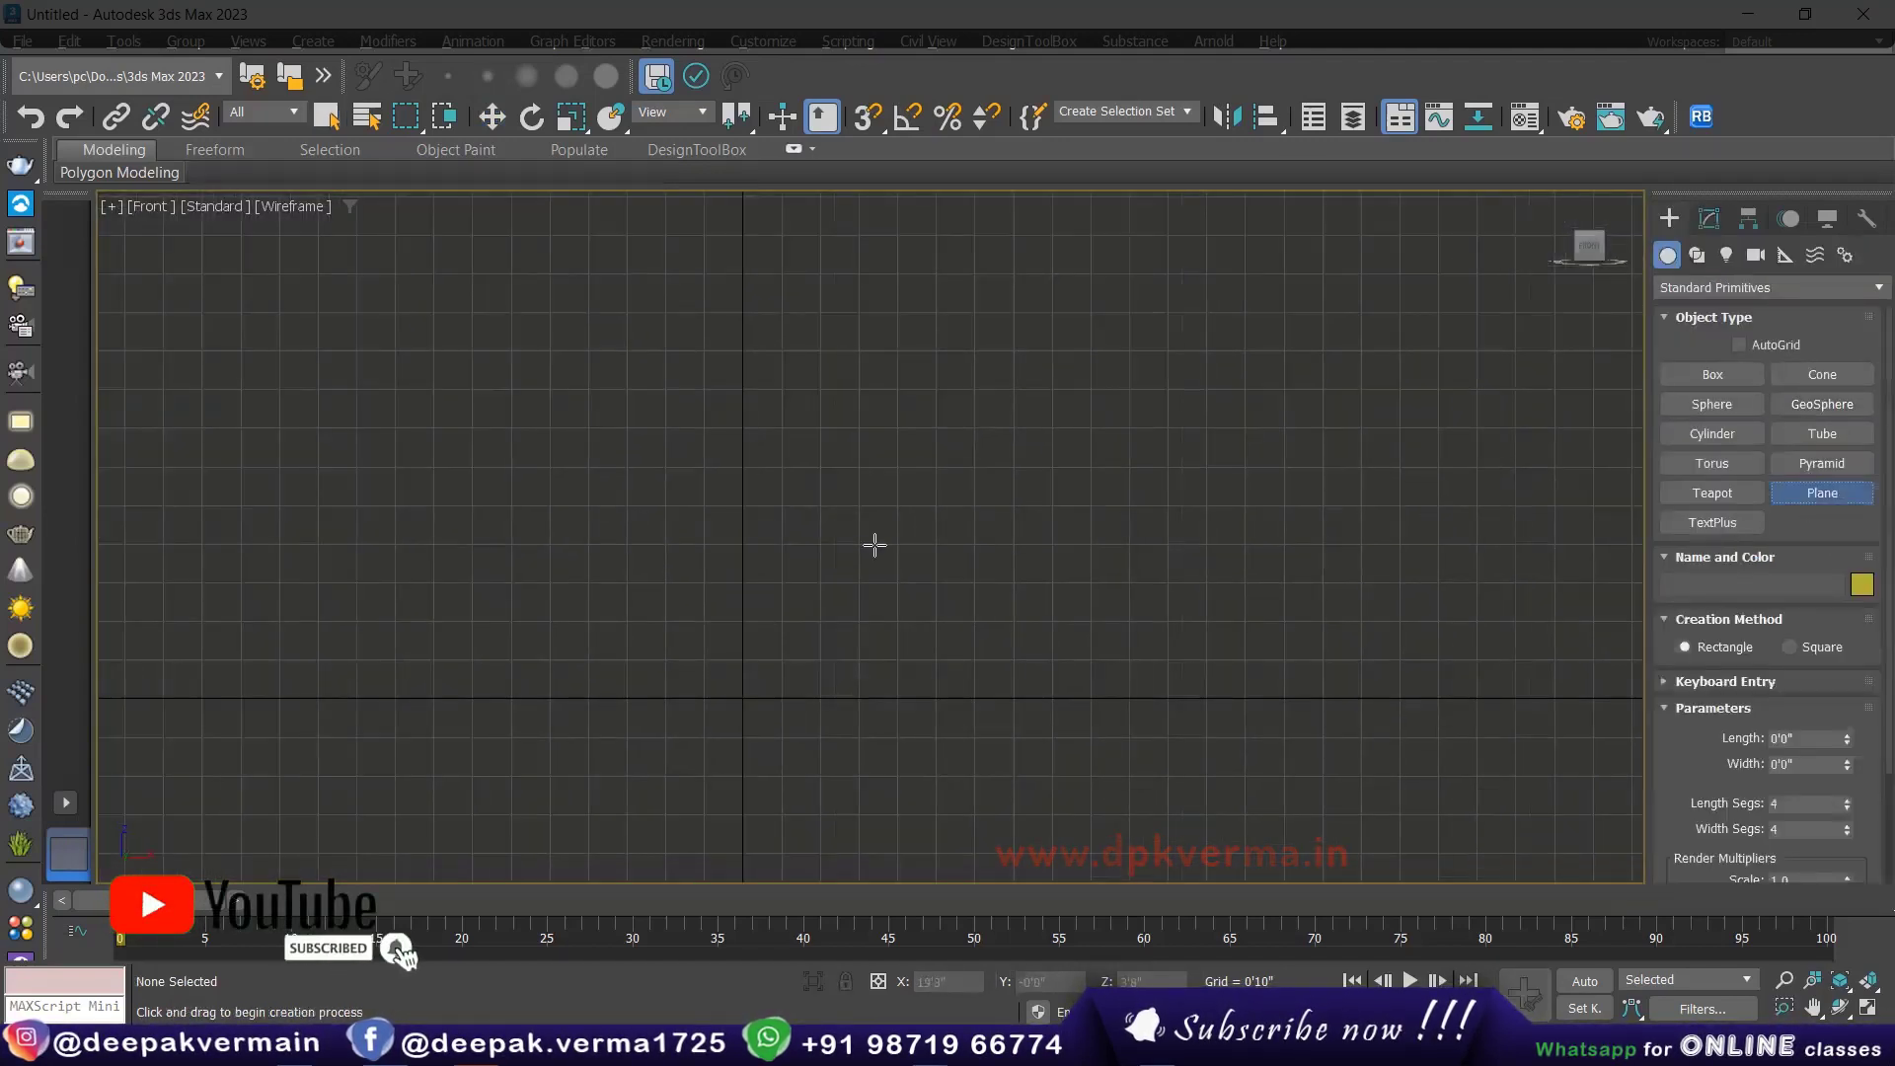
{"action": "left_click_drag", "start_coordinate": [864, 602], "coordinate": [965, 698]}
{"action": "middle_click_drag", "start_coordinate": [965, 698], "coordinate": [854, 707]}
{"action": "left_click", "coordinate": [1707, 219]}
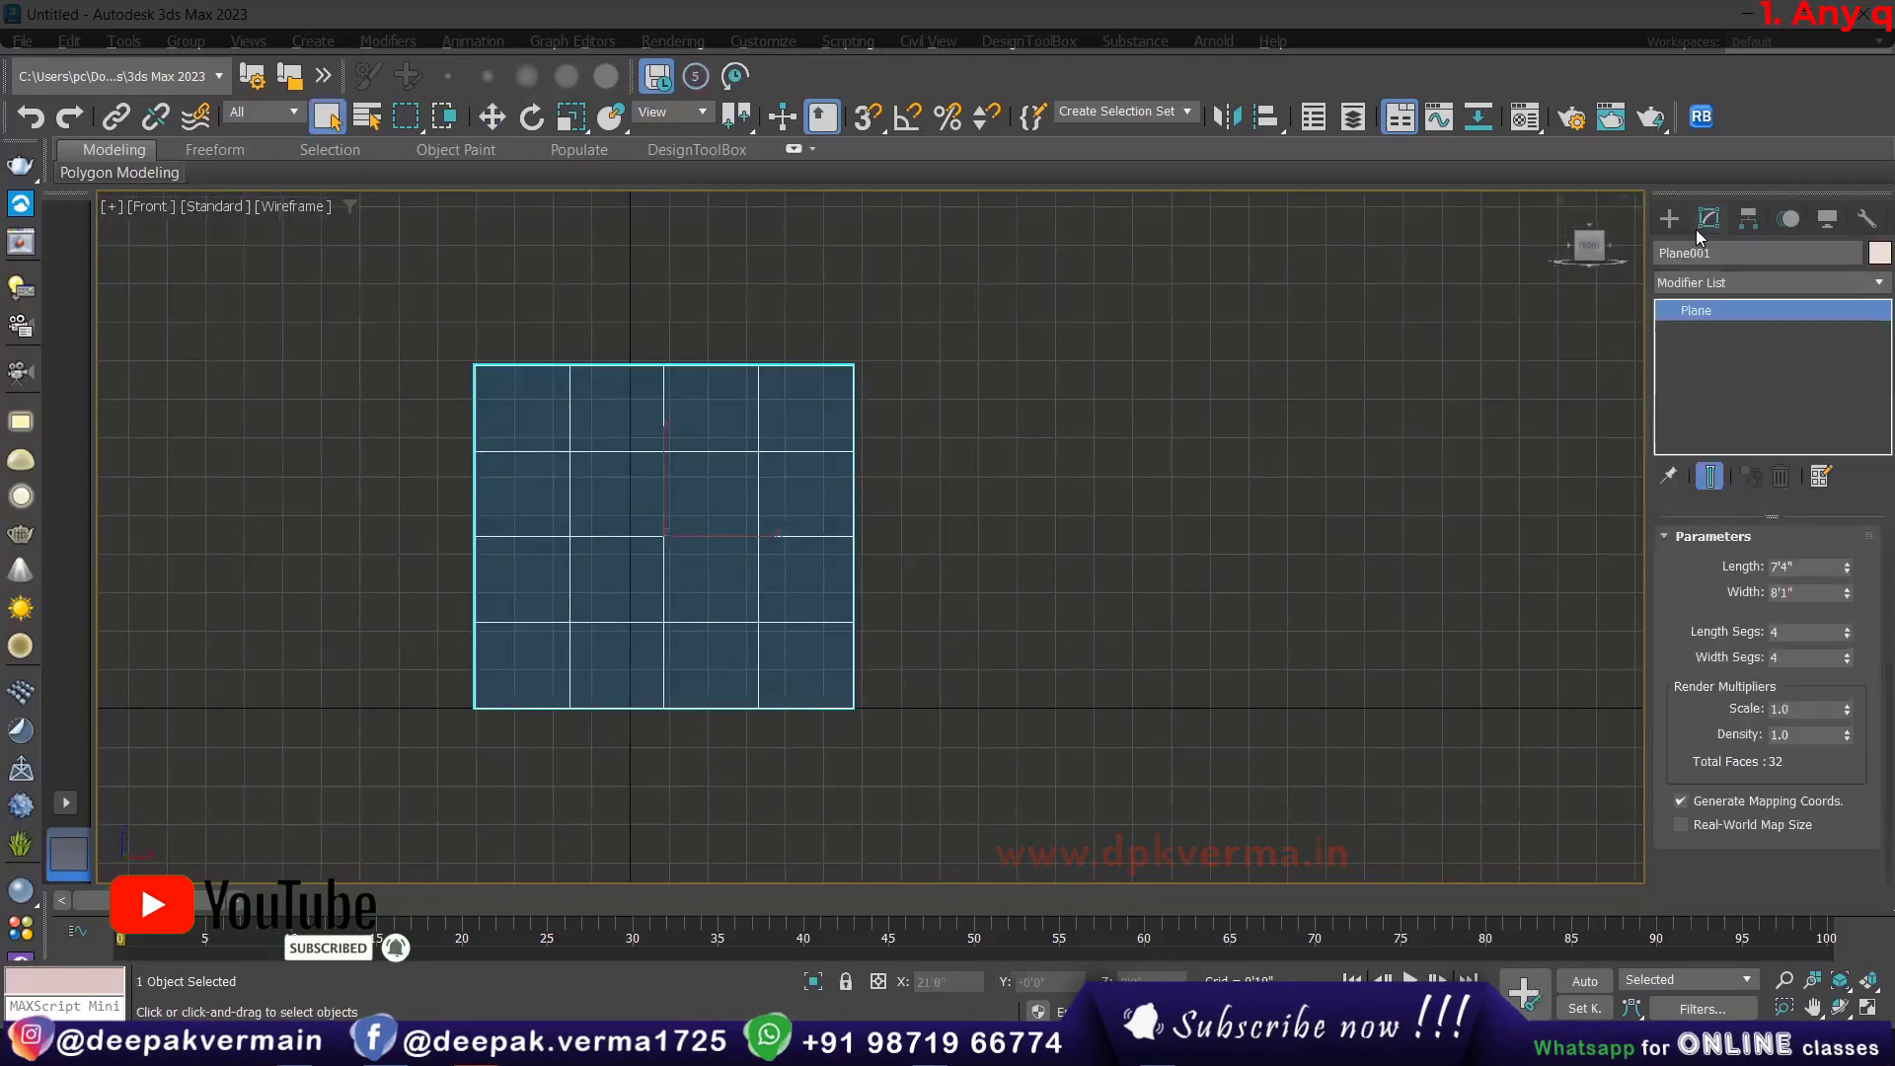
{"action": "double_click", "coordinate": [1806, 566]}
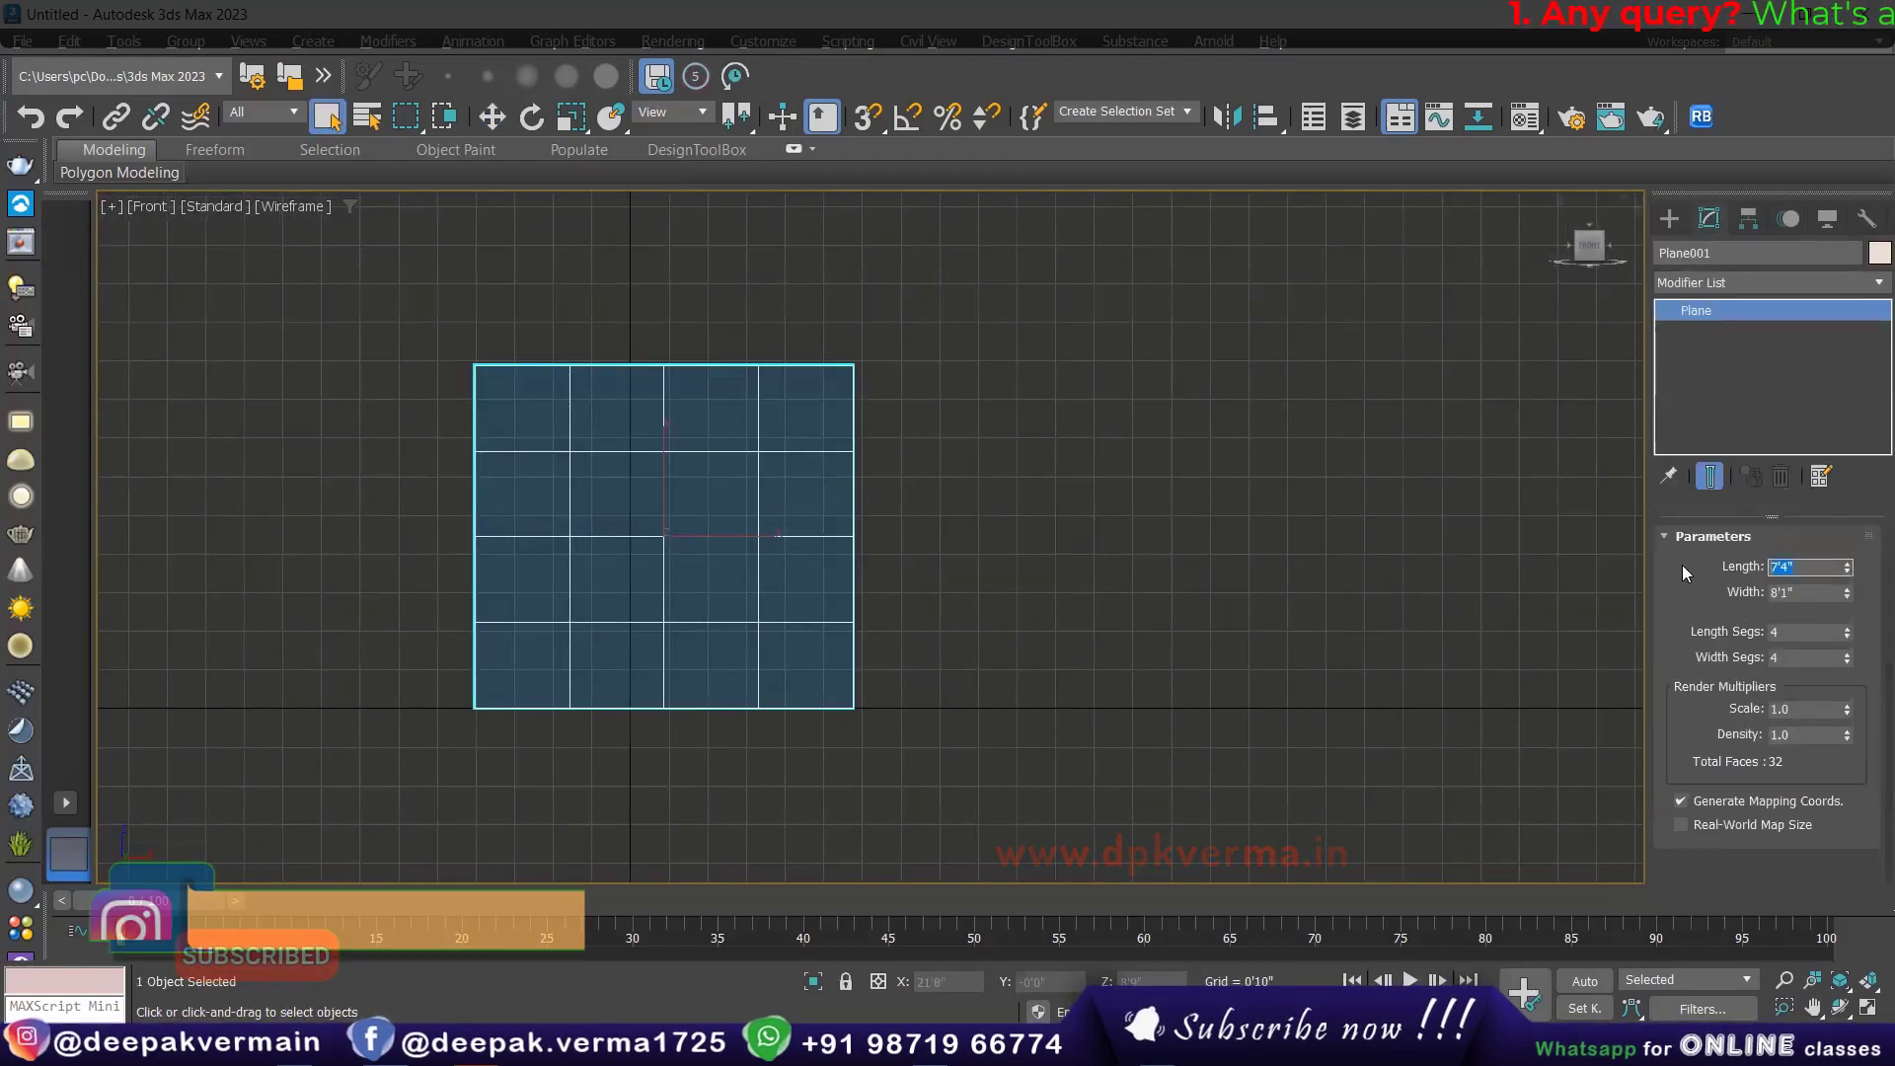
{"action": "type", "text": "10'"}
{"action": "key", "text": "Return"}
{"action": "key", "text": "Tab"}
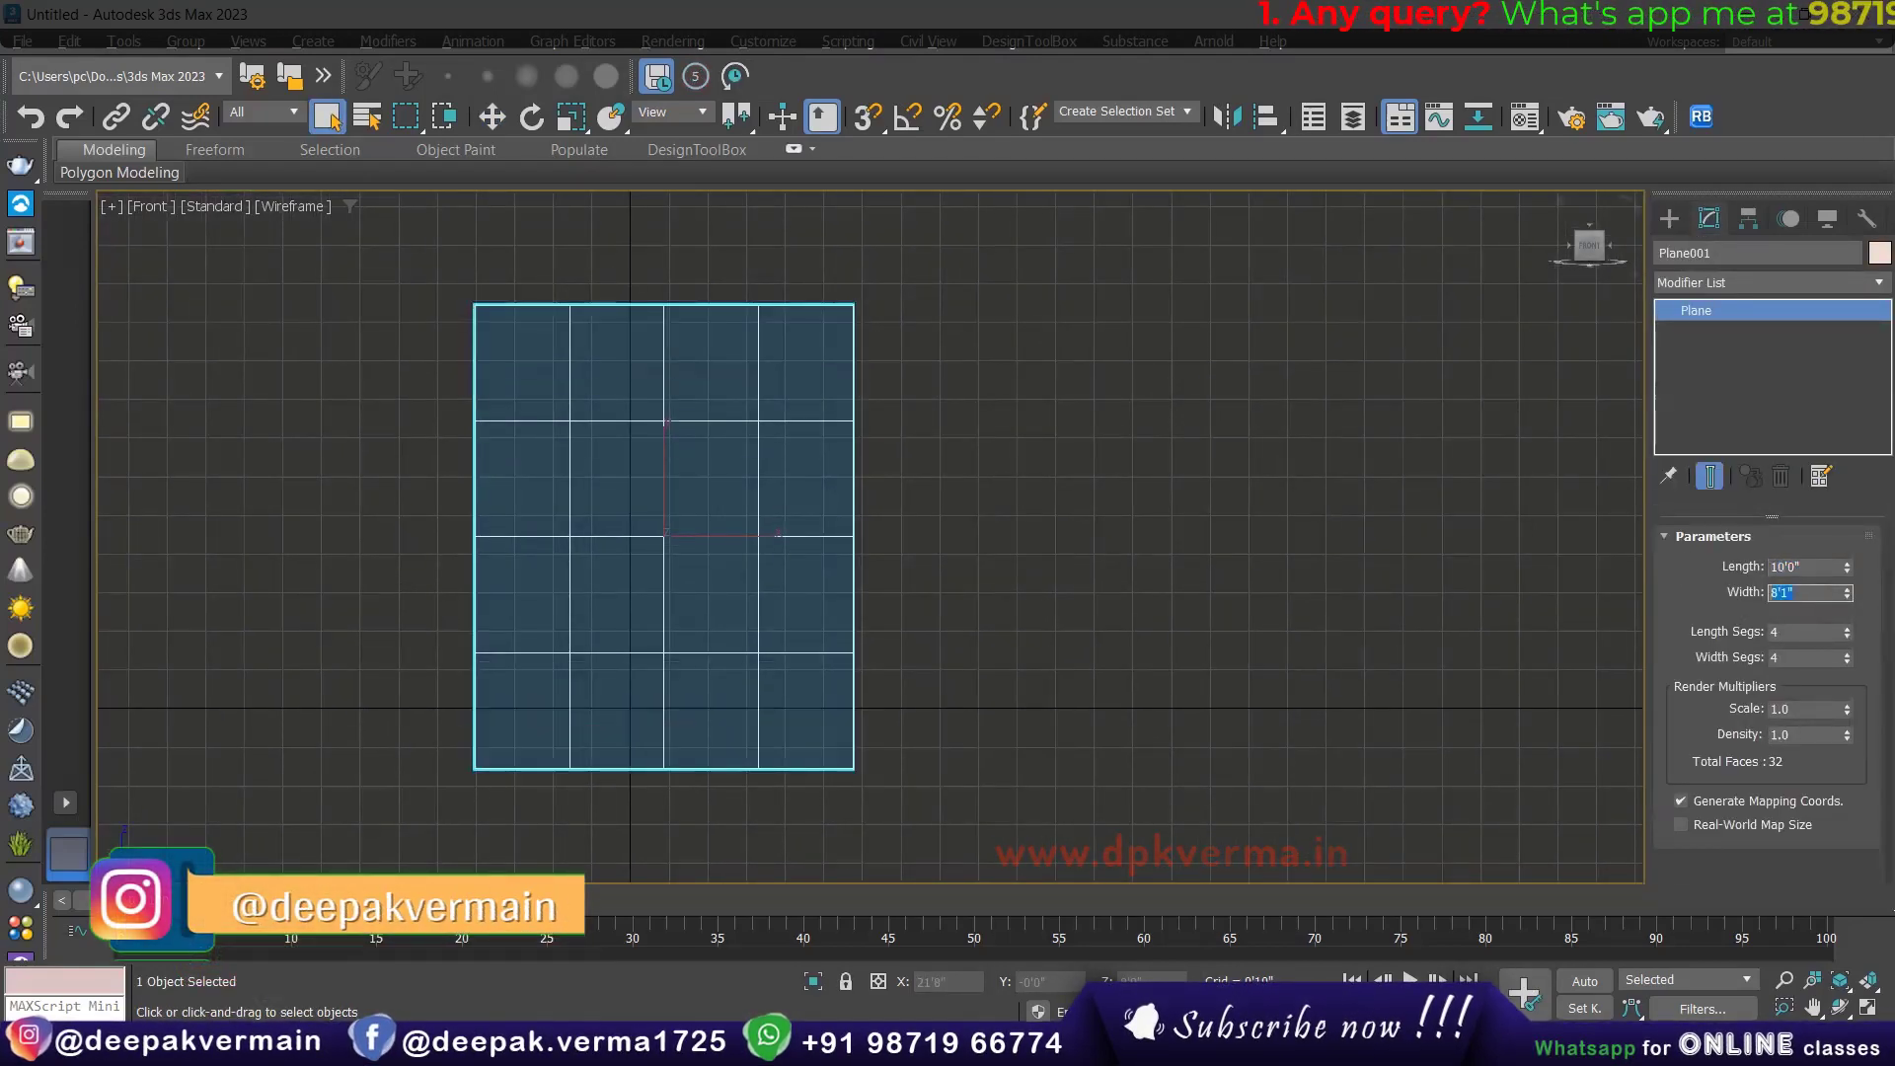
{"action": "type", "text": "10'"}
{"action": "key", "text": "Return"}
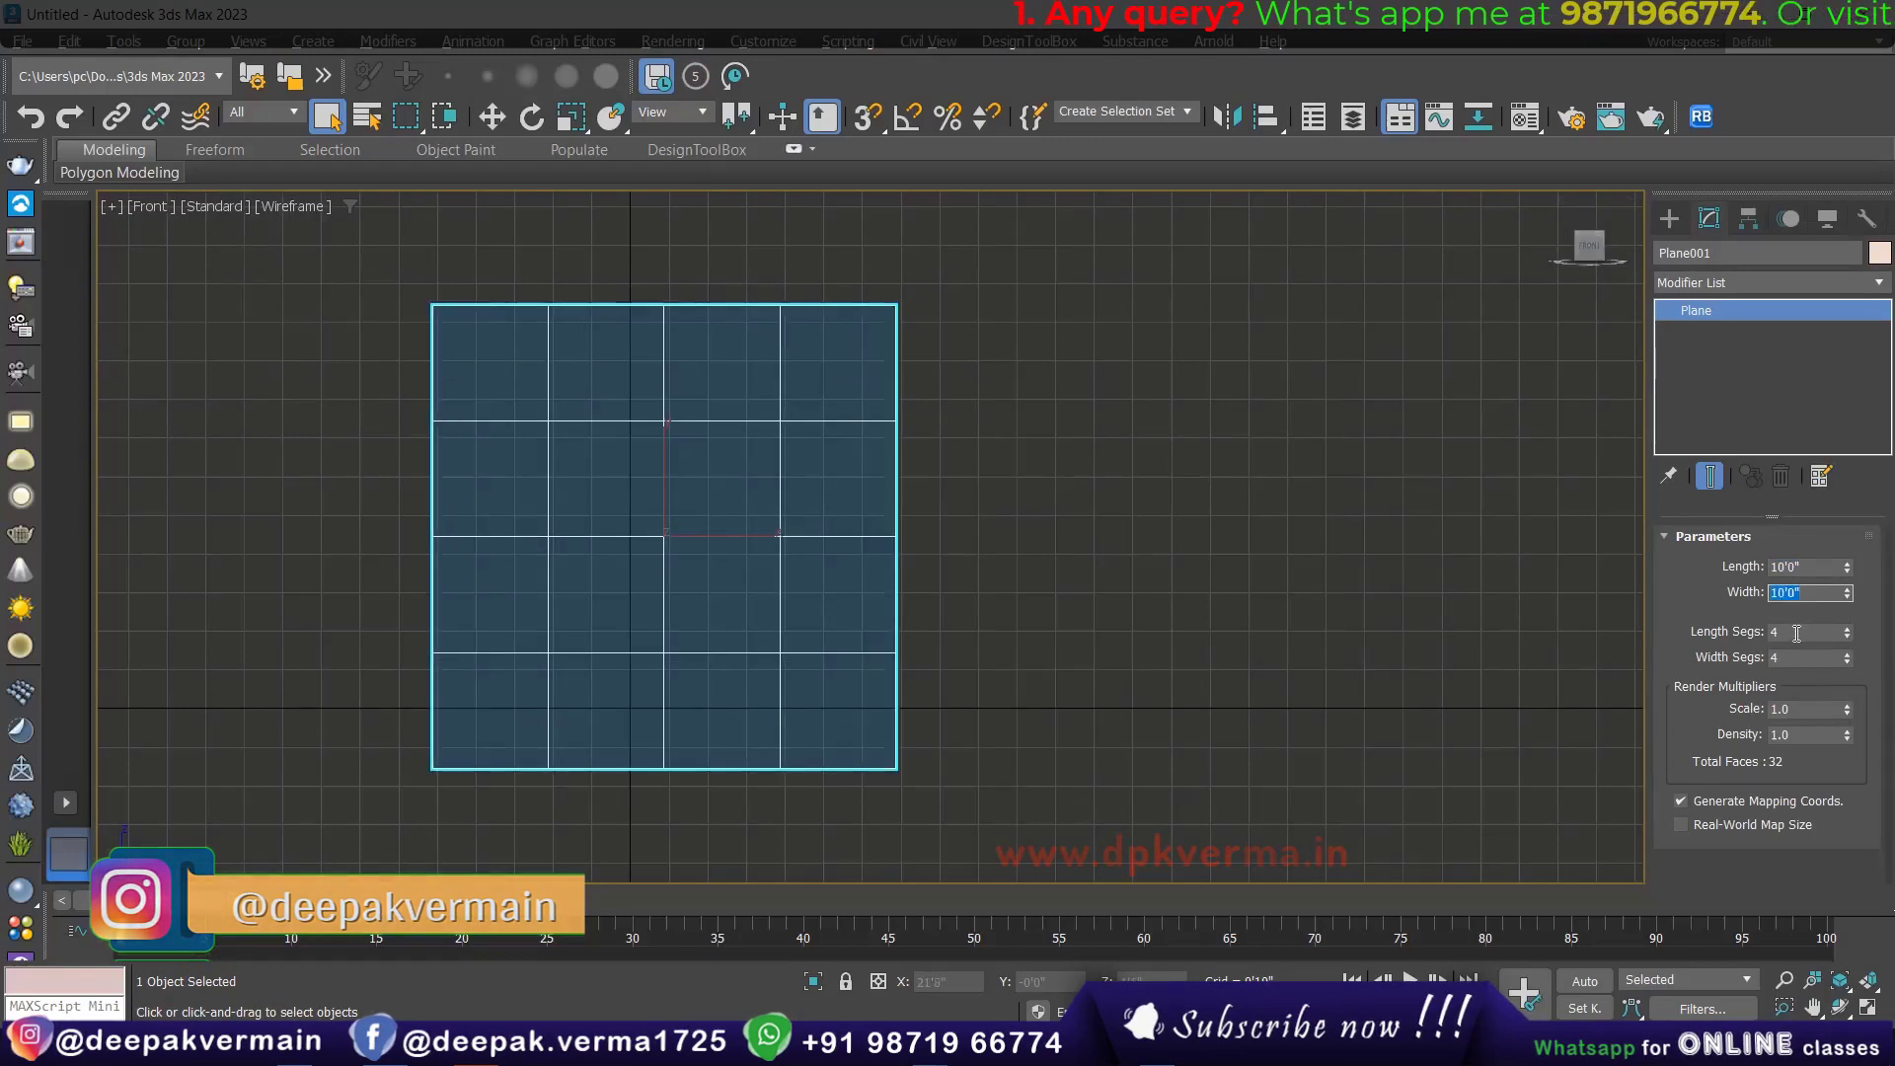
Step: Divide the plane into 30 length segments and 20 width segments
{"action": "key", "text": "Tab"}
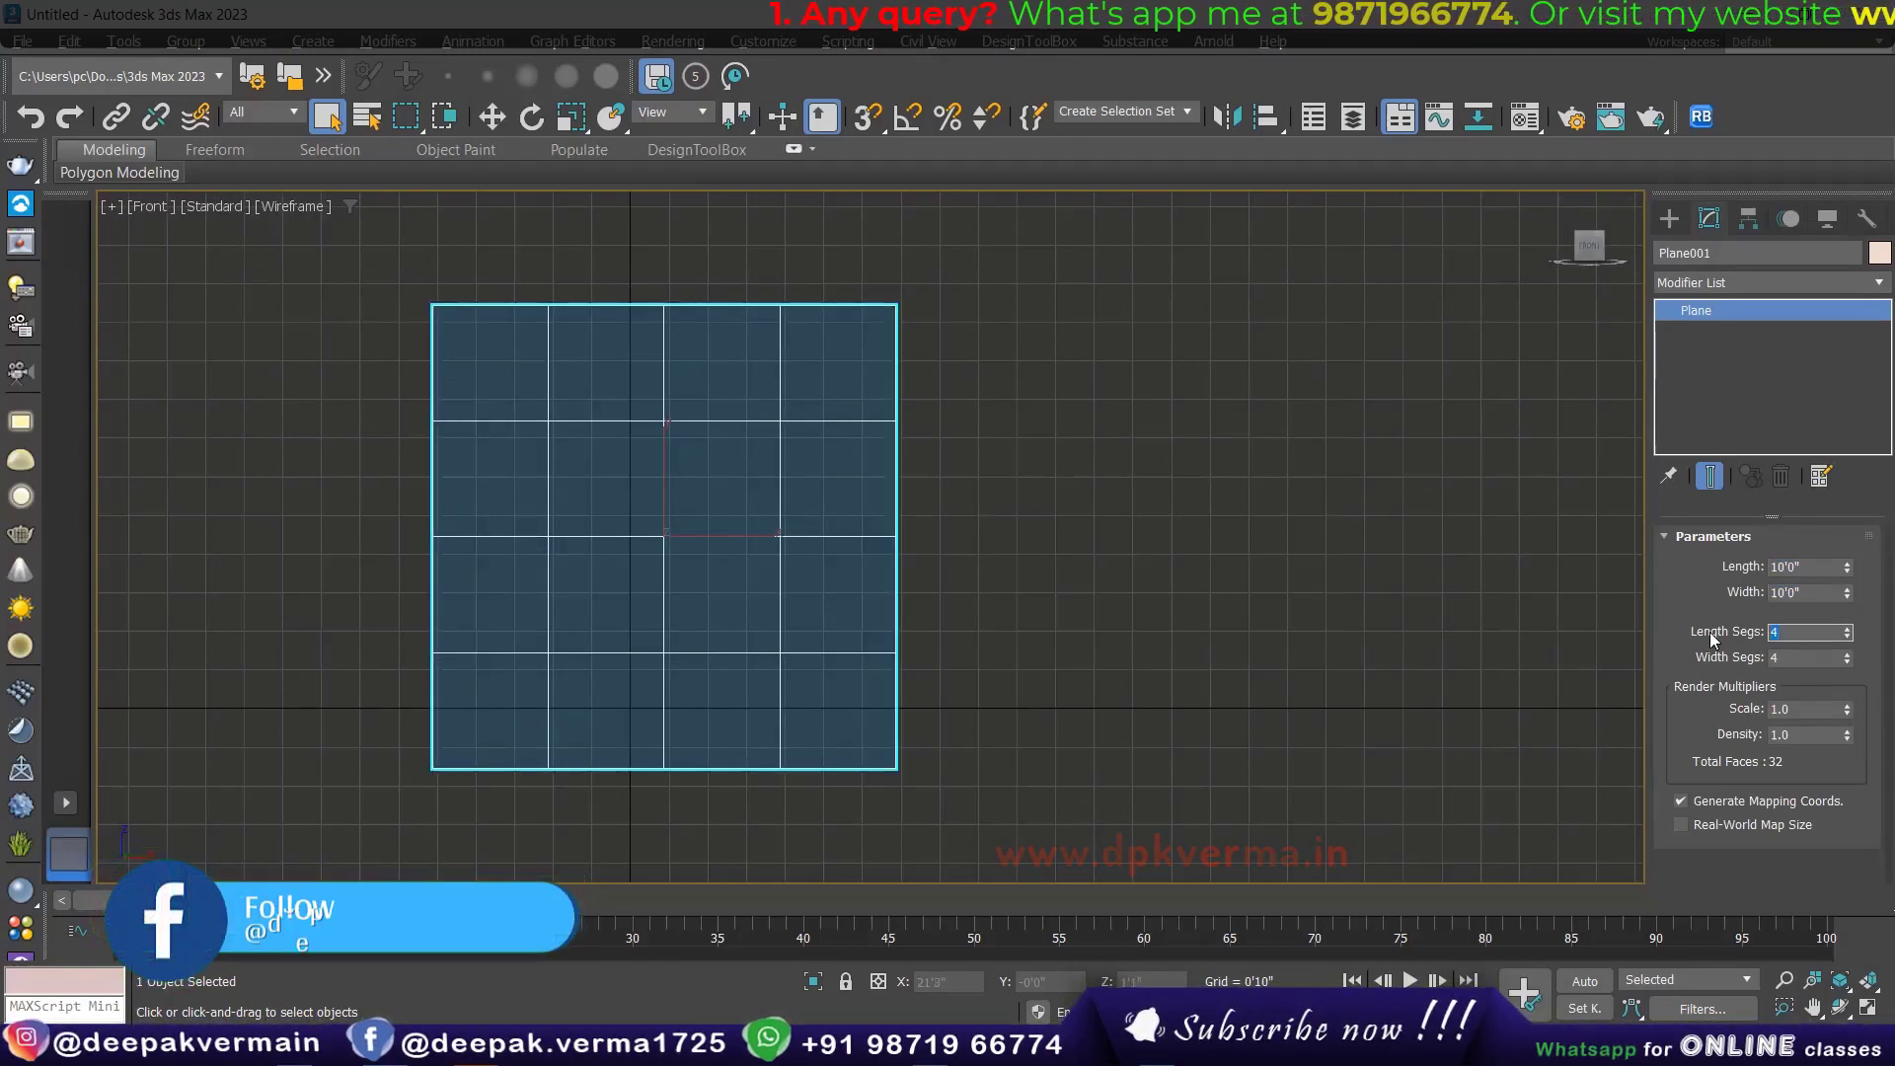
{"action": "type", "text": "30"}
{"action": "key", "text": "Tab"}
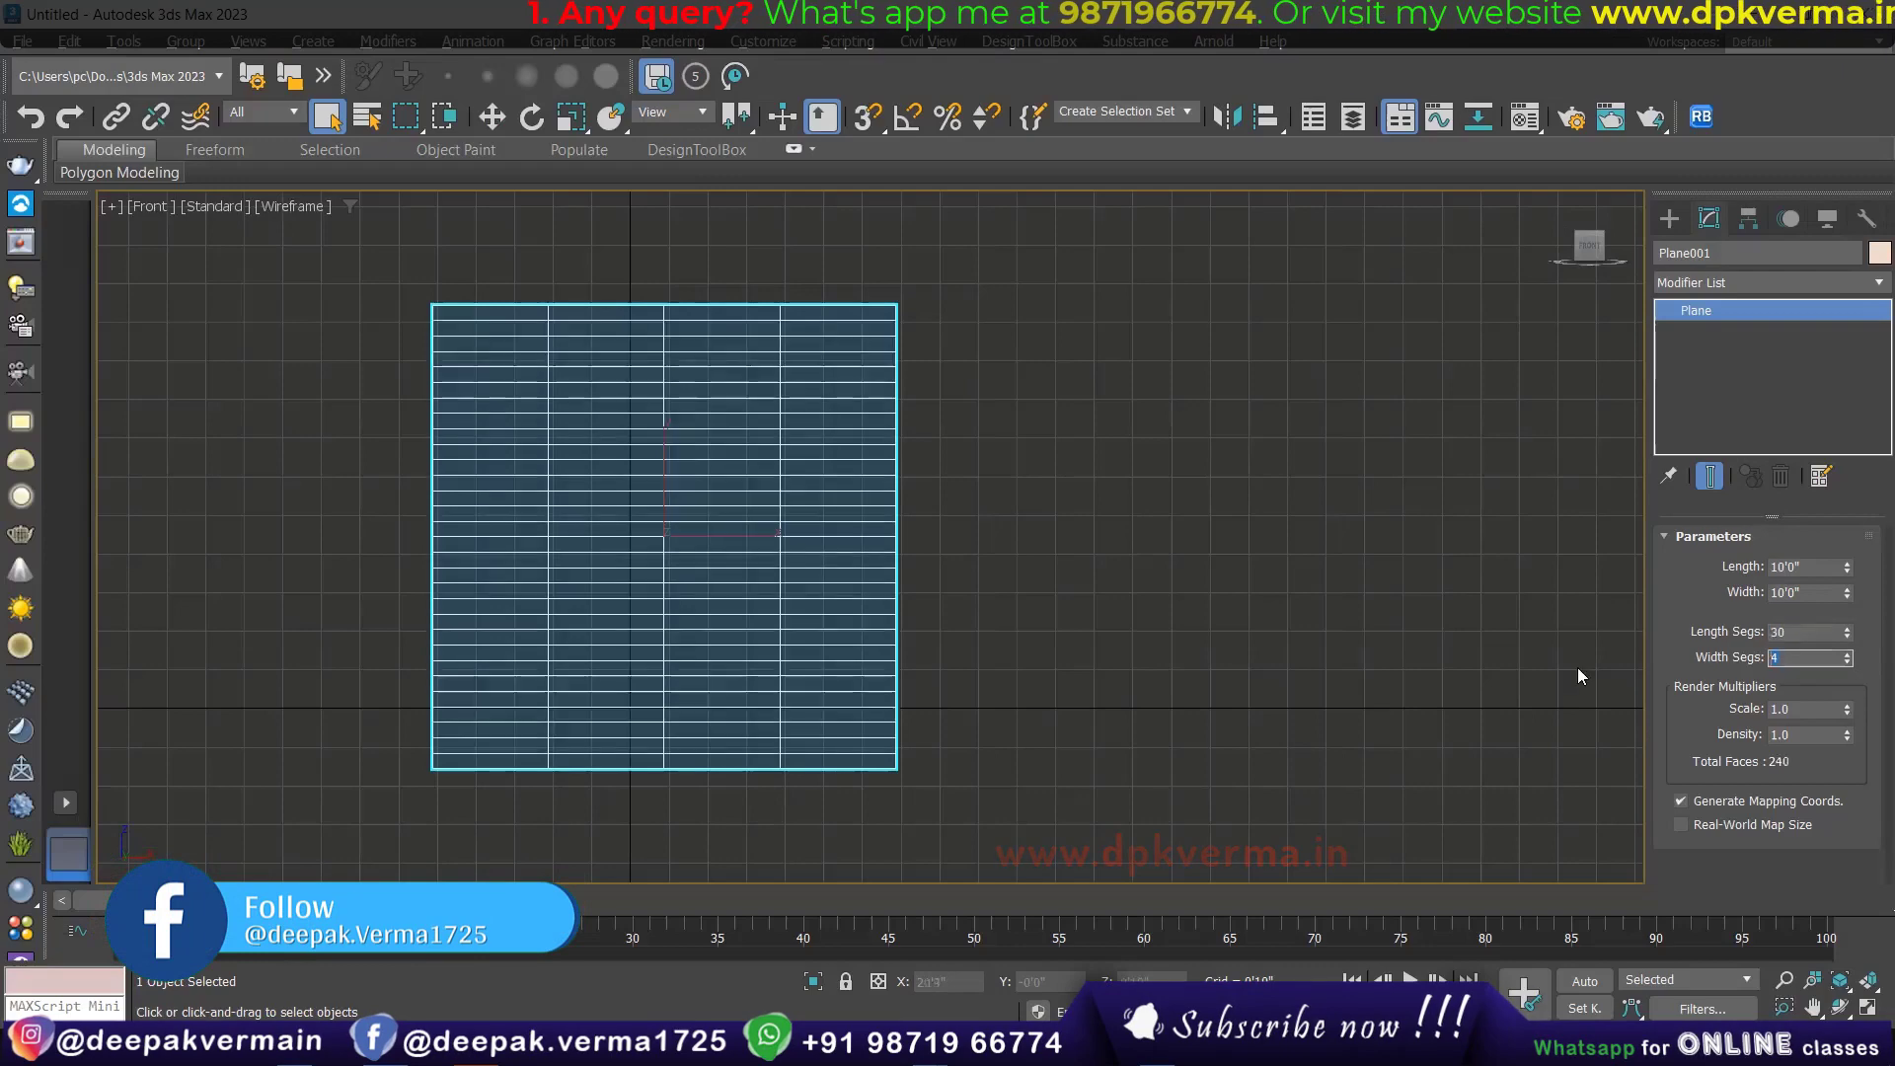
{"action": "type", "text": "20"}
{"action": "key", "text": "Return"}
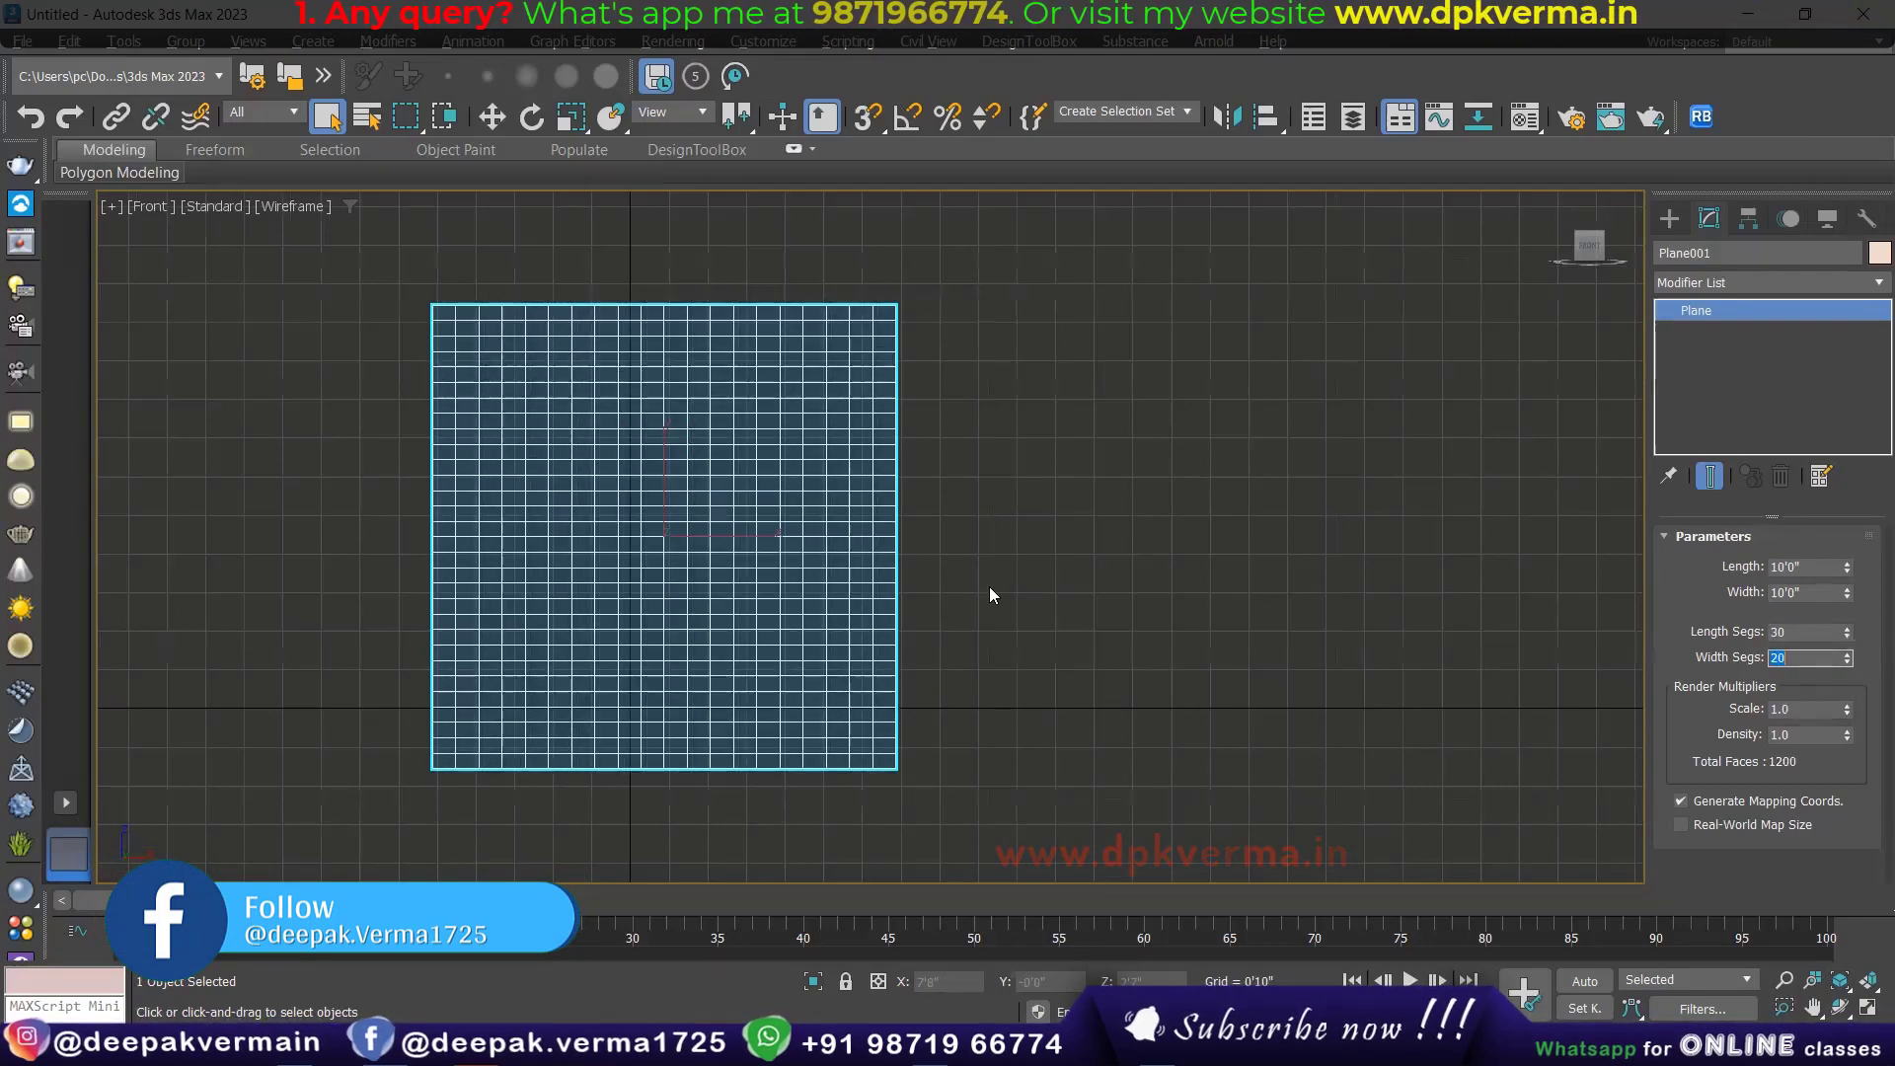
{"action": "left_click", "coordinate": [990, 592]}
Step: Reselect the plane and adjust the view to an angled 3D look
{"action": "left_click", "coordinate": [795, 579]}
{"action": "key", "text": "w"}
{"action": "mouse_move", "coordinate": [666, 502]}
{"action": "middle_mouse_down"}
{"action": "mouse_move", "coordinate": [803, 596]}
{"action": "mouse_move", "coordinate": [787, 478]}
{"action": "middle_mouse_up"}
{"action": "left_click", "coordinate": [1052, 578]}
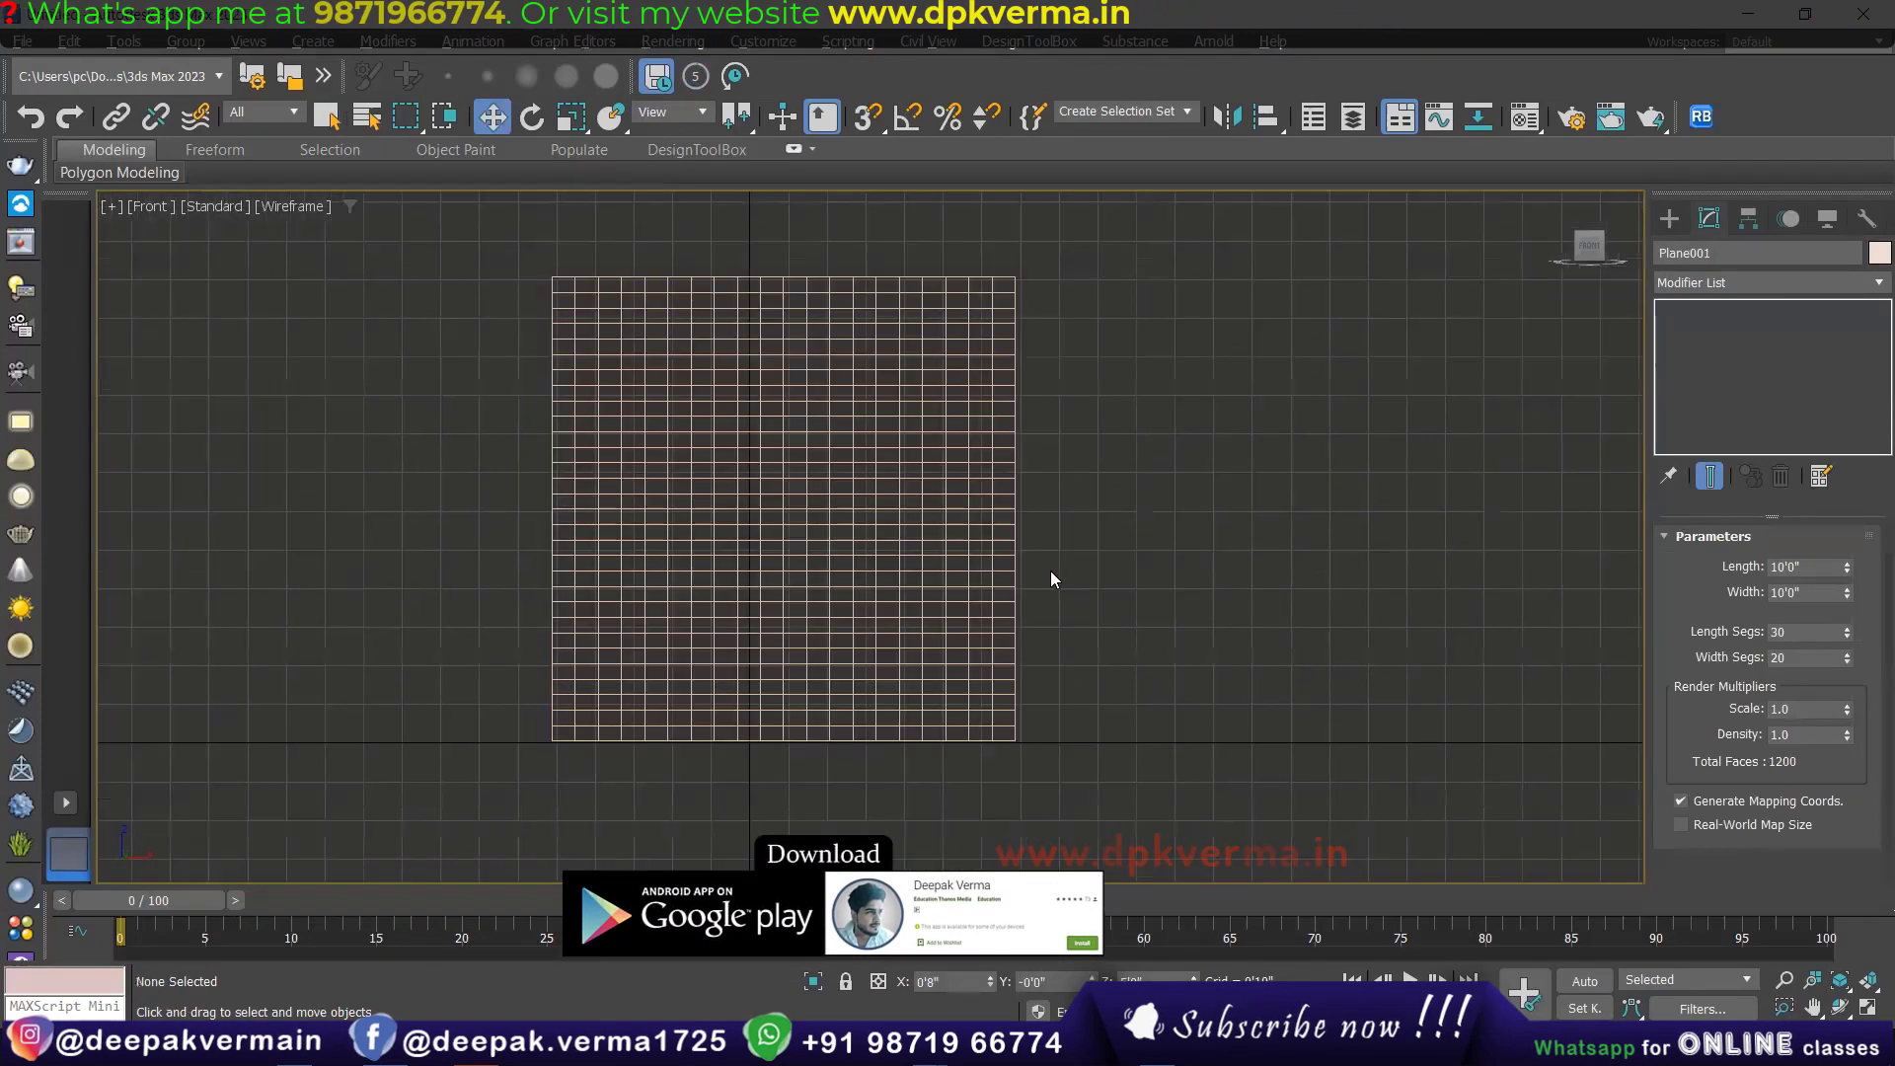
{"action": "left_click", "coordinate": [973, 579]}
{"action": "middle_click_drag", "start_coordinate": [973, 579], "coordinate": [1100, 622], "text": "alt"}
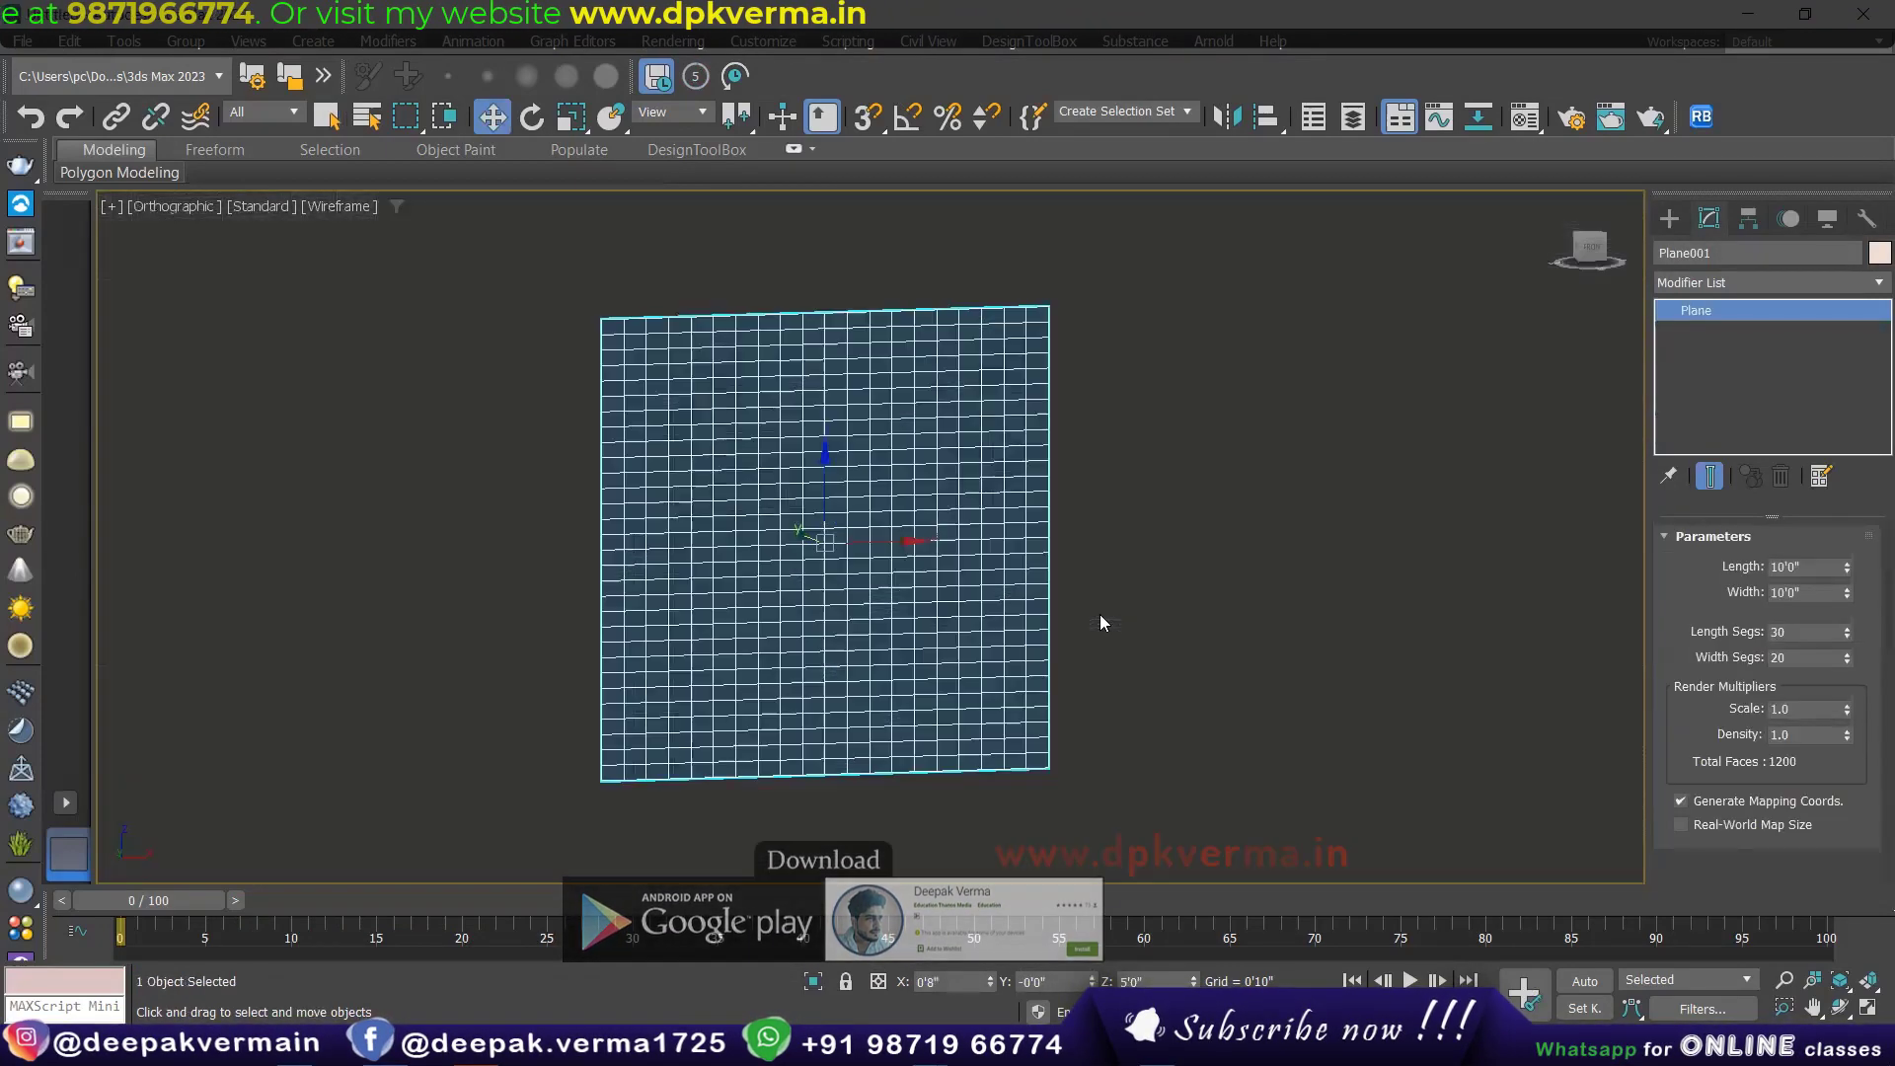
{"action": "left_click", "coordinate": [1100, 616]}
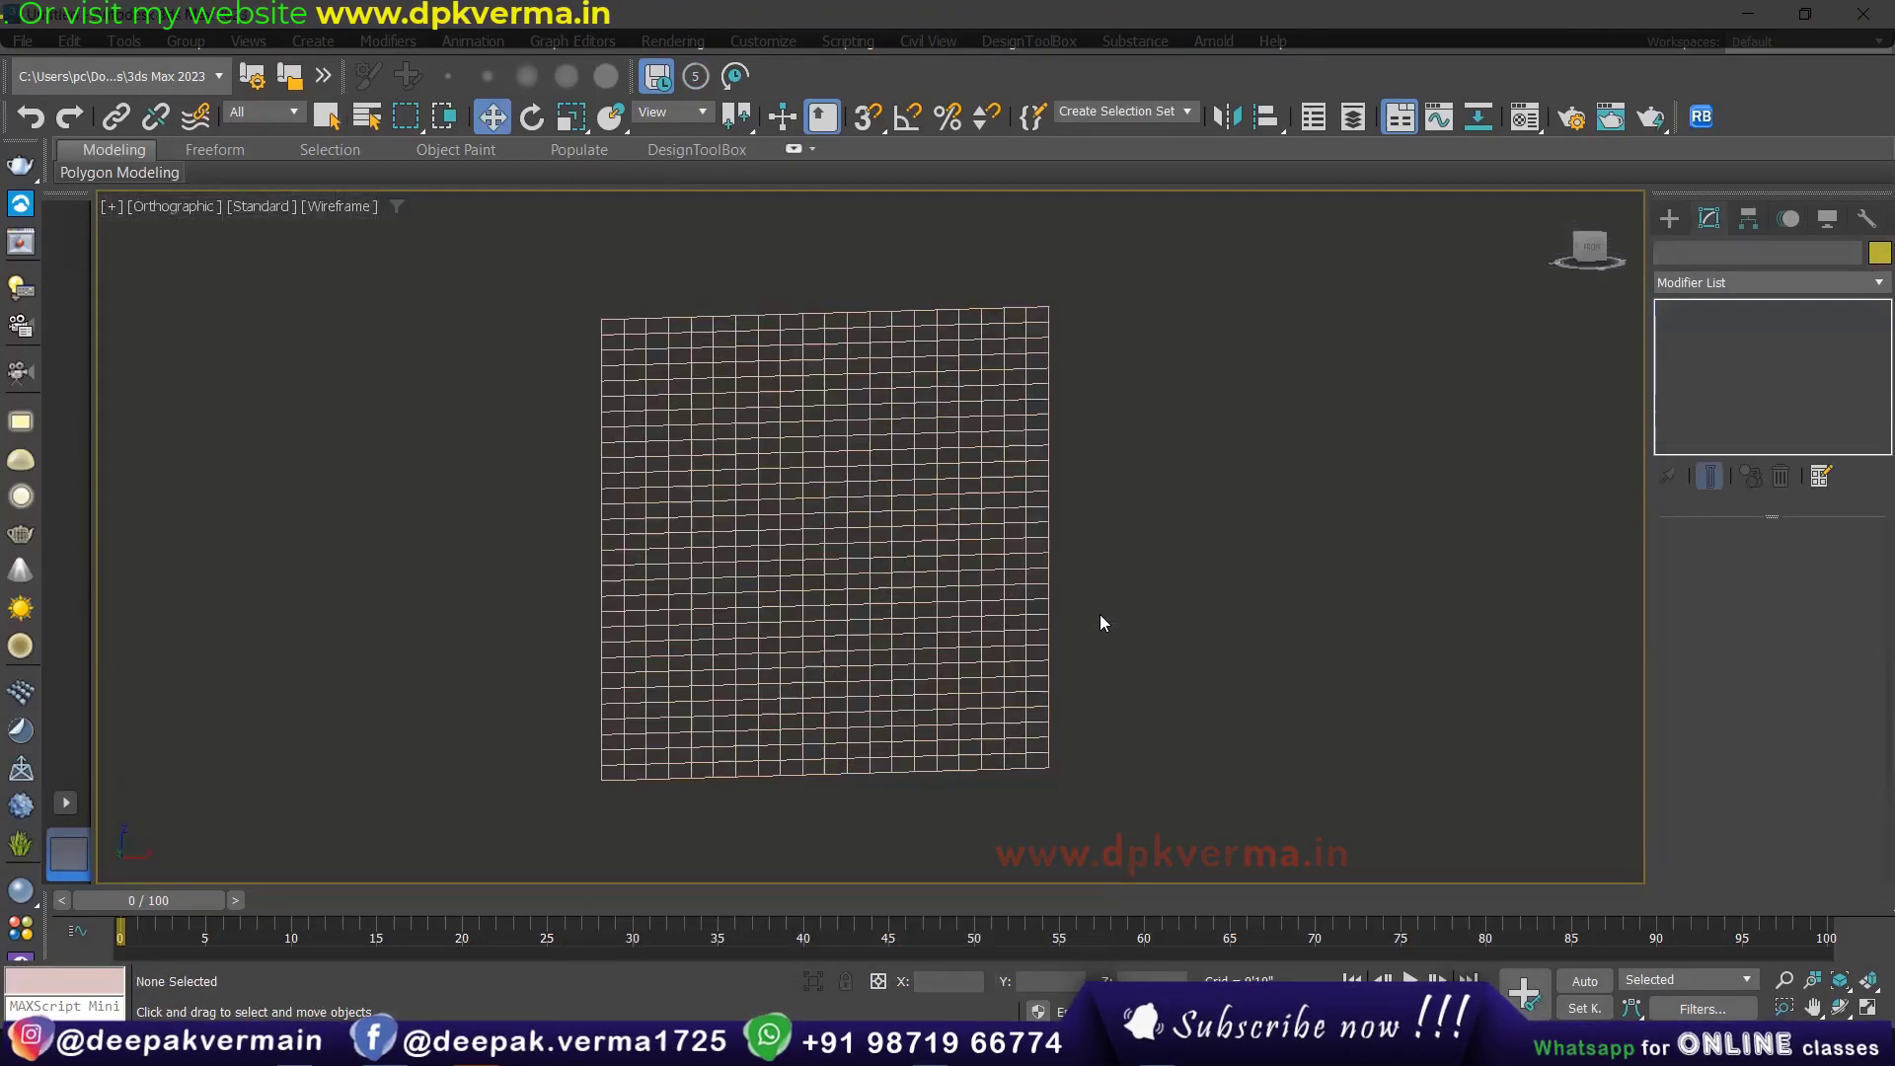
{"action": "left_click", "coordinate": [1033, 612]}
{"action": "left_click_drag", "start_coordinate": [1032, 618], "coordinate": [1056, 616]}
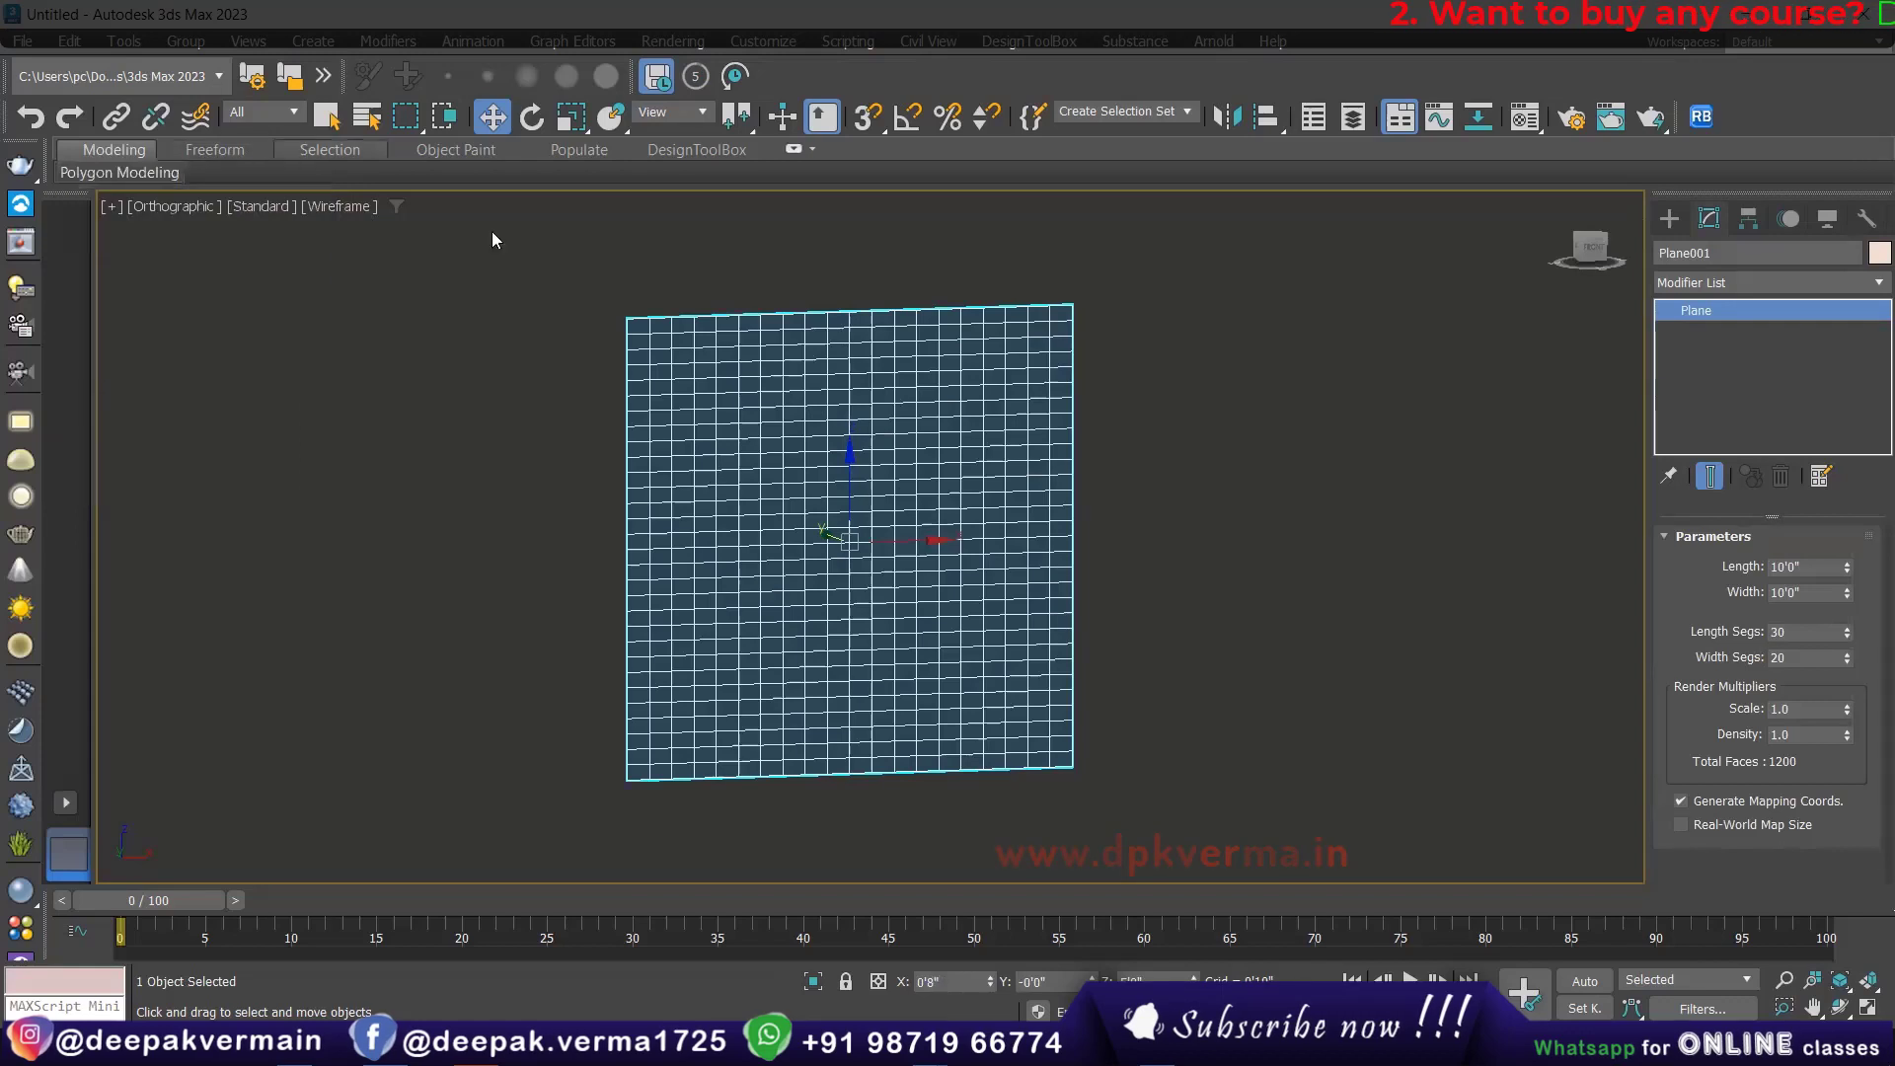
Step: Convert the plane to Editable Poly and switch to Edge sub-object mode
{"action": "right_click", "coordinate": [860, 433]}
{"action": "mouse_move", "coordinate": [906, 753]}
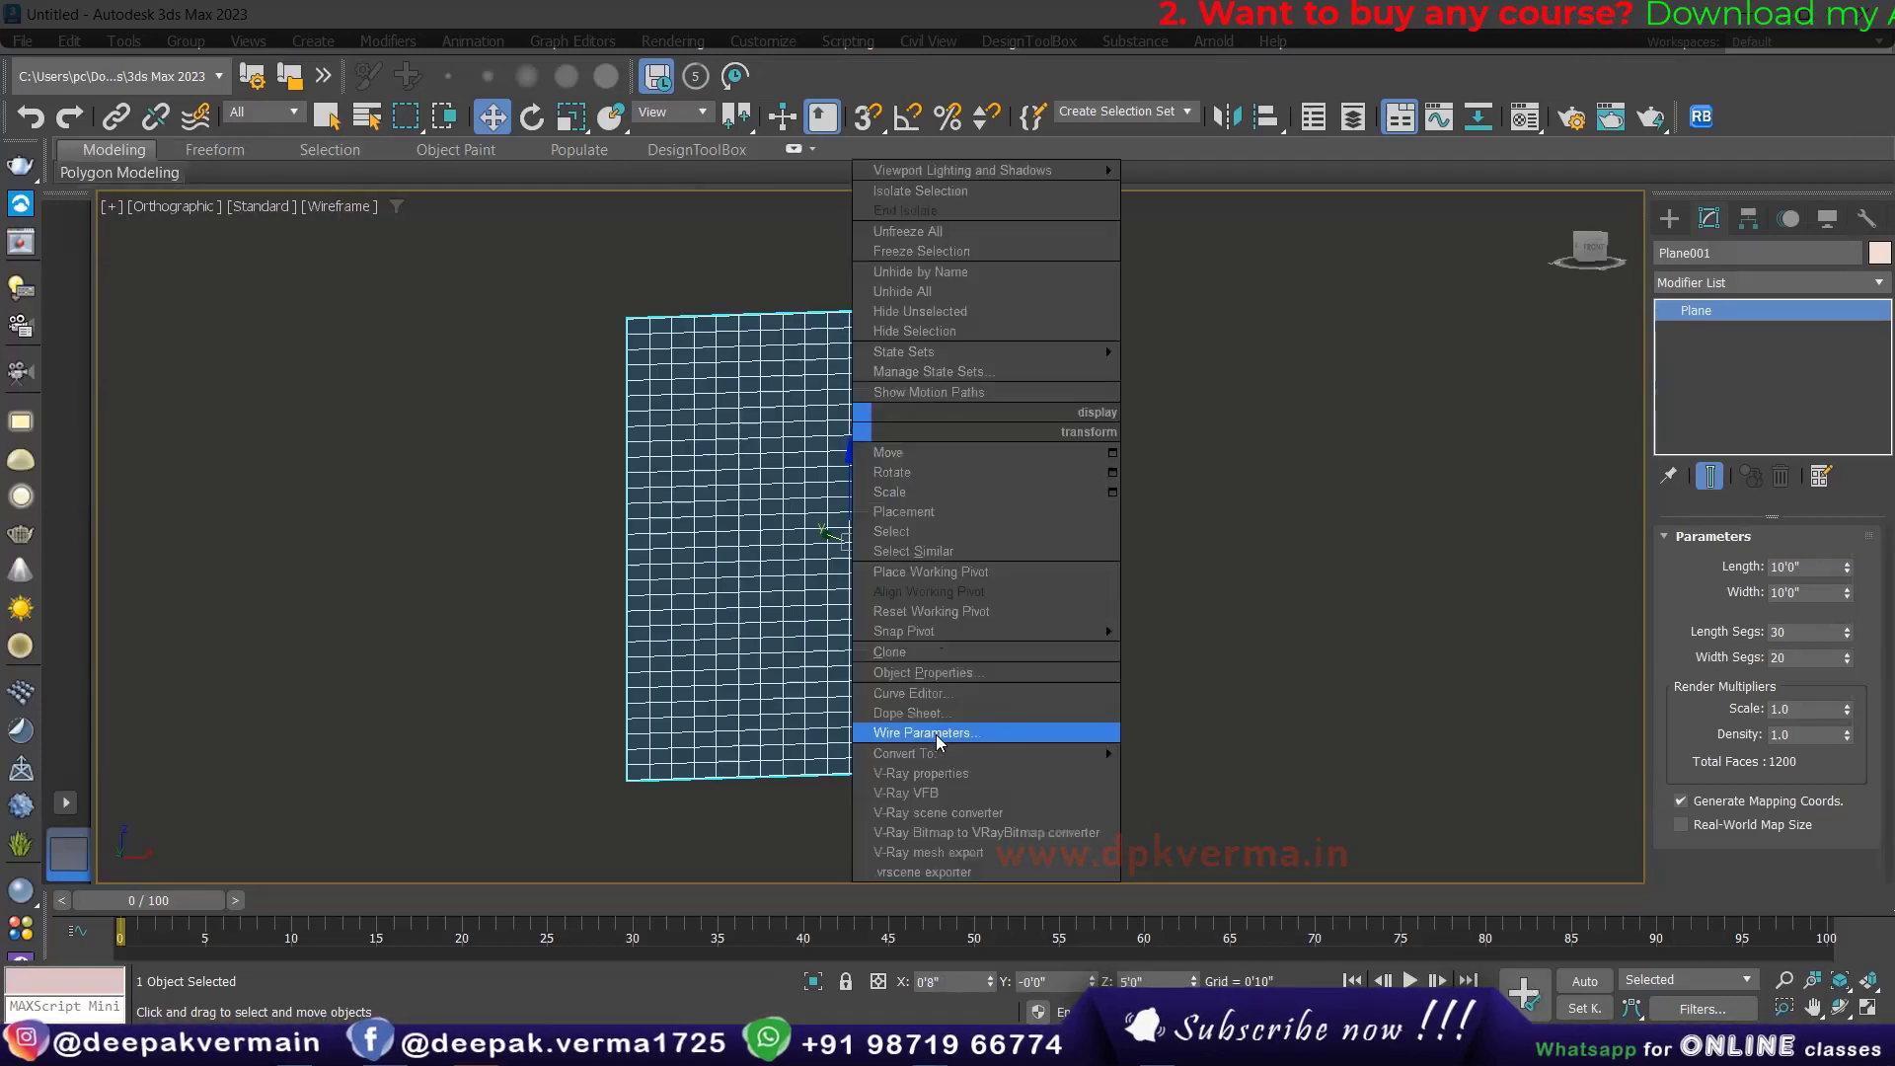
{"action": "left_click", "coordinate": [1195, 773]}
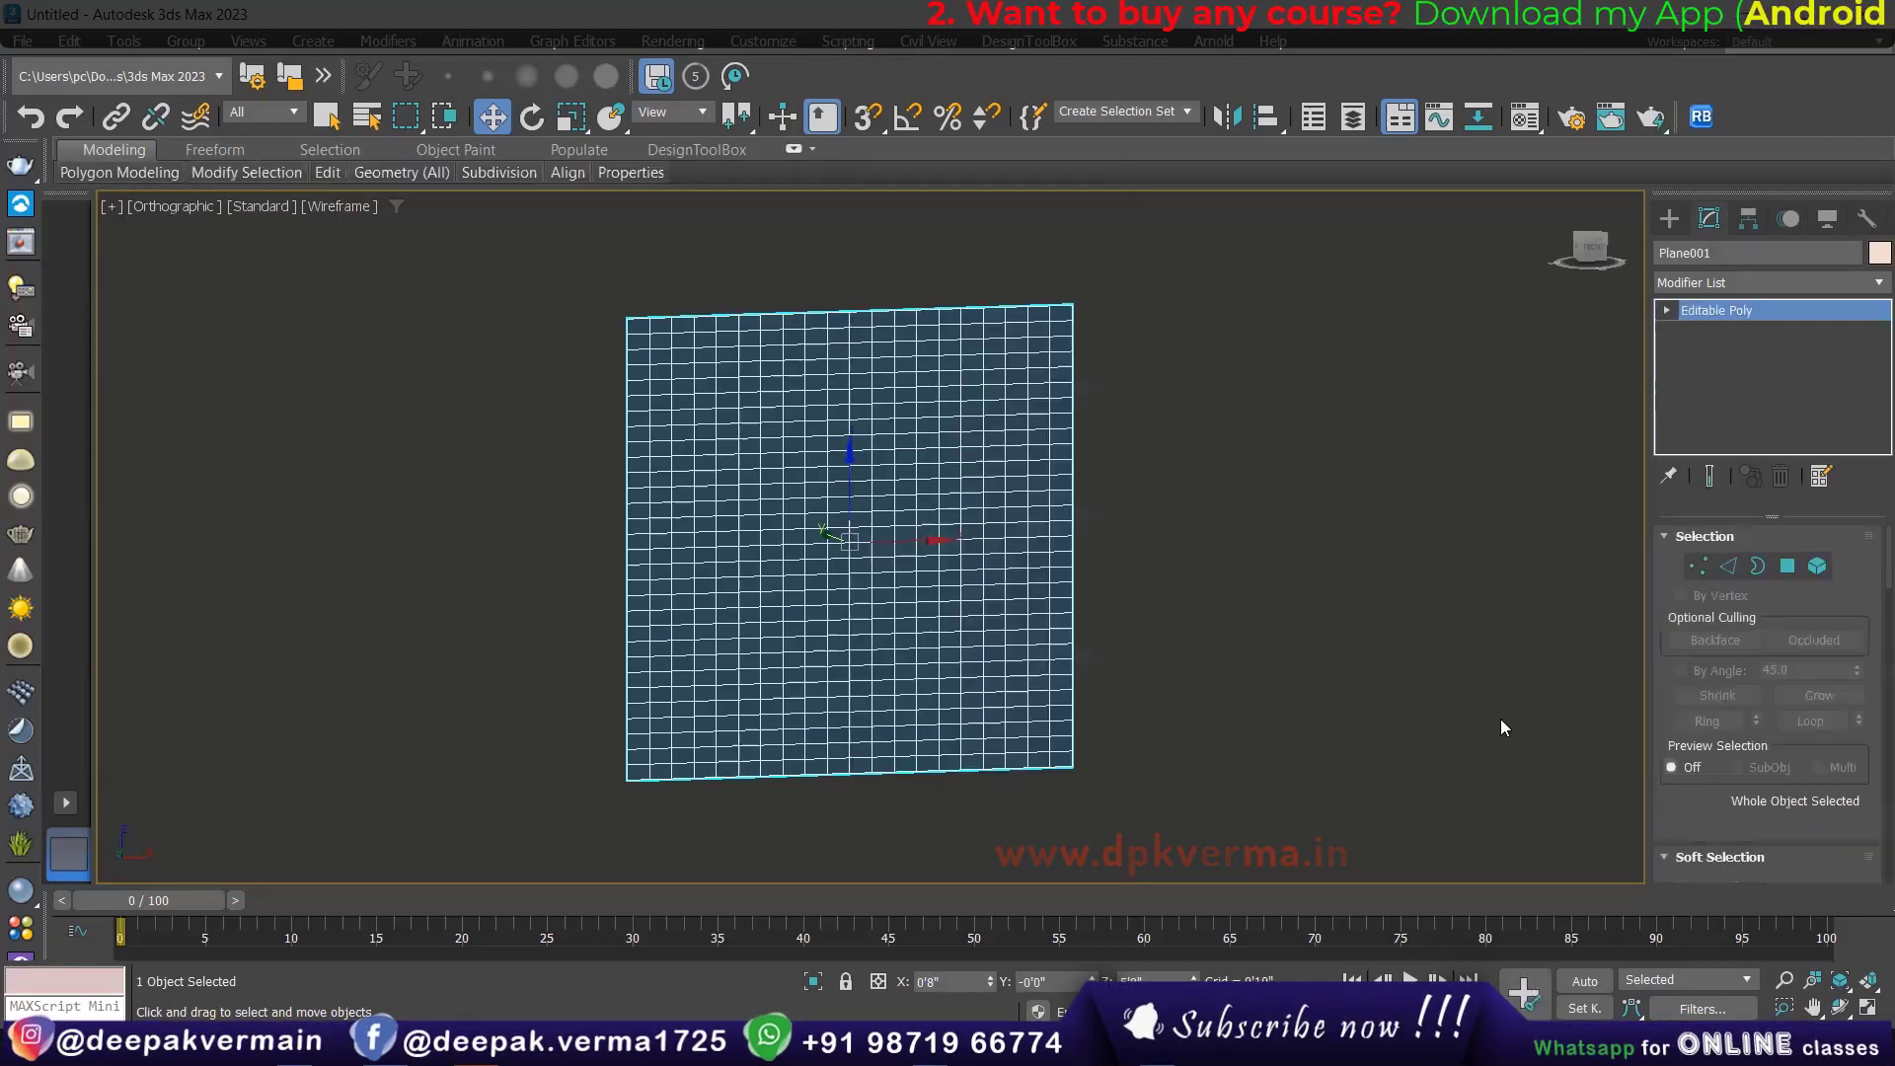
{"action": "left_click", "coordinate": [1728, 567]}
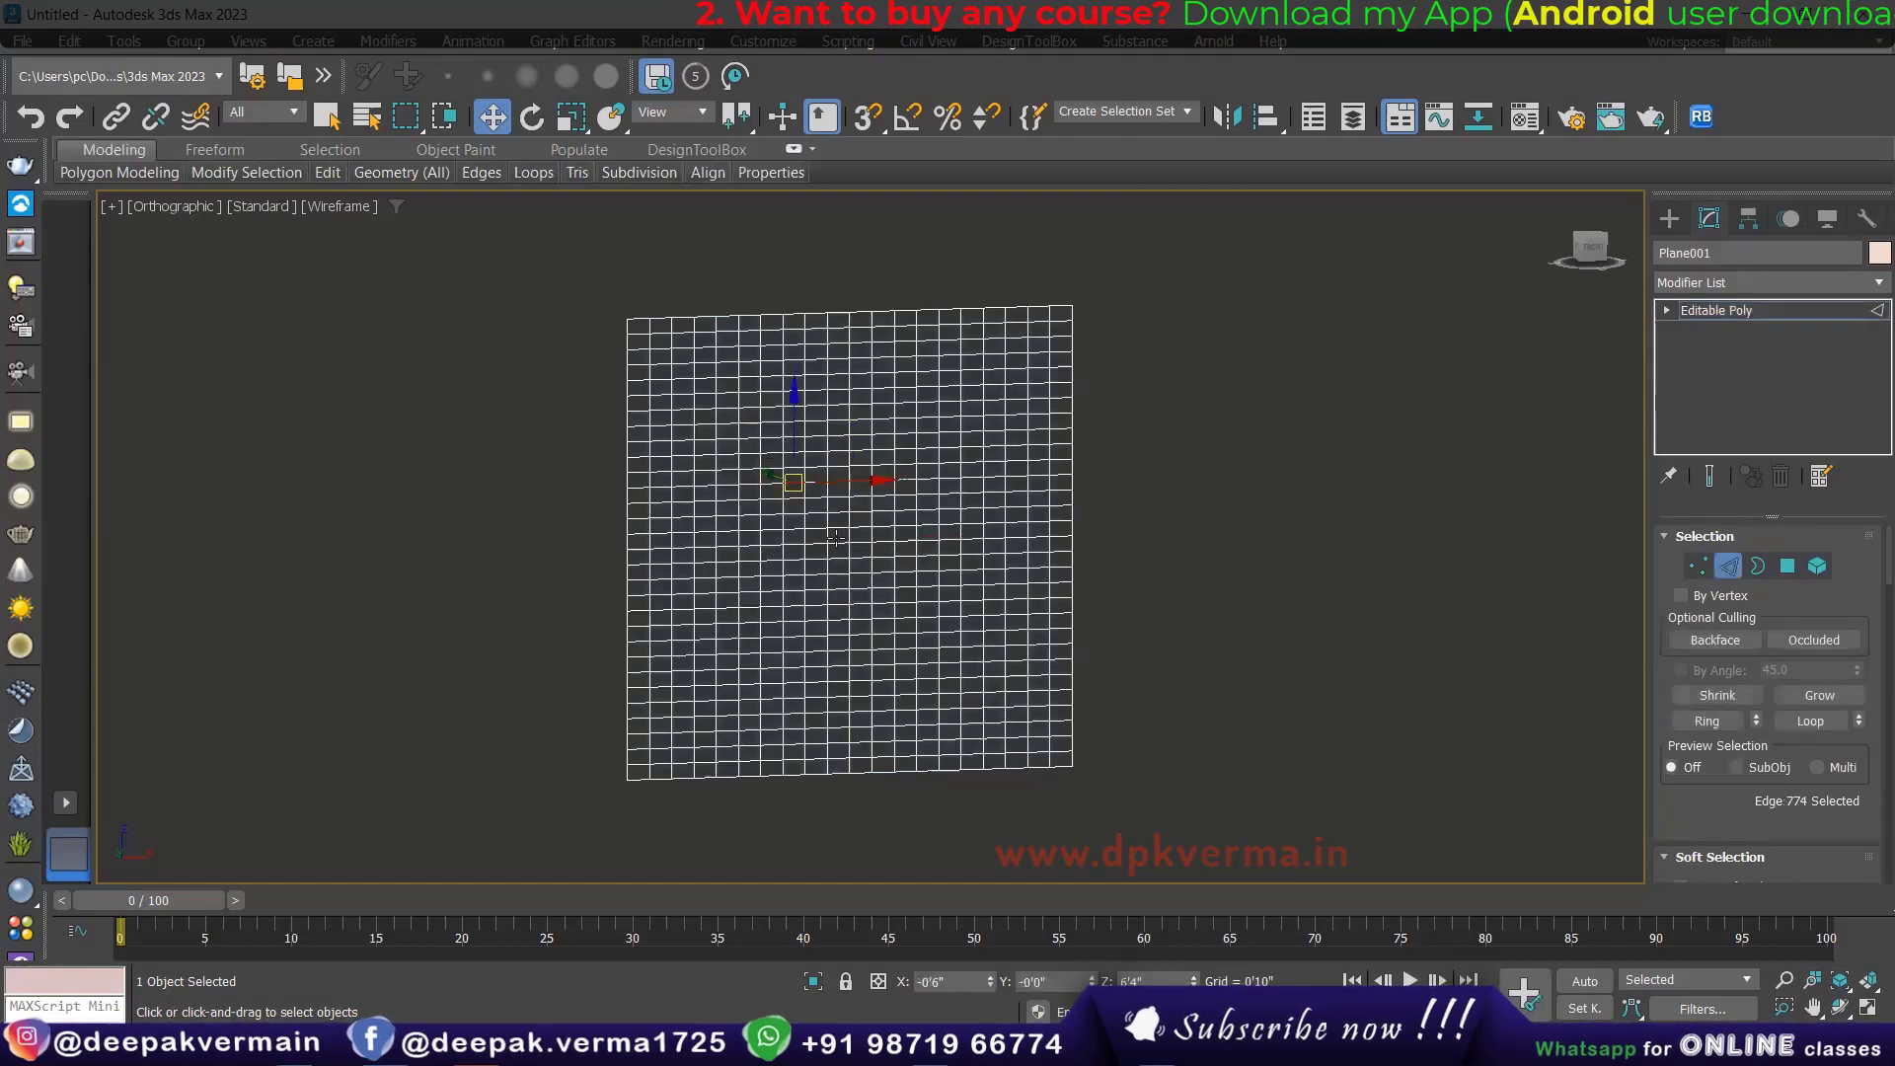
{"action": "middle_click_drag", "start_coordinate": [835, 537], "coordinate": [860, 555], "text": "alt"}
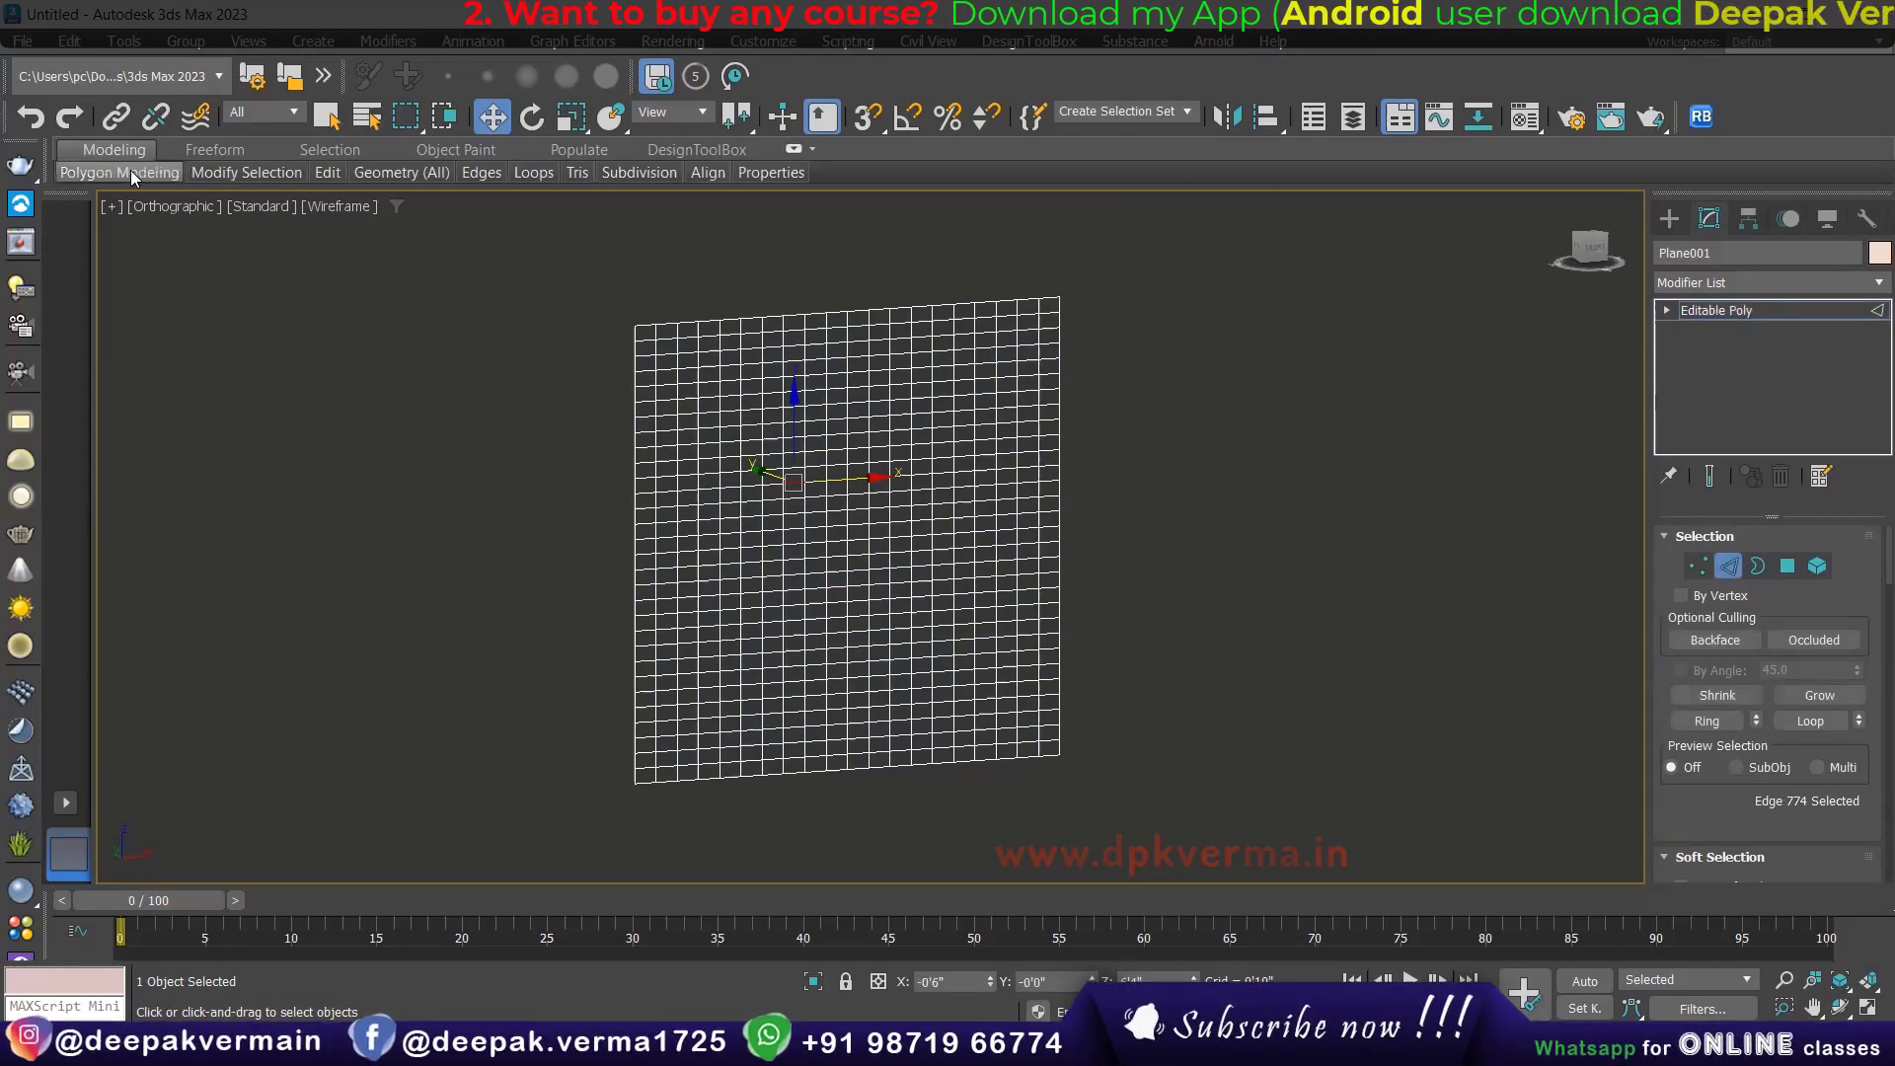
Step: Show the Graphite modeling tools and apply the Brick topology pattern to the plane
{"action": "right_click", "coordinate": [1107, 79]}
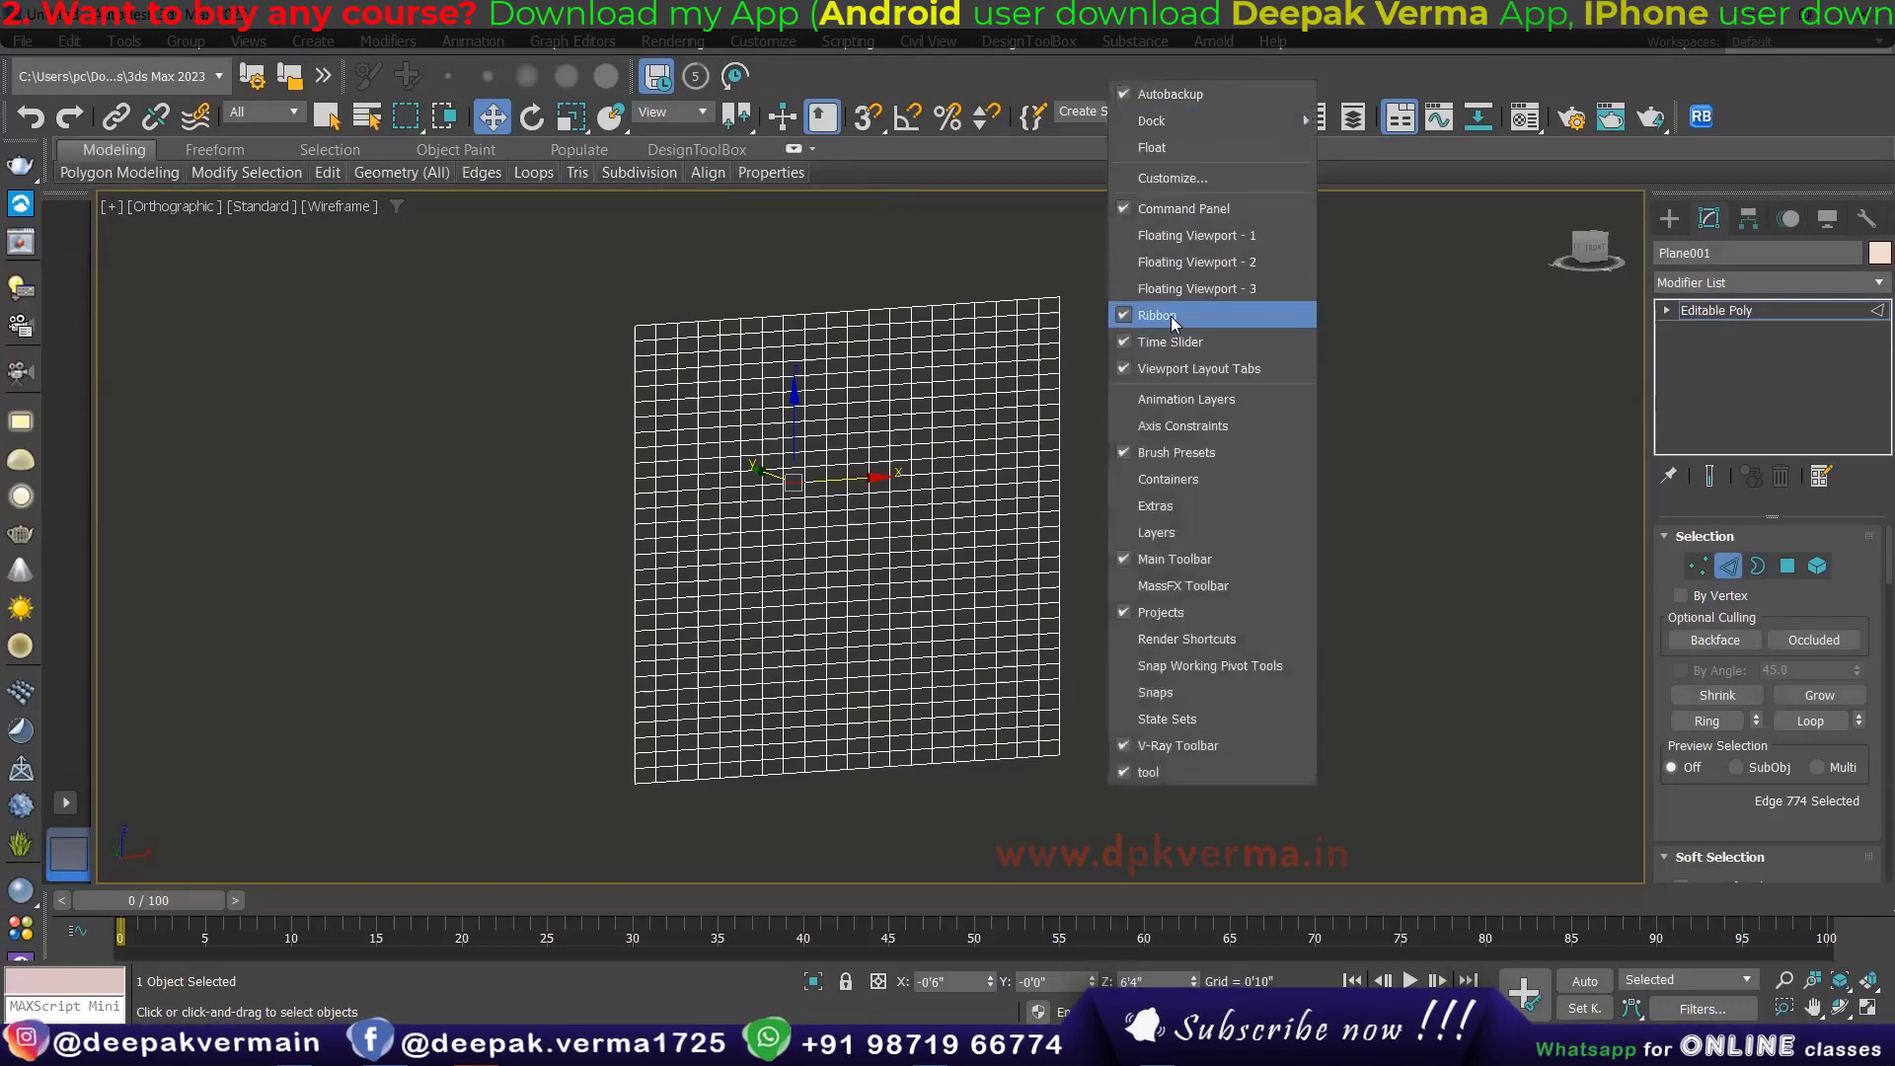
{"action": "left_click", "coordinate": [123, 180]}
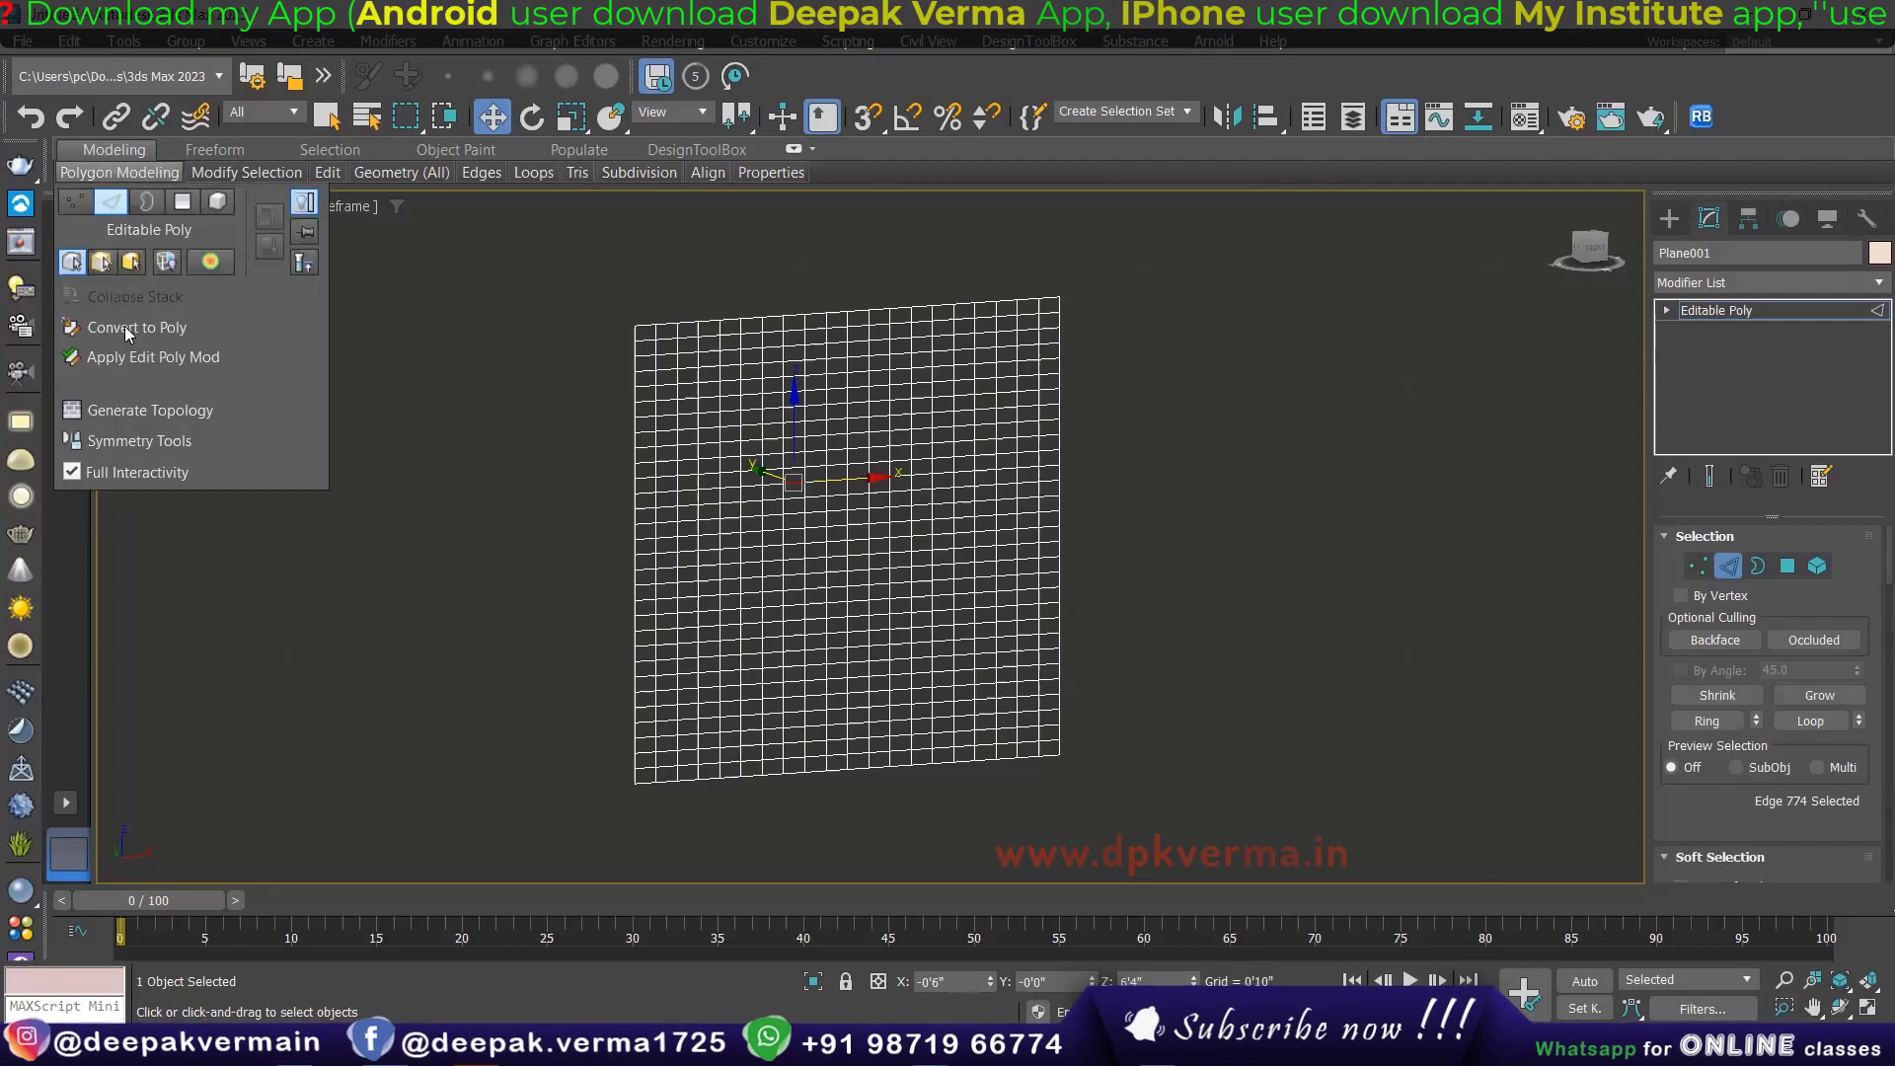
{"action": "left_click", "coordinate": [136, 411]}
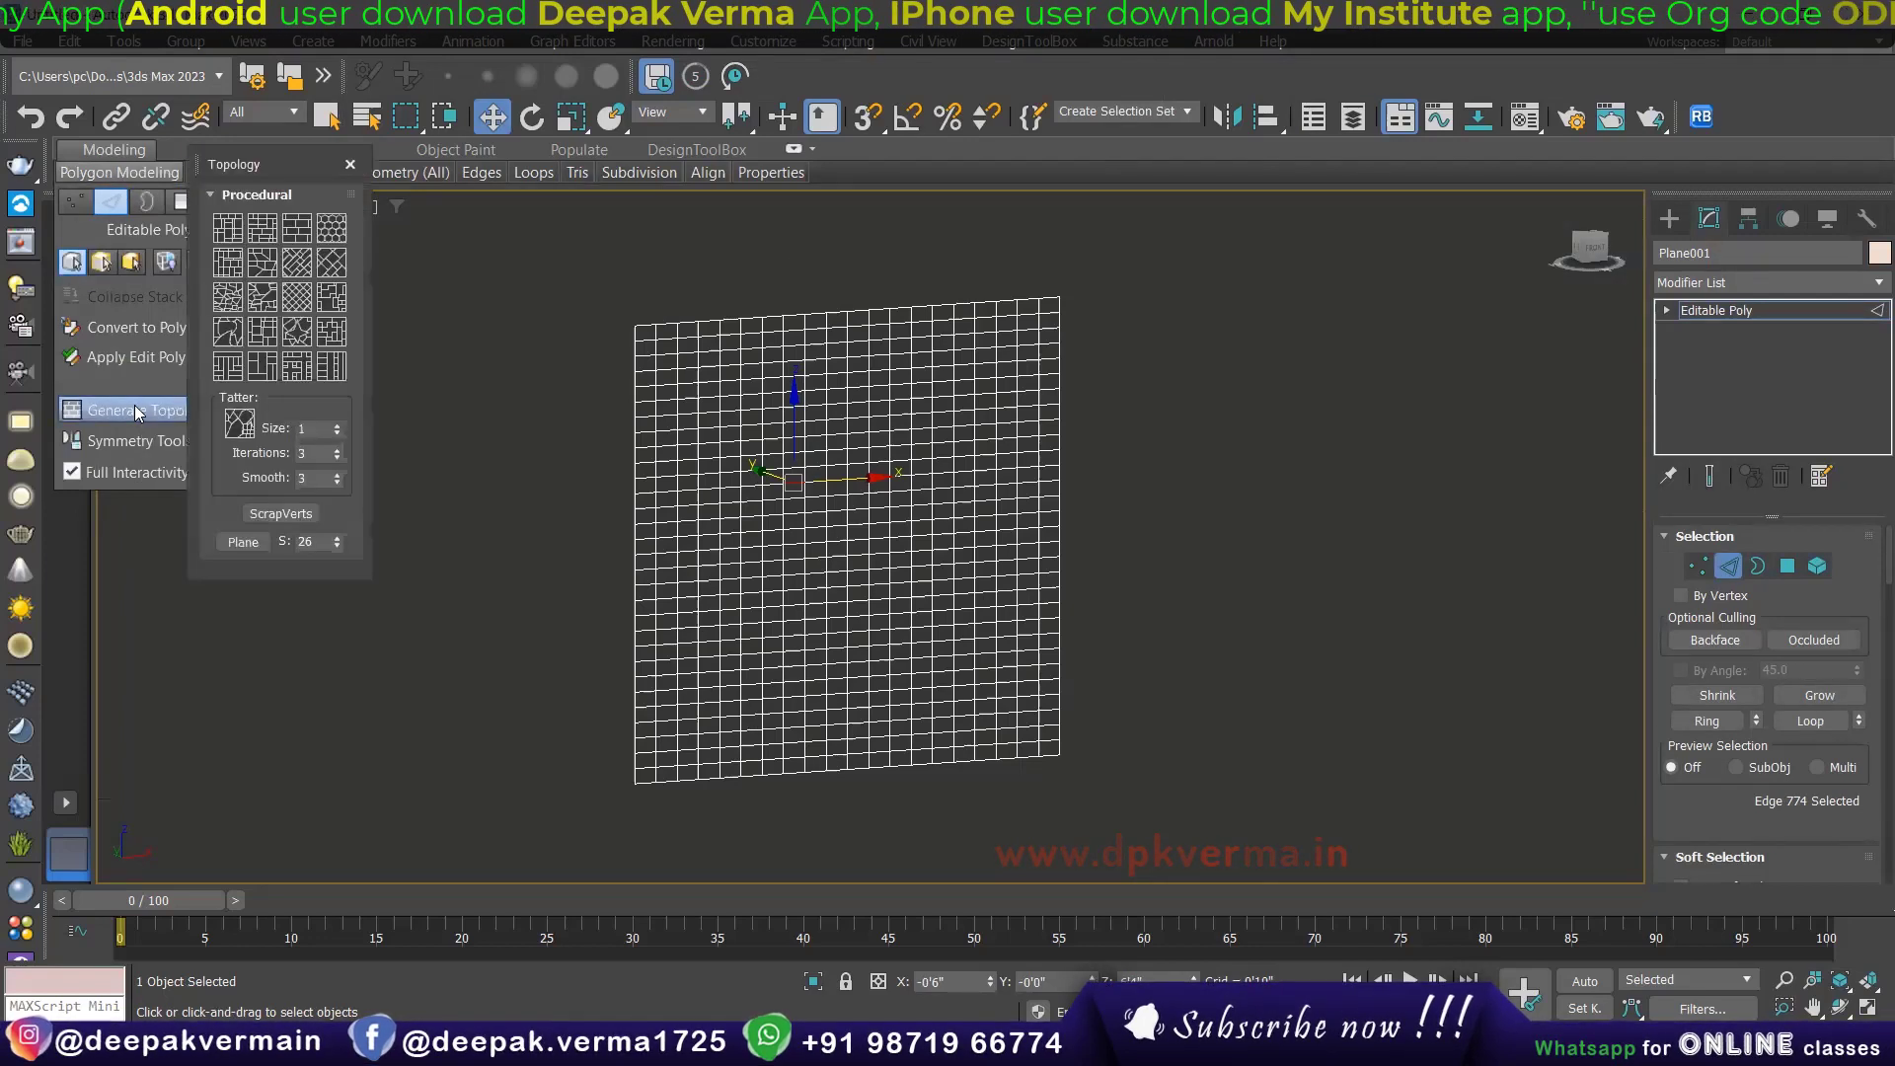
{"action": "left_click", "coordinate": [296, 228]}
{"action": "middle_click_drag", "start_coordinate": [847, 601], "coordinate": [853, 486]}
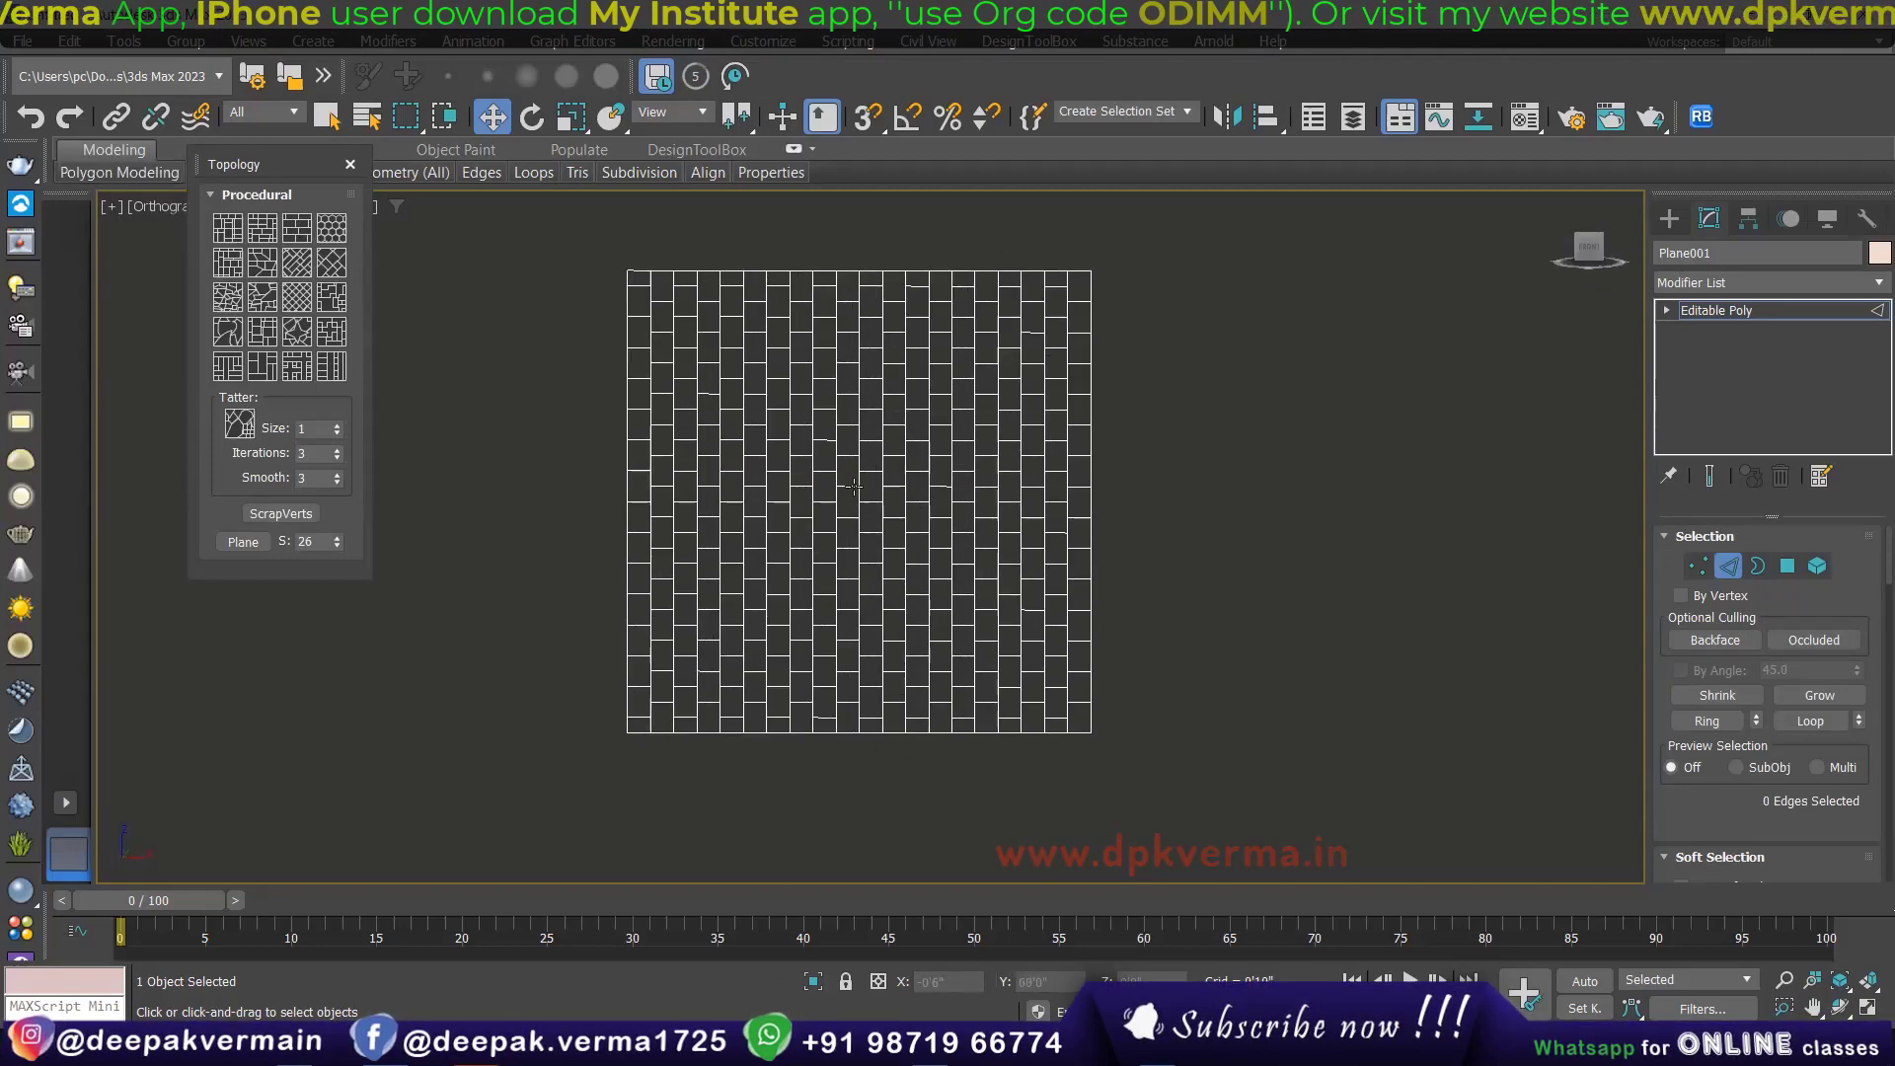
Step: Exit Edge mode and rotate the plane 90° in Front view using 90° angle snap
{"action": "left_click", "coordinate": [348, 164]}
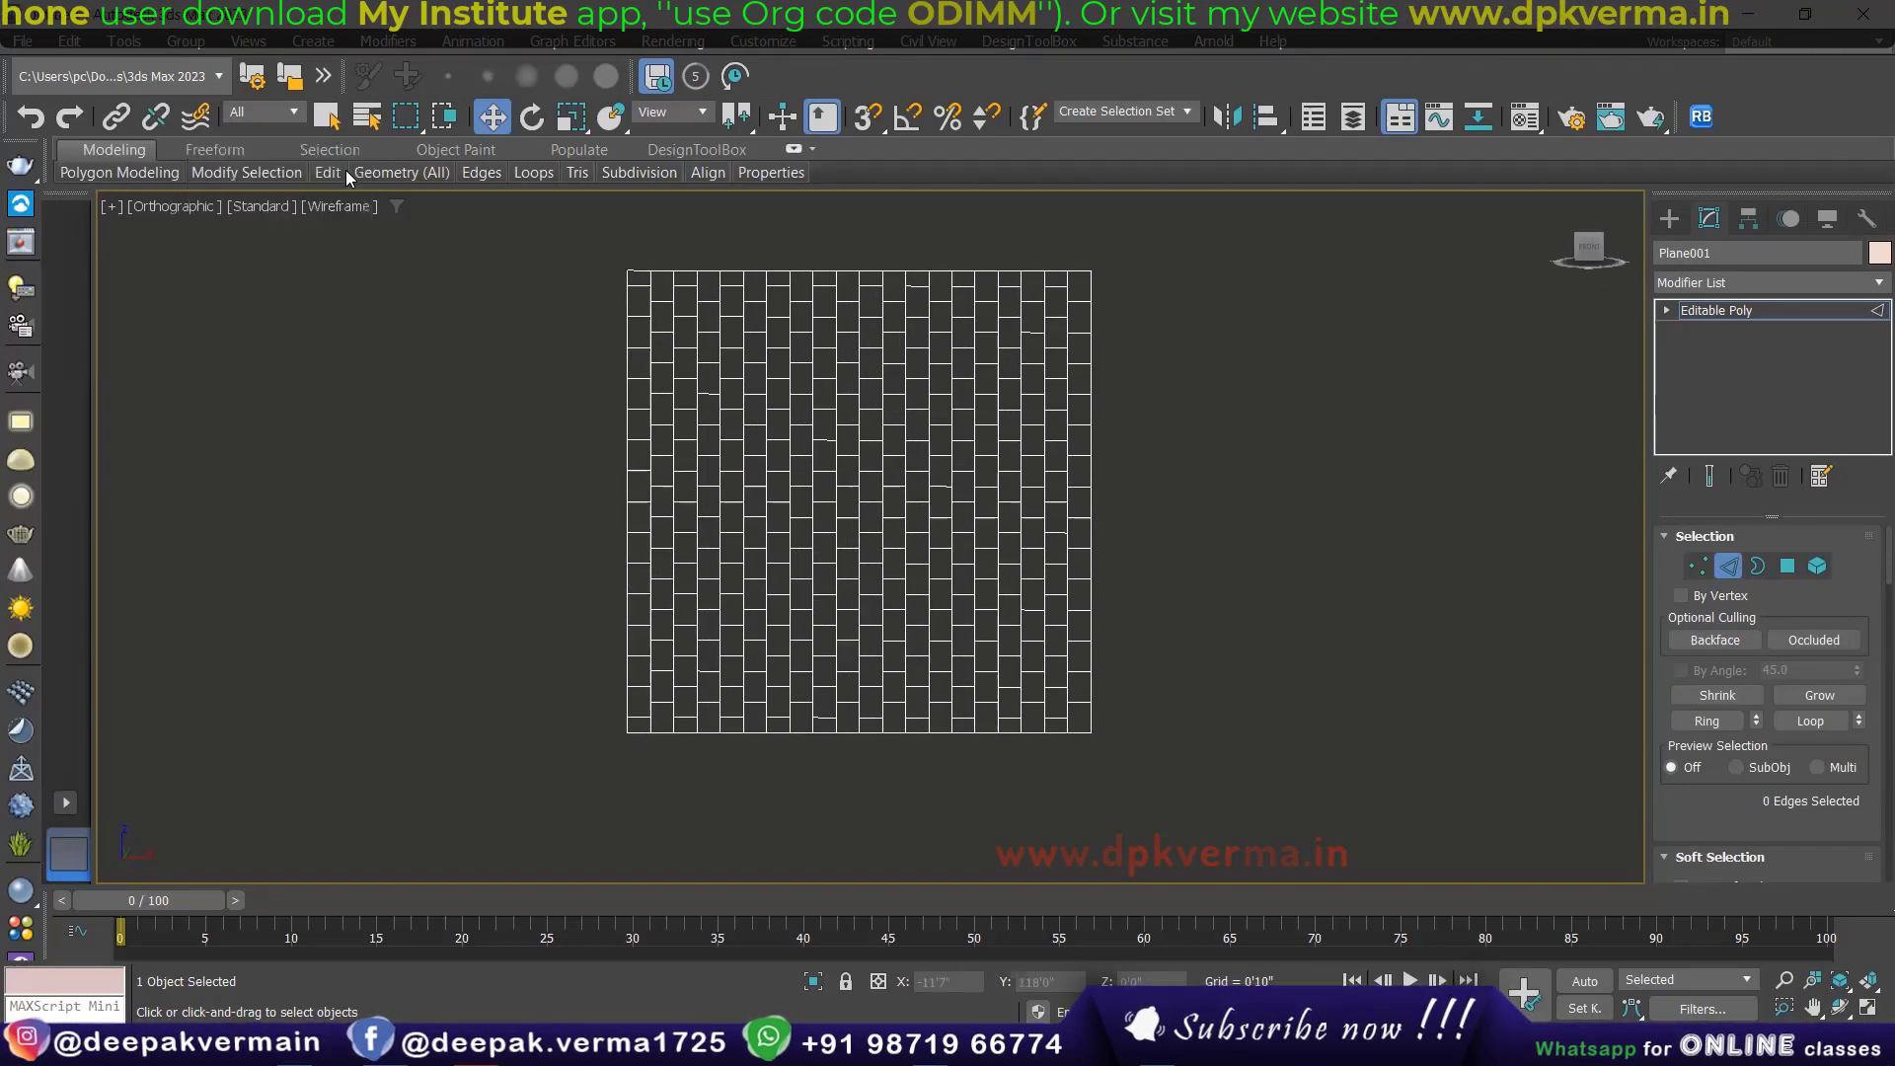
{"action": "left_click", "coordinate": [1729, 567]}
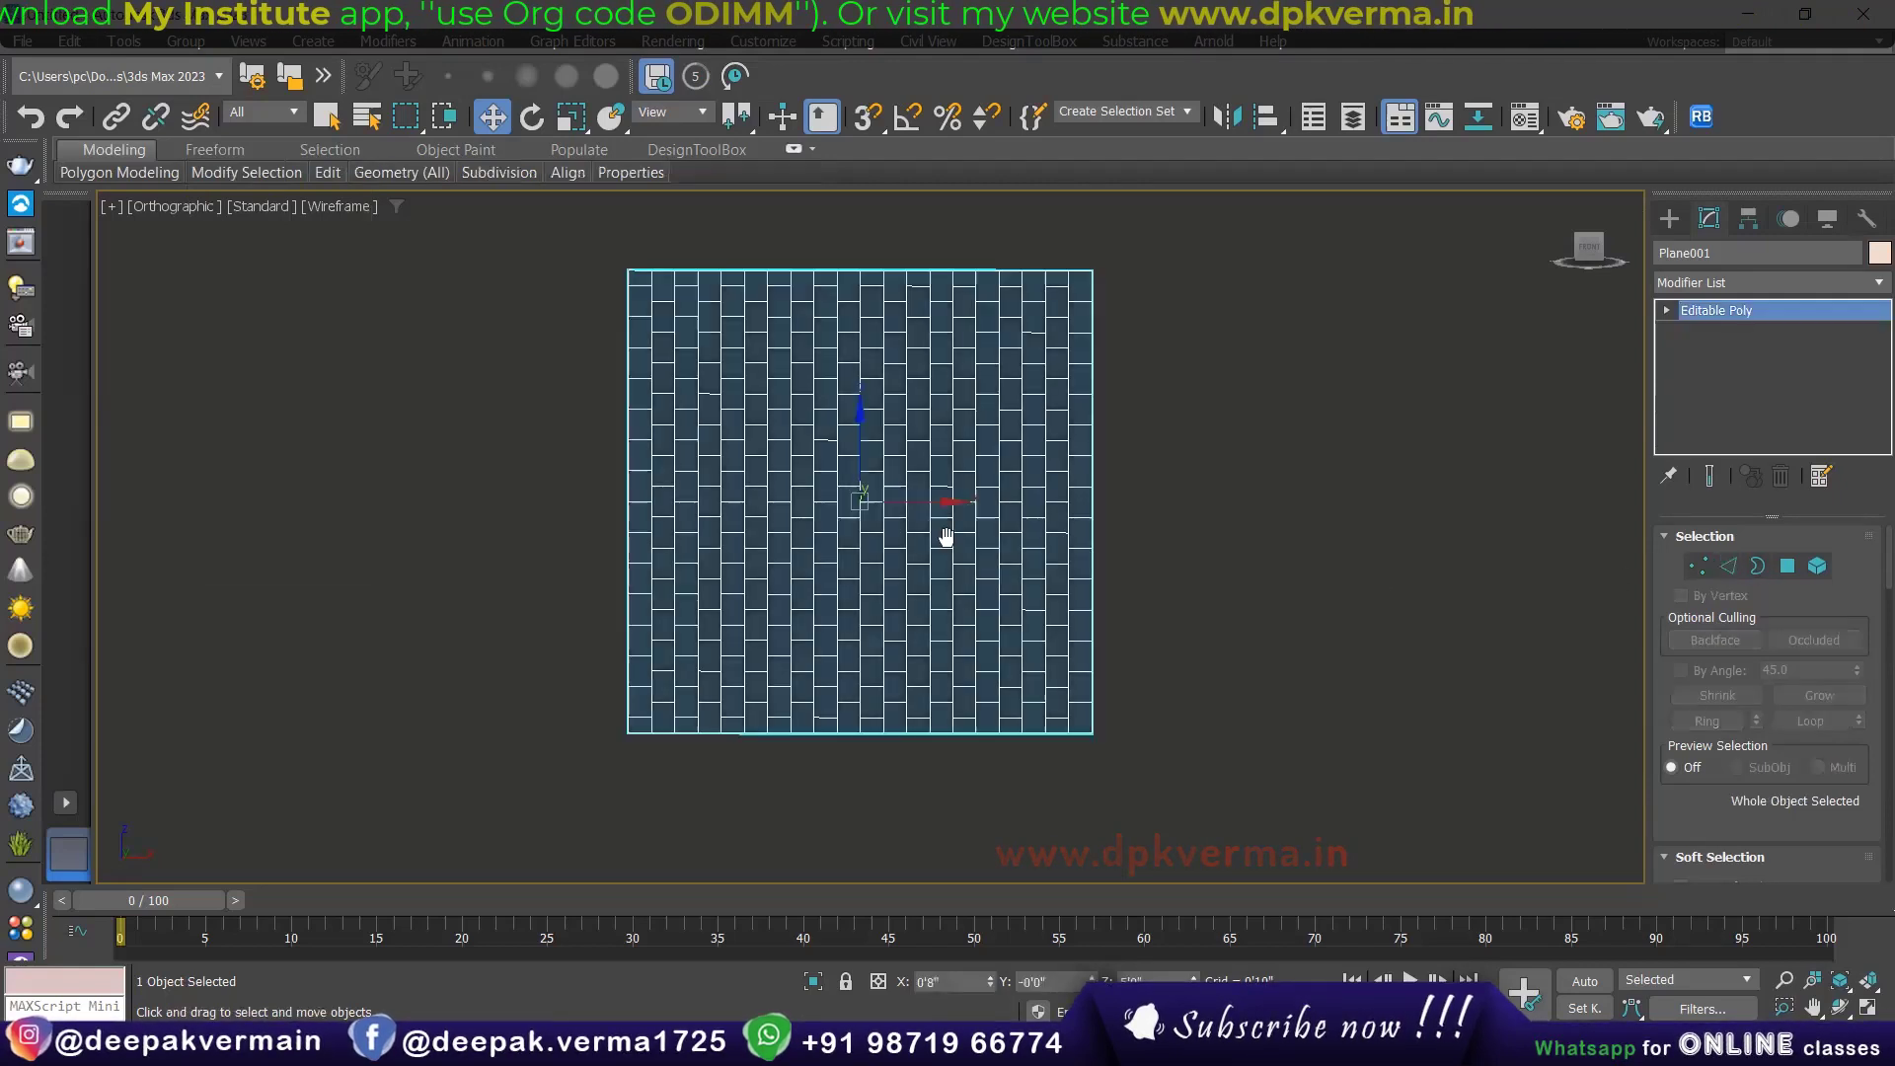
{"action": "key", "text": "f"}
{"action": "key", "text": "e"}
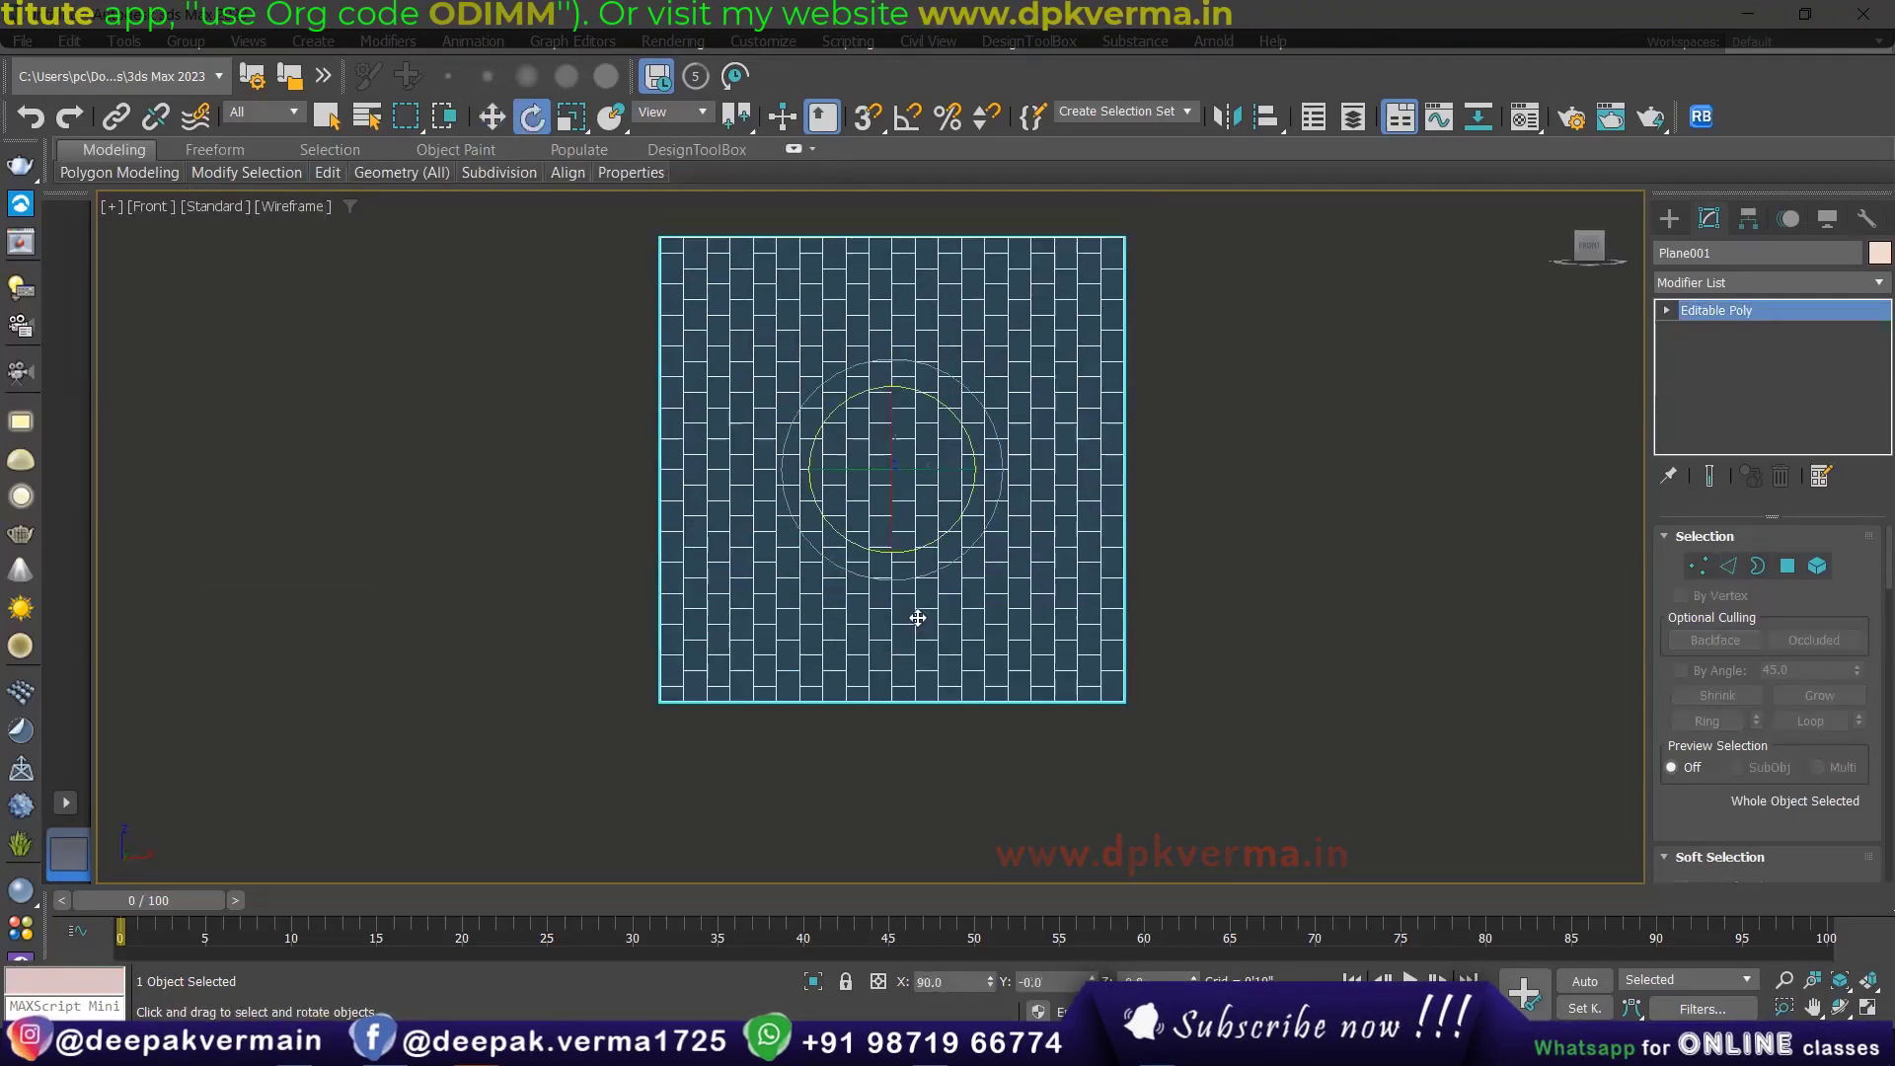
{"action": "right_click", "coordinate": [904, 125]}
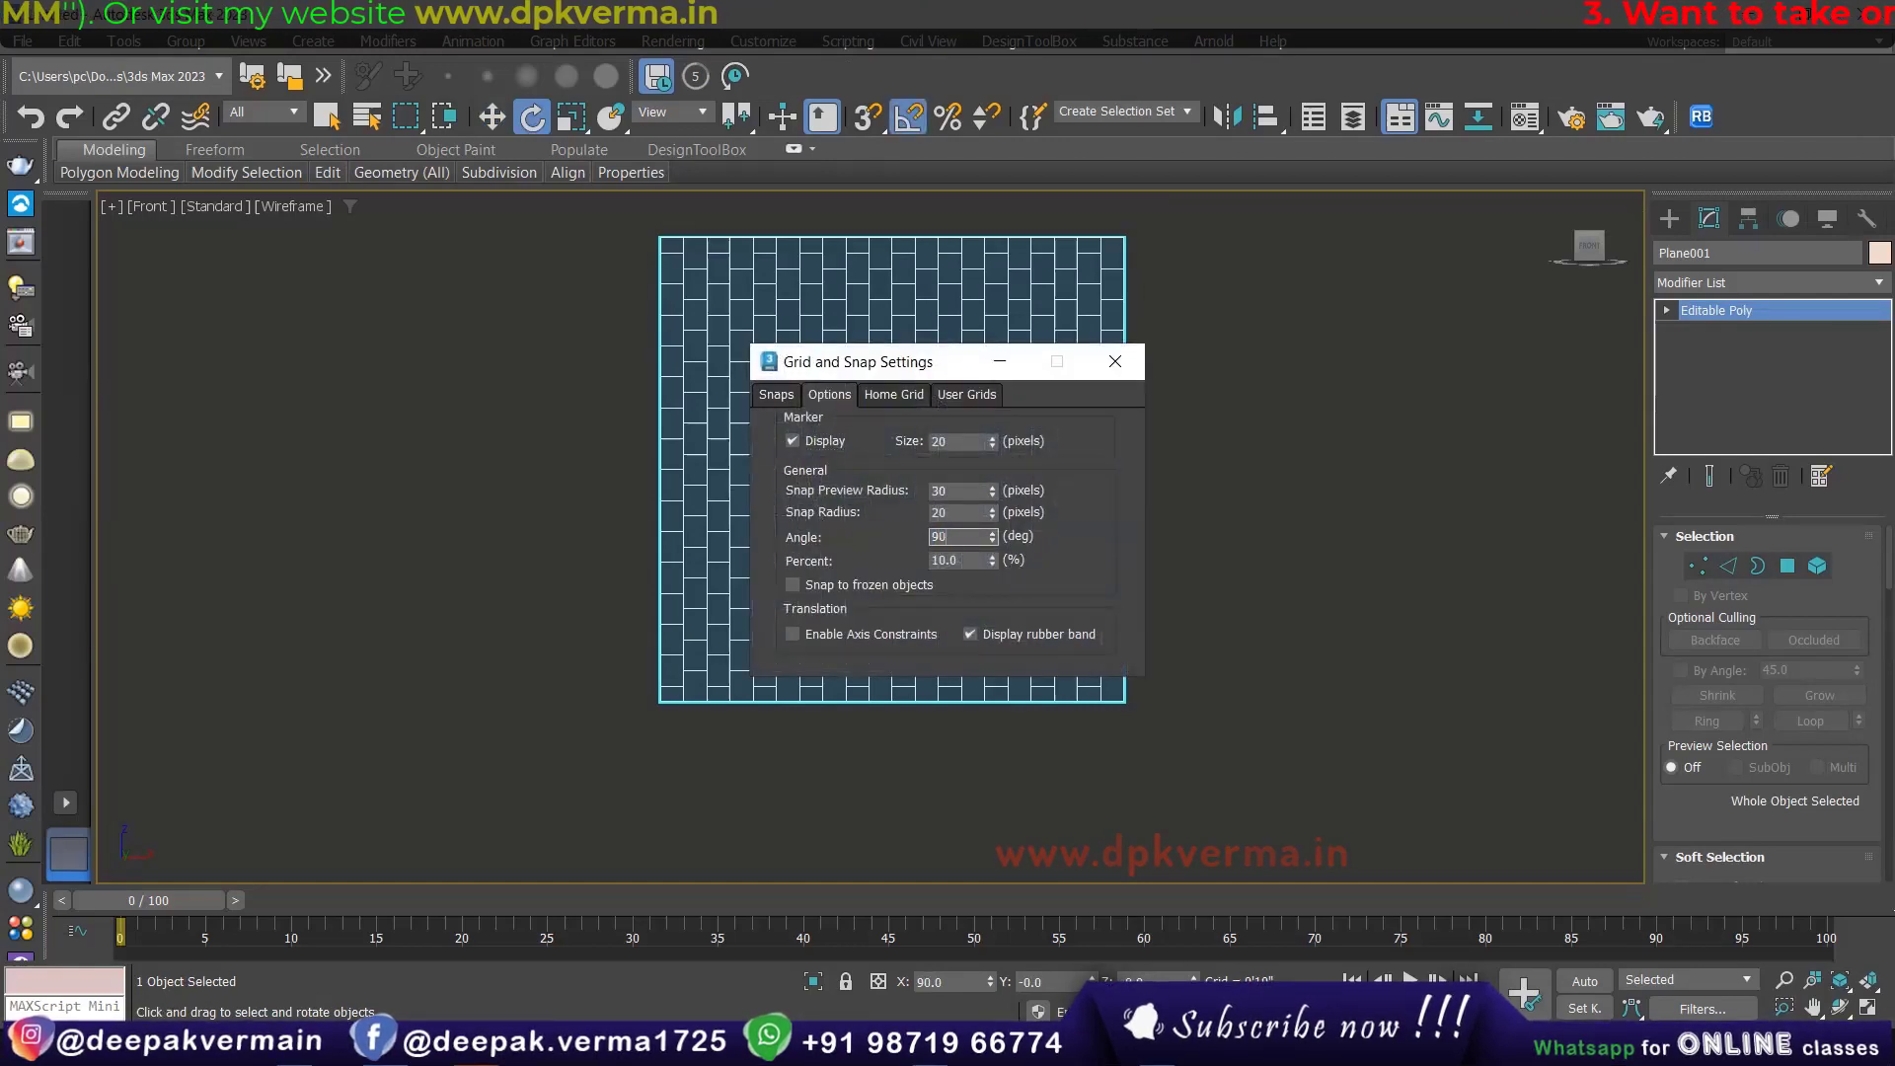
{"action": "left_click", "coordinate": [1114, 362]}
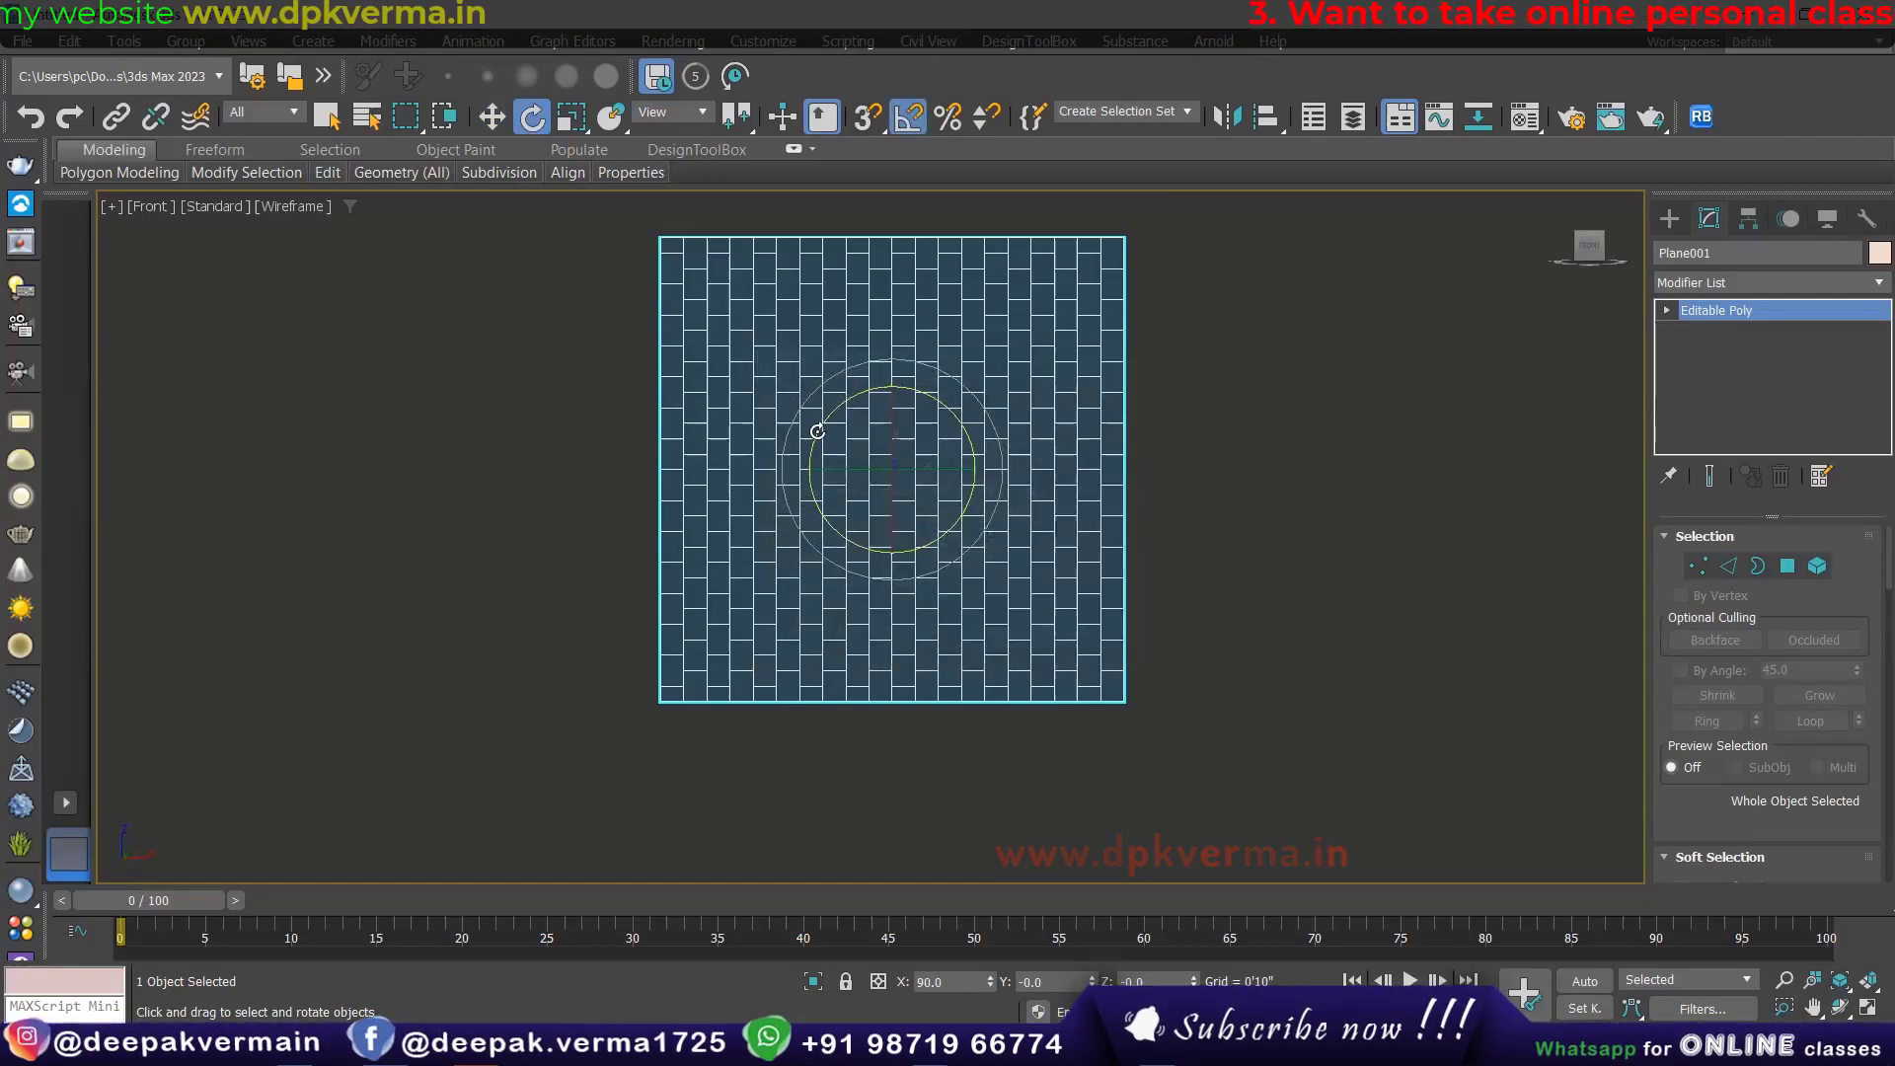
{"action": "left_click_drag", "start_coordinate": [817, 431], "coordinate": [825, 427]}
Step: Scale the brick plane along X into a wide wall, then reselect it from an angled view
{"action": "left_click", "coordinate": [1173, 443]}
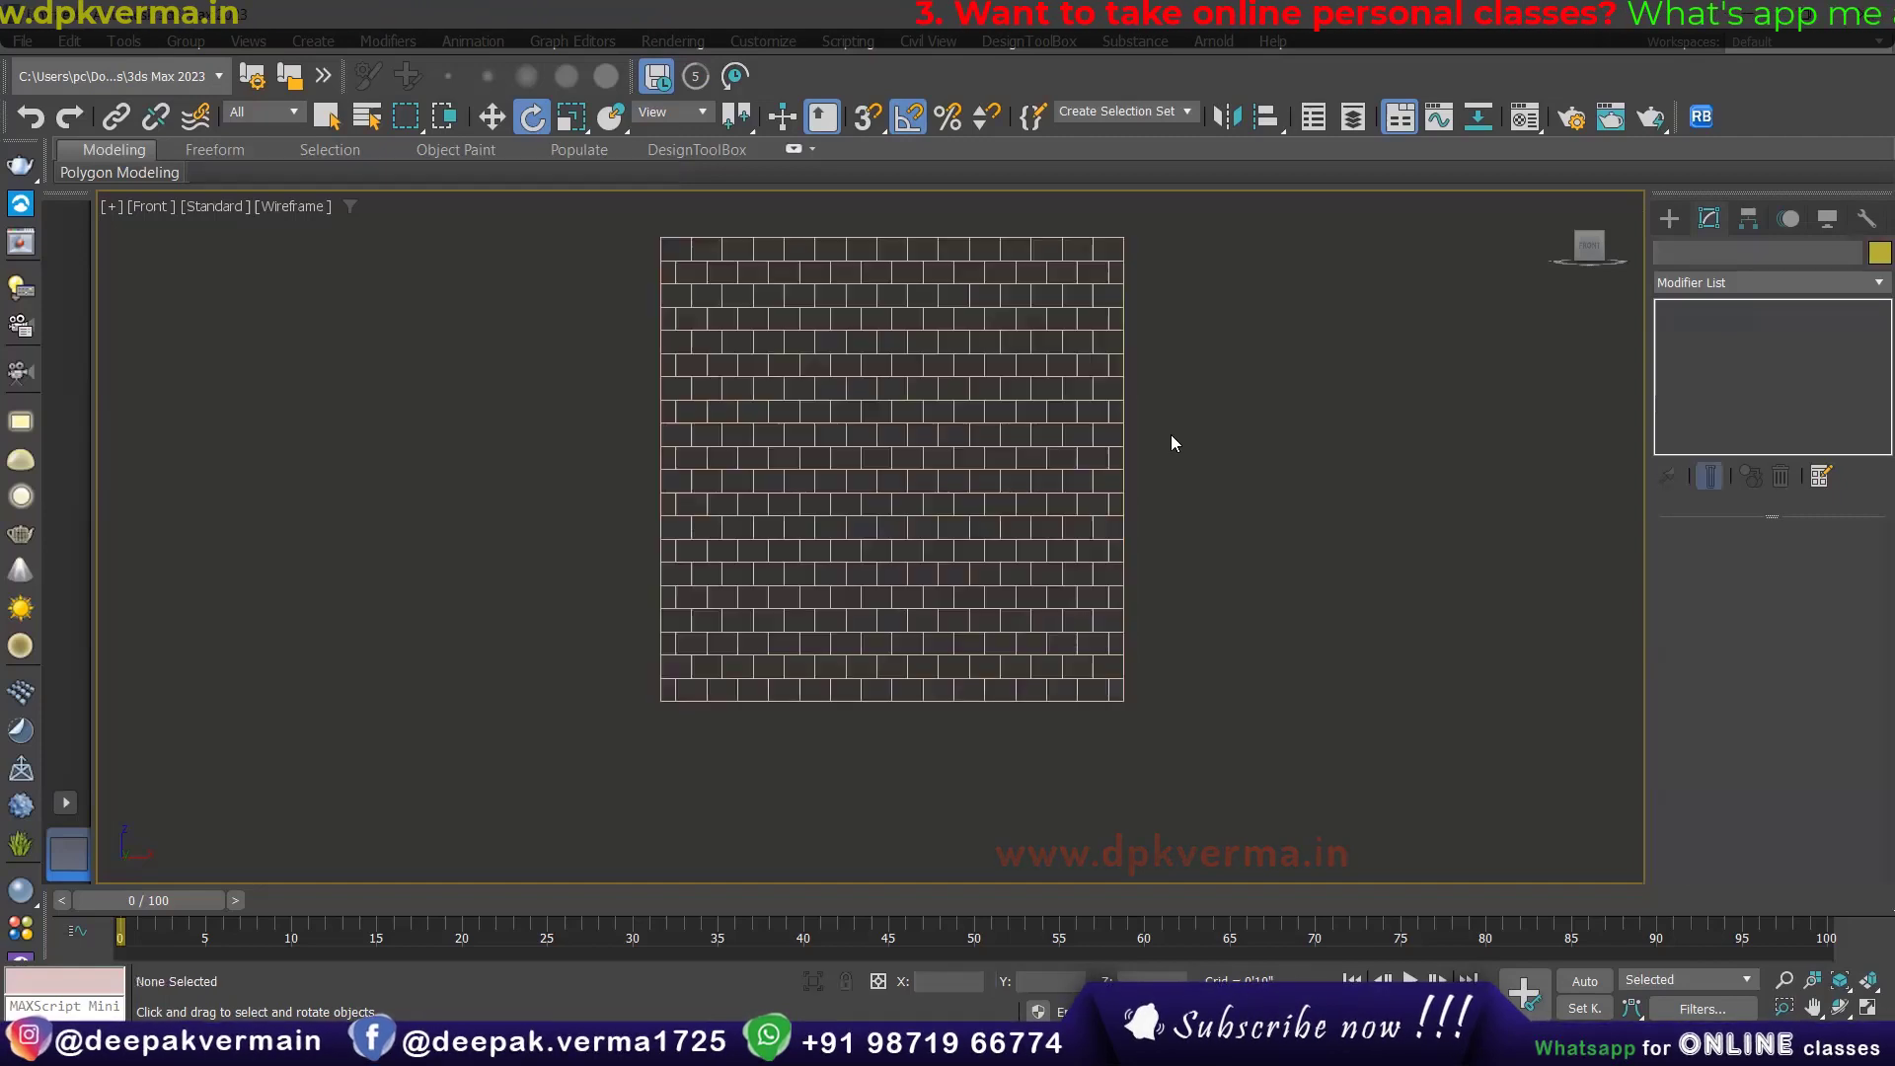
{"action": "key", "text": "ctrl+z"}
{"action": "key", "text": "r"}
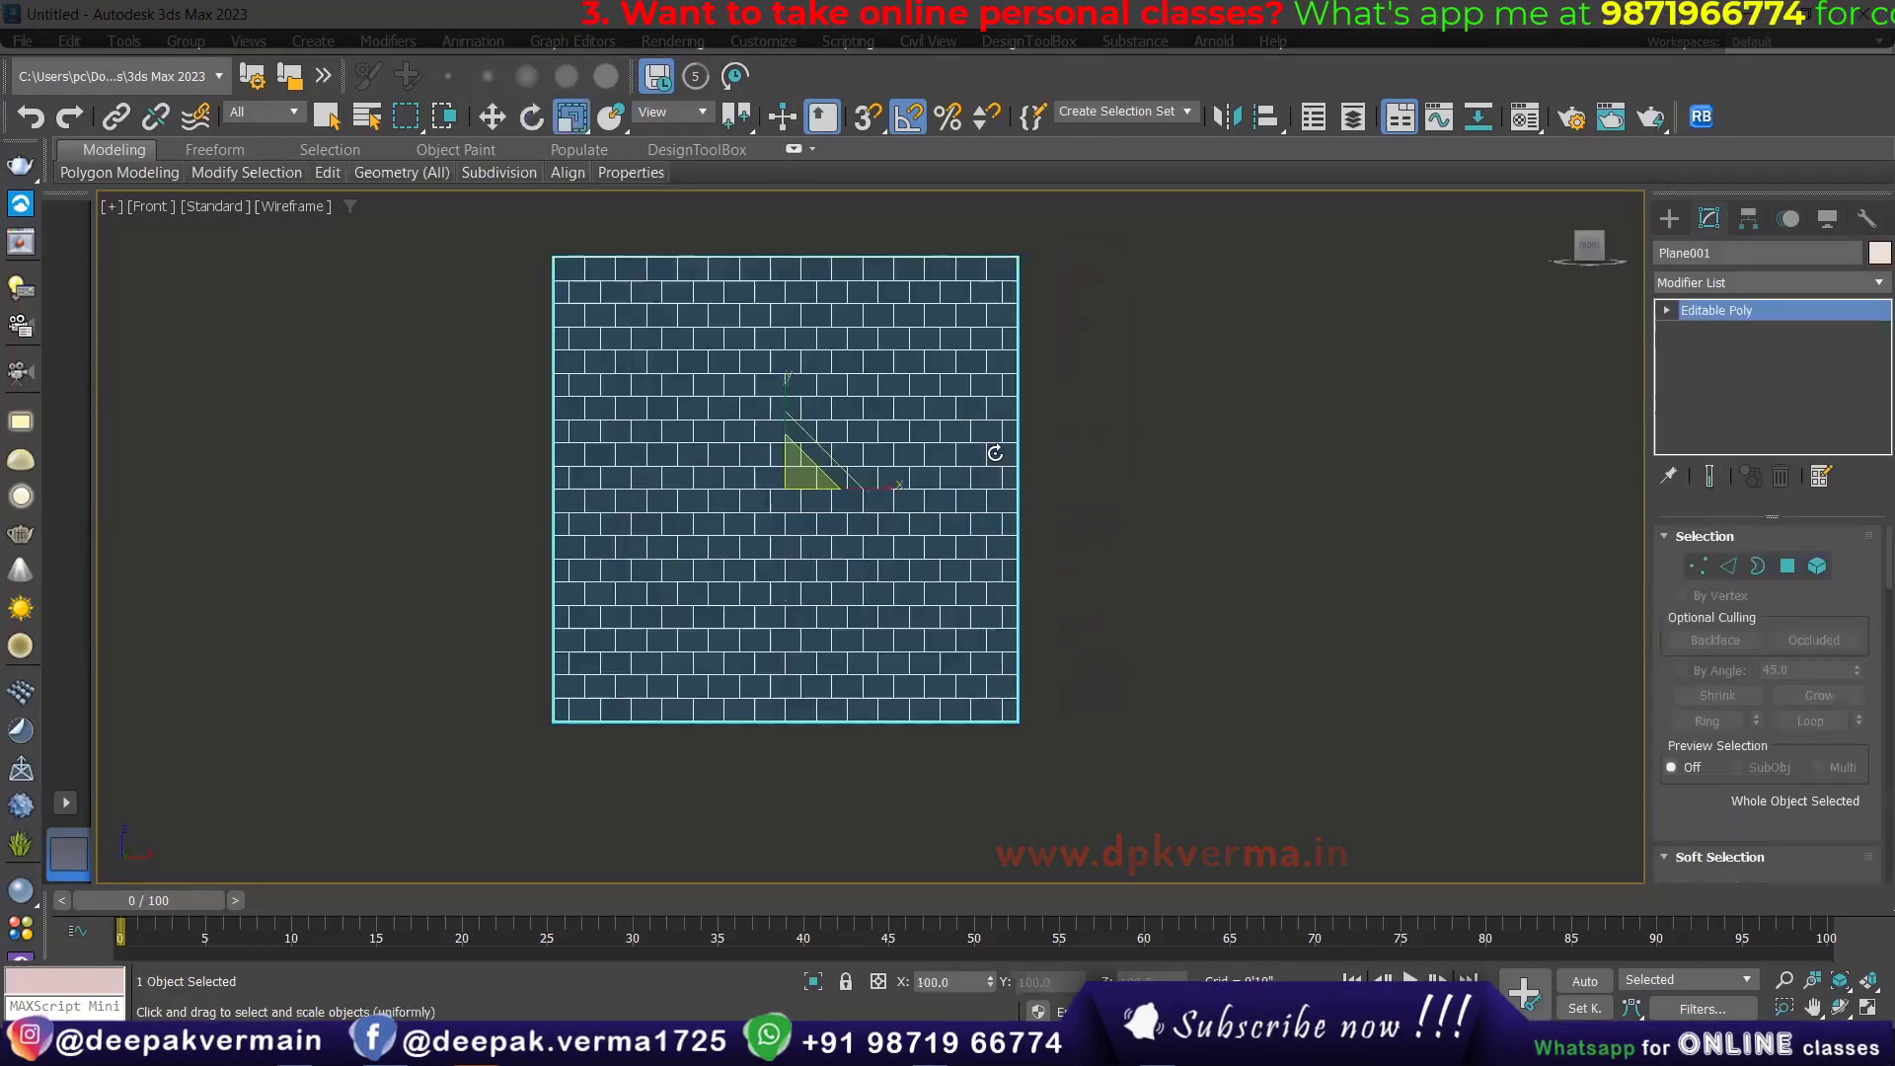
{"action": "left_click_drag", "start_coordinate": [895, 490], "coordinate": [937, 484]}
{"action": "key", "text": "ctrl+d"}
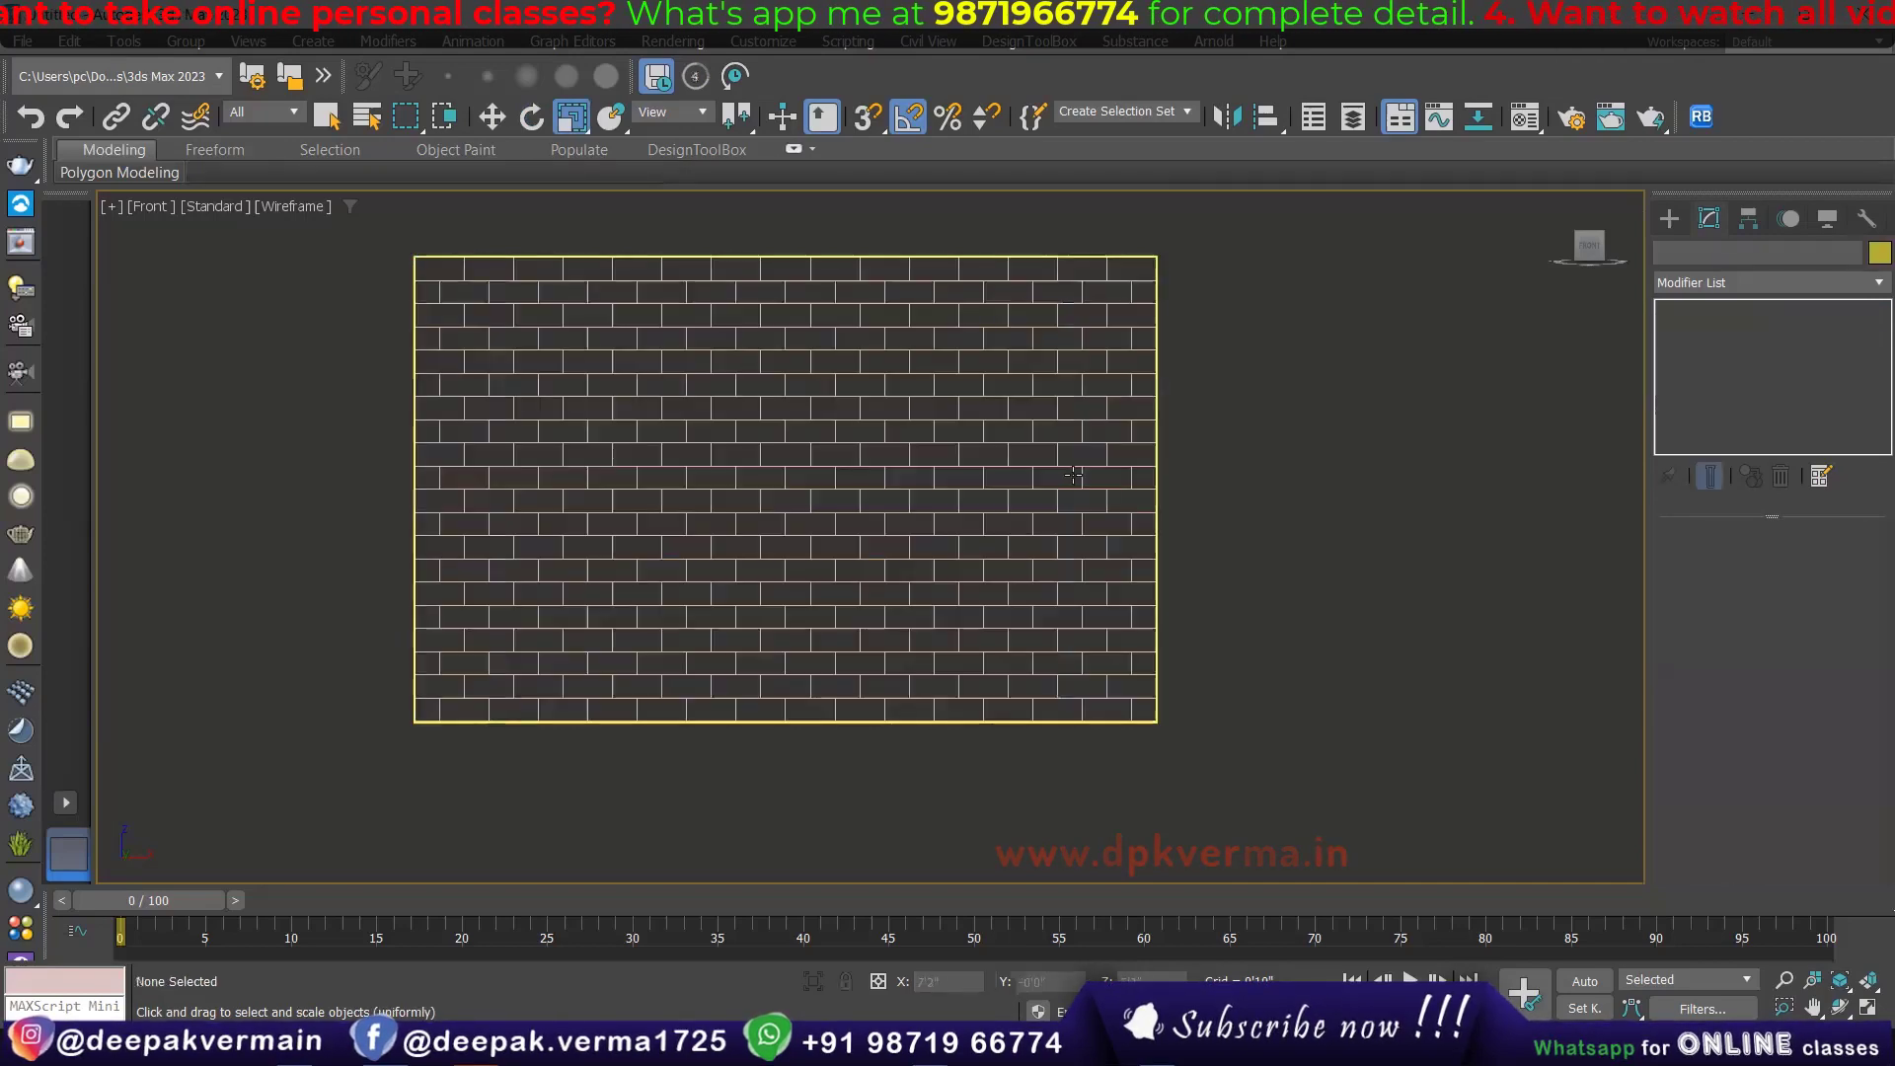
{"action": "middle_click_drag", "start_coordinate": [937, 483], "coordinate": [1018, 454], "text": "alt"}
{"action": "left_click", "coordinate": [1018, 453]}
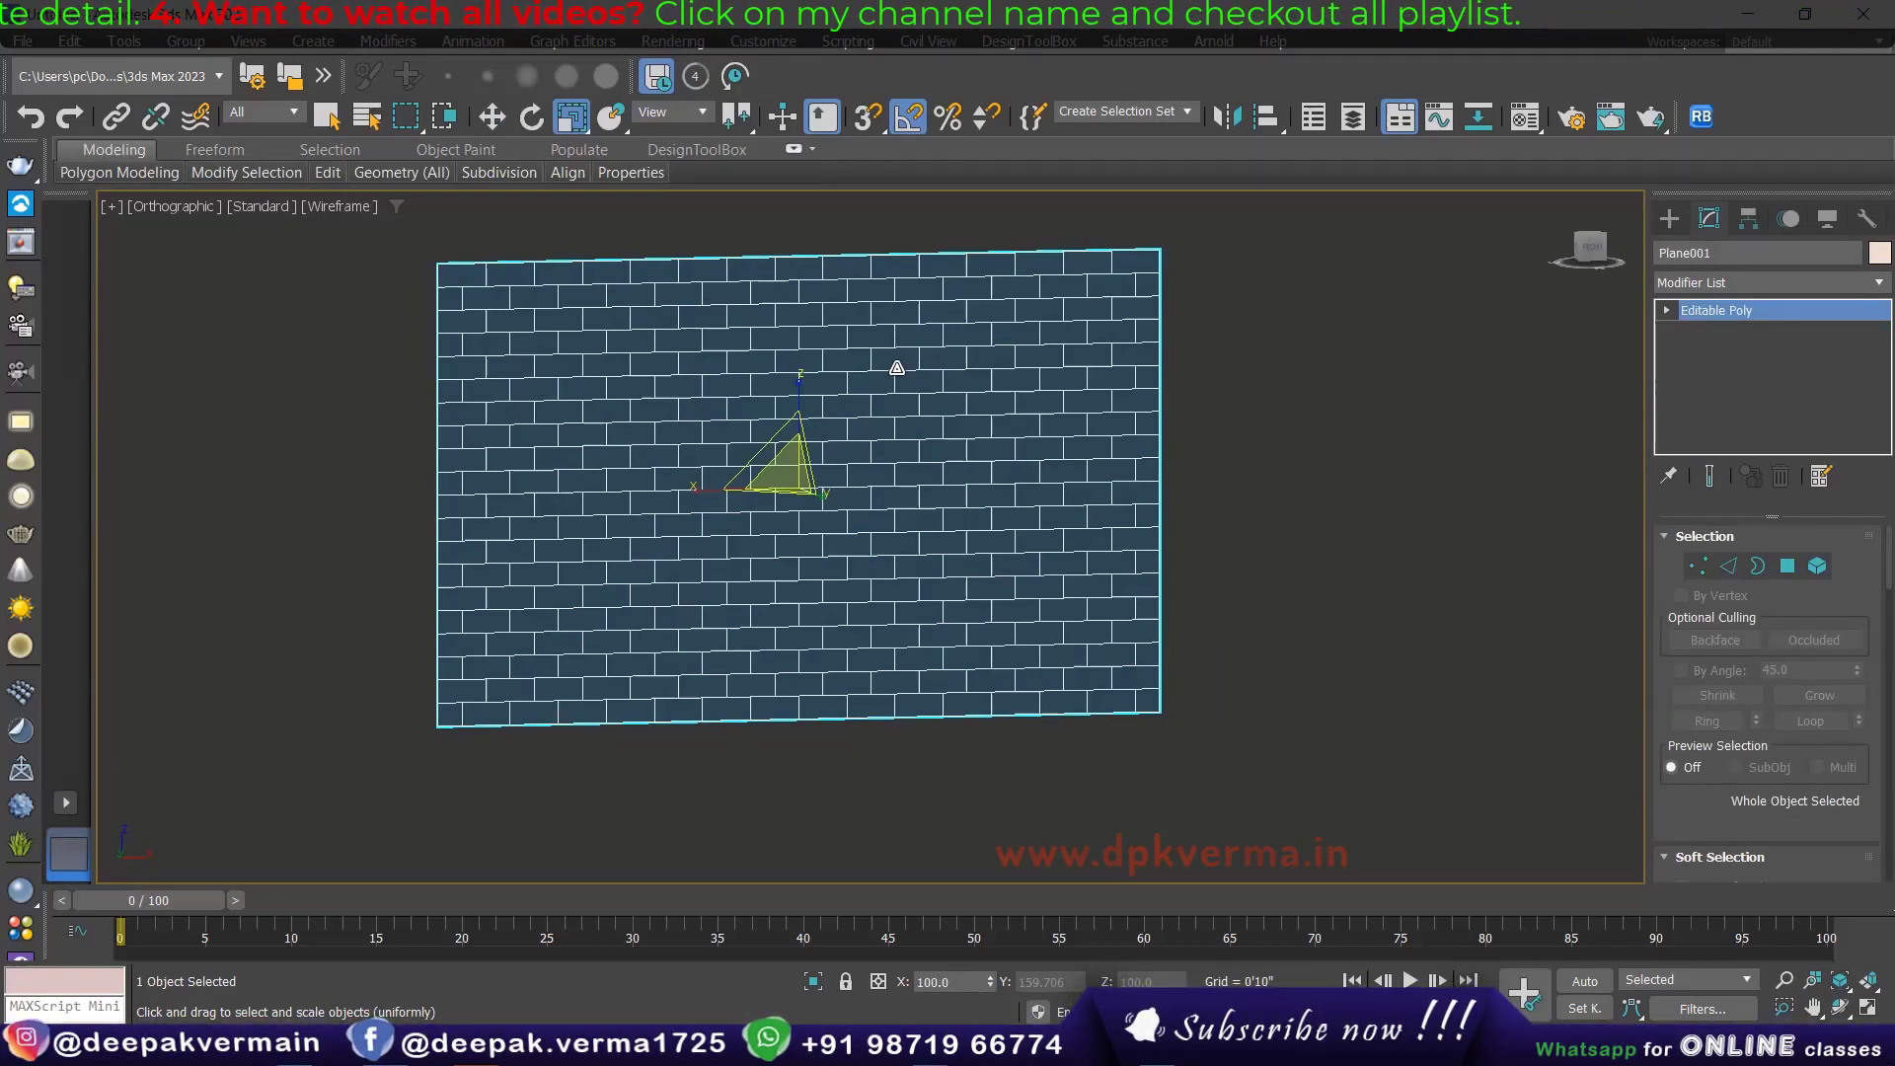
Step: In Polygon mode with Edged Faces shading, select all 310 brick polygons in Front view
{"action": "left_click", "coordinate": [1785, 568]}
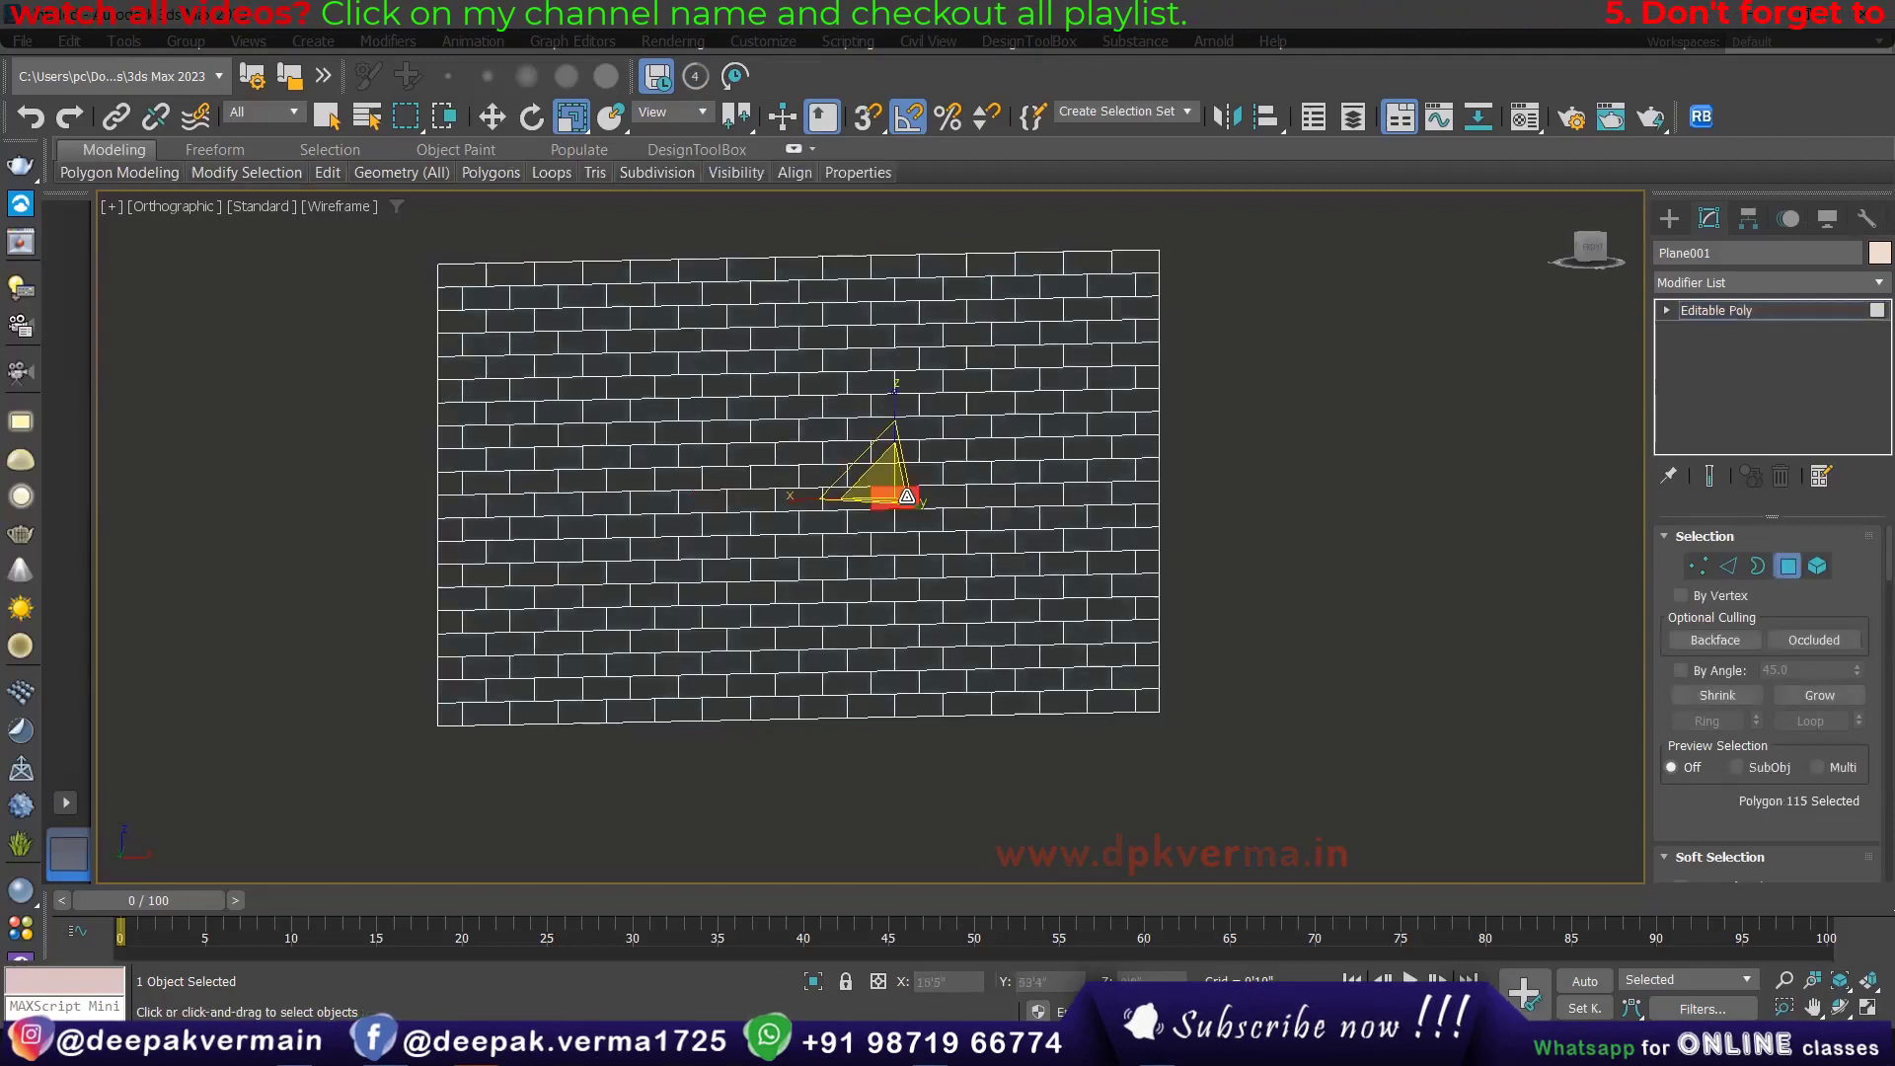
{"action": "key", "text": "F3"}
{"action": "key", "text": "F3"}
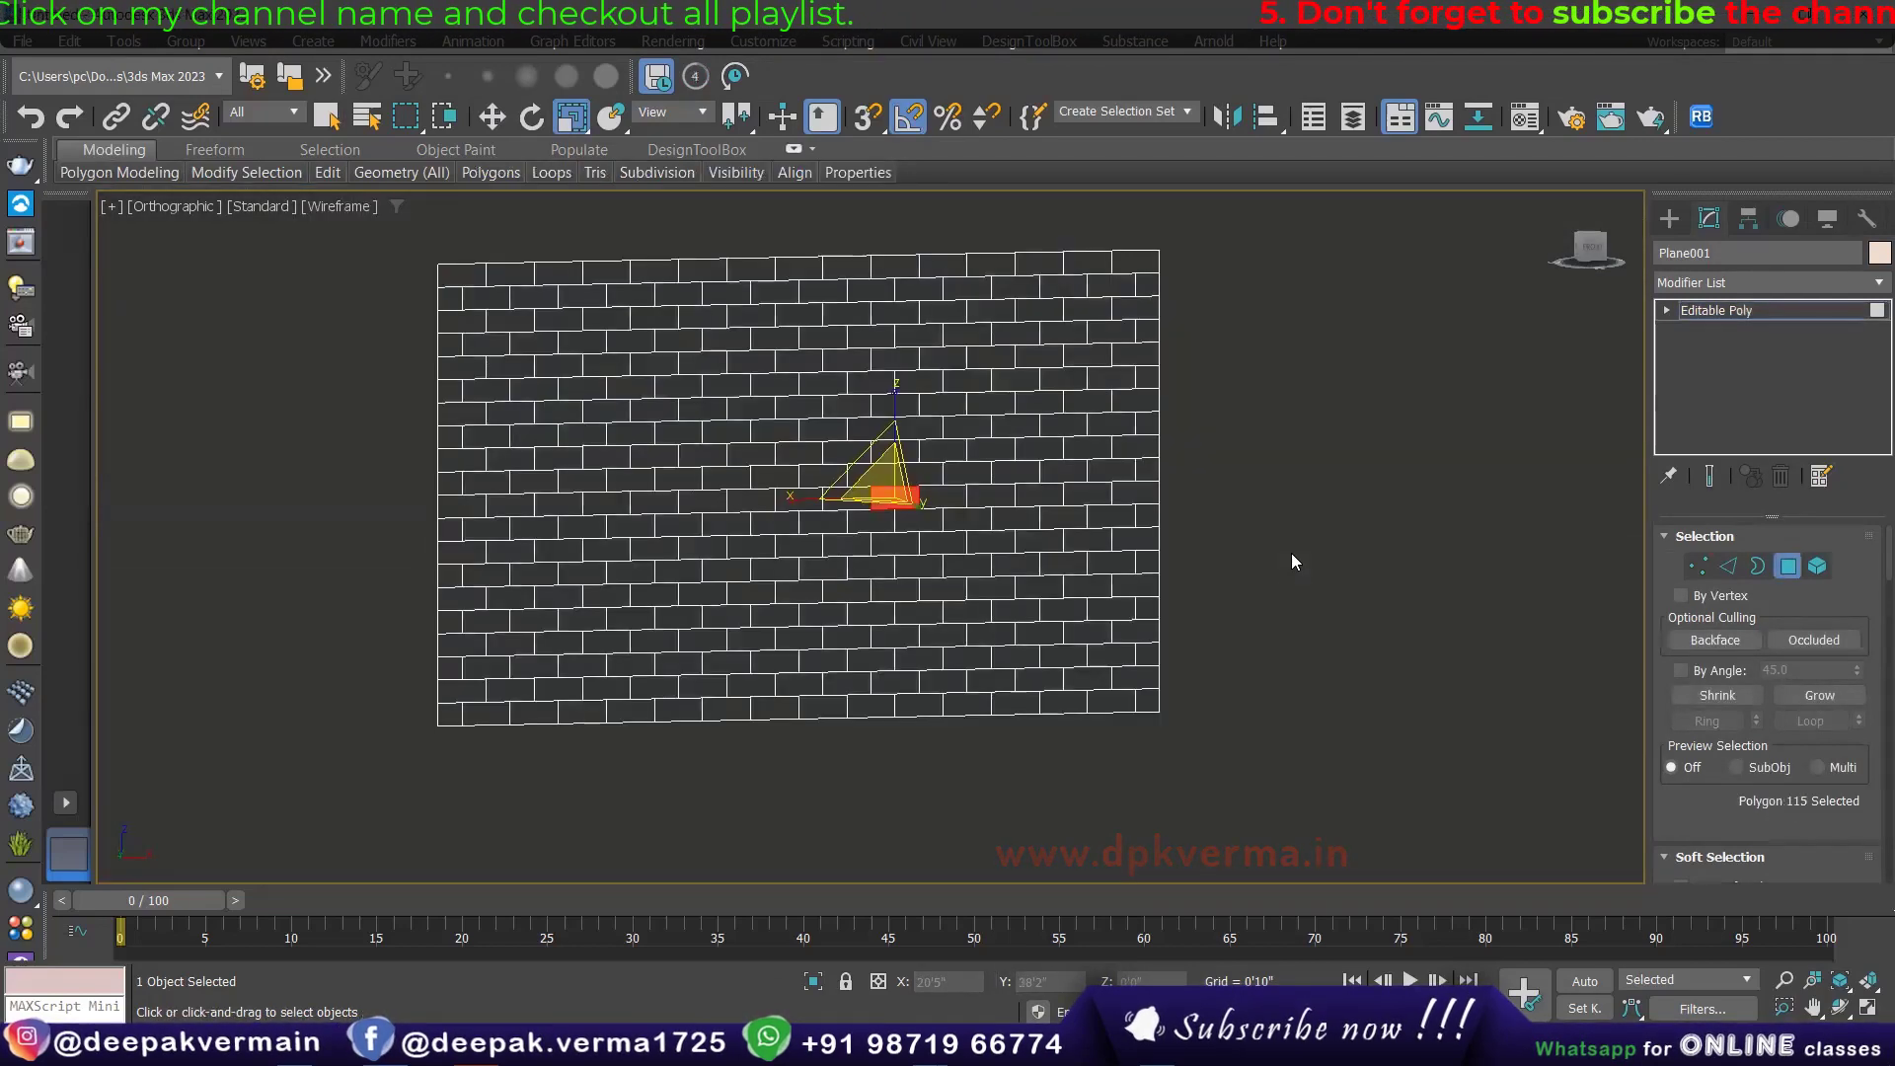
{"action": "key", "text": "F3"}
{"action": "key", "text": "ctrl+a"}
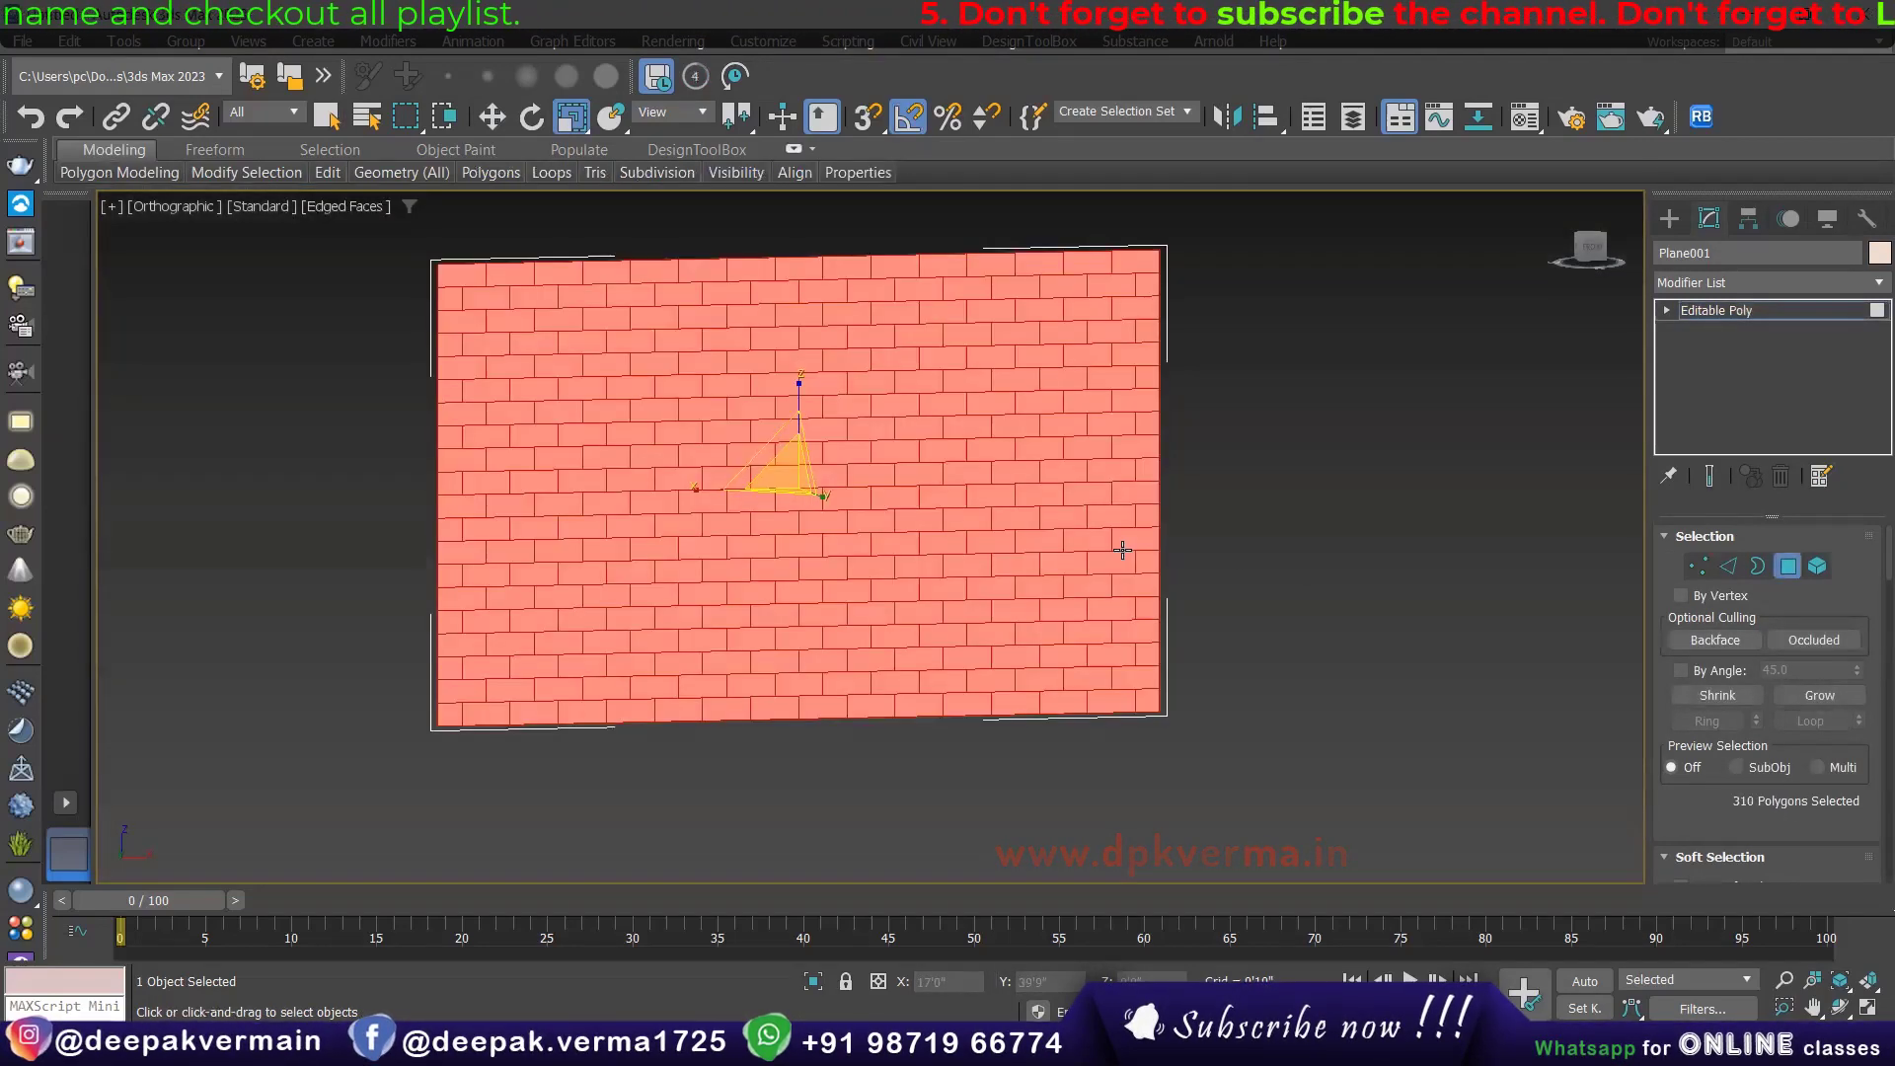
{"action": "key", "text": "f"}
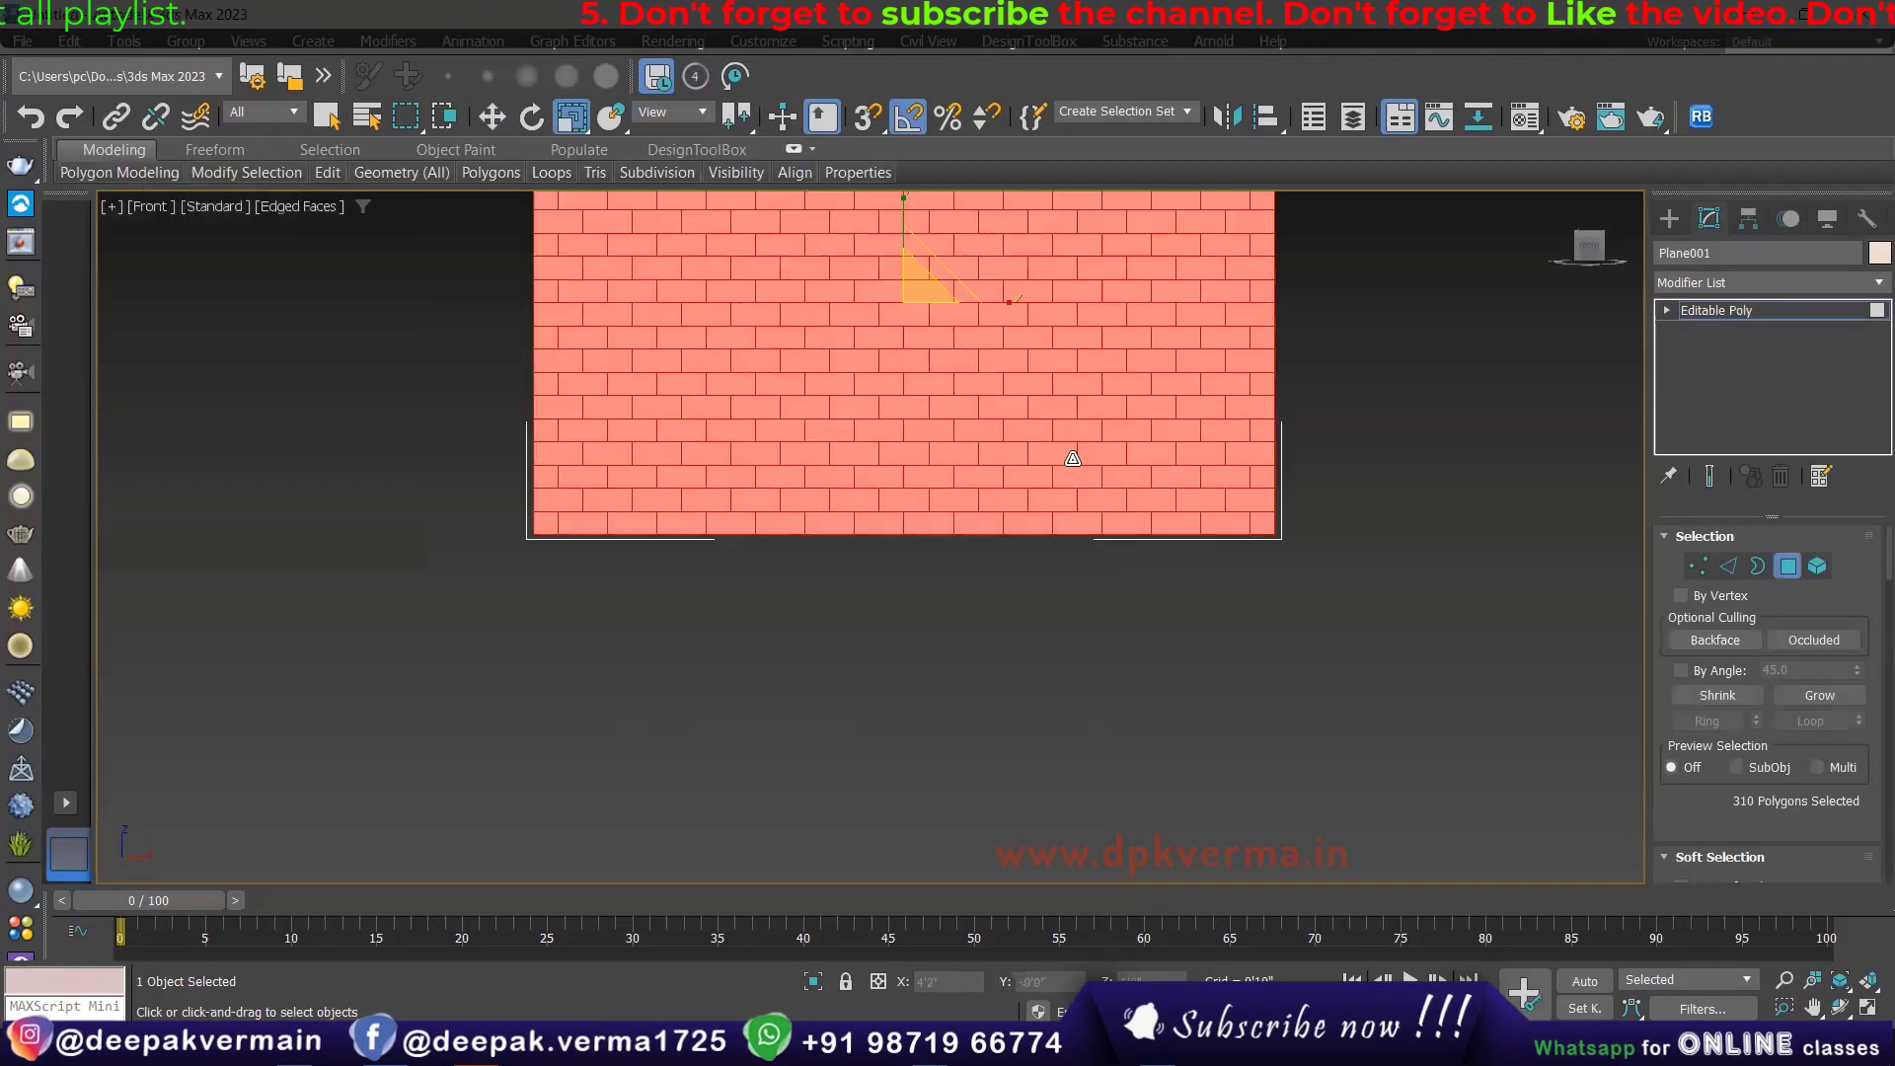
{"action": "right_click", "coordinate": [1258, 439]}
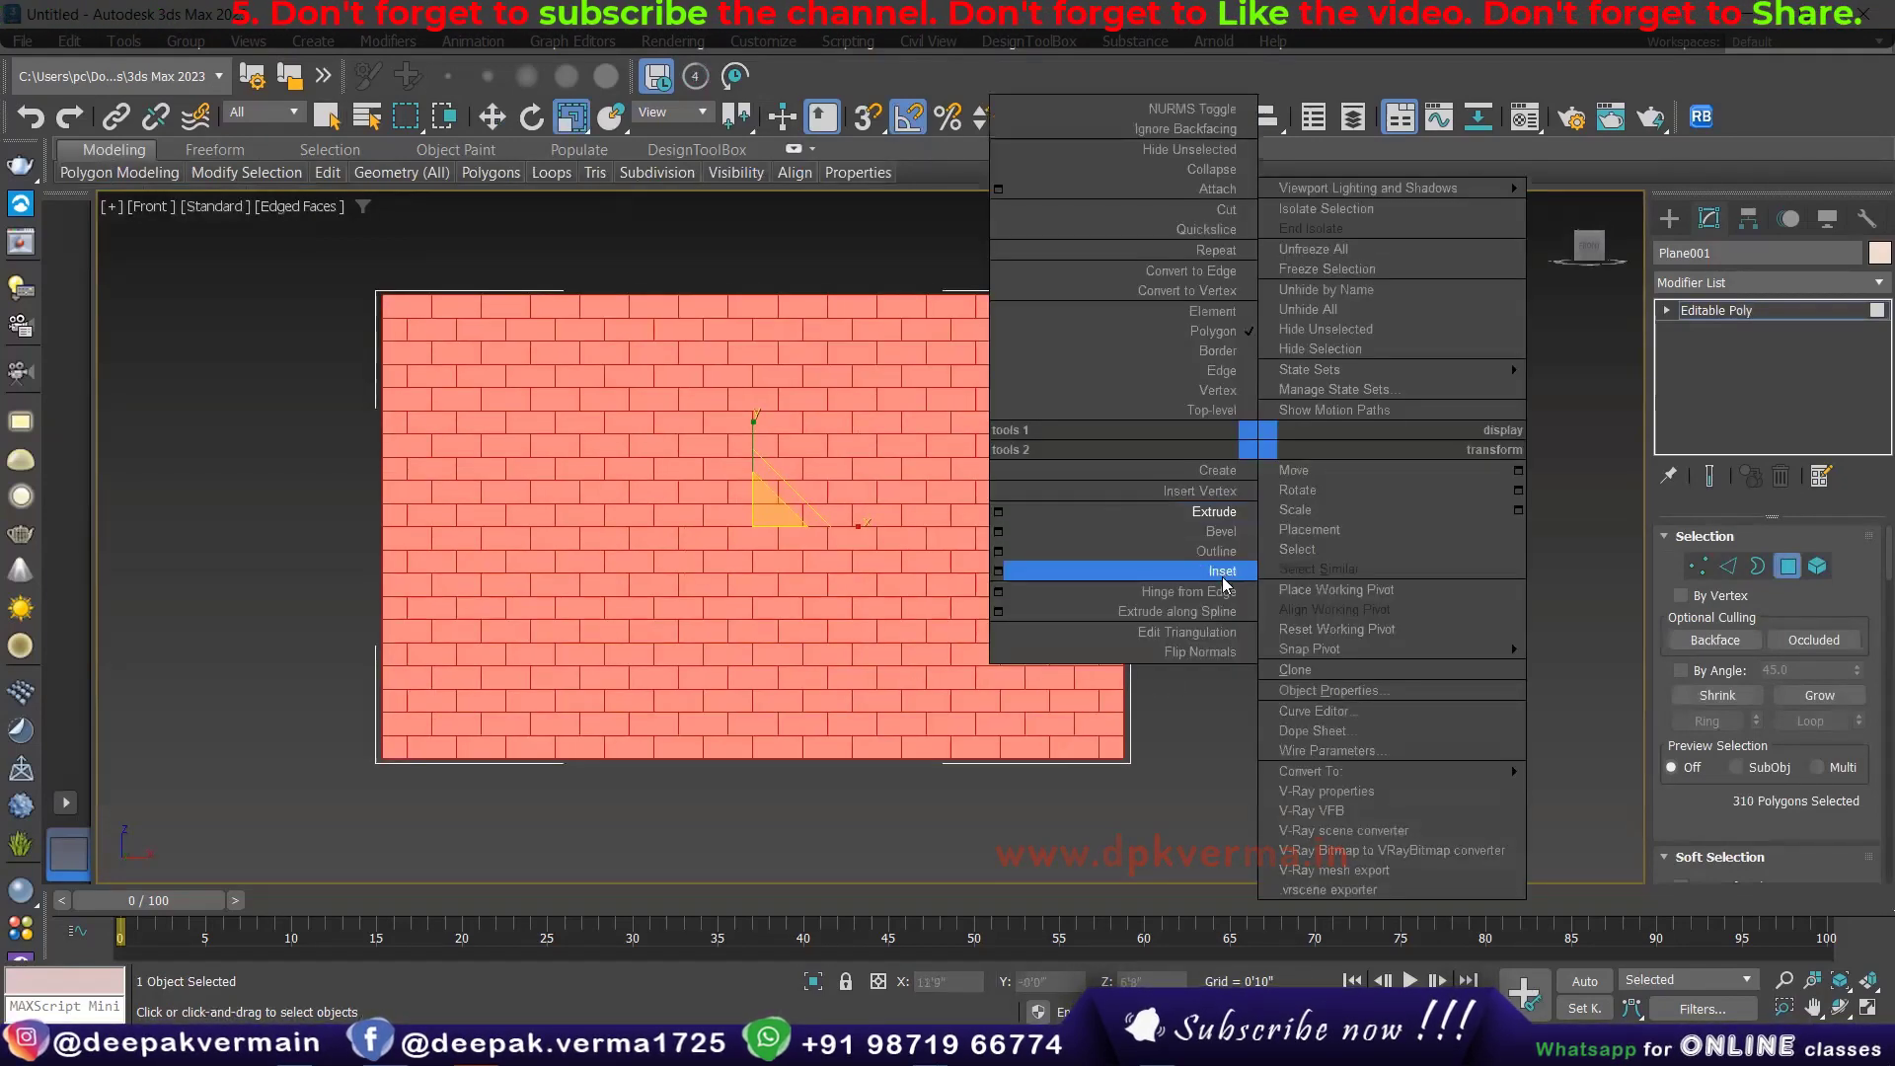
Step: Preview a By Polygon inset on all bricks with a small amount for thin mortar gaps
{"action": "left_click", "coordinate": [999, 571]}
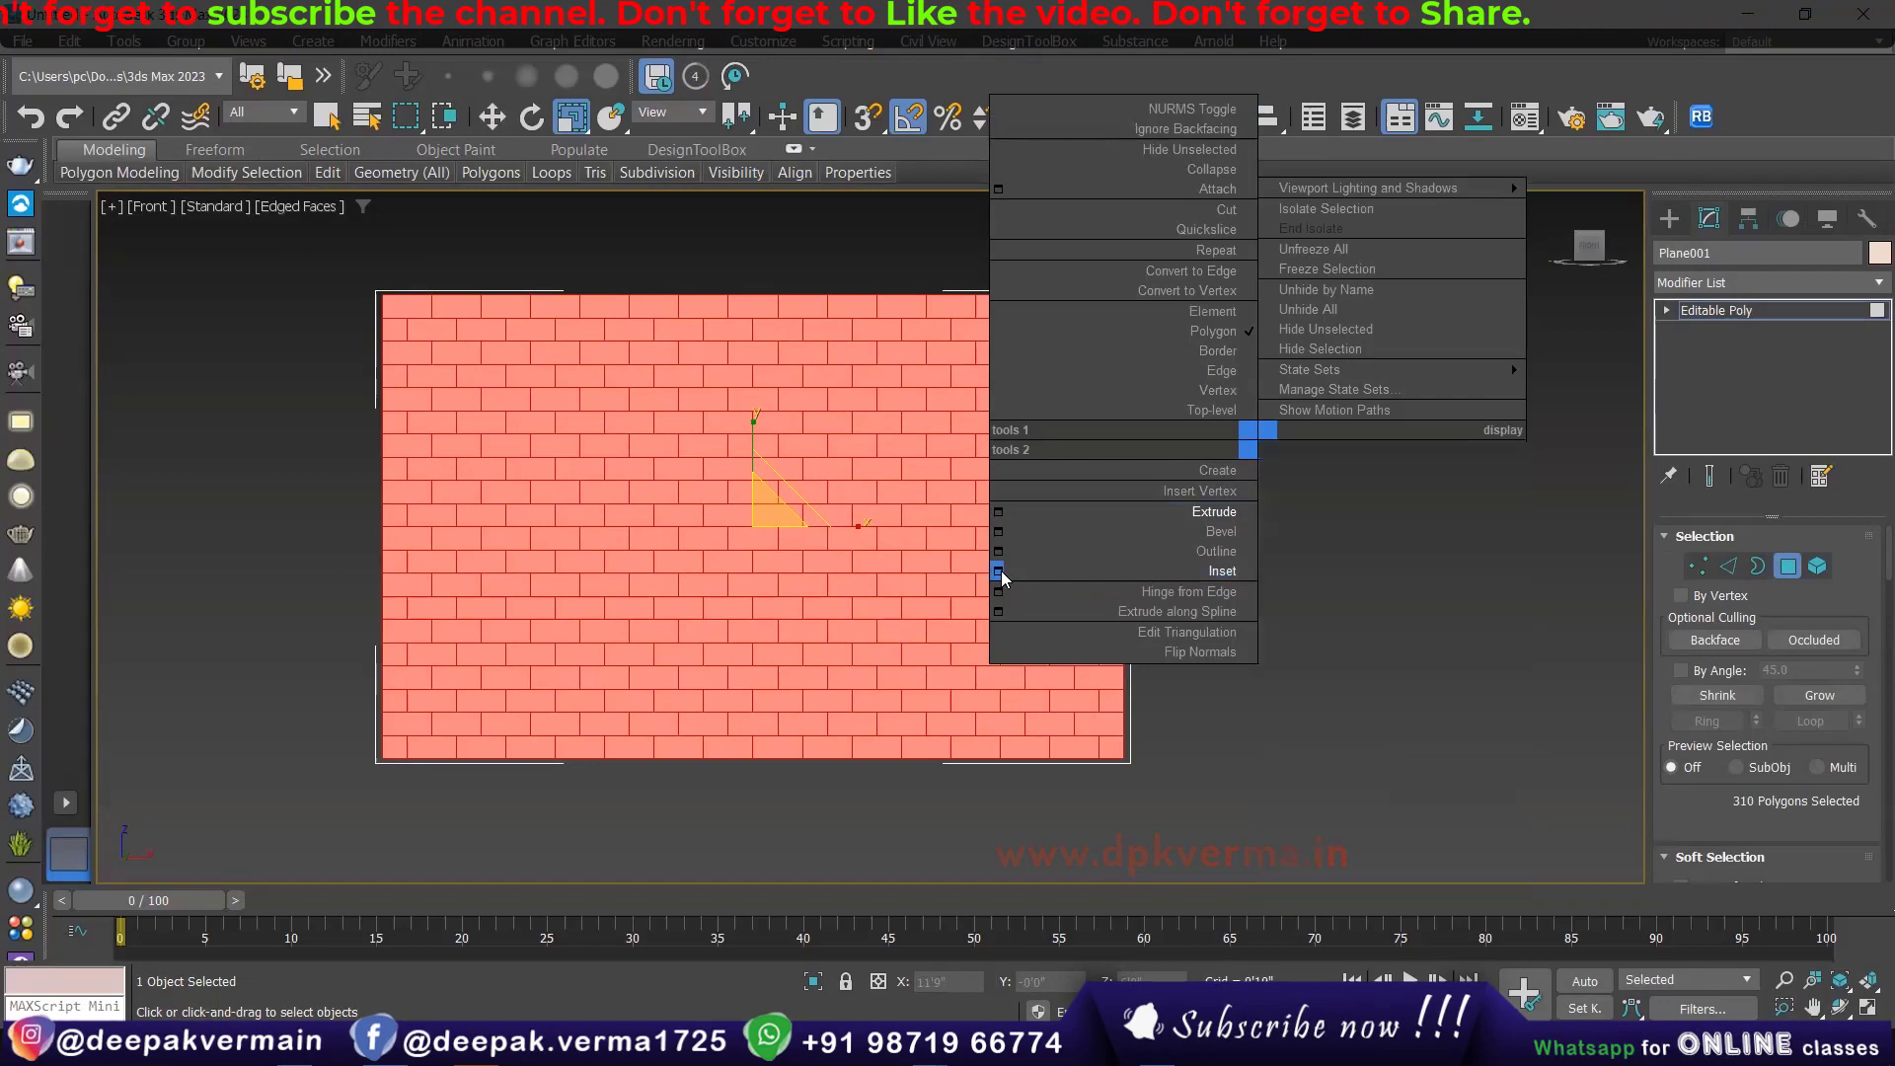
{"action": "left_click", "coordinate": [913, 553]}
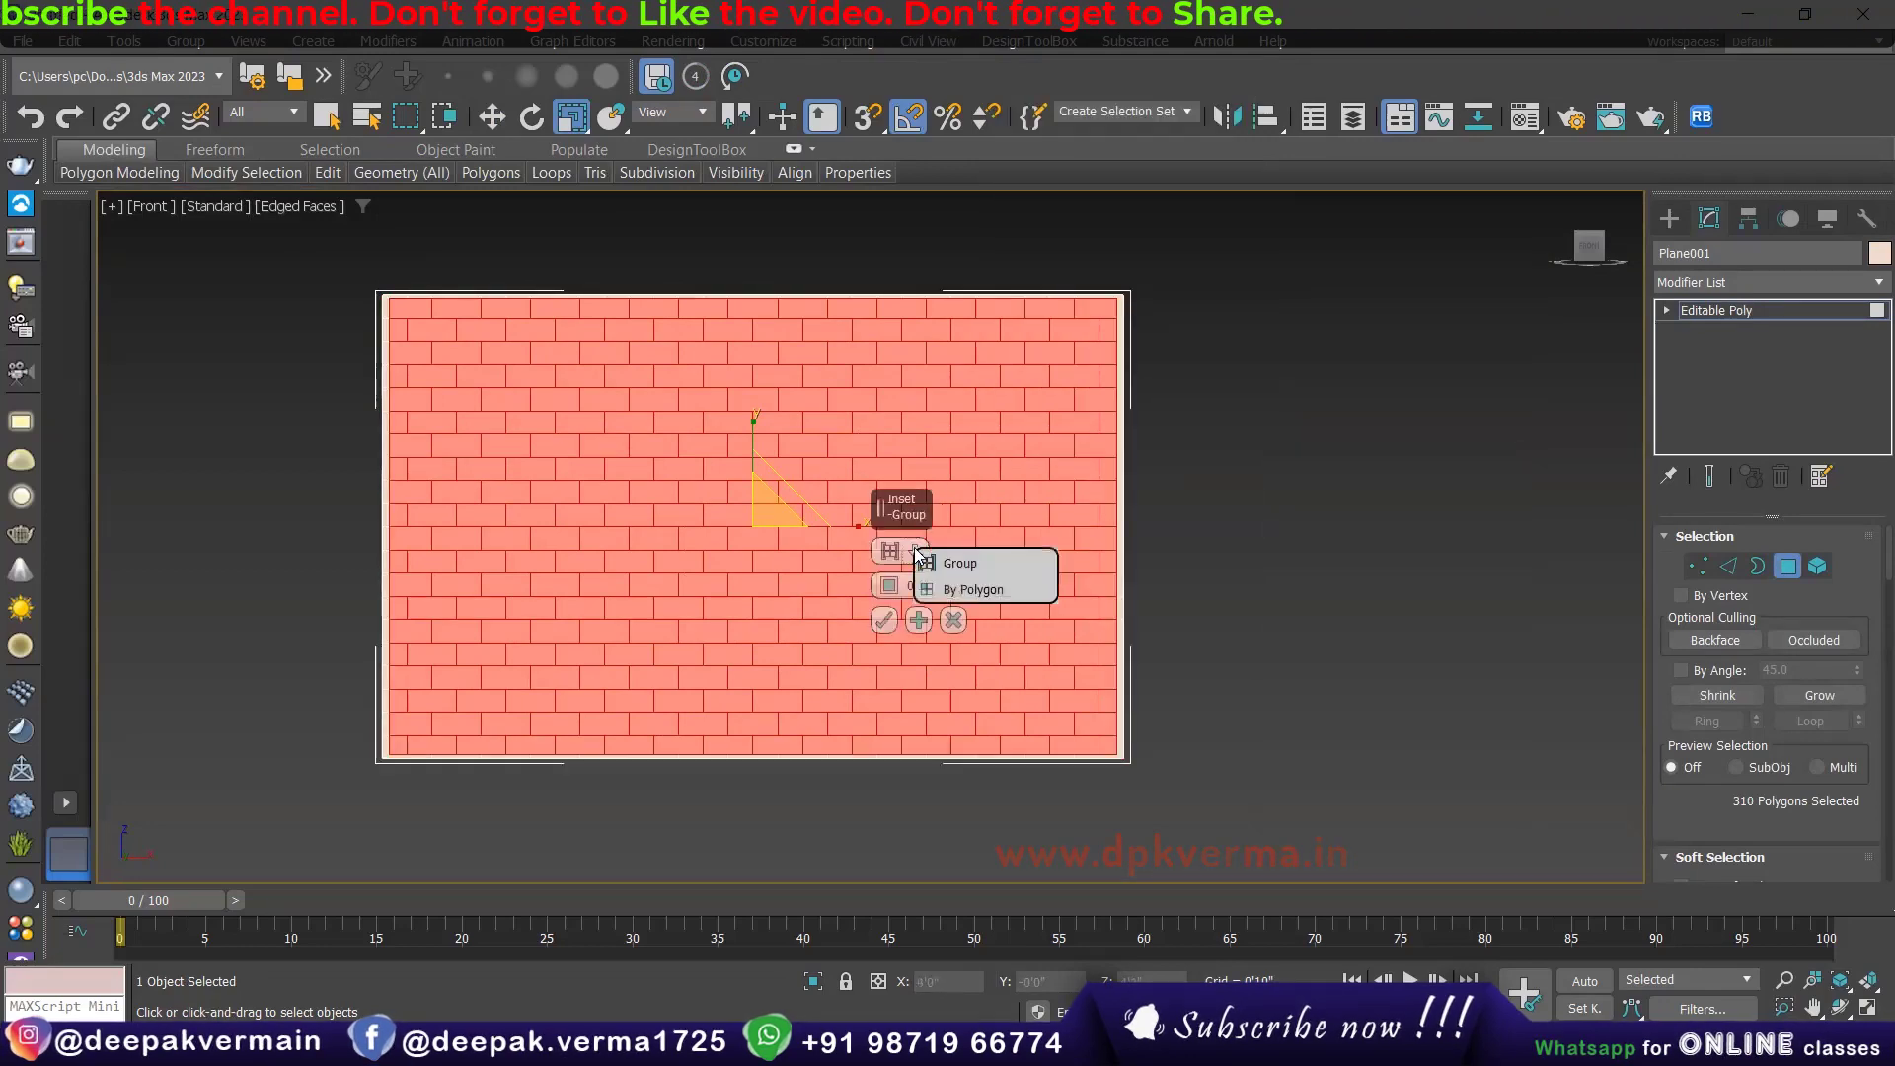
{"action": "left_click", "coordinate": [953, 590]}
{"action": "scroll", "coordinate": [693, 538], "scroll_direction": "up", "scroll_amount": 2}
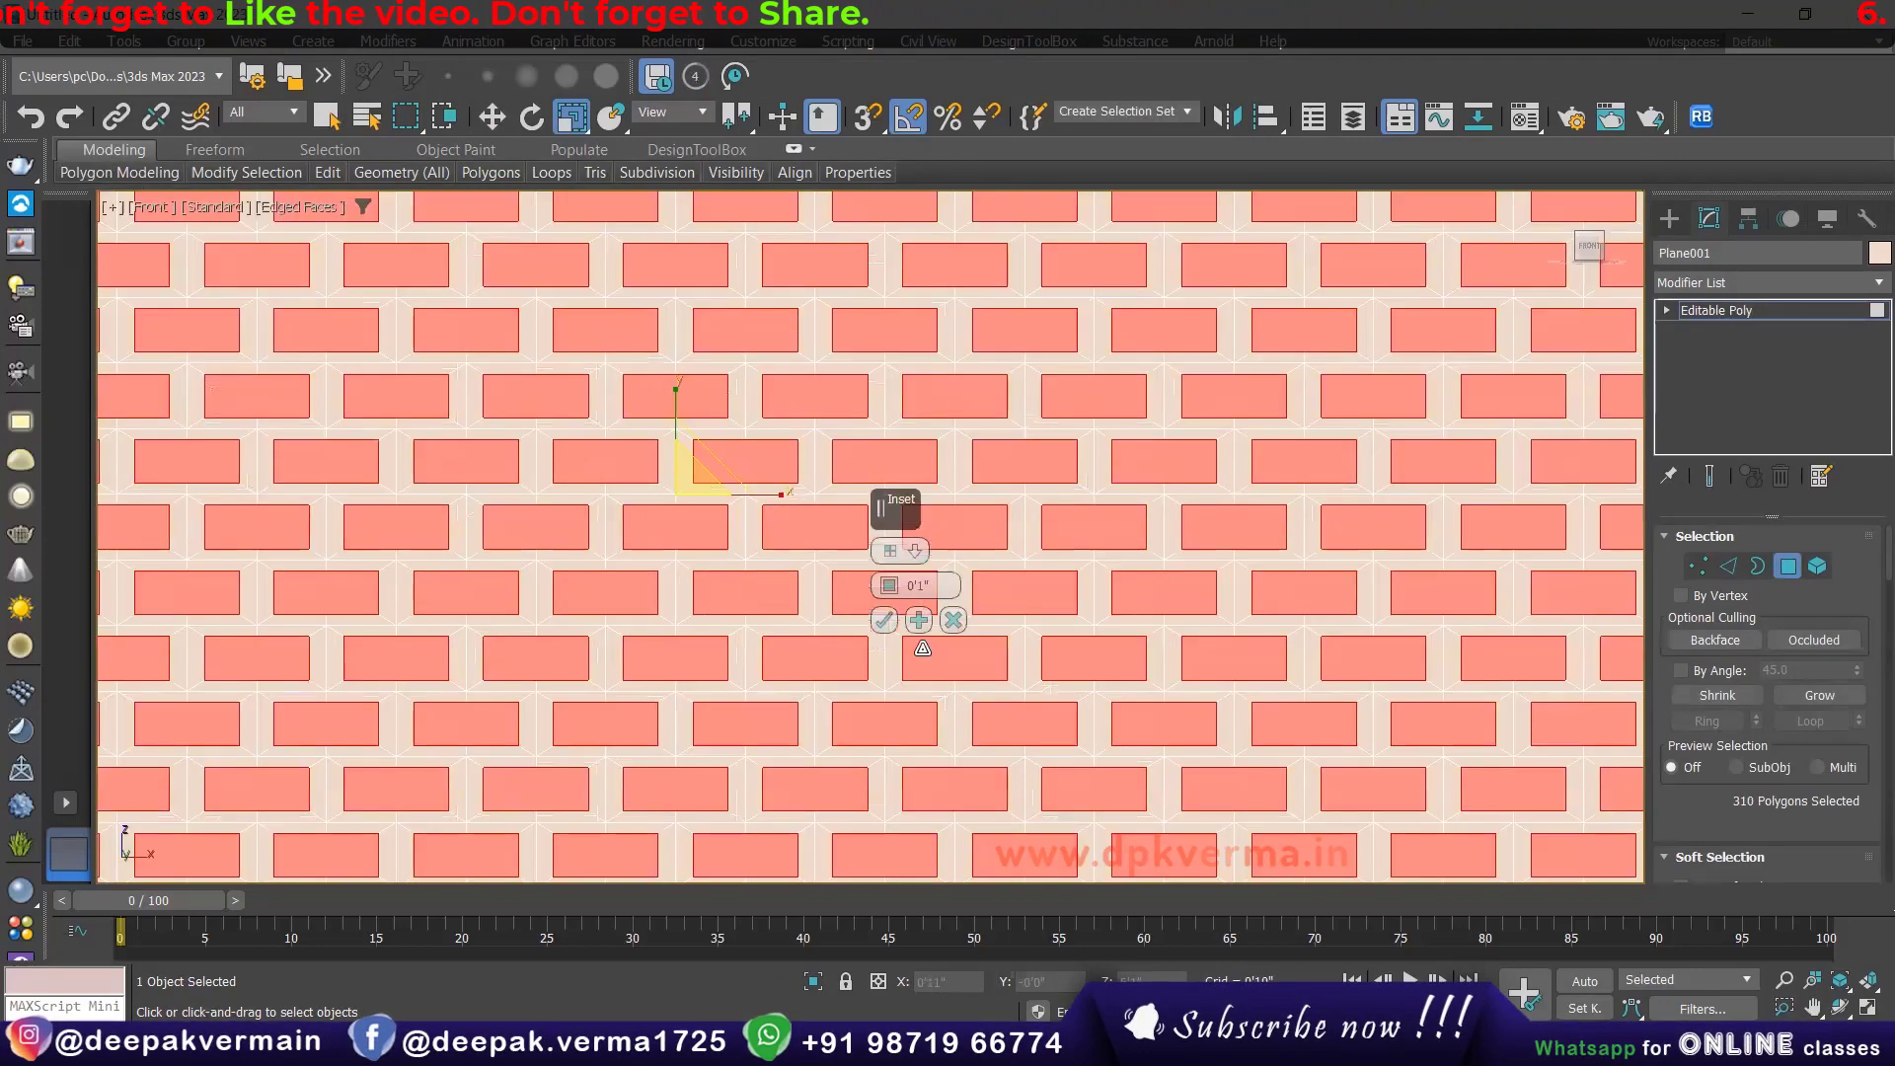
{"action": "scroll", "coordinate": [770, 519], "scroll_direction": "up", "scroll_amount": 4}
{"action": "left_click_drag", "start_coordinate": [887, 604], "coordinate": [888, 585]}
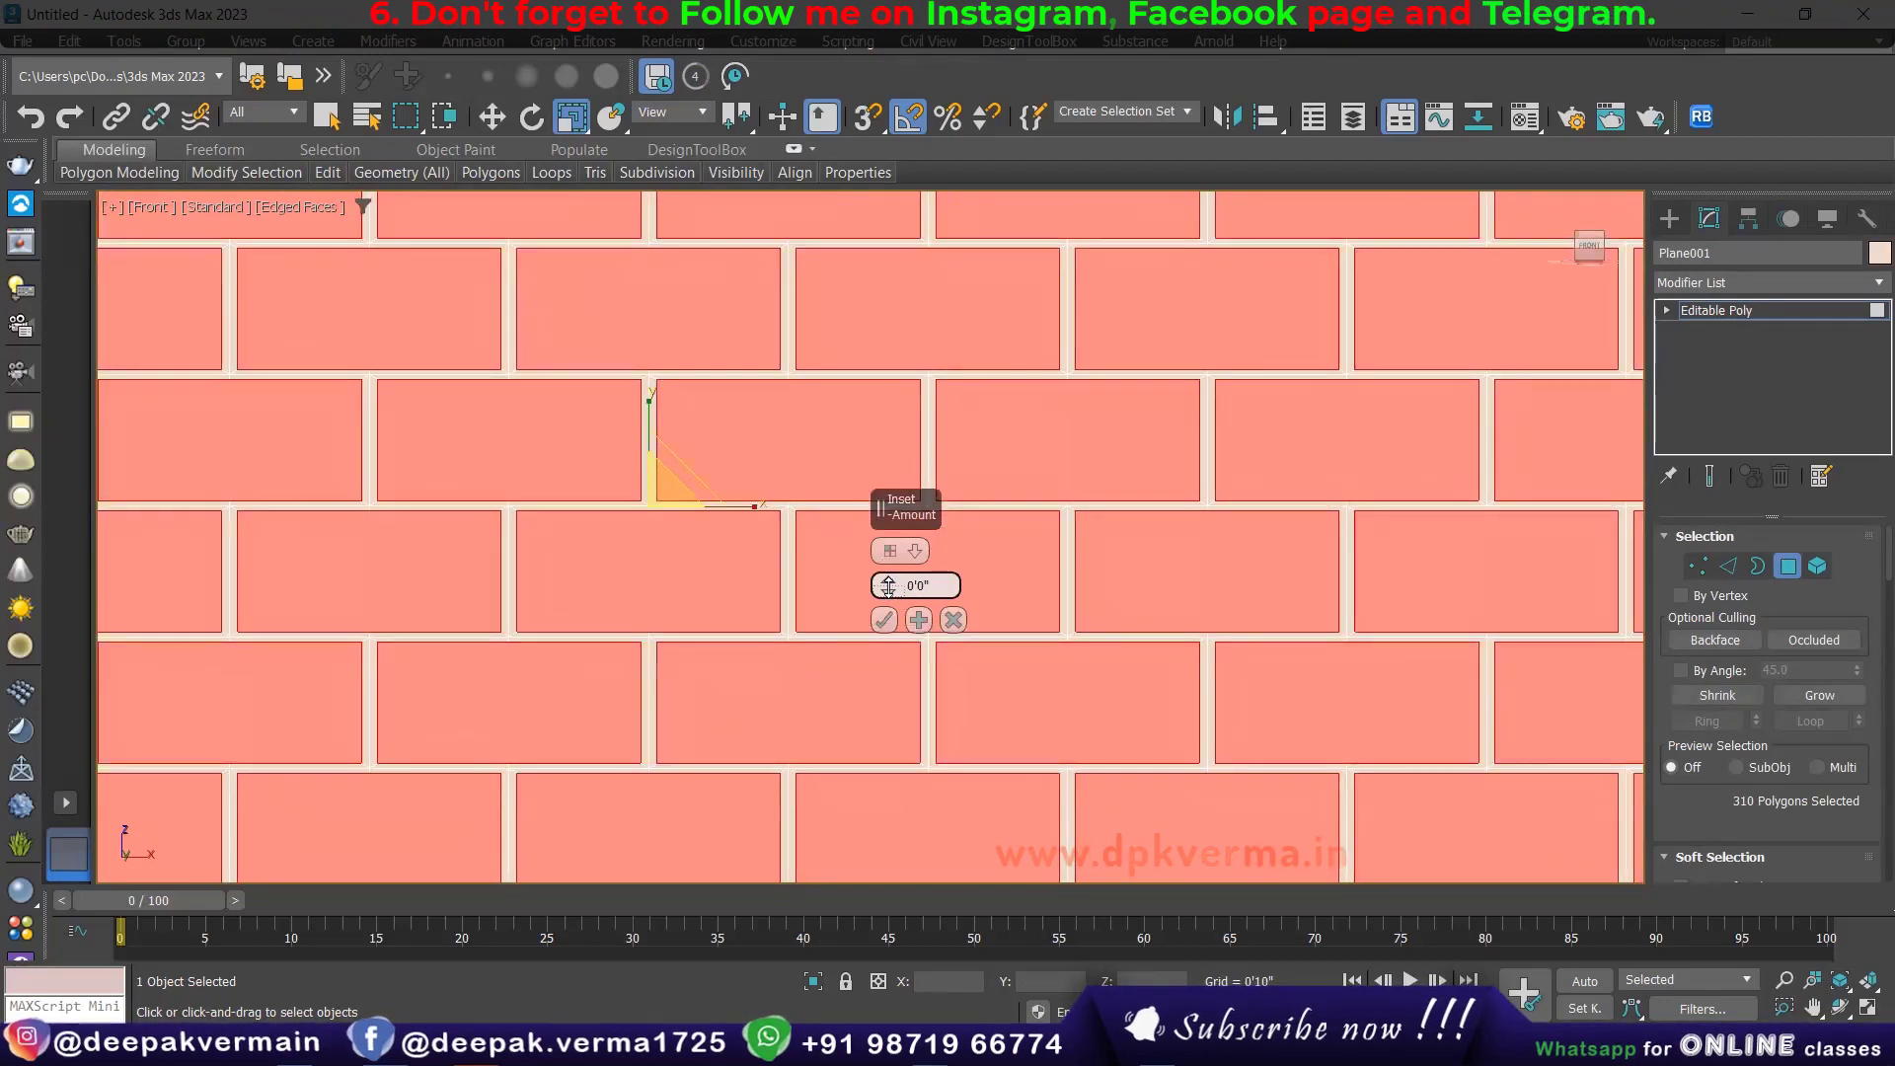
Step: Commit the per-polygon inset on all brick polygons
{"action": "left_click", "coordinate": [884, 620]}
{"action": "scroll", "coordinate": [888, 605], "scroll_direction": "down", "scroll_amount": 3}
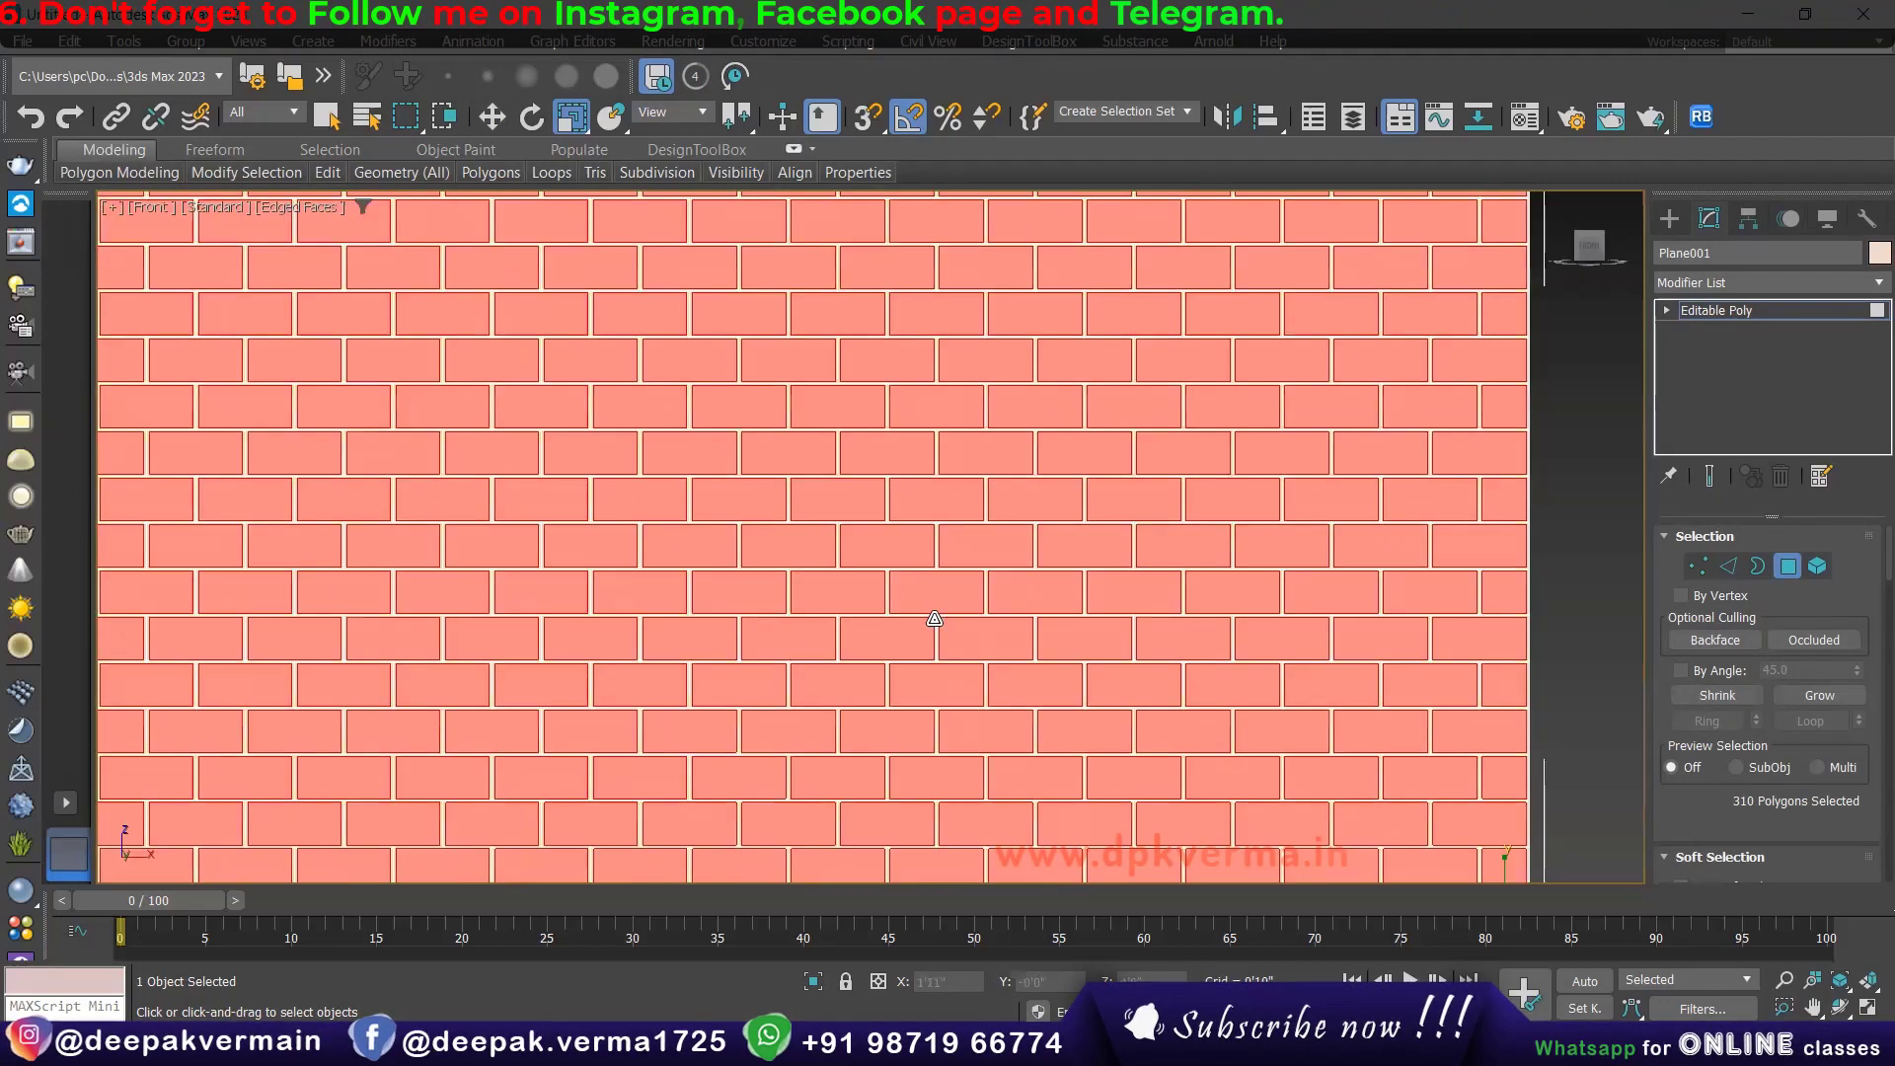
{"action": "scroll", "coordinate": [888, 605], "scroll_direction": "down", "scroll_amount": 5}
{"action": "scroll", "coordinate": [822, 597], "scroll_direction": "up", "scroll_amount": 6}
{"action": "scroll", "coordinate": [822, 597], "scroll_direction": "down", "scroll_amount": 3}
{"action": "scroll", "coordinate": [833, 615], "scroll_direction": "down", "scroll_amount": 1}
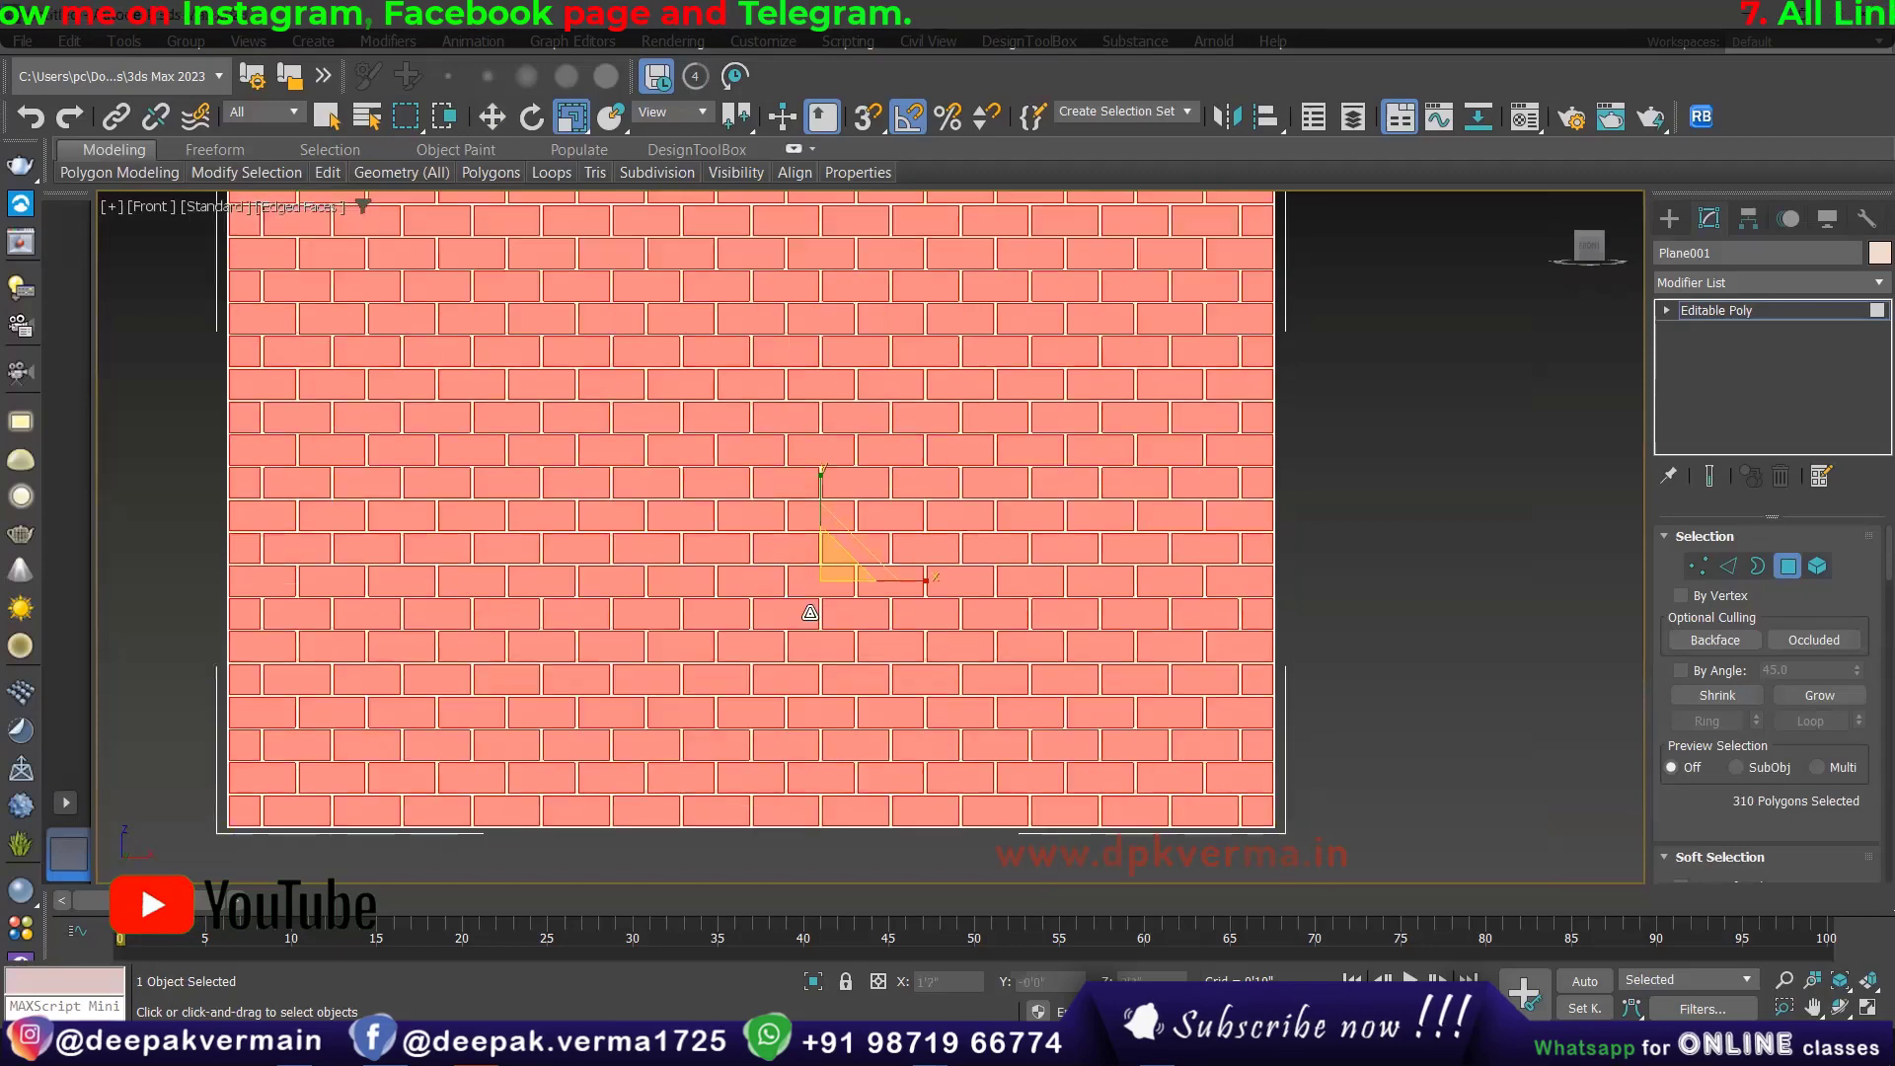
{"action": "scroll", "coordinate": [814, 612], "scroll_direction": "down", "scroll_amount": 1}
{"action": "scroll", "coordinate": [824, 607], "scroll_direction": "down", "scroll_amount": 3}
{"action": "middle_click_drag", "start_coordinate": [1064, 599], "coordinate": [998, 588]}
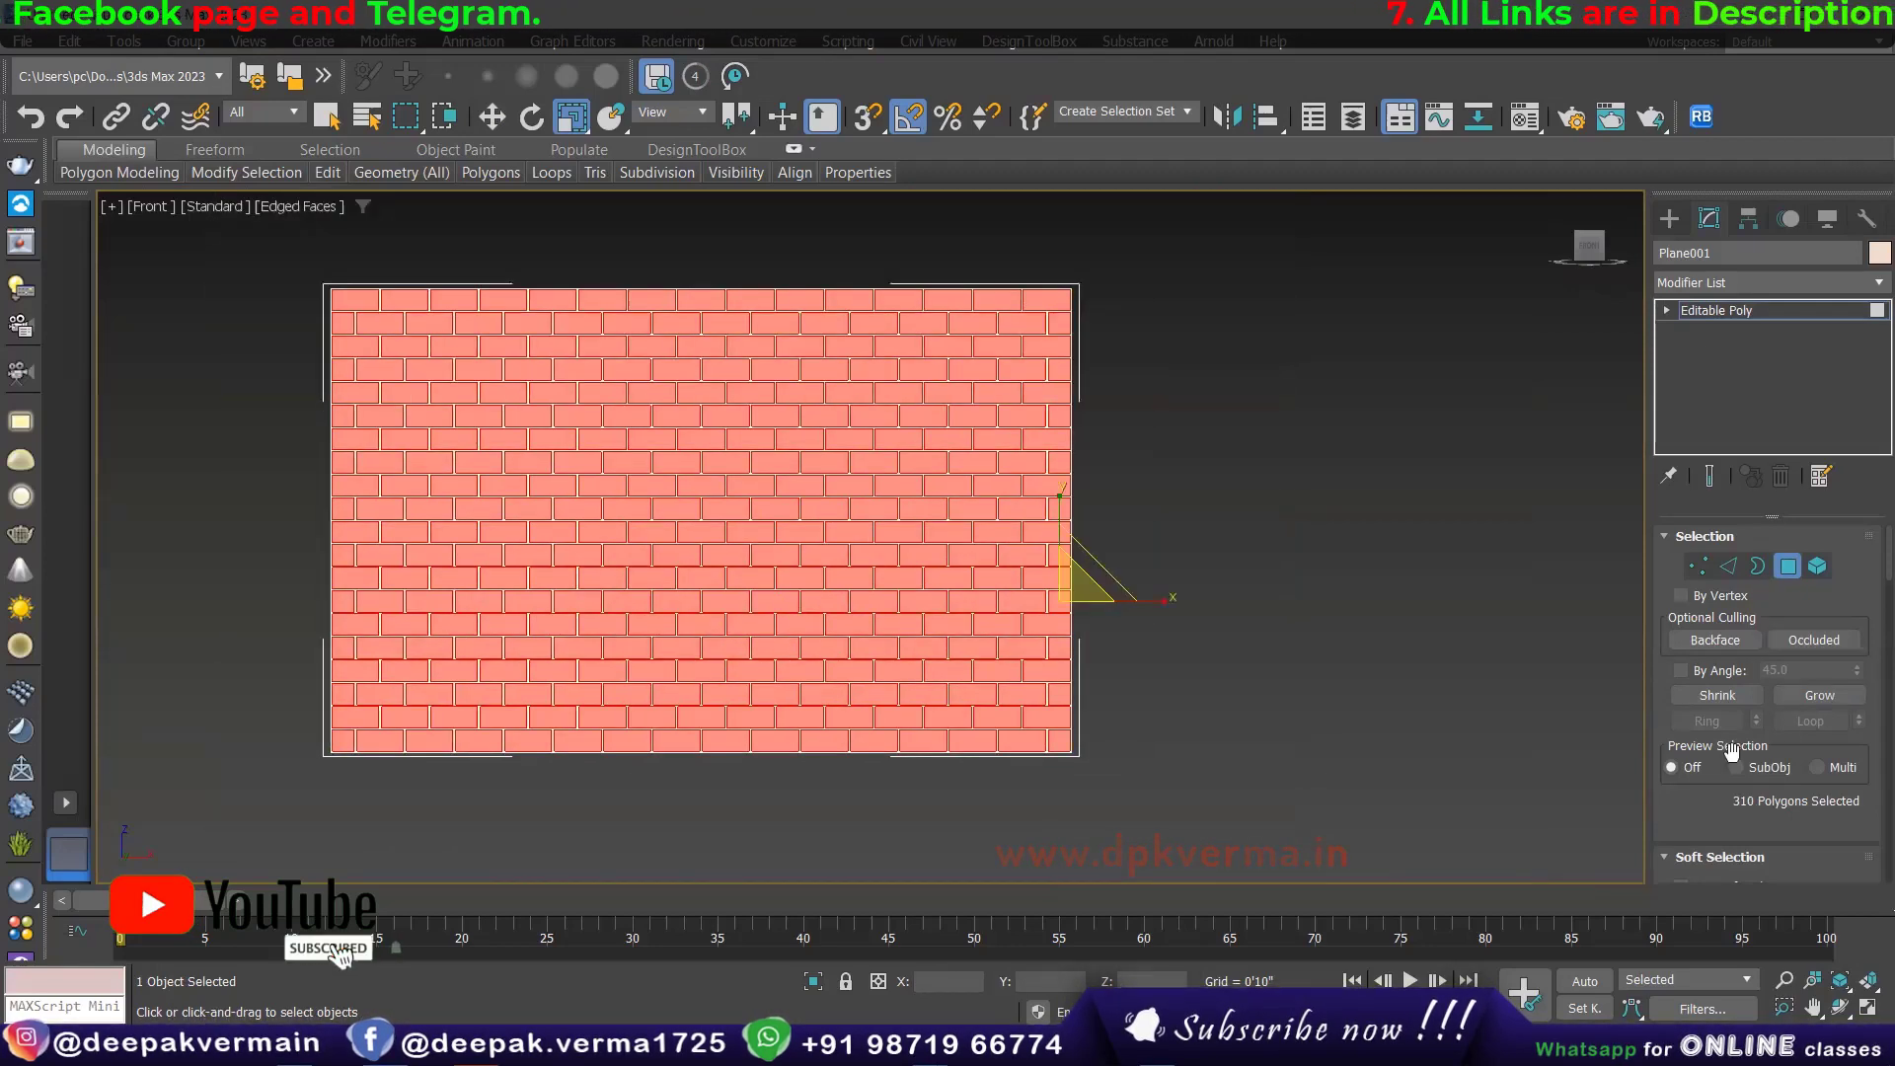
Step: Widen the command panel and detach the brick polygons as a new object
{"action": "left_click_drag", "start_coordinate": [1649, 779], "coordinate": [1649, 496]}
{"action": "scroll", "coordinate": [1648, 495], "scroll_direction": "down", "scroll_amount": 2}
{"action": "scroll", "coordinate": [1649, 495], "scroll_direction": "down", "scroll_amount": 2}
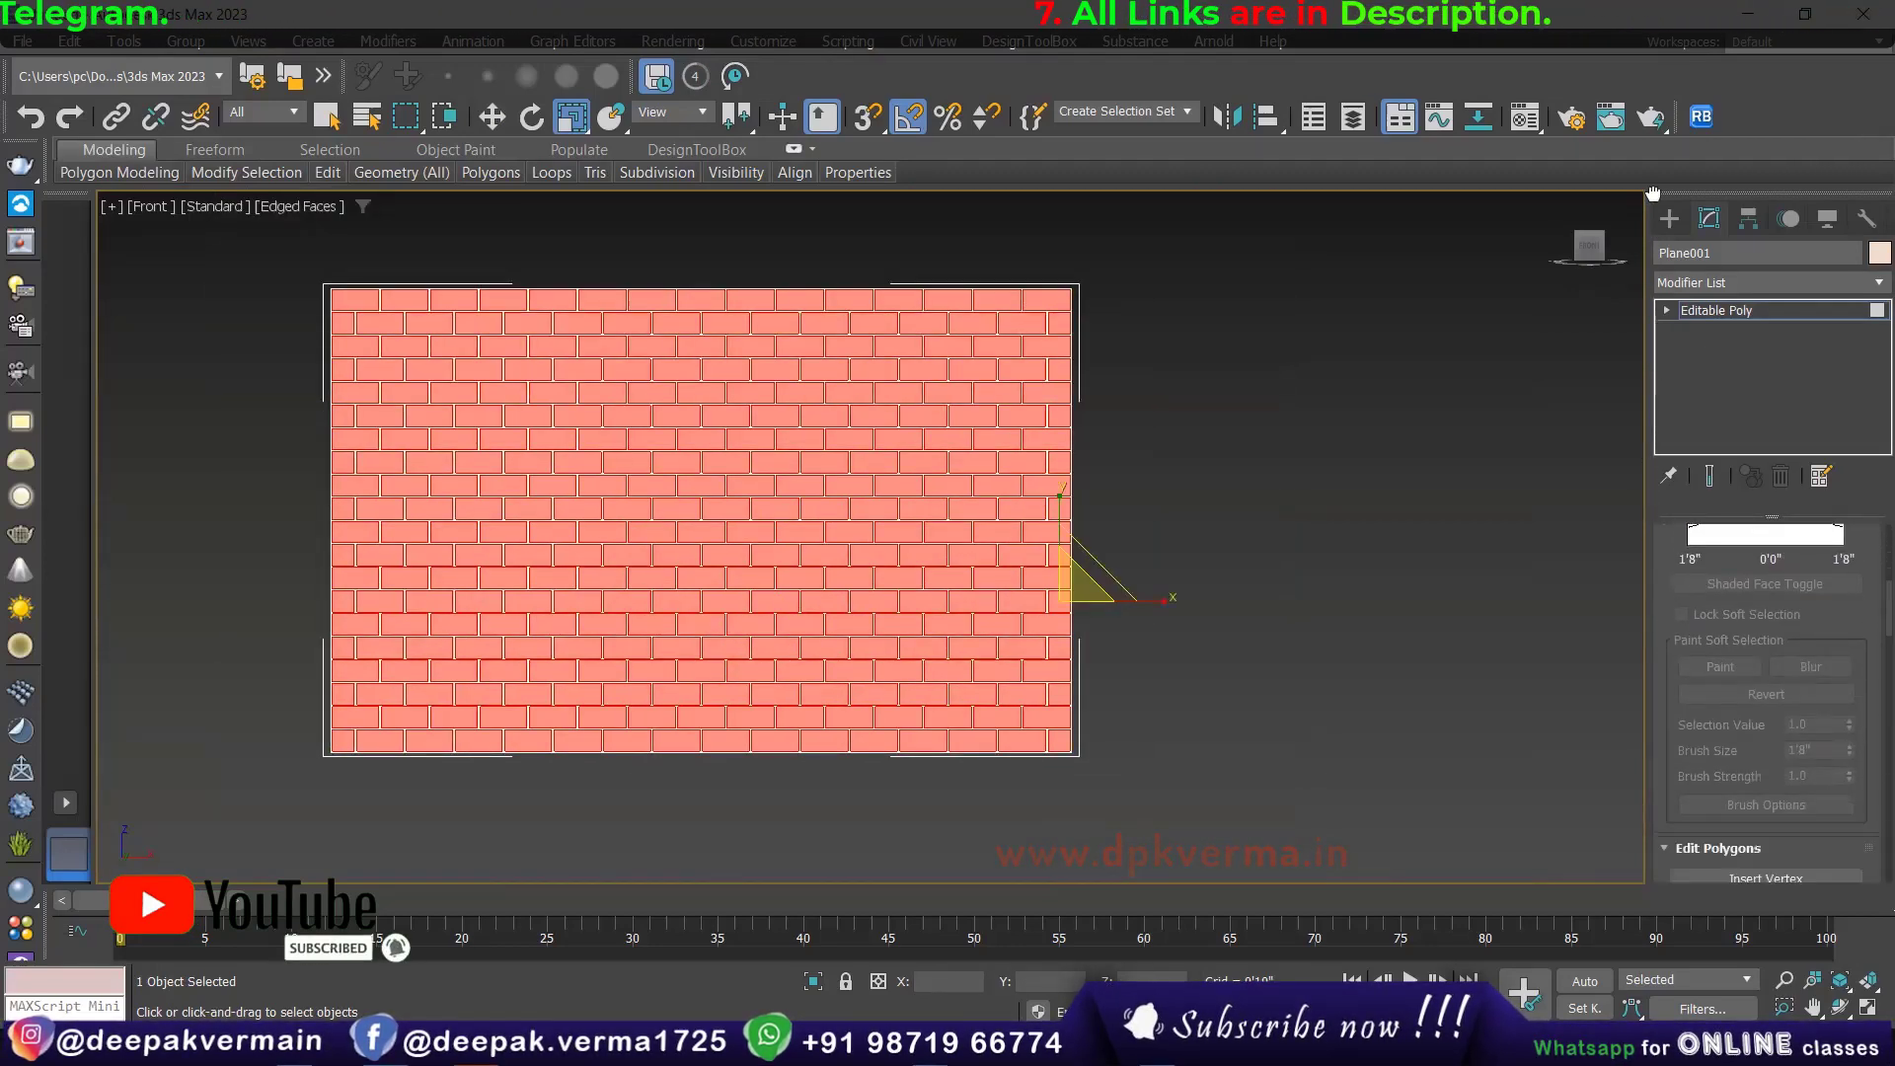
{"action": "scroll", "coordinate": [1647, 493], "scroll_direction": "down", "scroll_amount": 1}
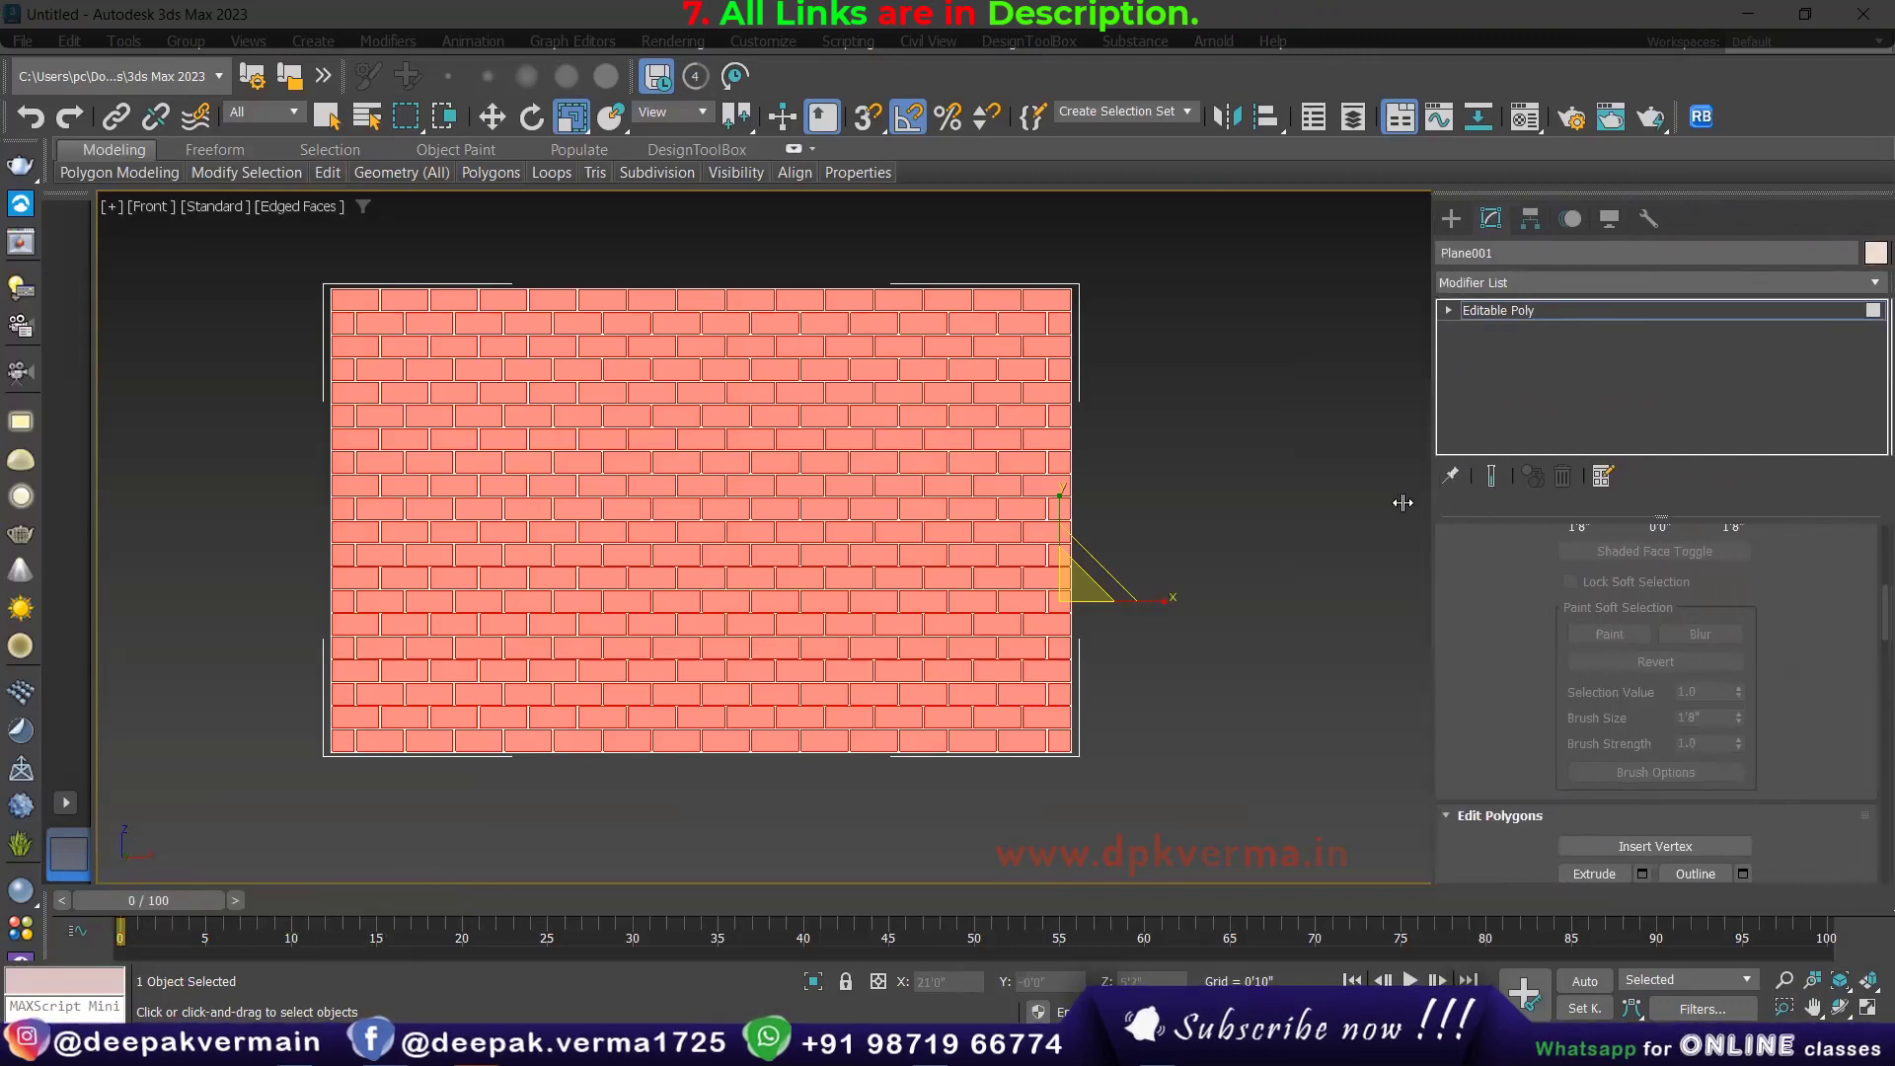
{"action": "left_click_drag", "start_coordinate": [1647, 495], "coordinate": [1391, 503]}
{"action": "scroll", "coordinate": [1823, 756], "scroll_direction": "down", "scroll_amount": 2}
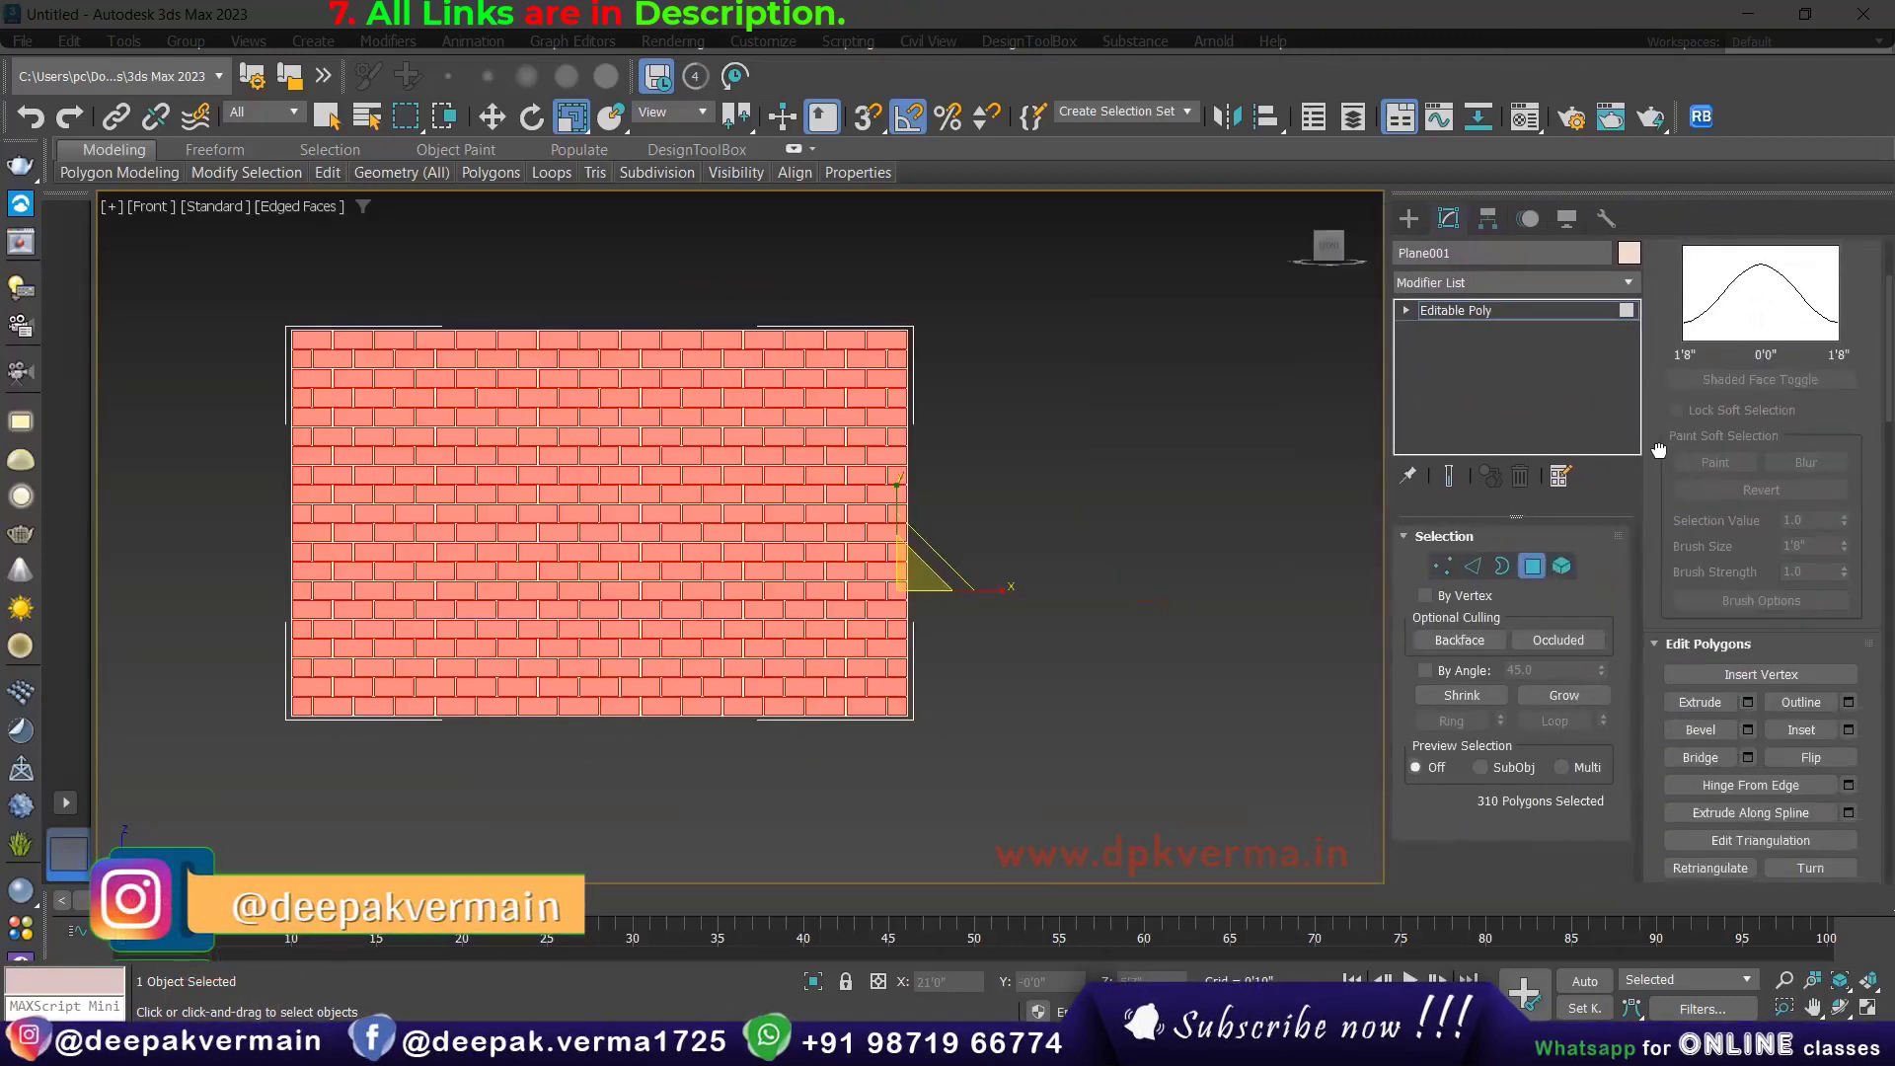
{"action": "scroll", "coordinate": [1824, 756], "scroll_direction": "down", "scroll_amount": 2}
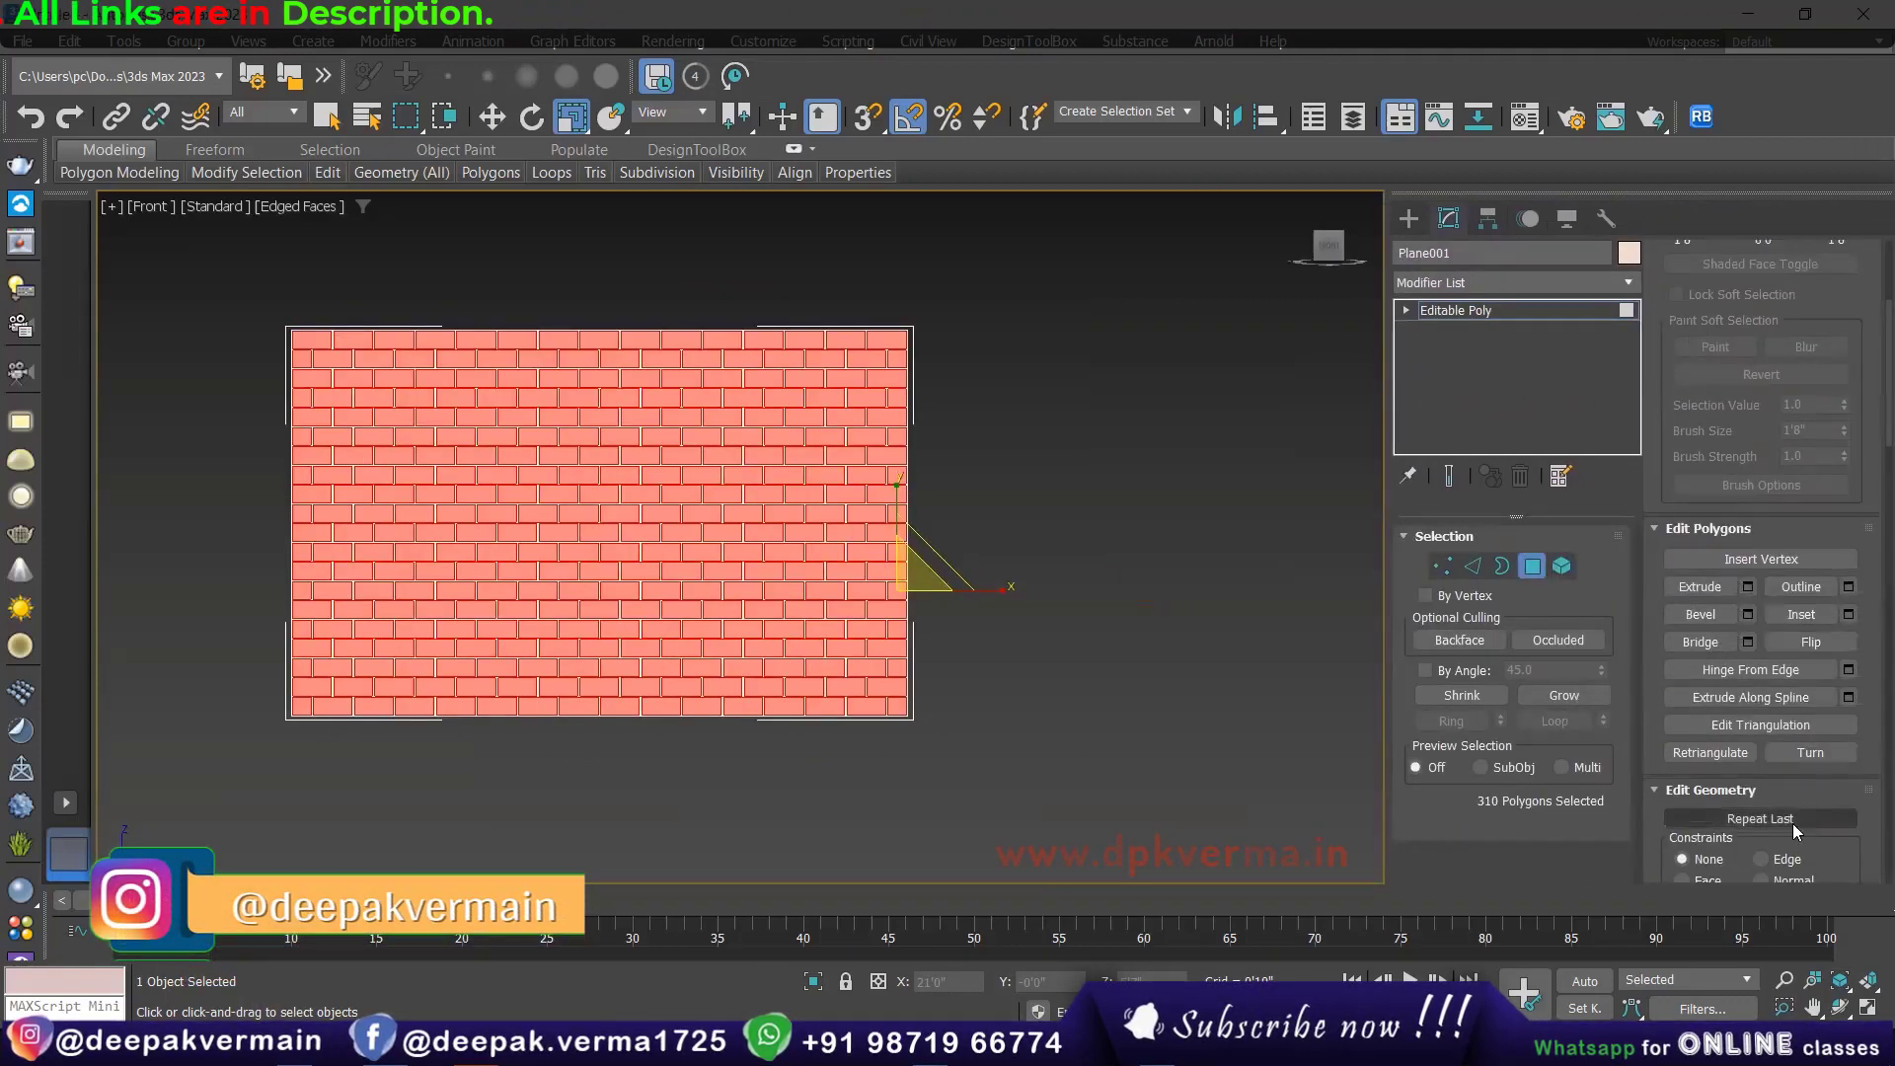
{"action": "scroll", "coordinate": [1812, 787], "scroll_direction": "down", "scroll_amount": 3}
{"action": "scroll", "coordinate": [1796, 470], "scroll_direction": "down", "scroll_amount": 1}
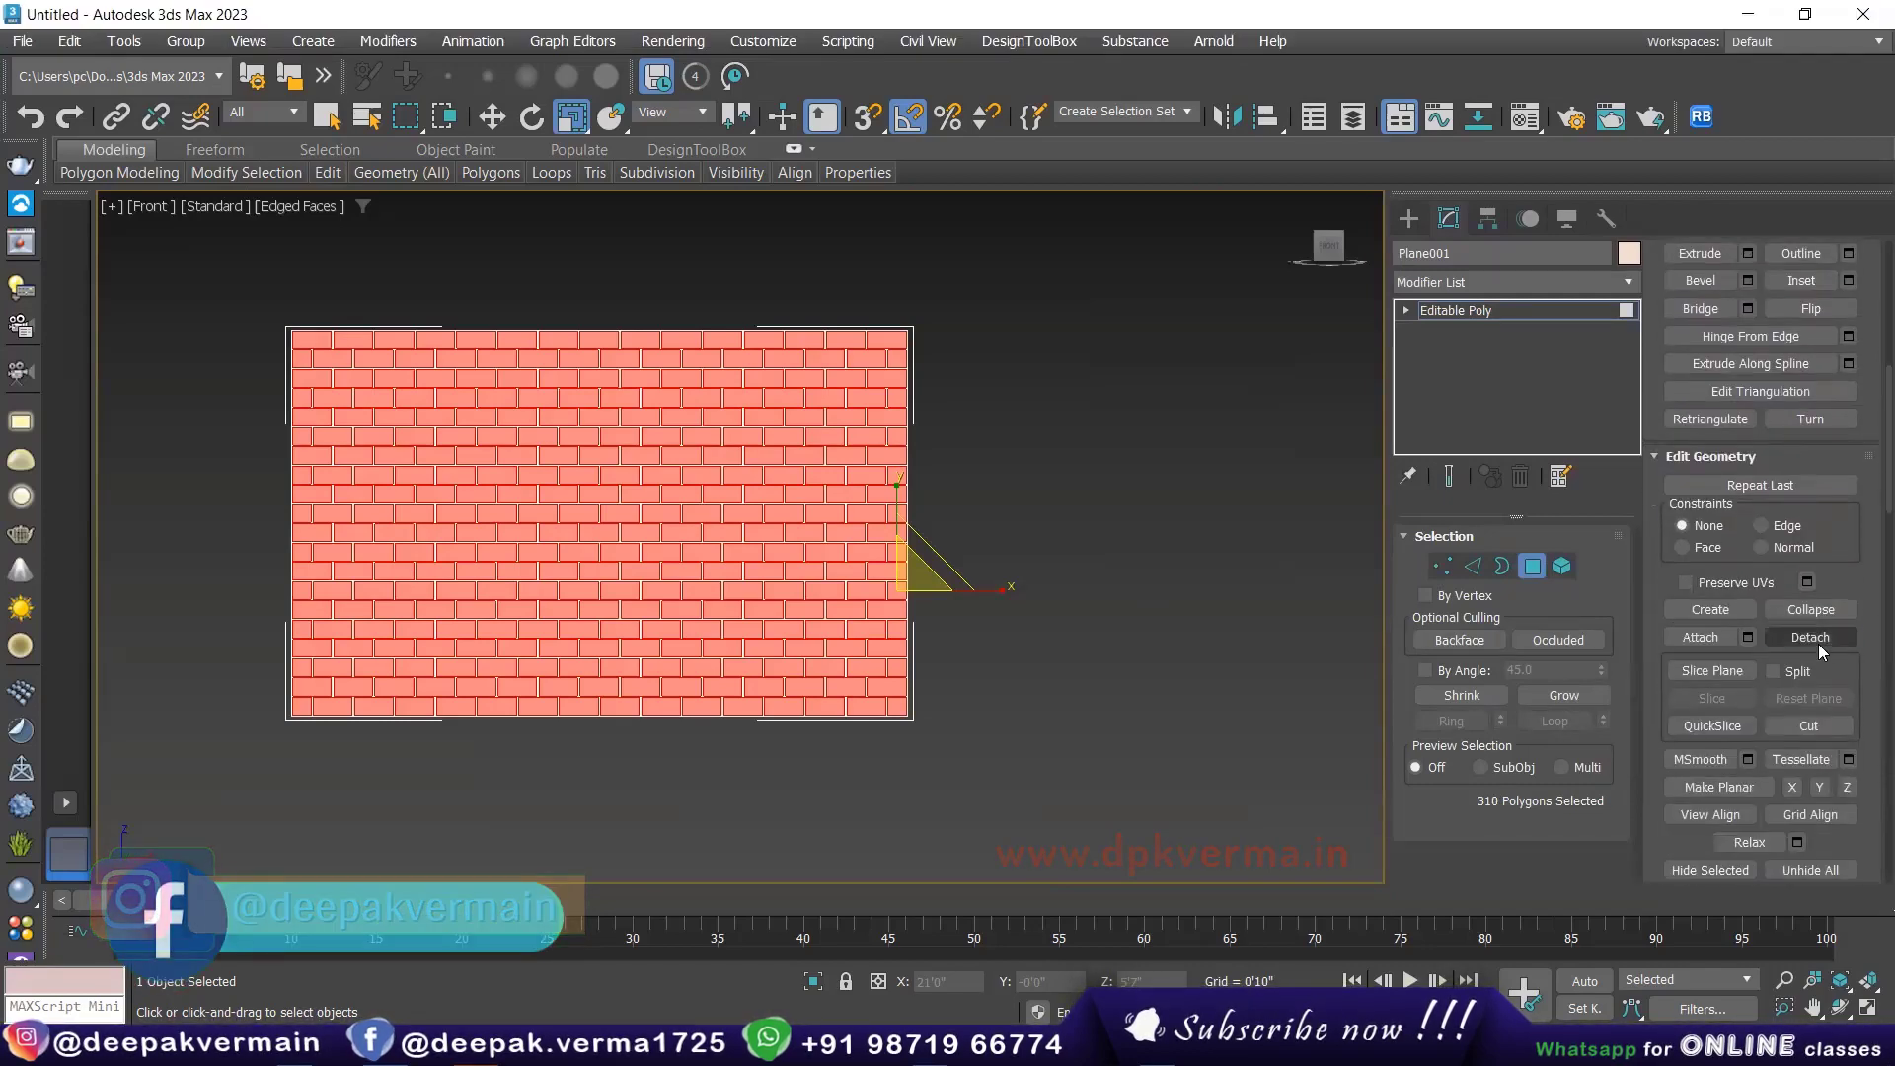
{"action": "left_click", "coordinate": [1816, 639]}
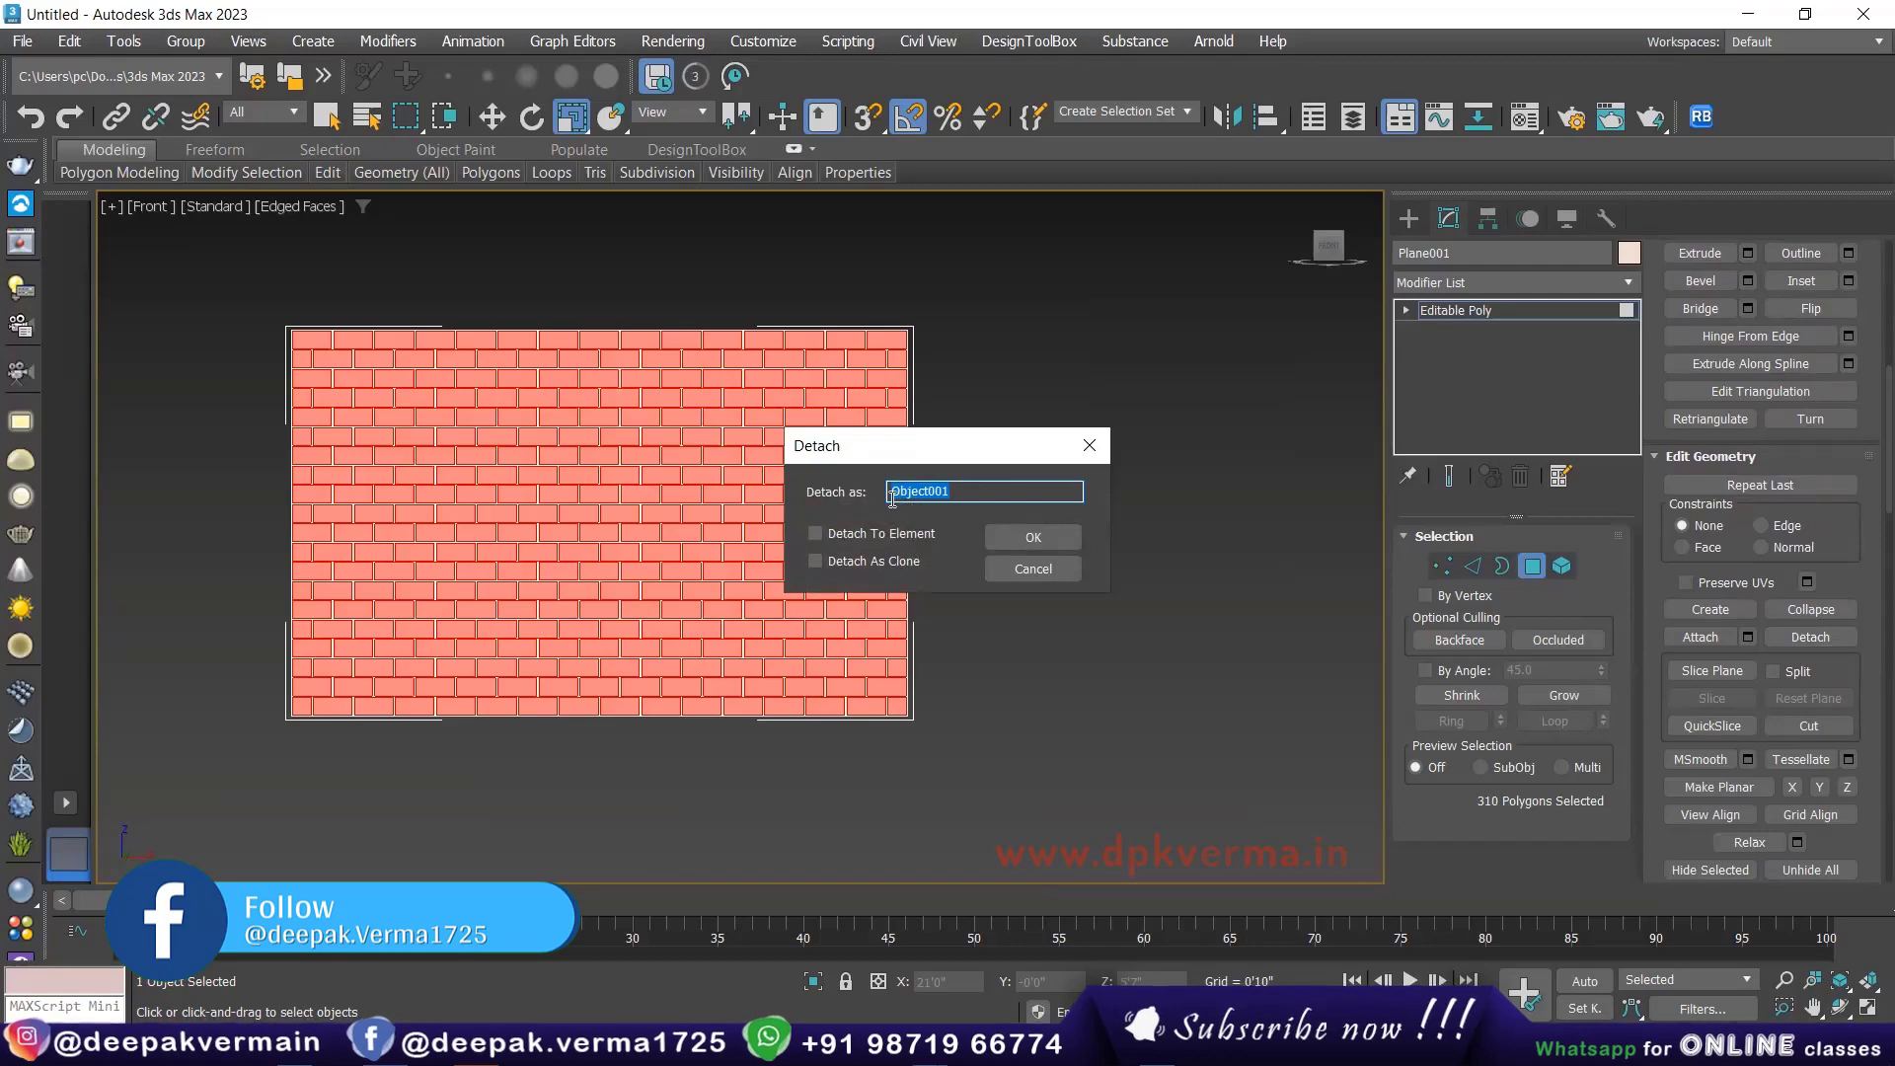
{"action": "left_click", "coordinate": [1017, 533]}
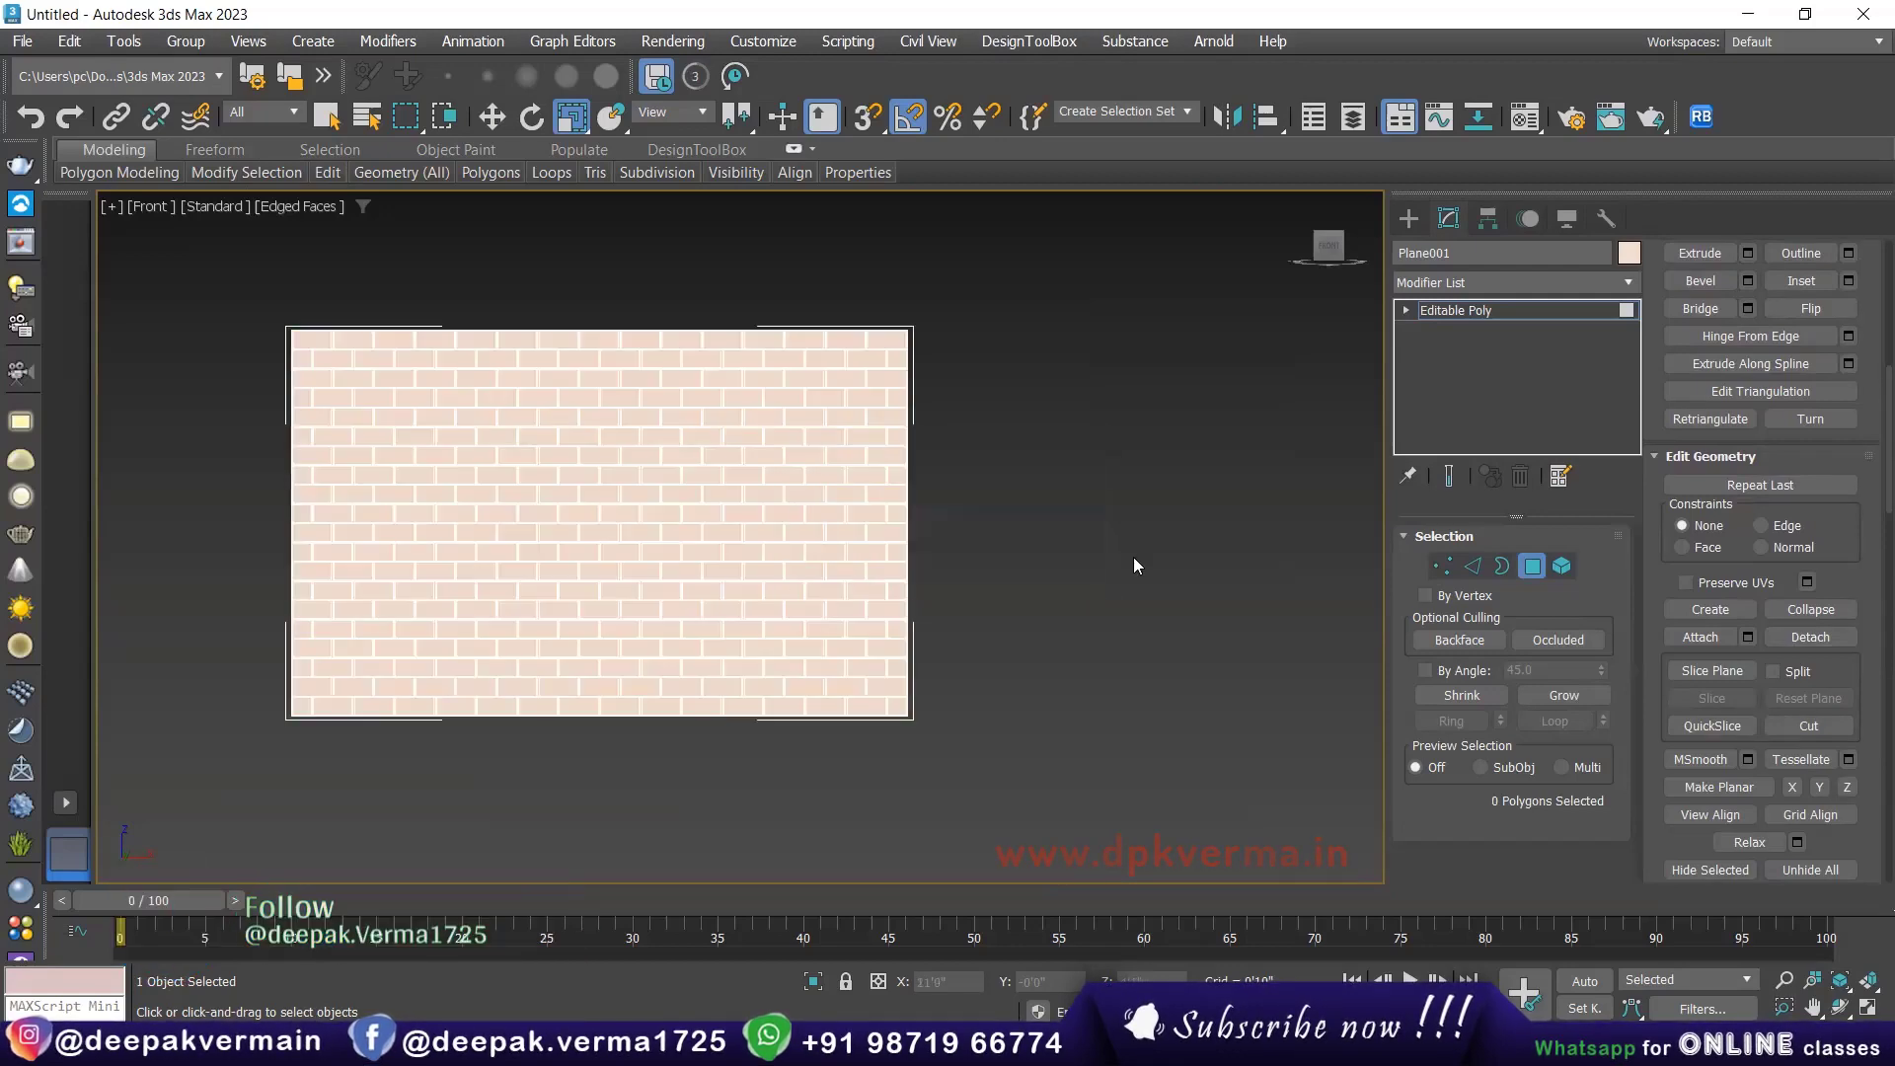
Step: Leave polygon mode and move one wall aside to separate bricks from the mortar plane
{"action": "left_click", "coordinate": [1530, 565]}
{"action": "key", "text": "w"}
{"action": "mouse_move", "coordinate": [719, 562]}
{"action": "left_mouse_down"}
{"action": "mouse_move", "coordinate": [647, 549]}
{"action": "mouse_move", "coordinate": [1213, 508]}
{"action": "left_mouse_up"}
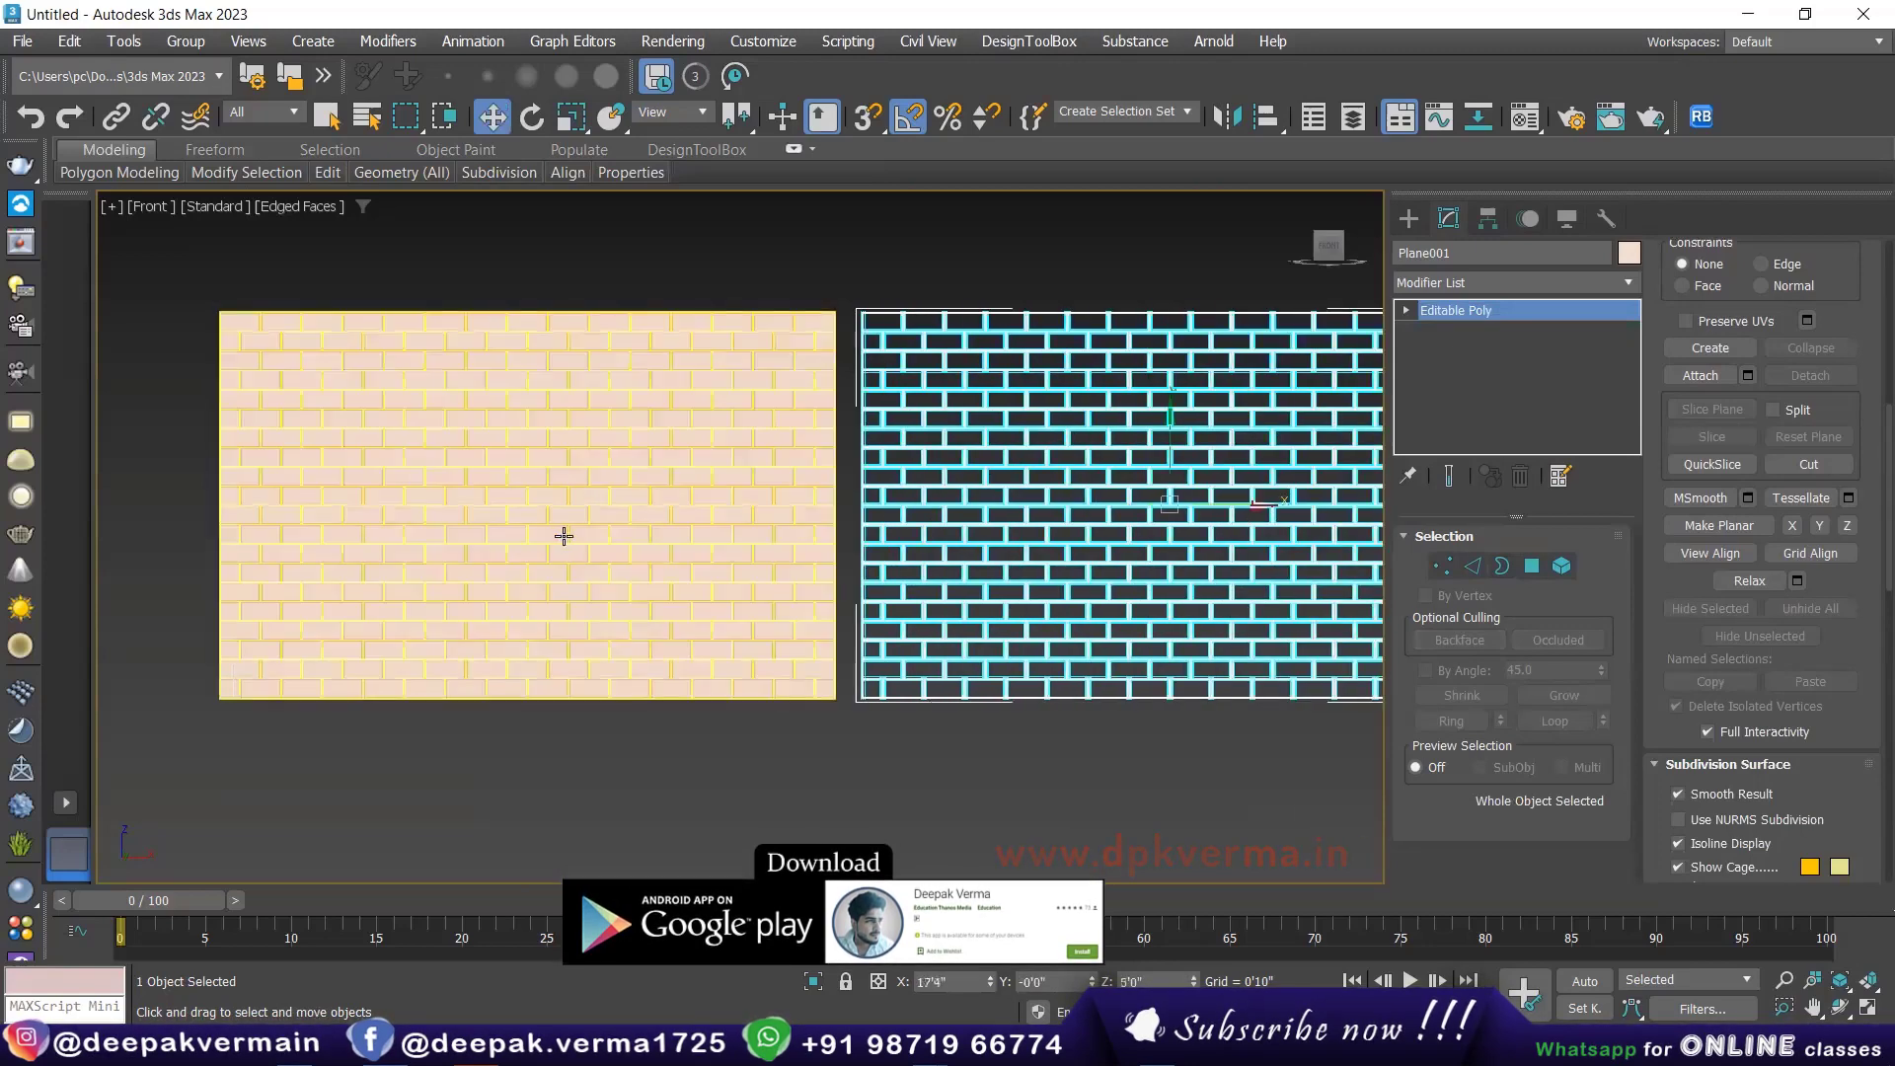
{"action": "scroll", "coordinate": [524, 520], "scroll_direction": "up", "scroll_amount": 2}
{"action": "scroll", "coordinate": [714, 562], "scroll_direction": "up", "scroll_amount": 1}
{"action": "scroll", "coordinate": [778, 575], "scroll_direction": "down", "scroll_amount": 3}
{"action": "scroll", "coordinate": [865, 541], "scroll_direction": "down", "scroll_amount": 1}
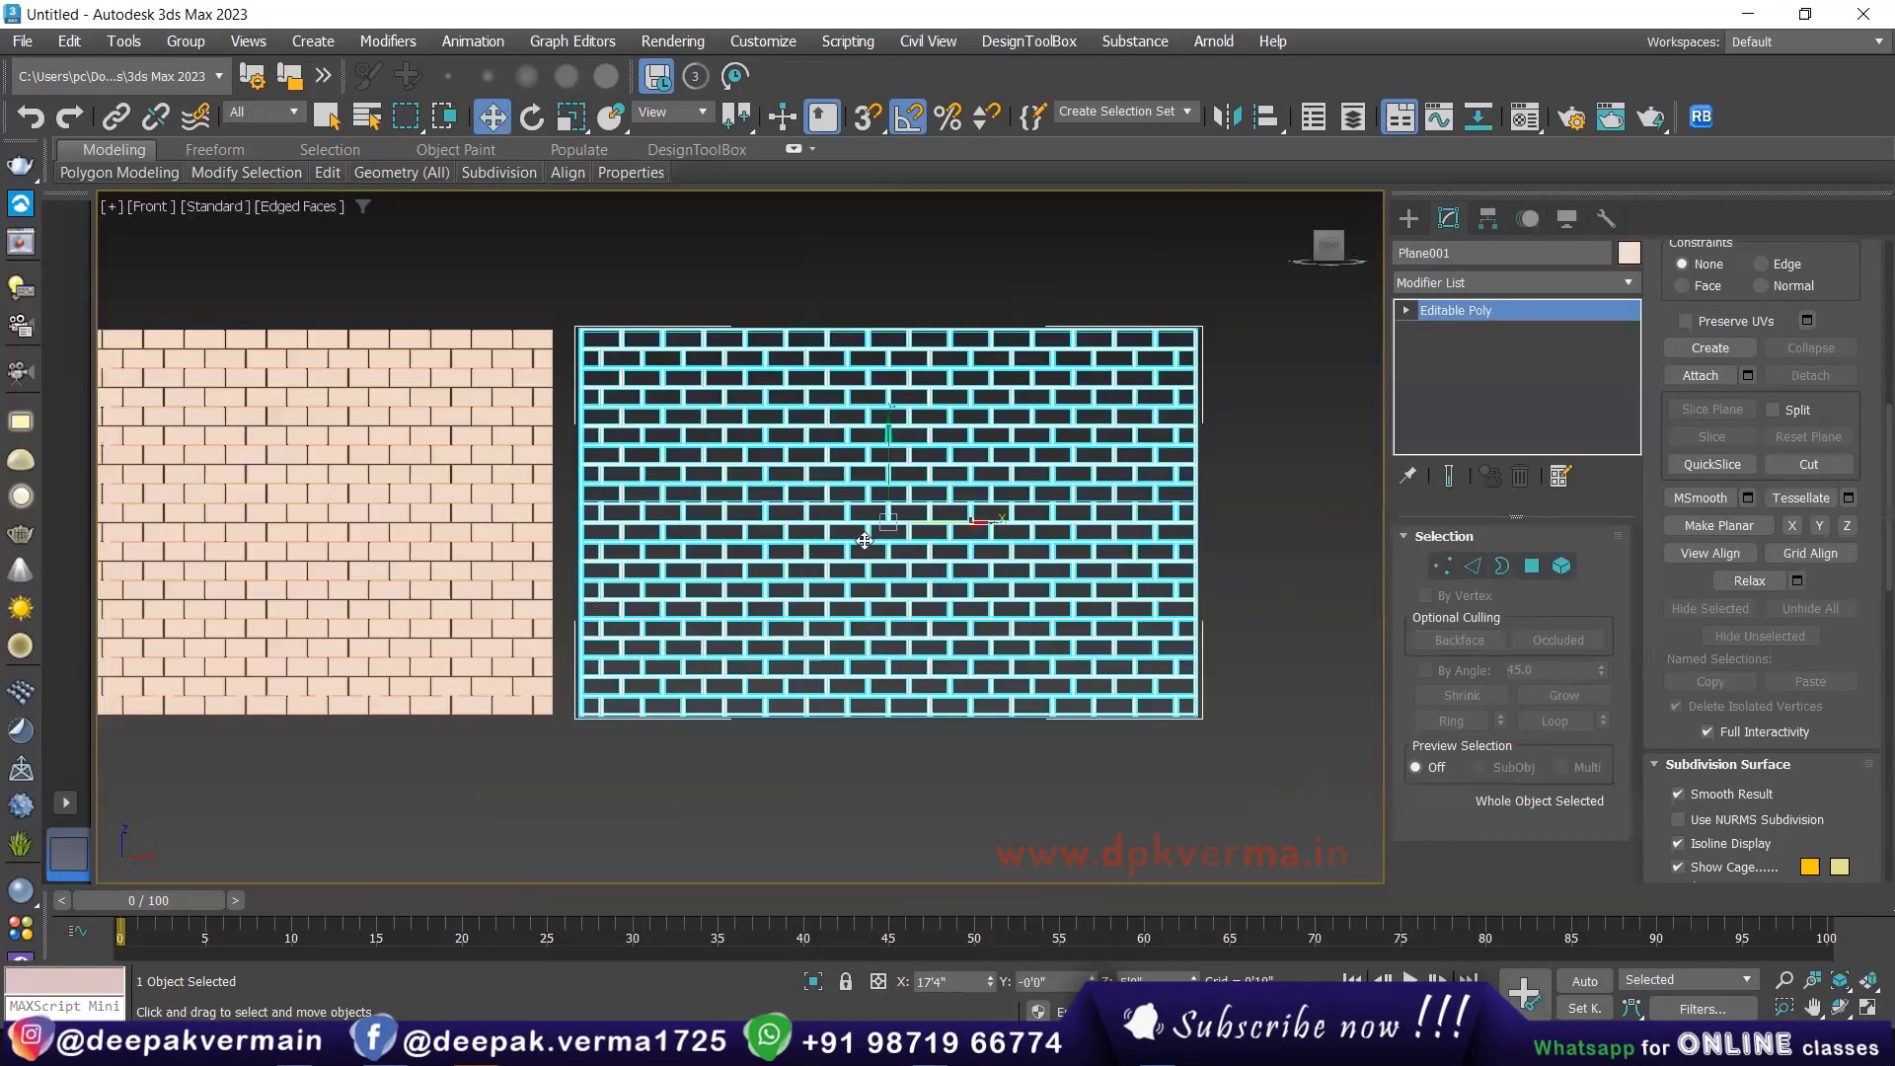
Step: Delete the second plane and move the remaining brick wall to the scene centre
{"action": "key", "text": "Delete"}
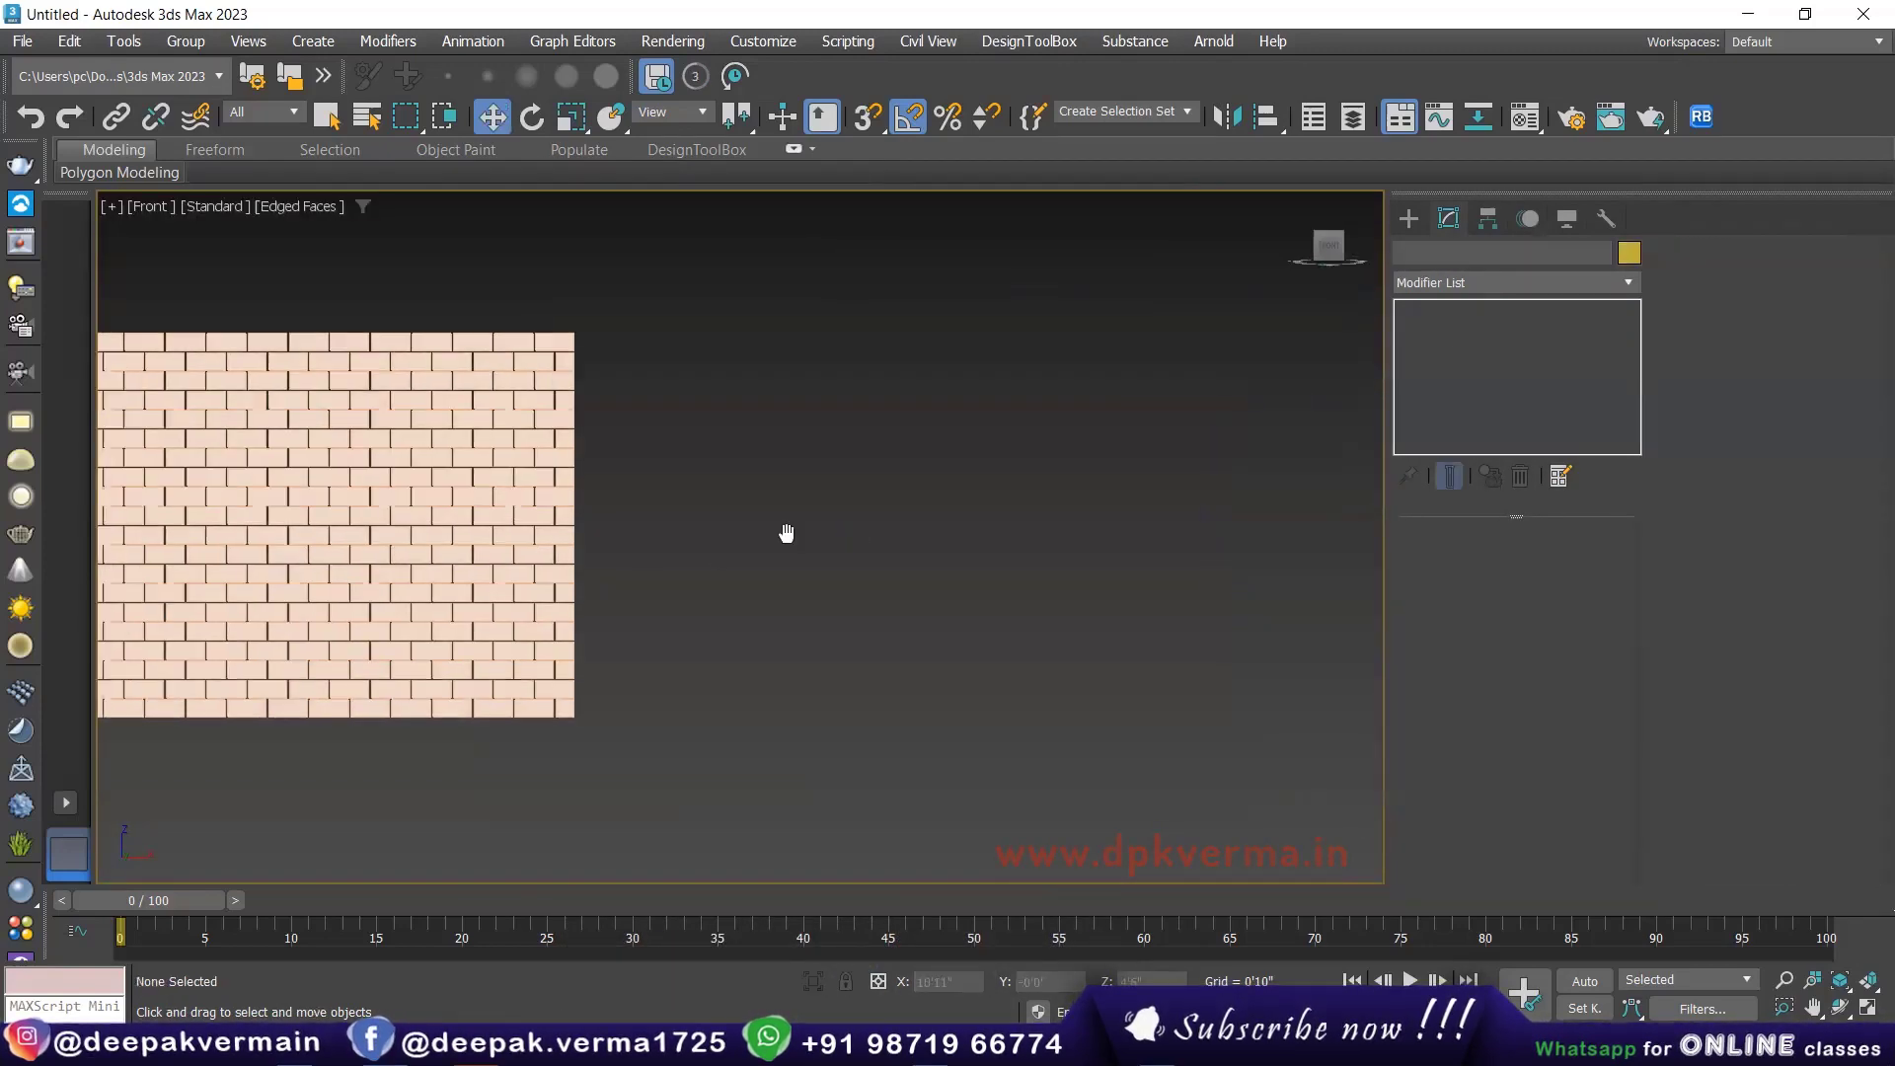
{"action": "left_click_drag", "start_coordinate": [315, 536], "coordinate": [621, 503]}
{"action": "middle_click_drag", "start_coordinate": [619, 539], "coordinate": [691, 548], "text": "alt"}
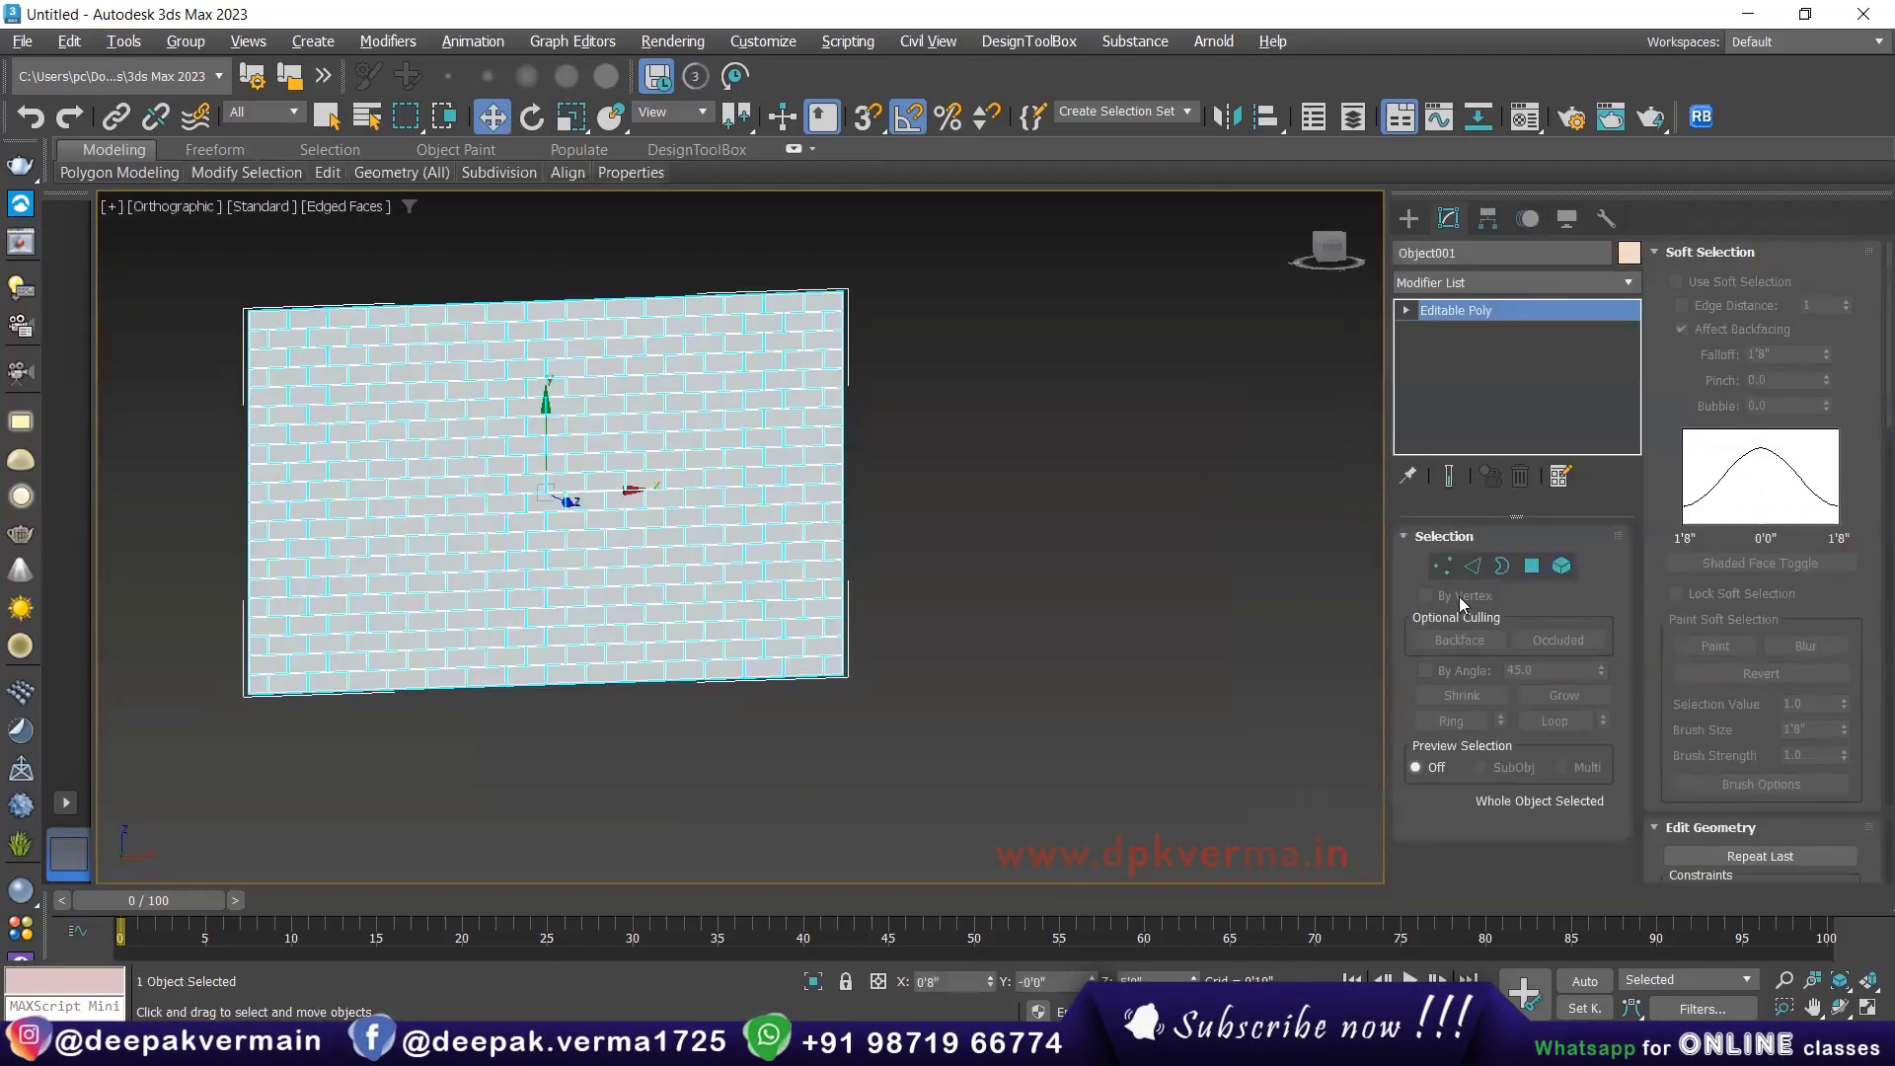
Step: Select all of Object001's faces and extrude them outward about 2 inches
{"action": "left_click", "coordinate": [1530, 567]}
{"action": "left_click", "coordinate": [645, 480]}
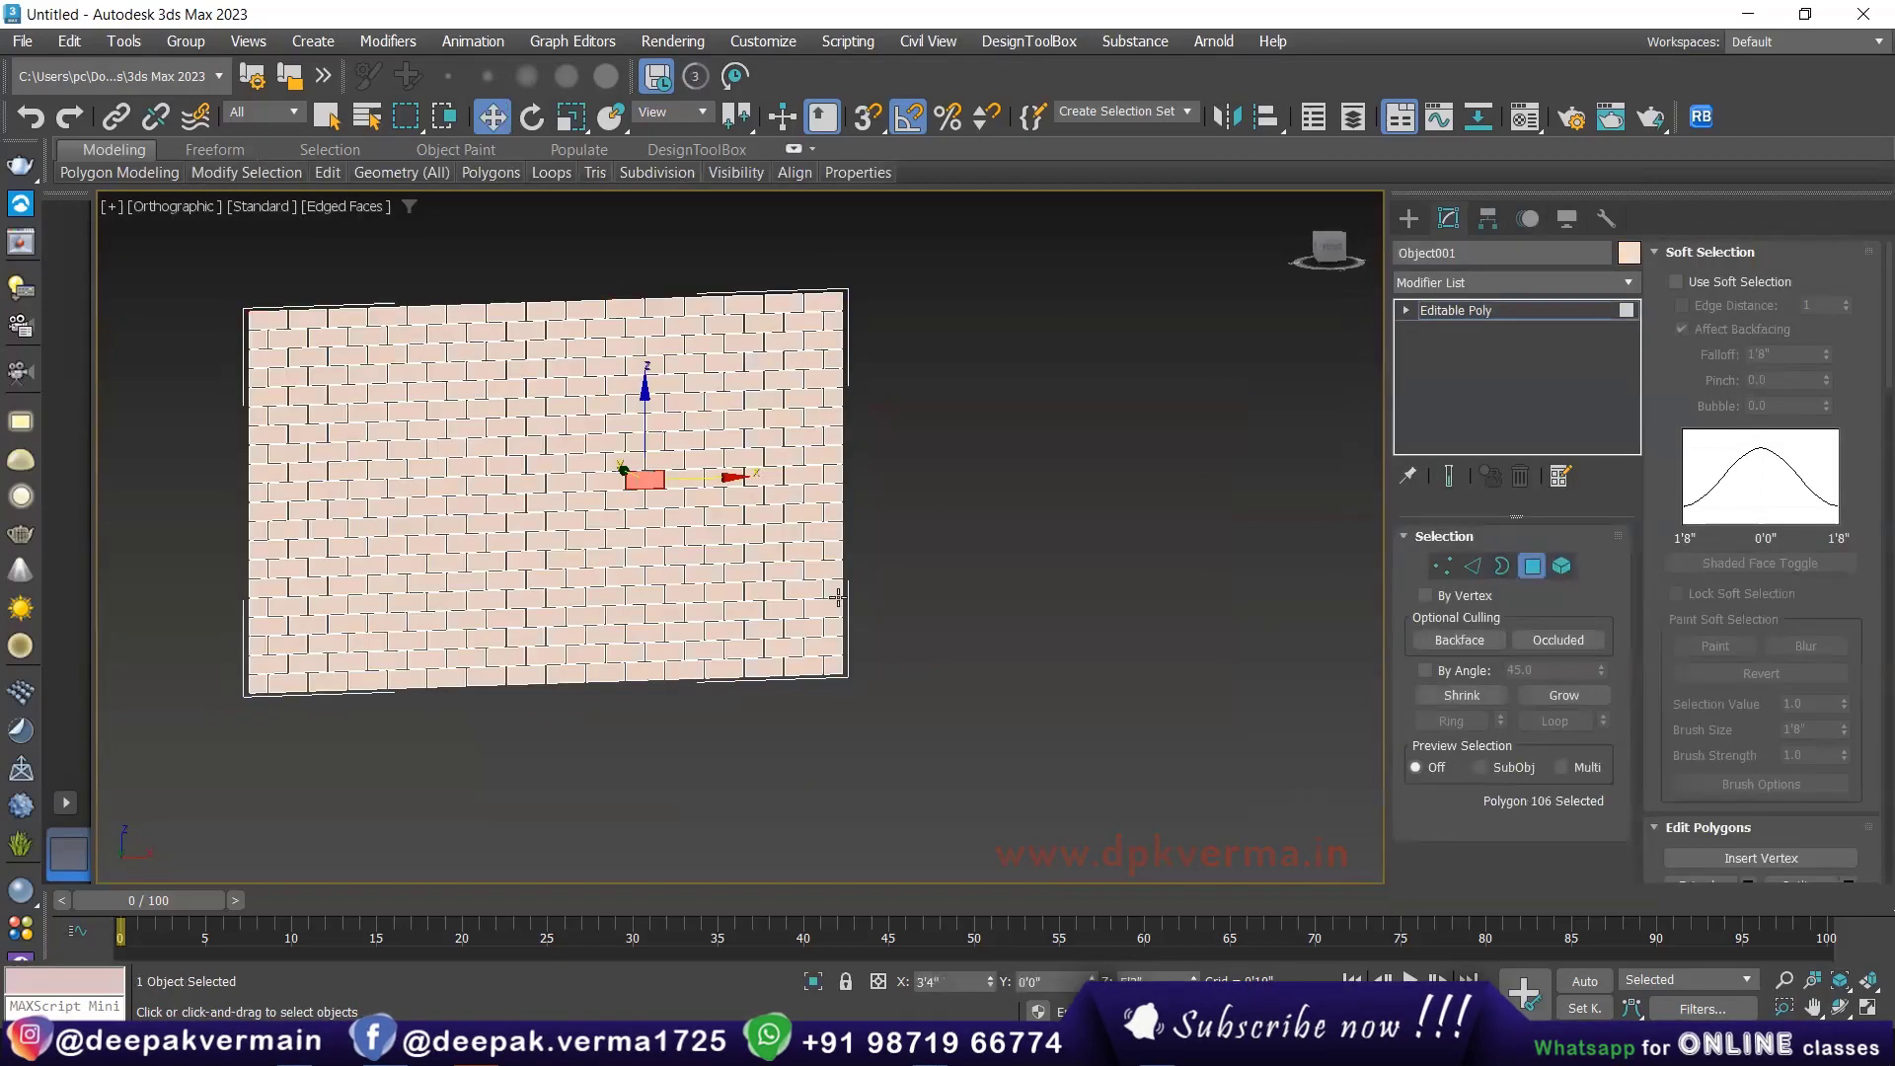
{"action": "key", "text": "ctrl+a"}
{"action": "right_click", "coordinate": [947, 442]}
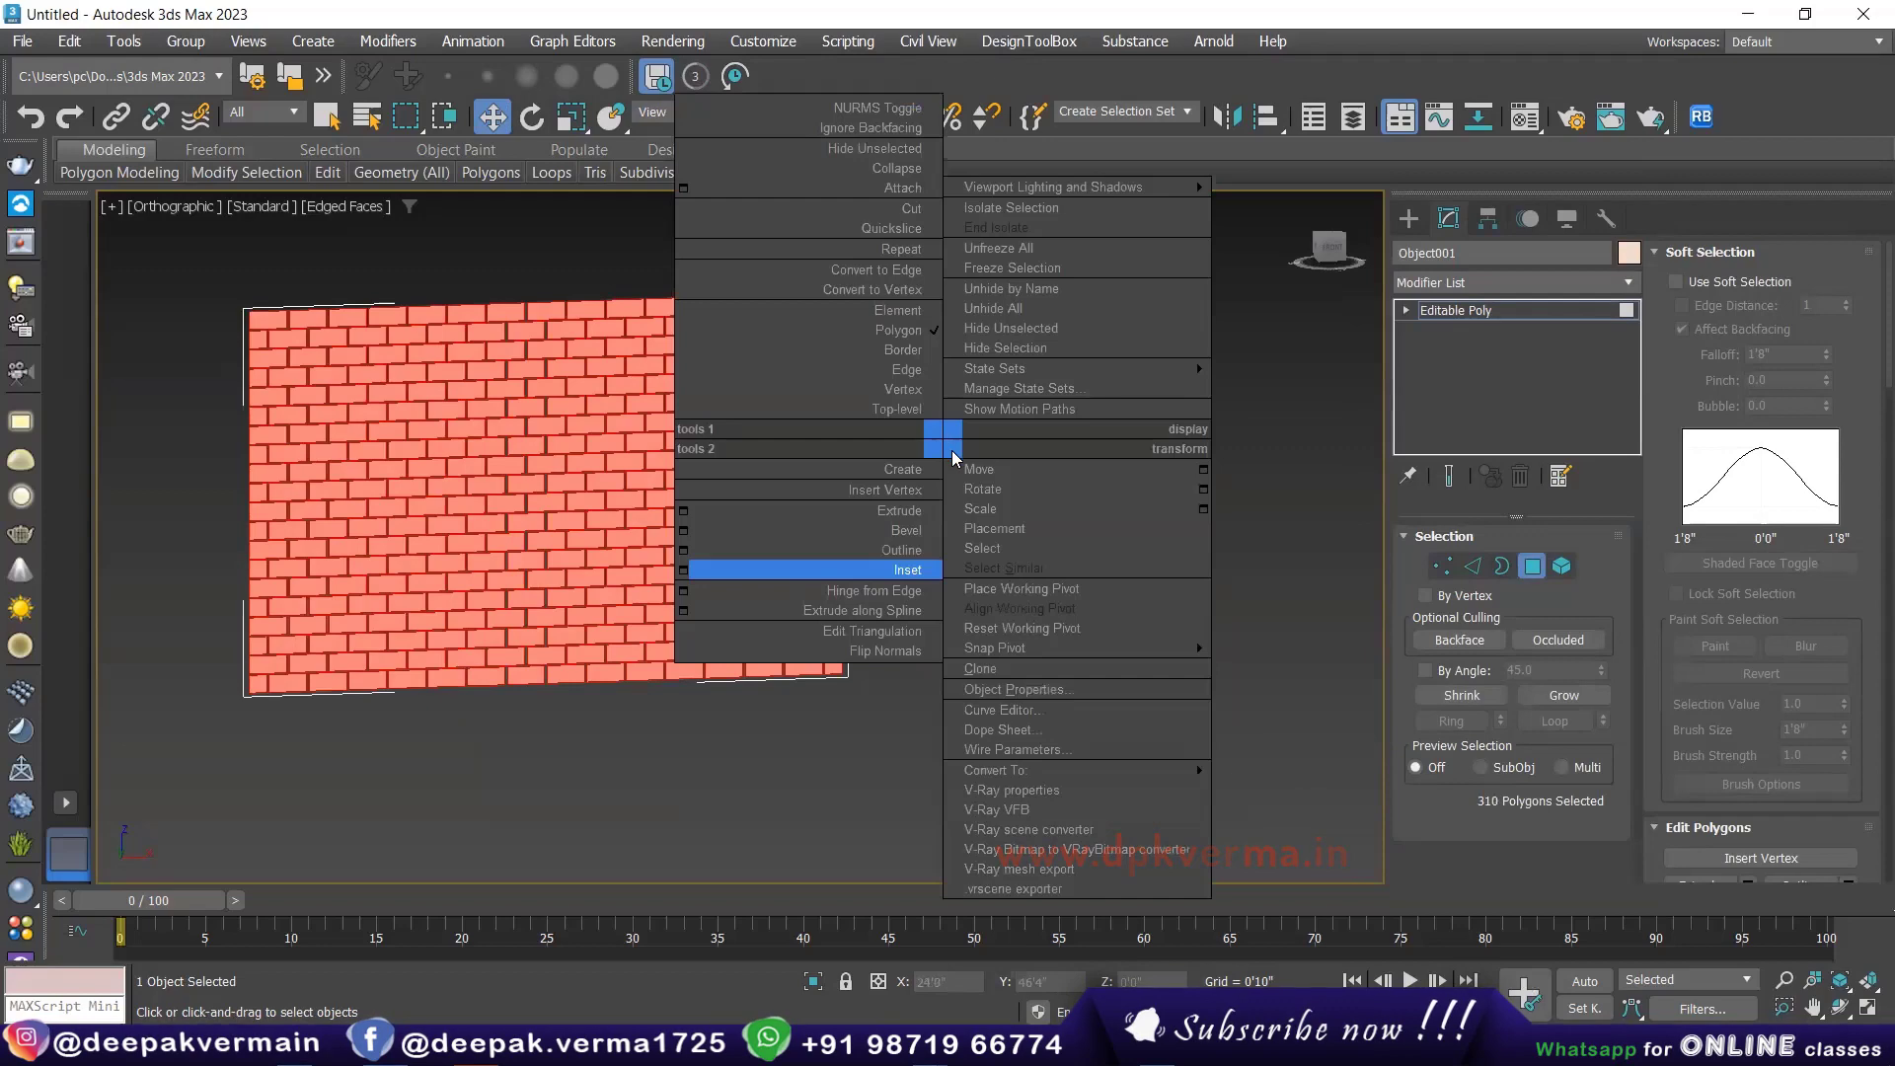
{"action": "left_click", "coordinate": [687, 509]}
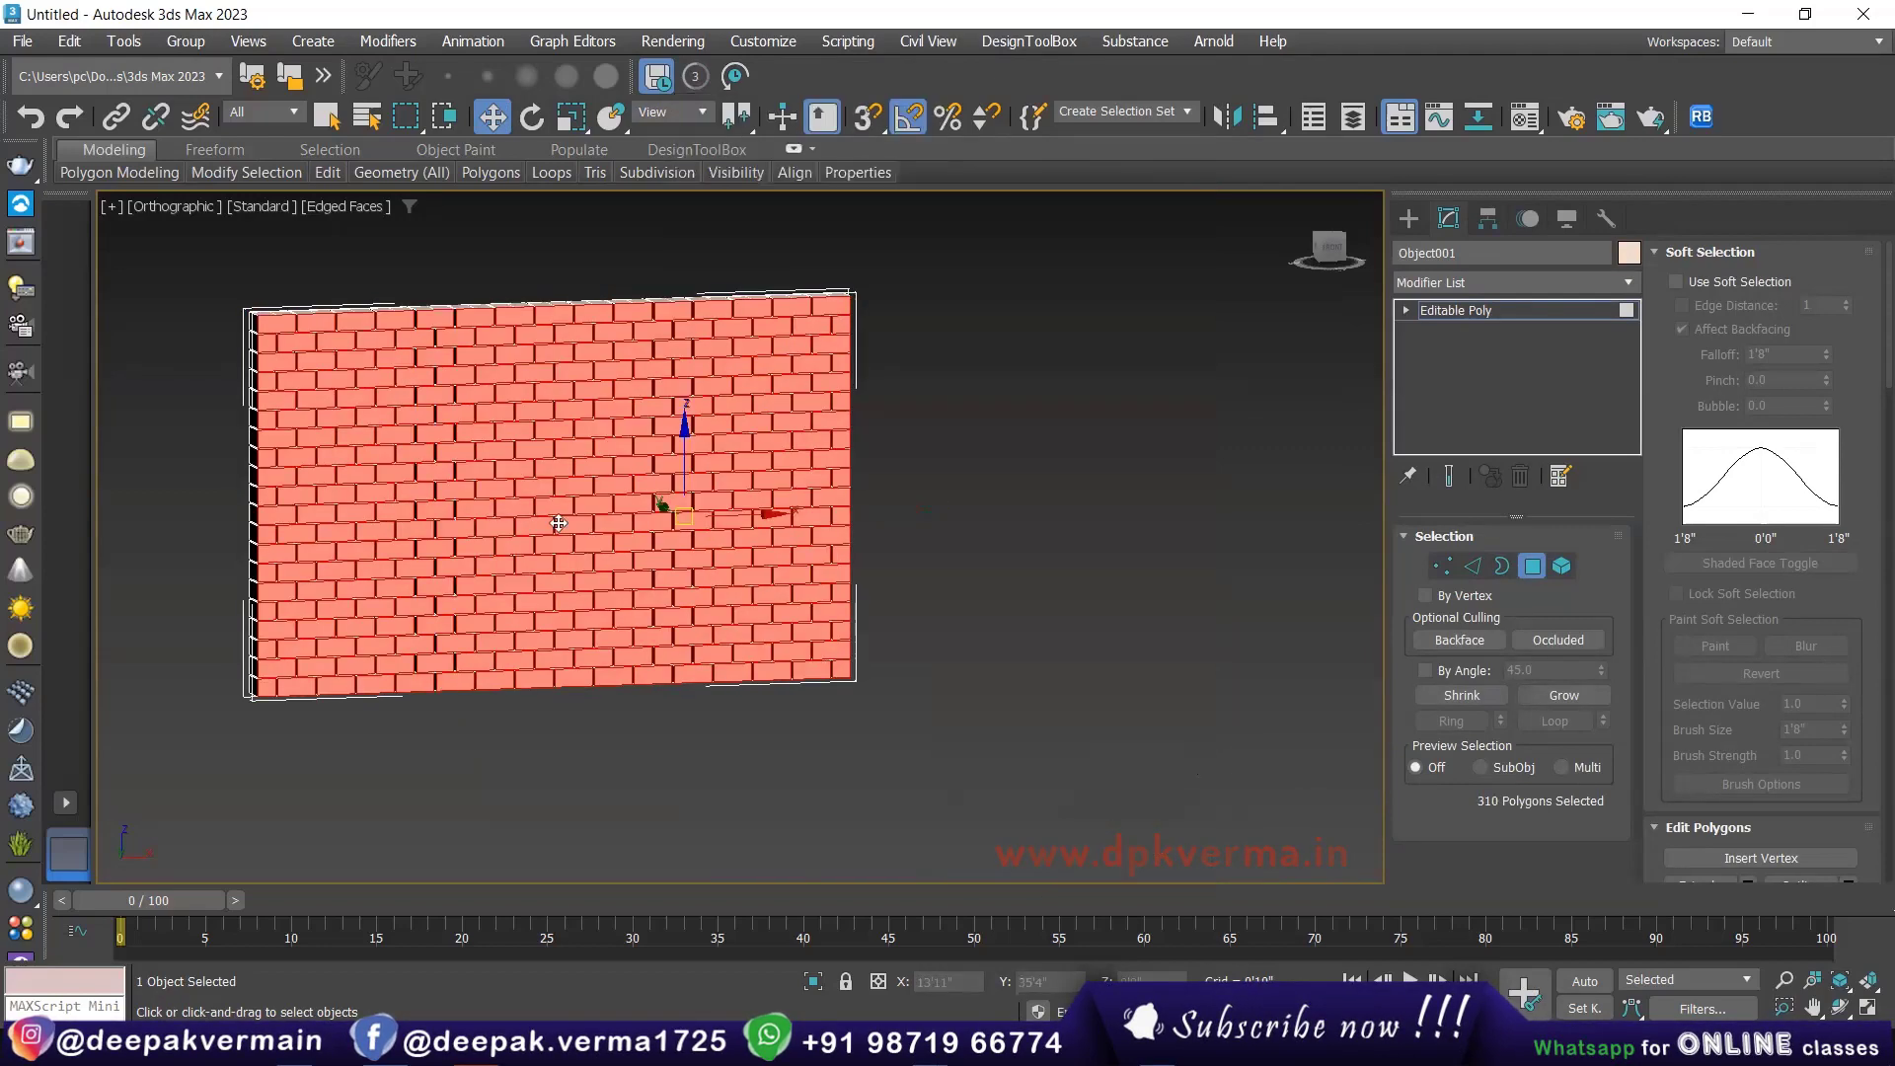
{"action": "middle_click_drag", "start_coordinate": [690, 513], "coordinate": [769, 582], "text": "alt"}
{"action": "scroll", "coordinate": [770, 582], "scroll_direction": "up", "scroll_amount": 3}
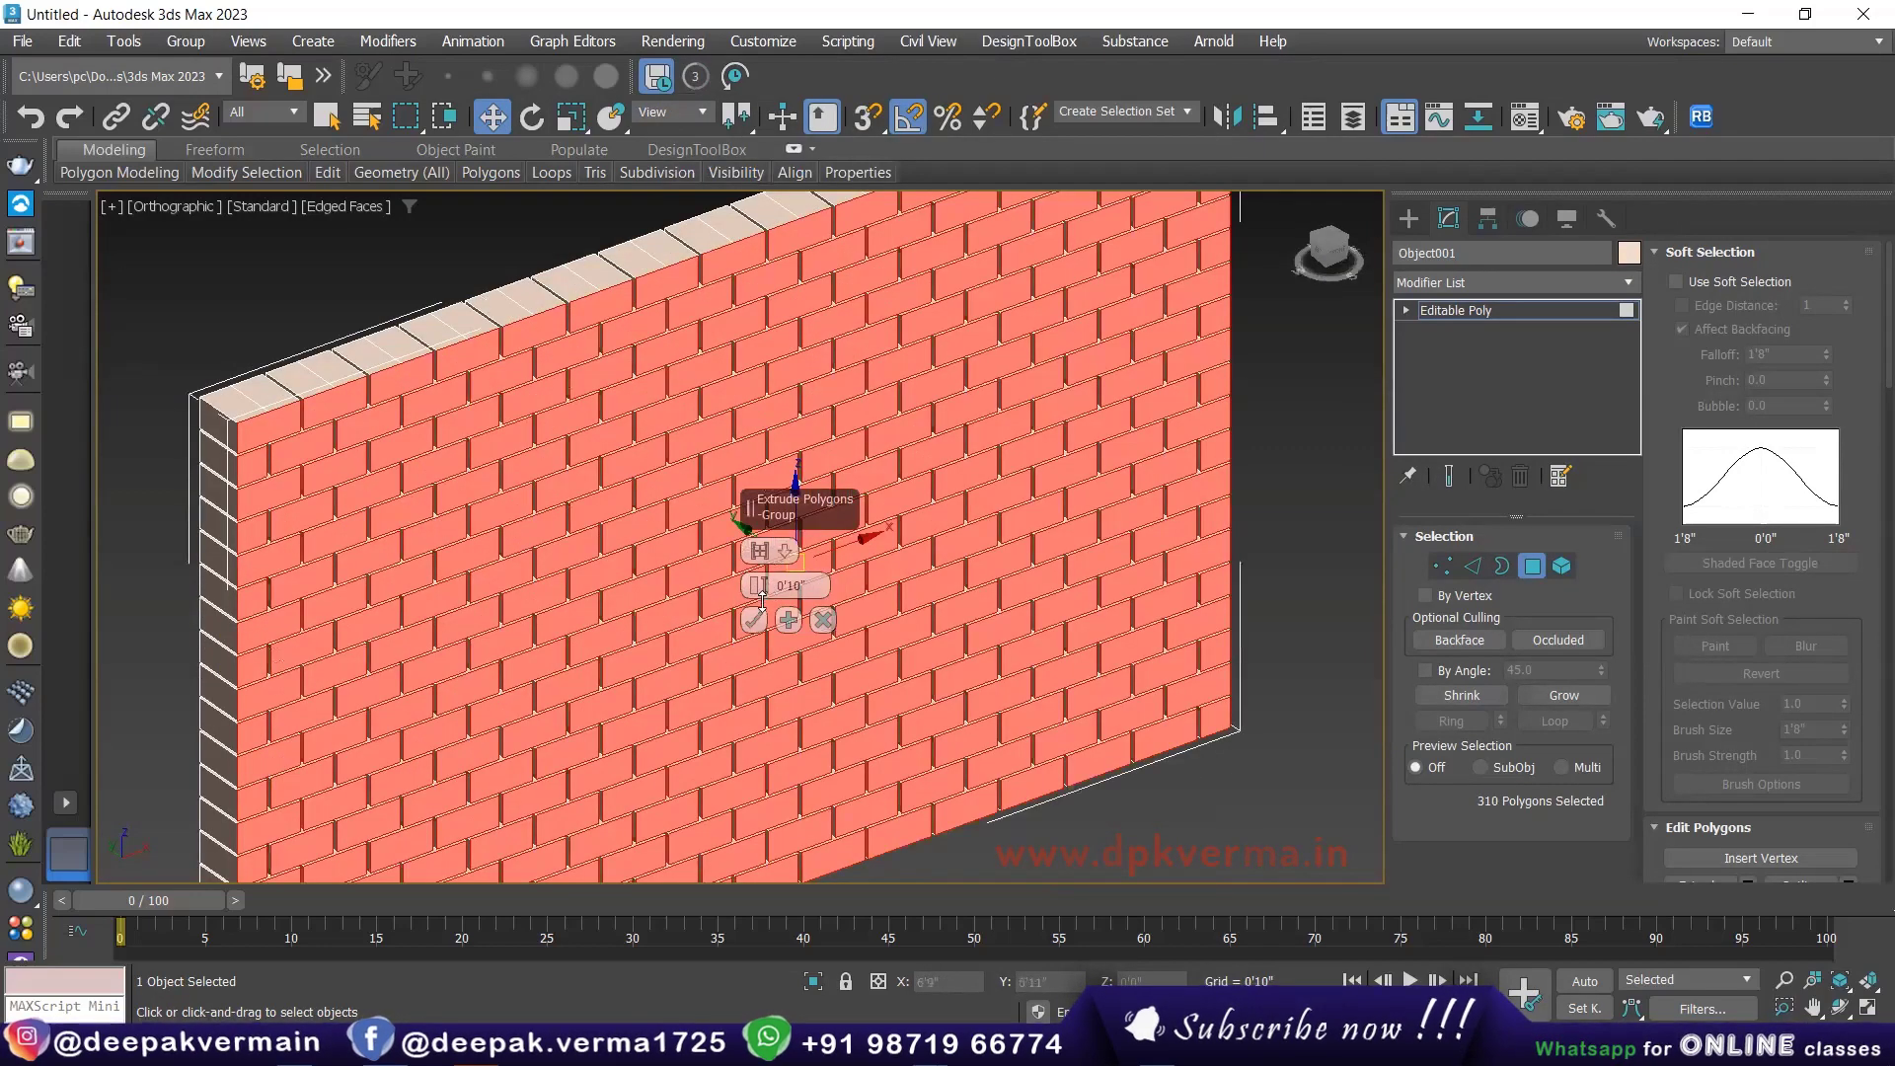
{"action": "left_click_drag", "start_coordinate": [770, 584], "coordinate": [758, 619]}
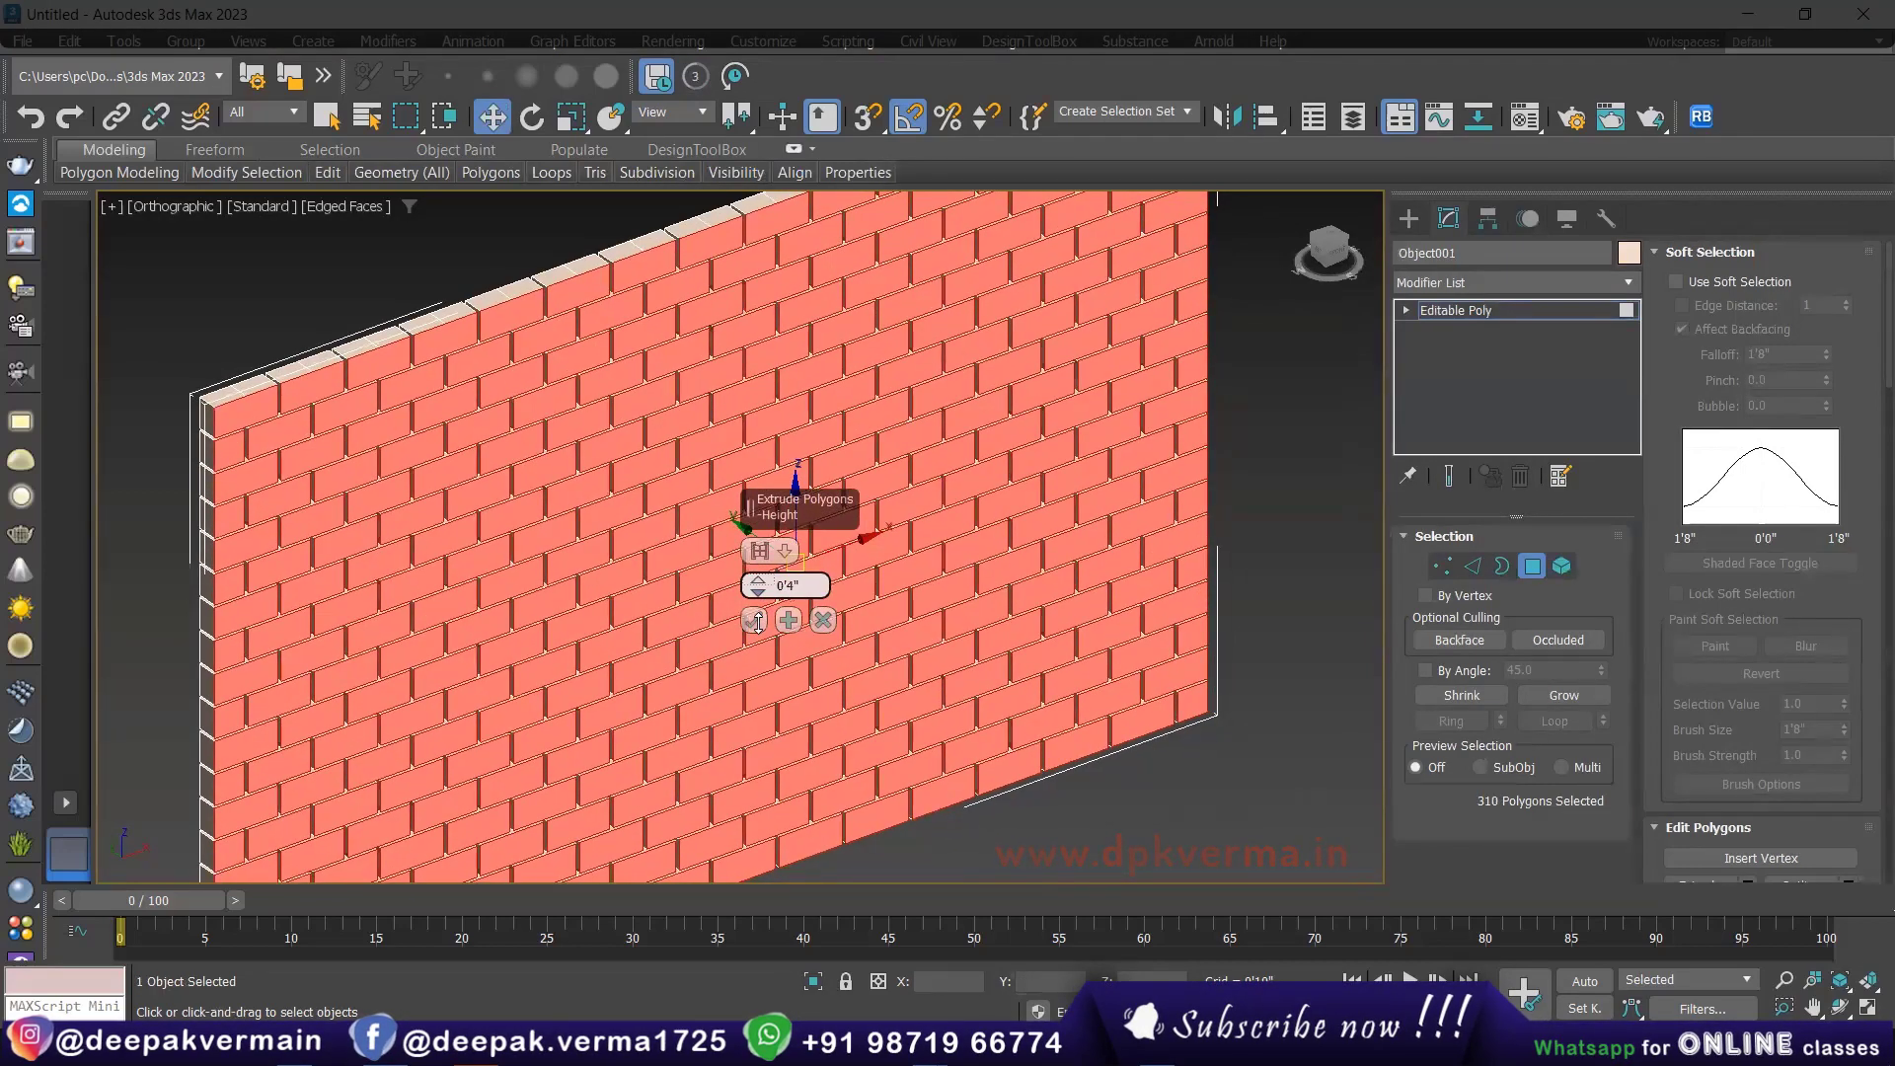
{"action": "left_click_drag", "start_coordinate": [757, 621], "coordinate": [754, 637]}
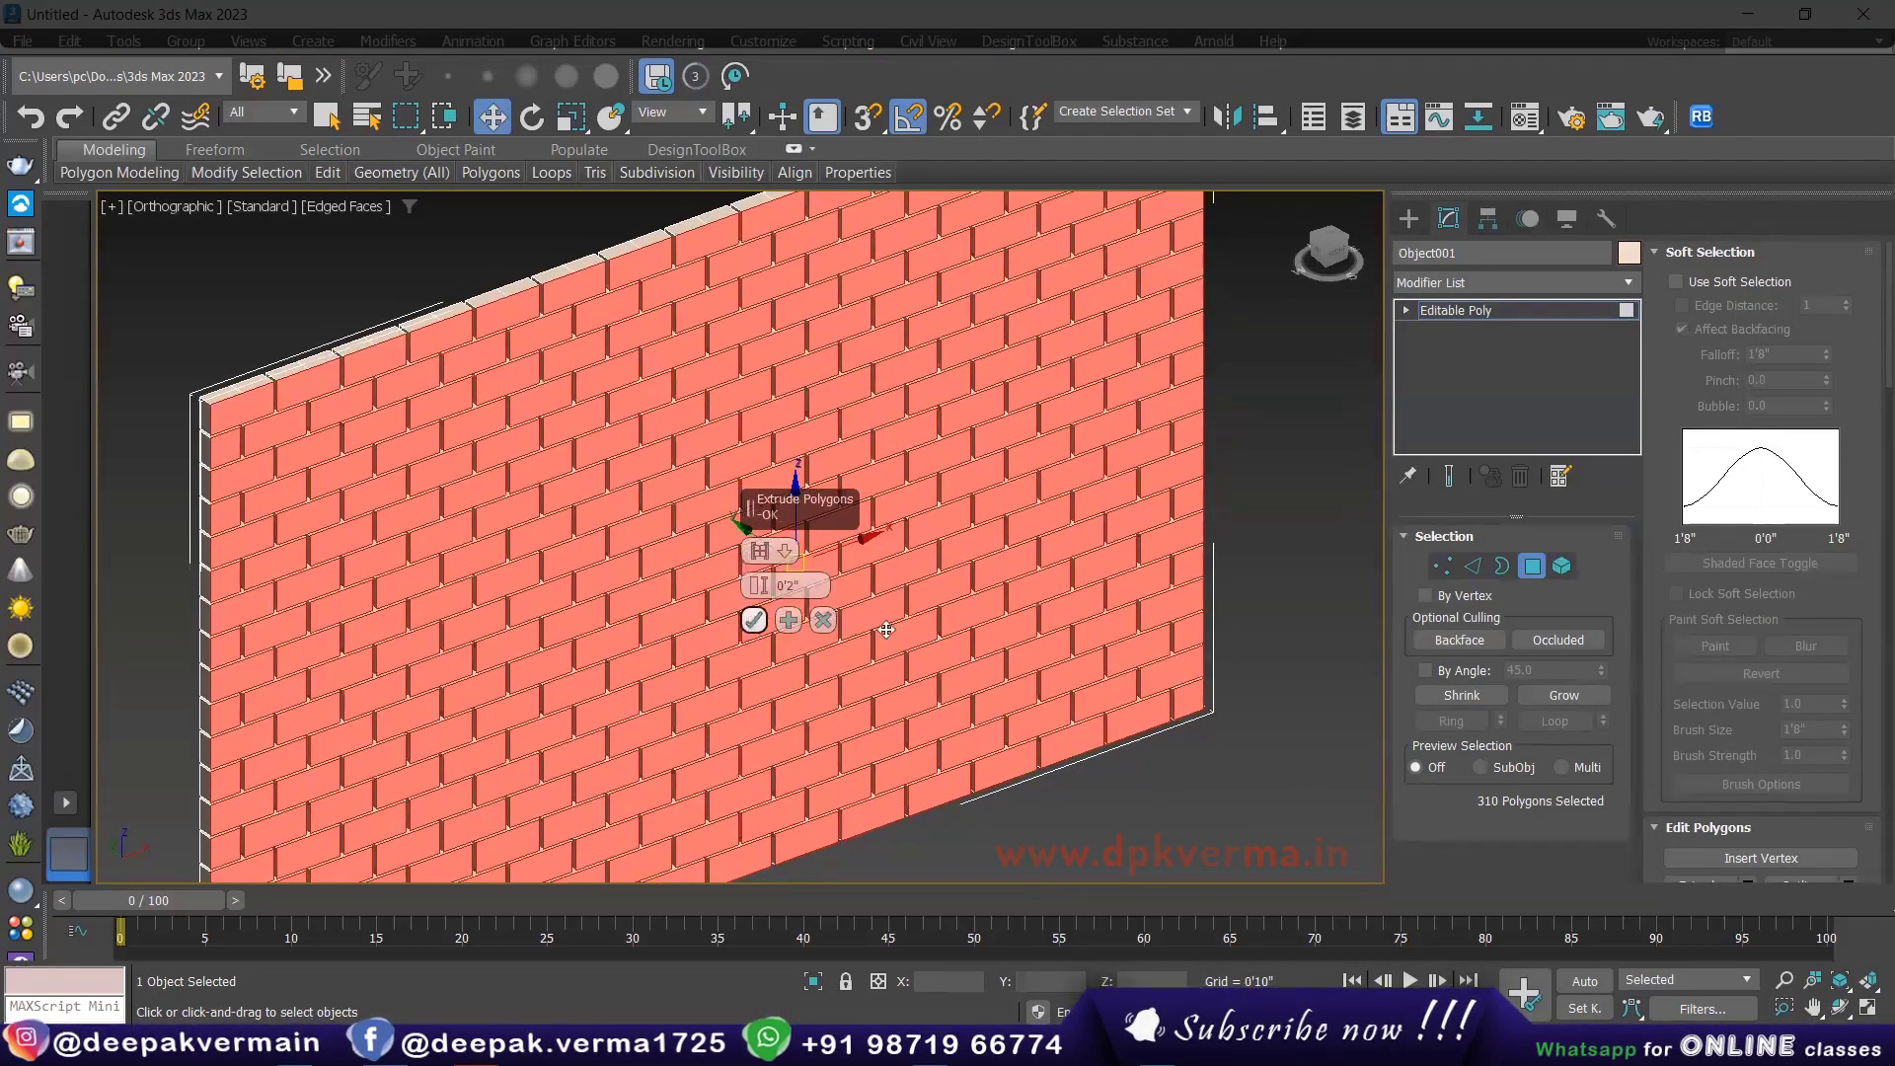
{"action": "key", "text": "Return"}
{"action": "mouse_move", "coordinate": [815, 603]}
{"action": "middle_mouse_down", "text": "alt"}
{"action": "mouse_move", "coordinate": [867, 604]}
{"action": "mouse_move", "coordinate": [833, 600]}
{"action": "middle_mouse_up", "text": "alt"}
Step: Leave face editing and Shift-drag the wall right to make two copies
{"action": "key", "text": "f"}
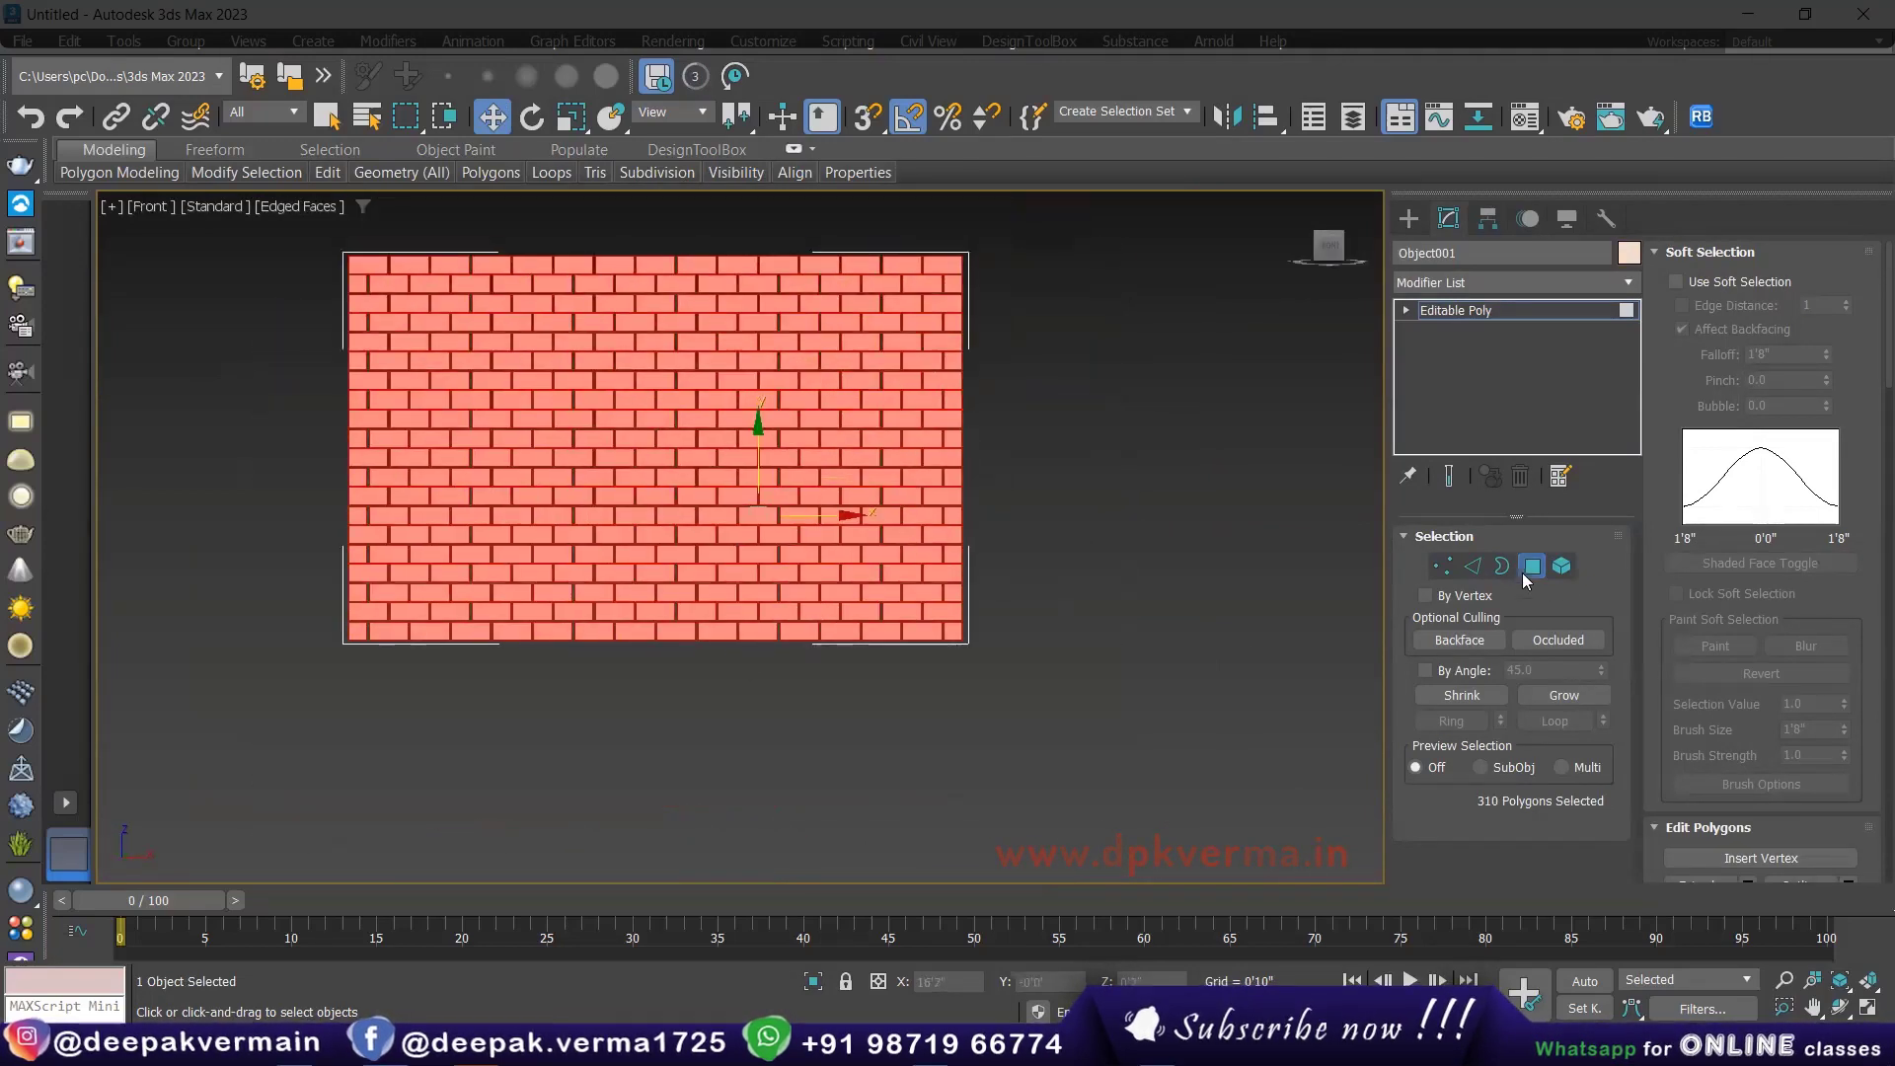
{"action": "left_click", "coordinate": [1524, 574]}
{"action": "scroll", "coordinate": [745, 551], "scroll_direction": "down", "scroll_amount": 2}
{"action": "middle_click_drag", "start_coordinate": [745, 550], "coordinate": [910, 582], "text": "alt"}
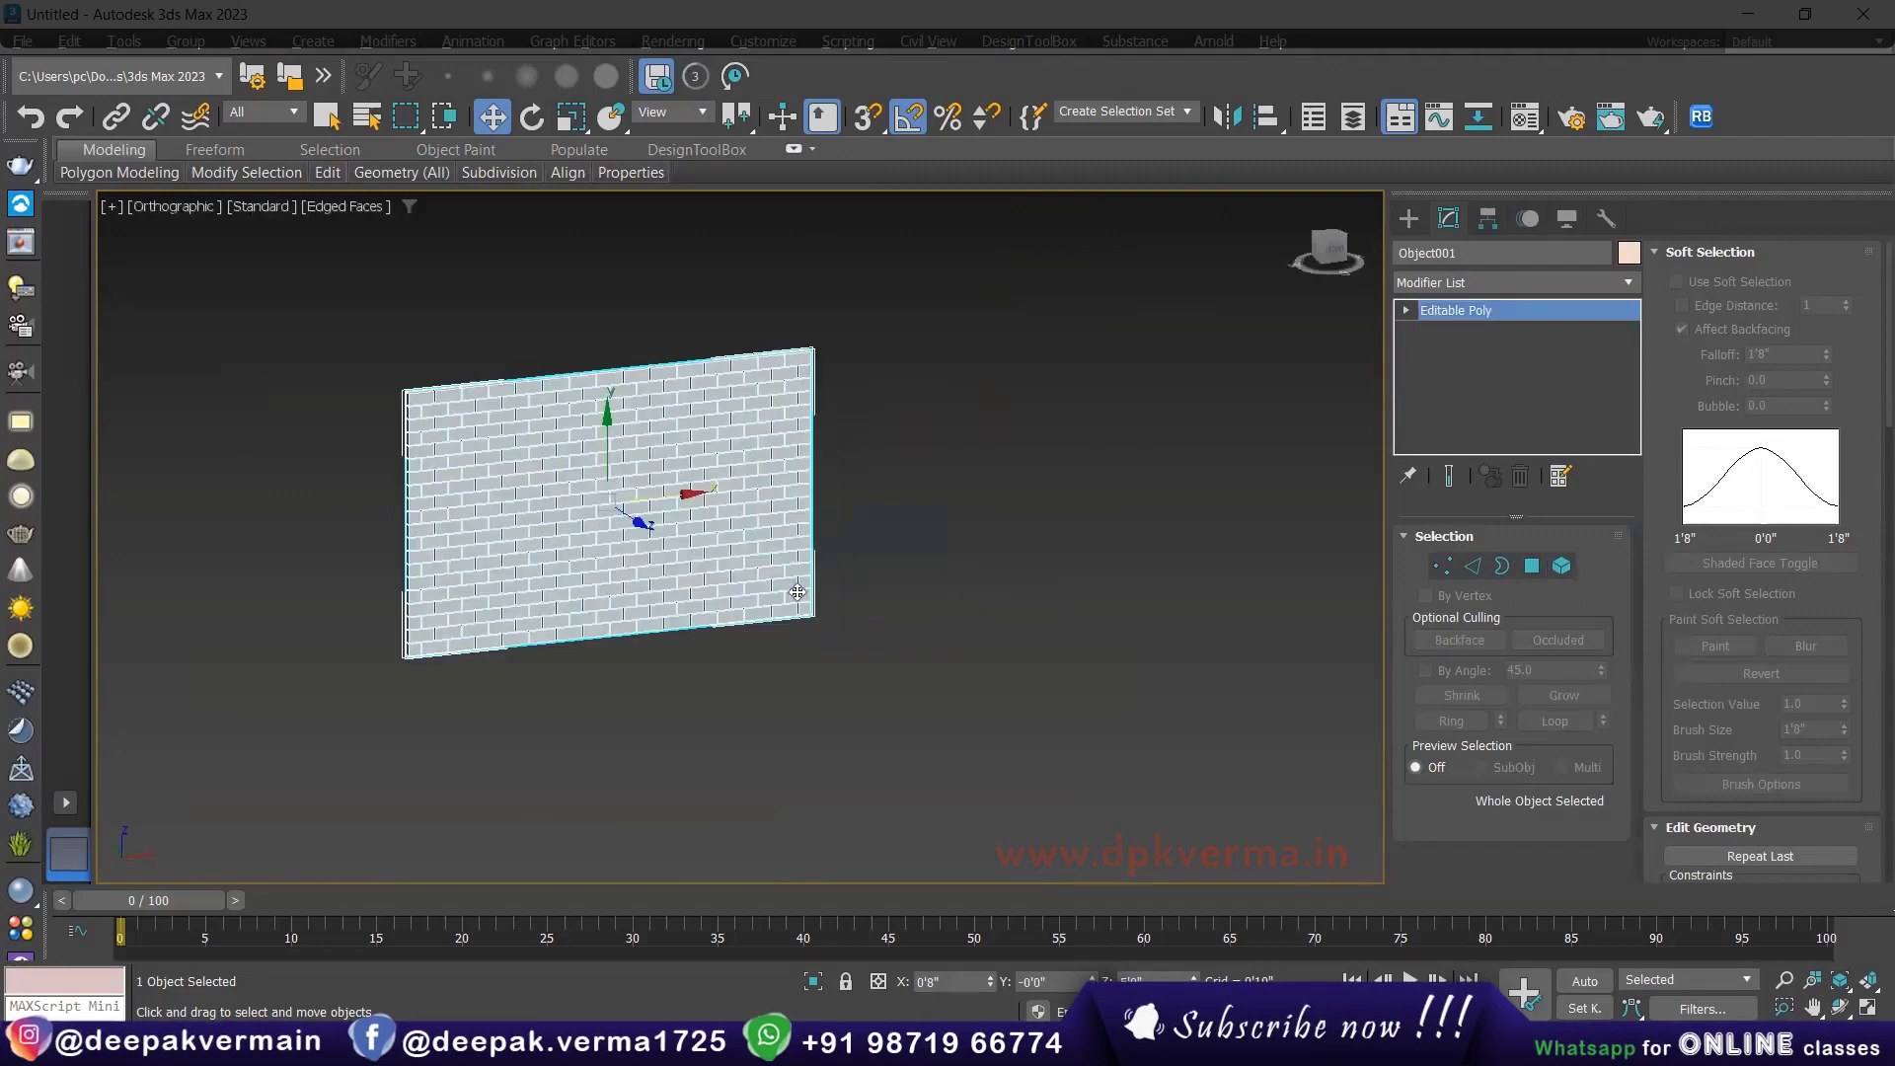
{"action": "scroll", "coordinate": [664, 507], "scroll_direction": "up", "scroll_amount": 3}
{"action": "scroll", "coordinate": [690, 538], "scroll_direction": "down", "scroll_amount": 2}
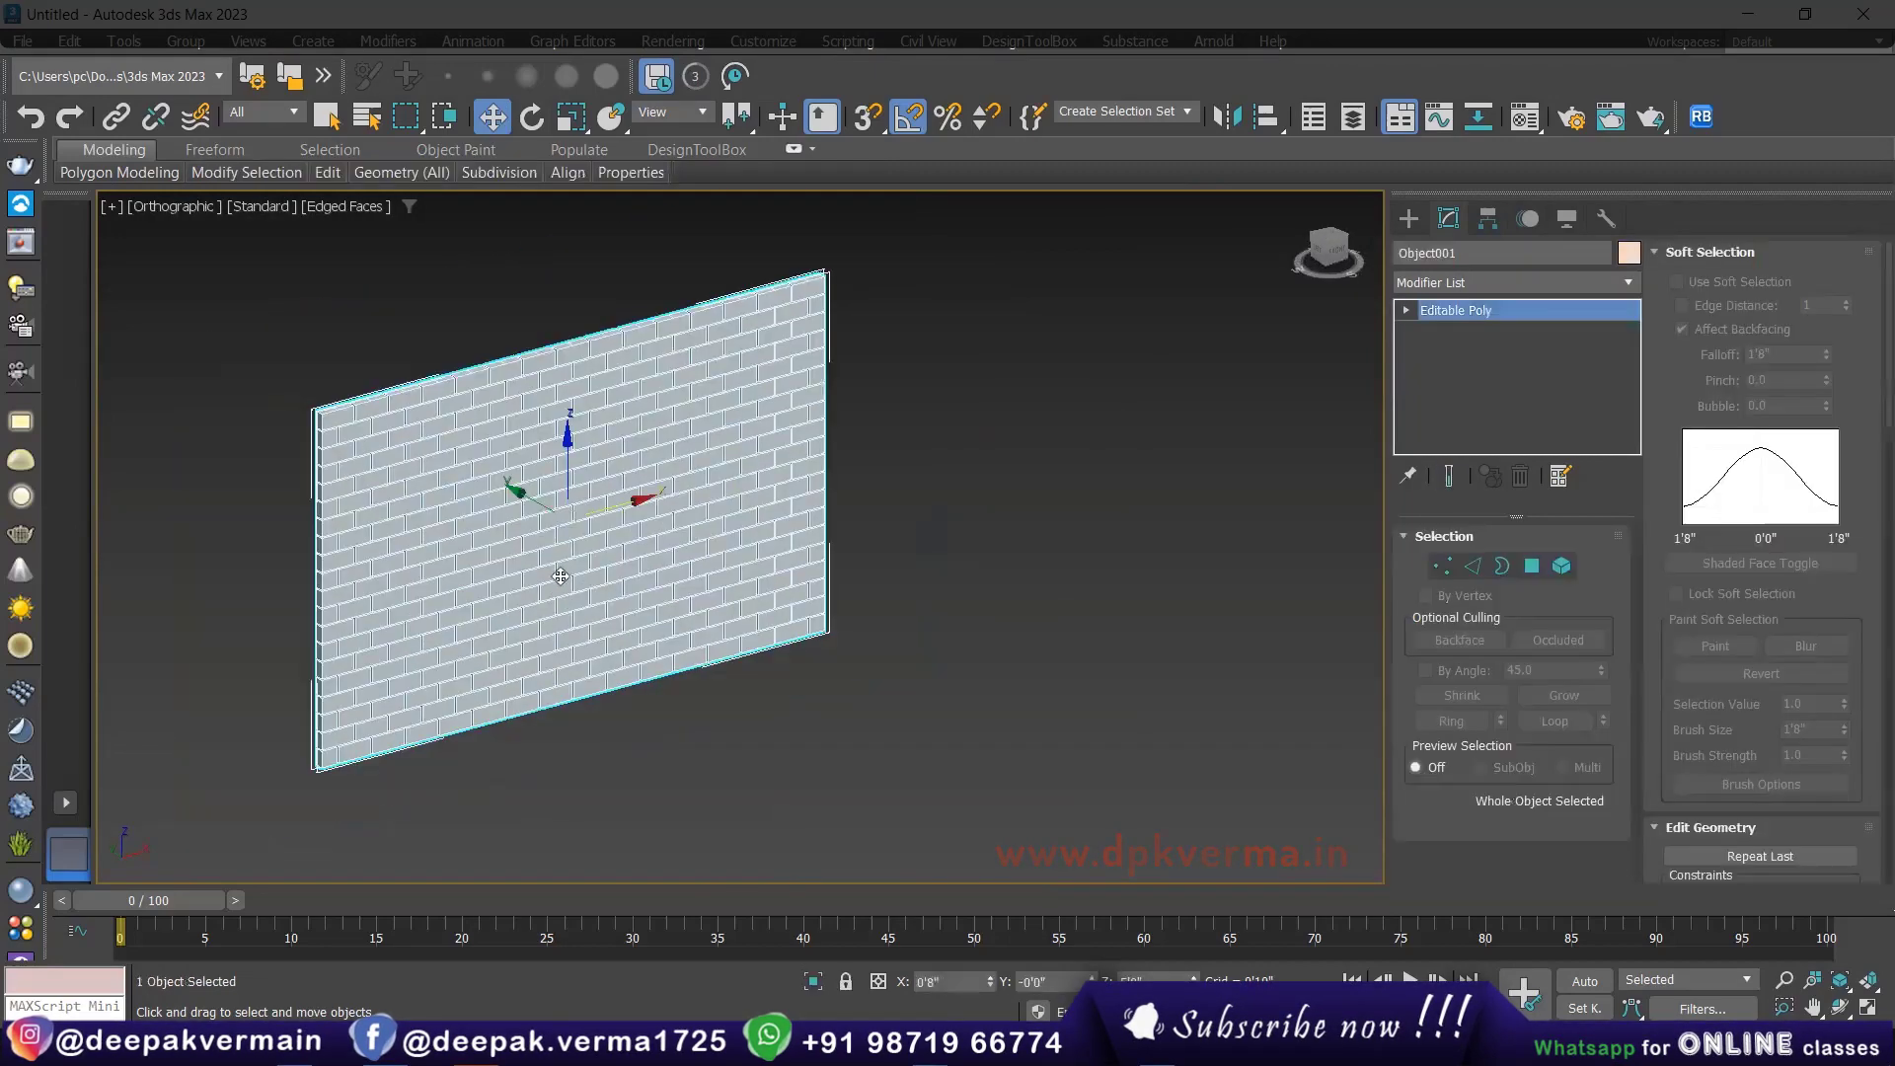
{"action": "scroll", "coordinate": [523, 536], "scroll_direction": "down", "scroll_amount": 1}
{"action": "left_click_drag", "start_coordinate": [523, 536], "coordinate": [1194, 408], "text": "shift"}
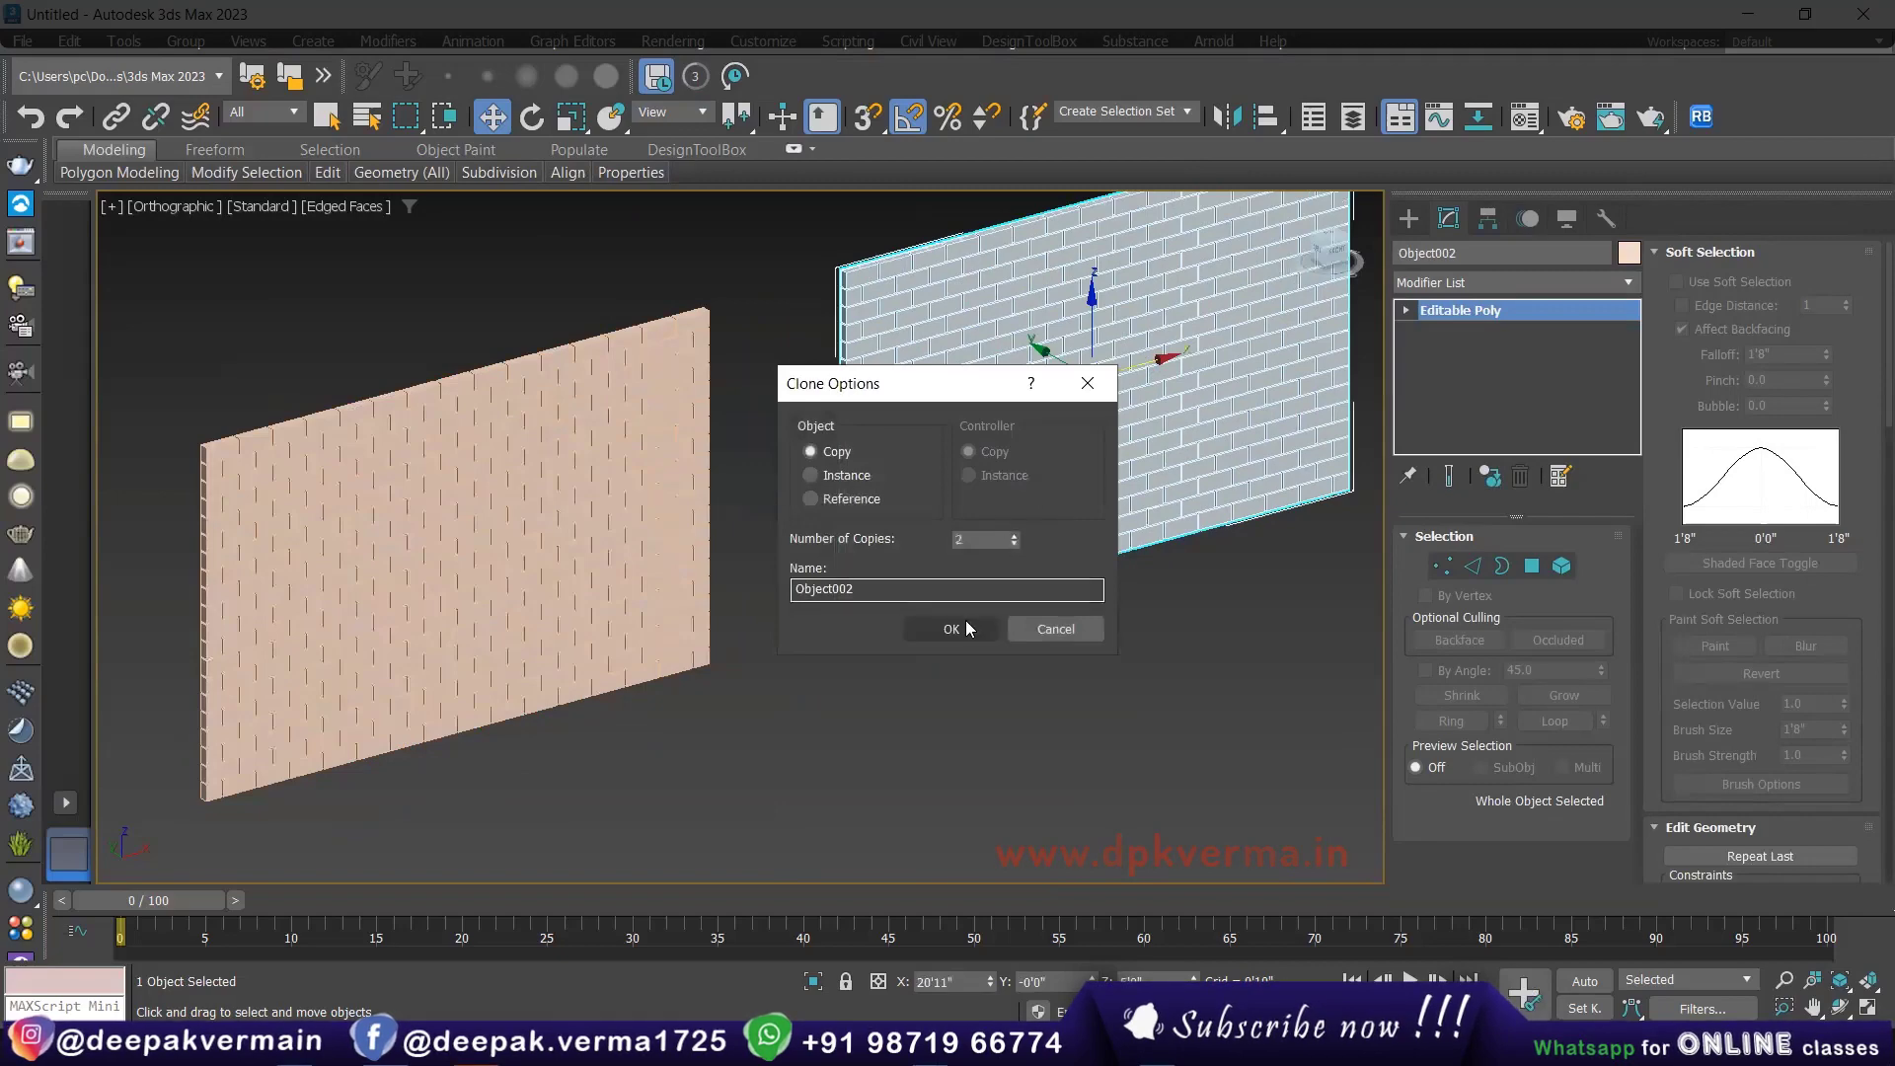
{"action": "left_click", "coordinate": [964, 628]}
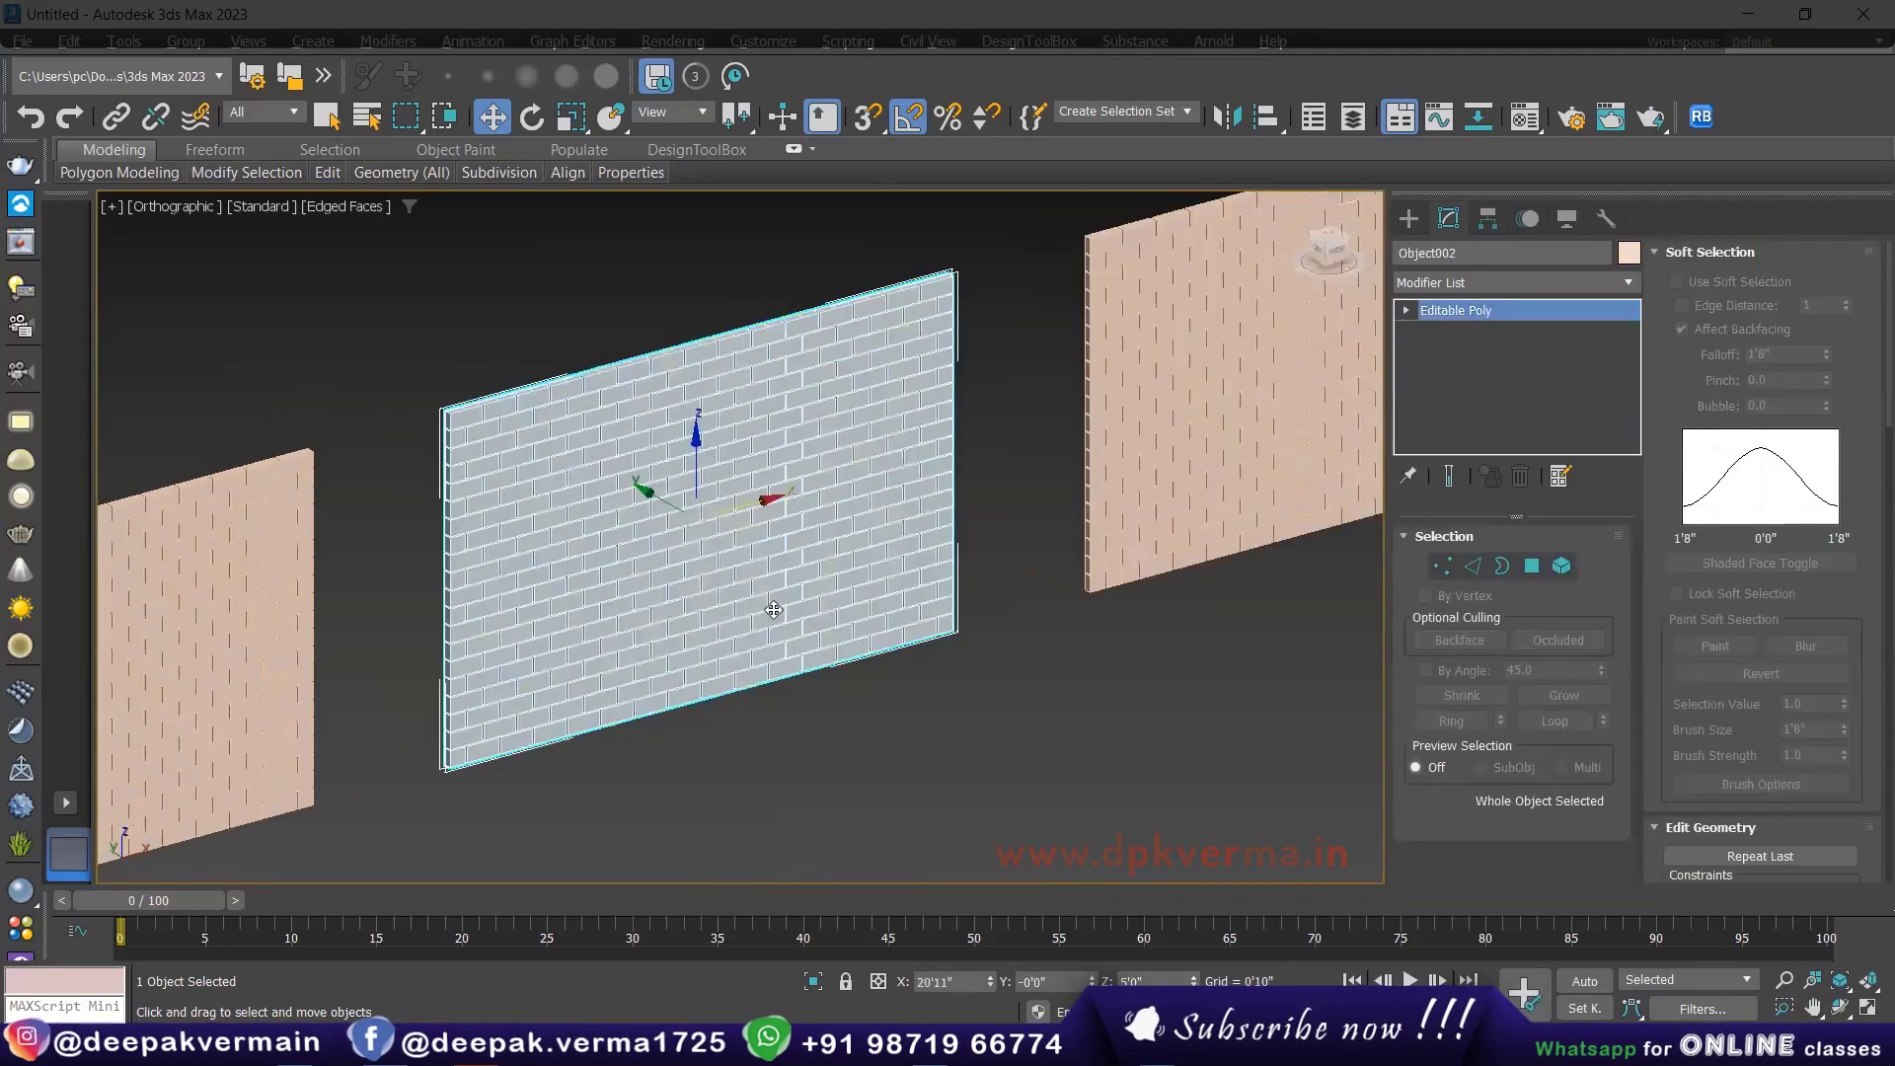
{"action": "left_click", "coordinate": [1532, 567]}
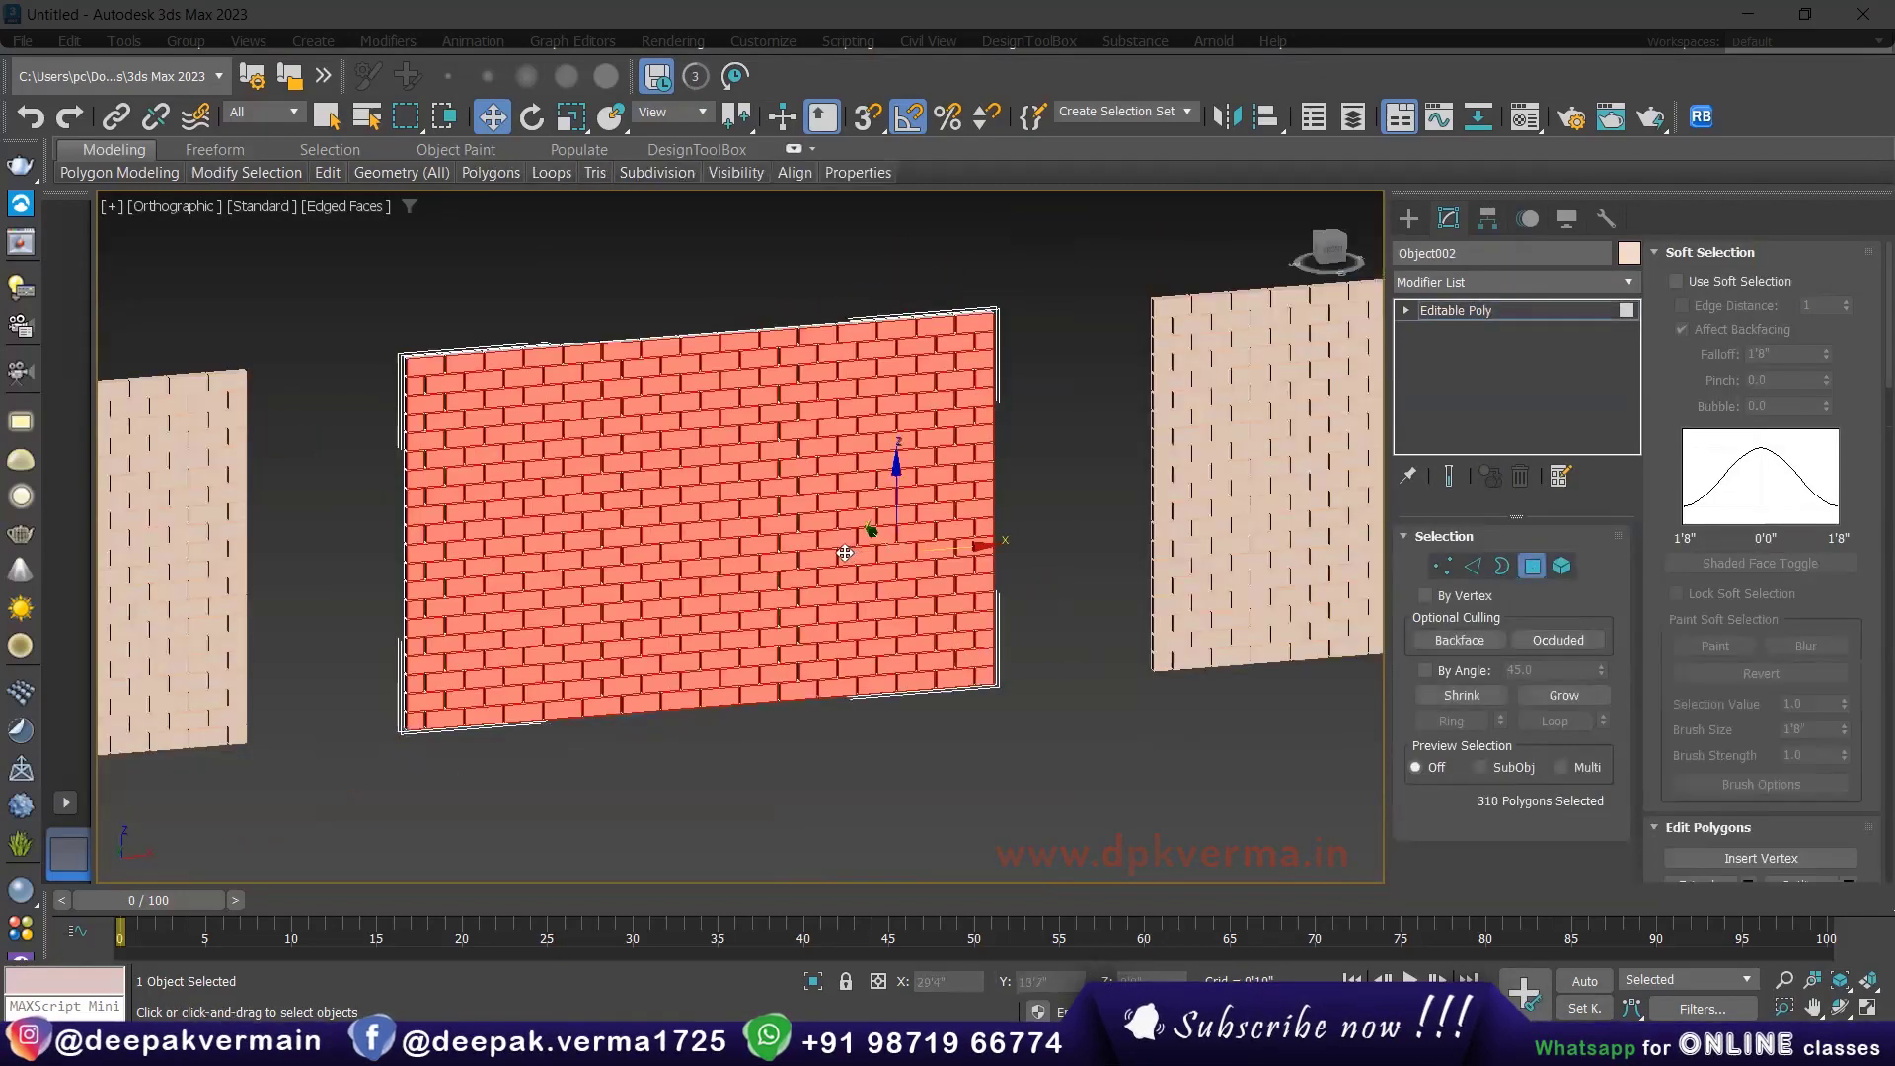
Step: Rotate each brick of the middle wall about its own axis, with angle snap off
{"action": "middle_click_drag", "start_coordinate": [824, 509], "coordinate": [568, 459], "text": "alt"}
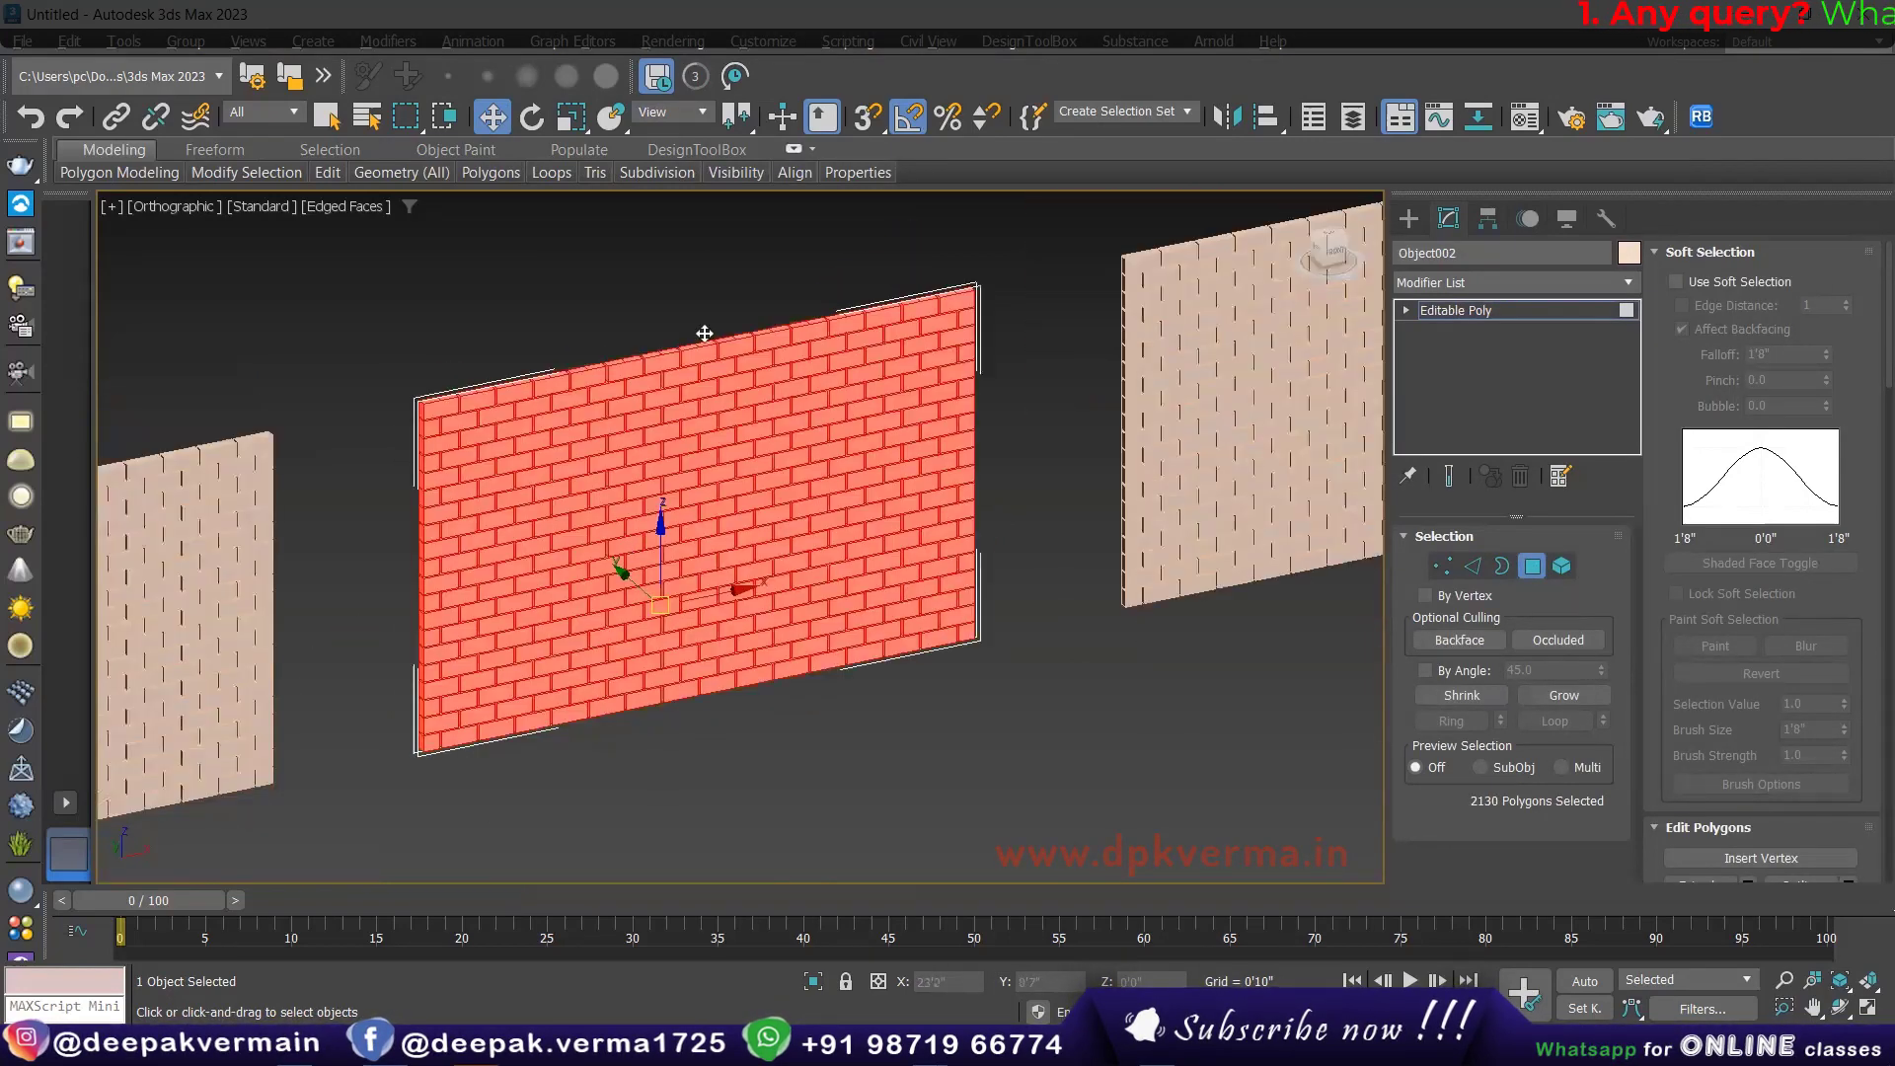
{"action": "left_click", "coordinate": [529, 123]}
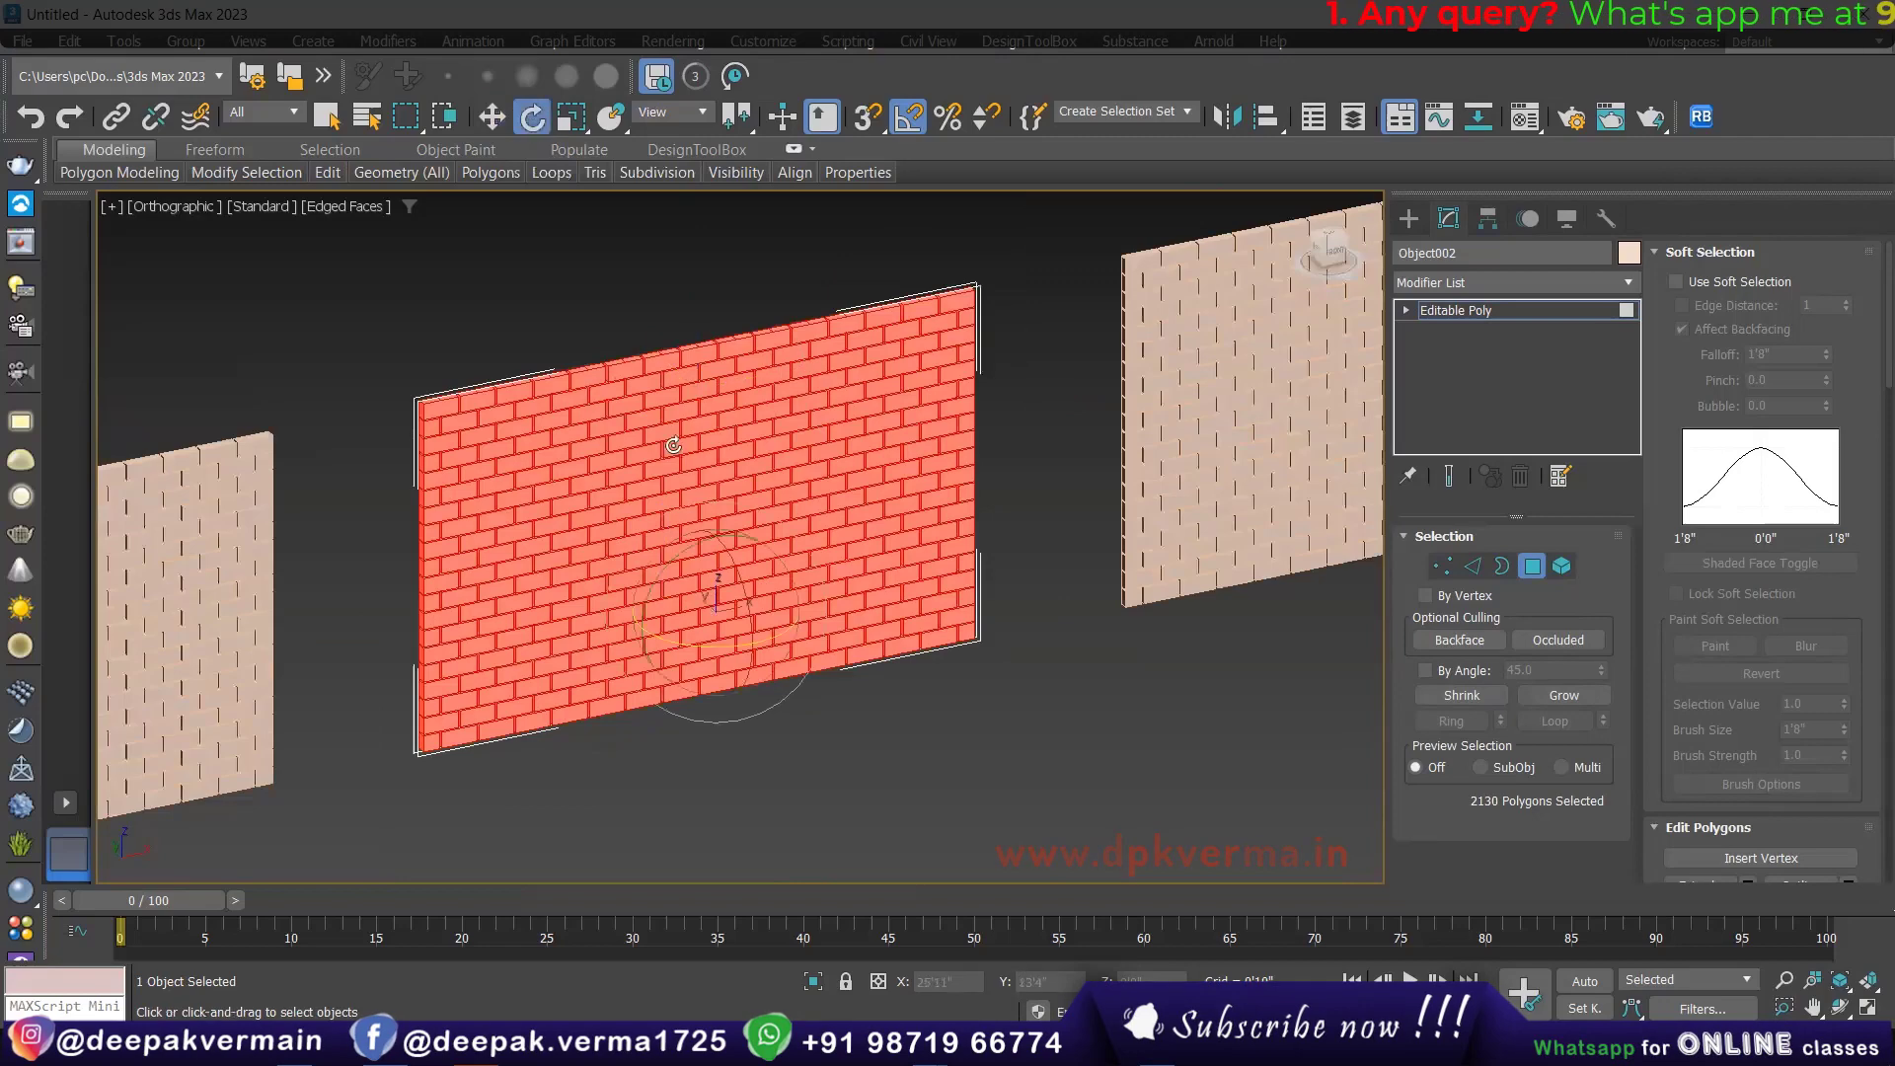
{"action": "left_click_drag", "start_coordinate": [739, 656], "coordinate": [726, 648]}
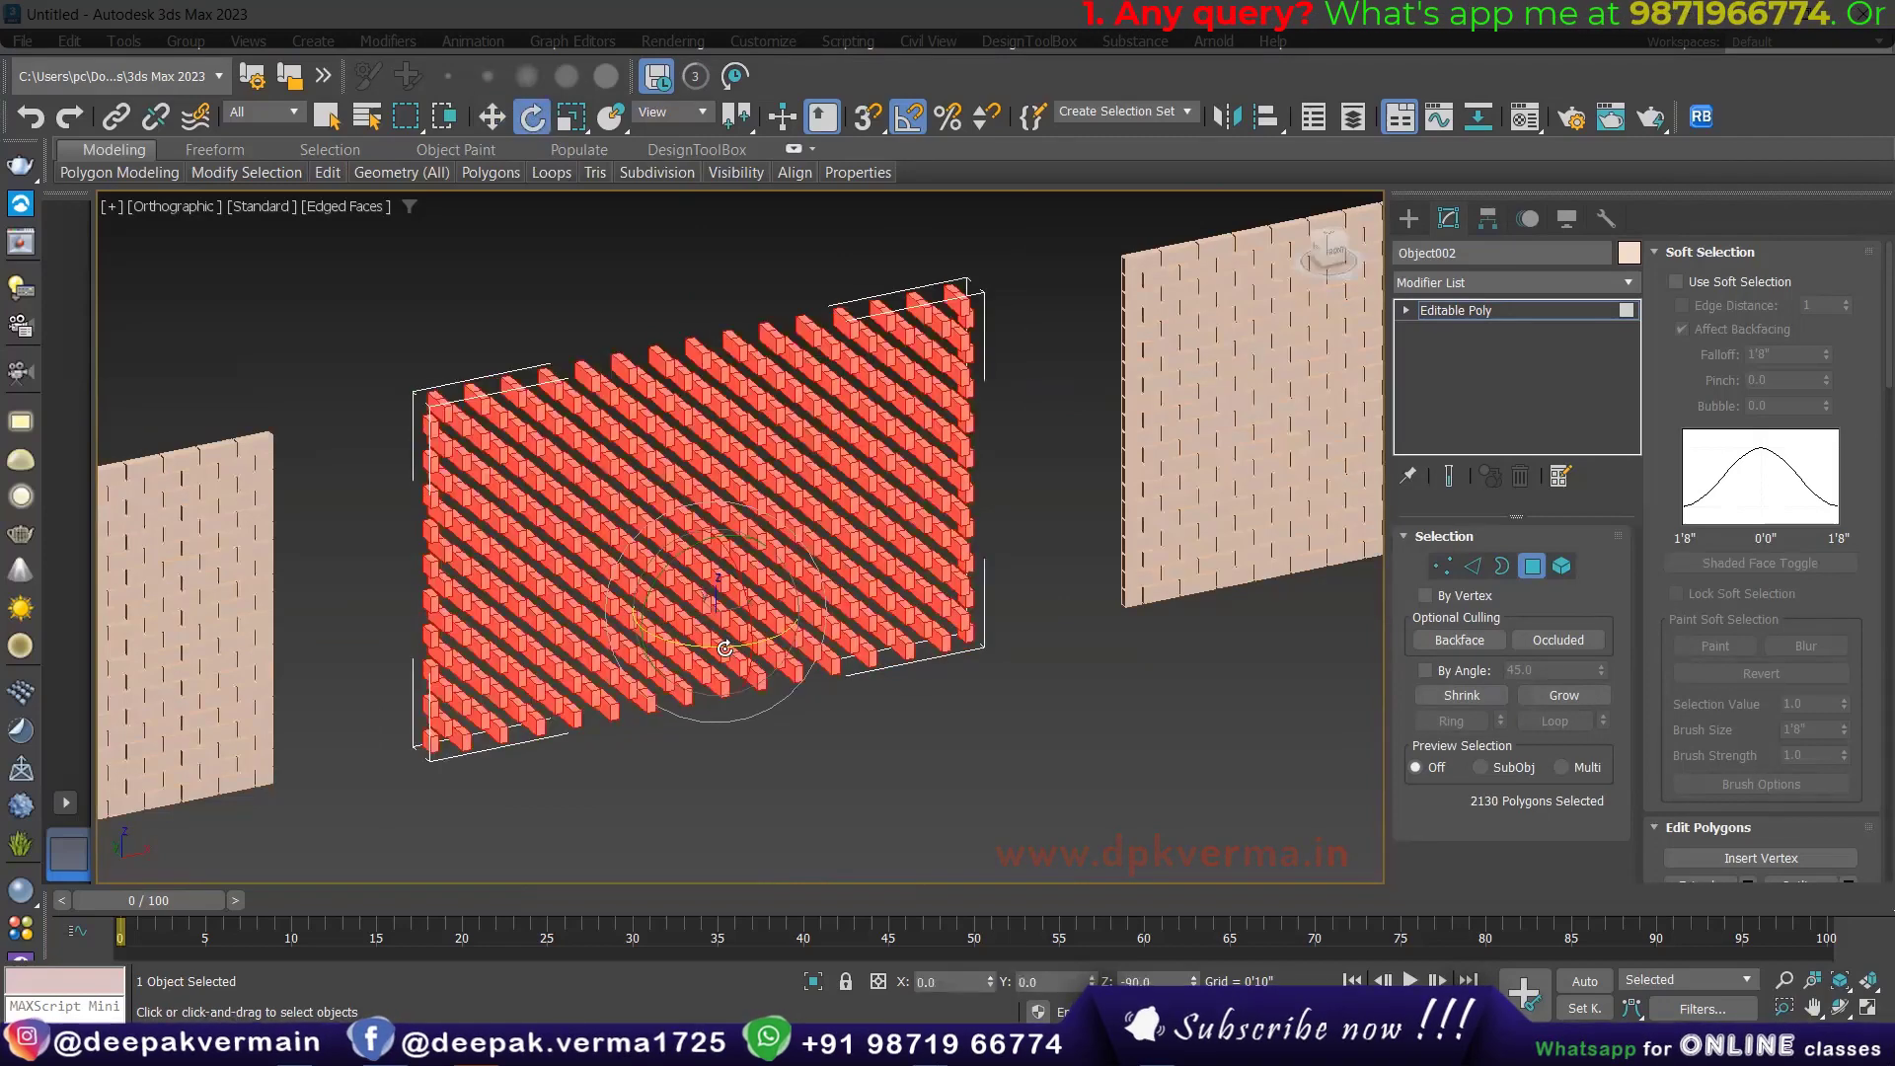
{"action": "key", "text": "ctrl+z"}
{"action": "key", "text": "a"}
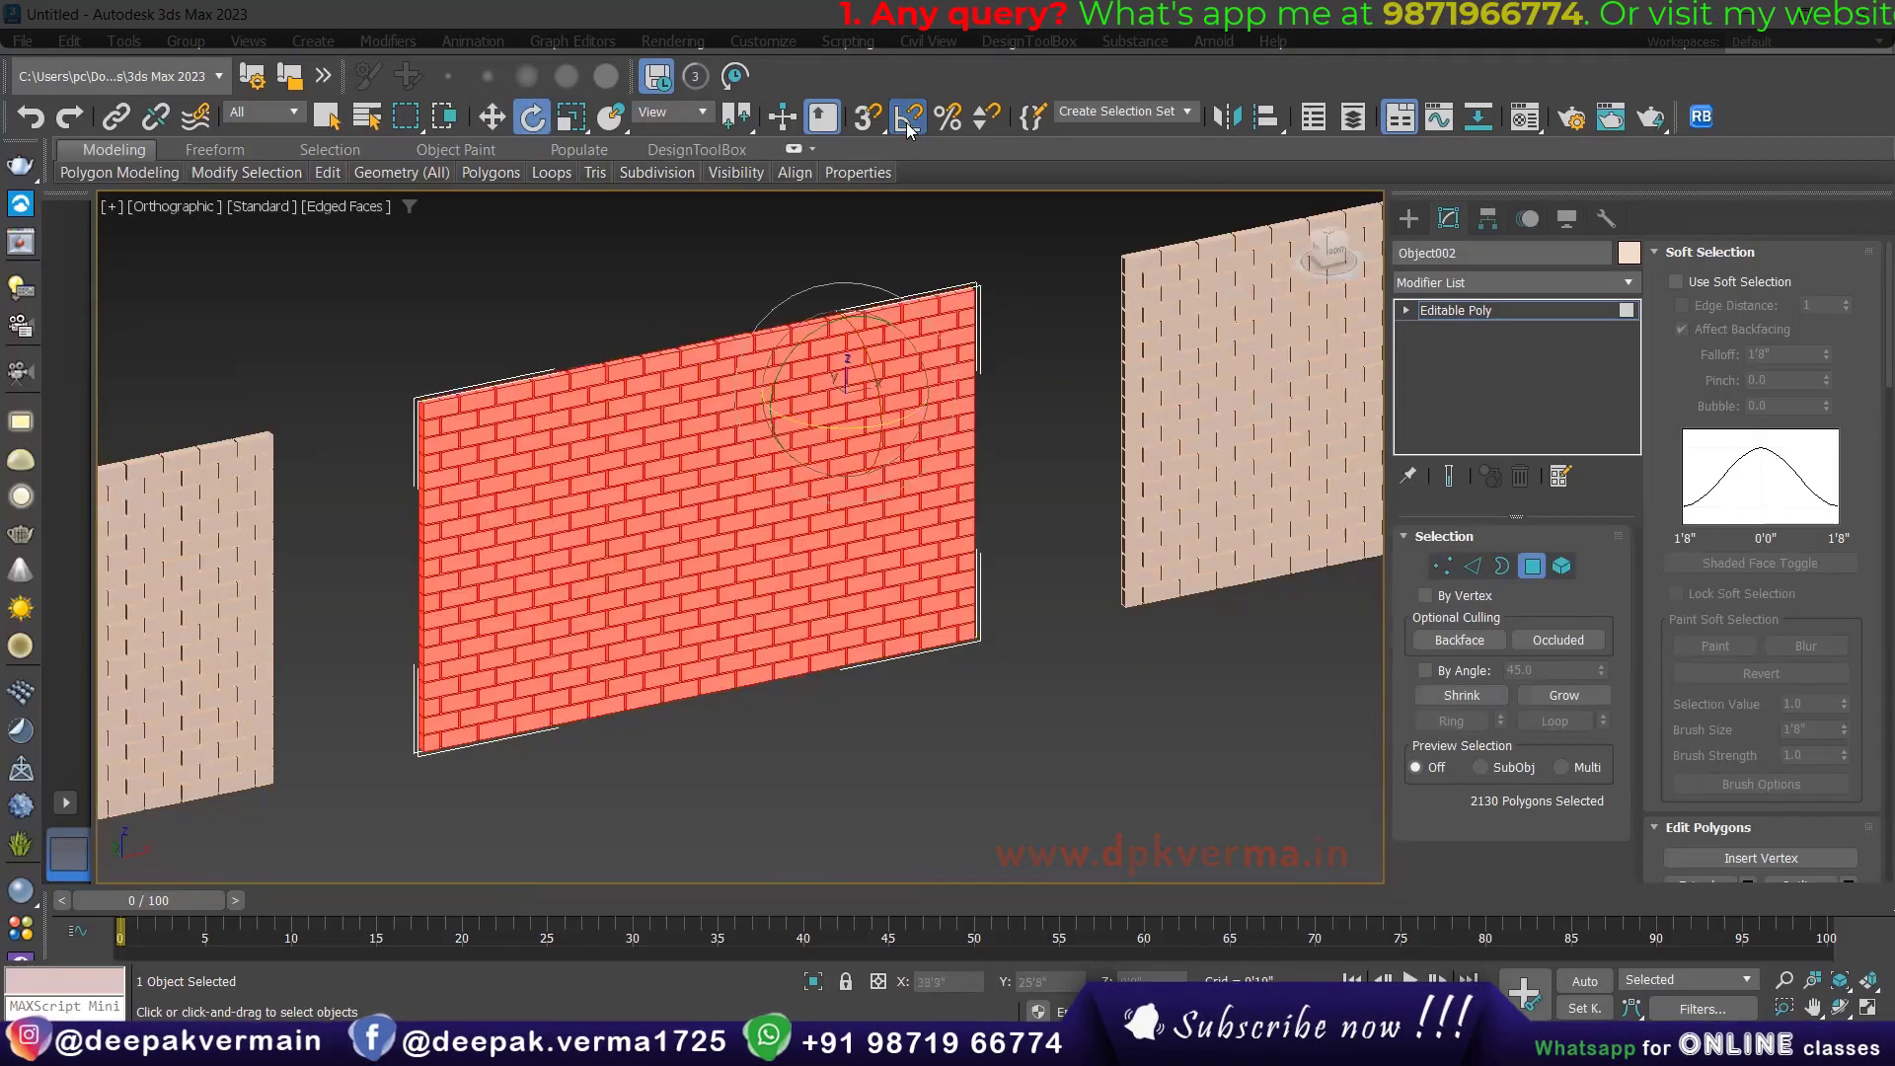
{"action": "left_click_drag", "start_coordinate": [833, 423], "coordinate": [681, 464]}
Step: View the twisted middle wall from the front and at oblique angles
{"action": "key", "text": "f"}
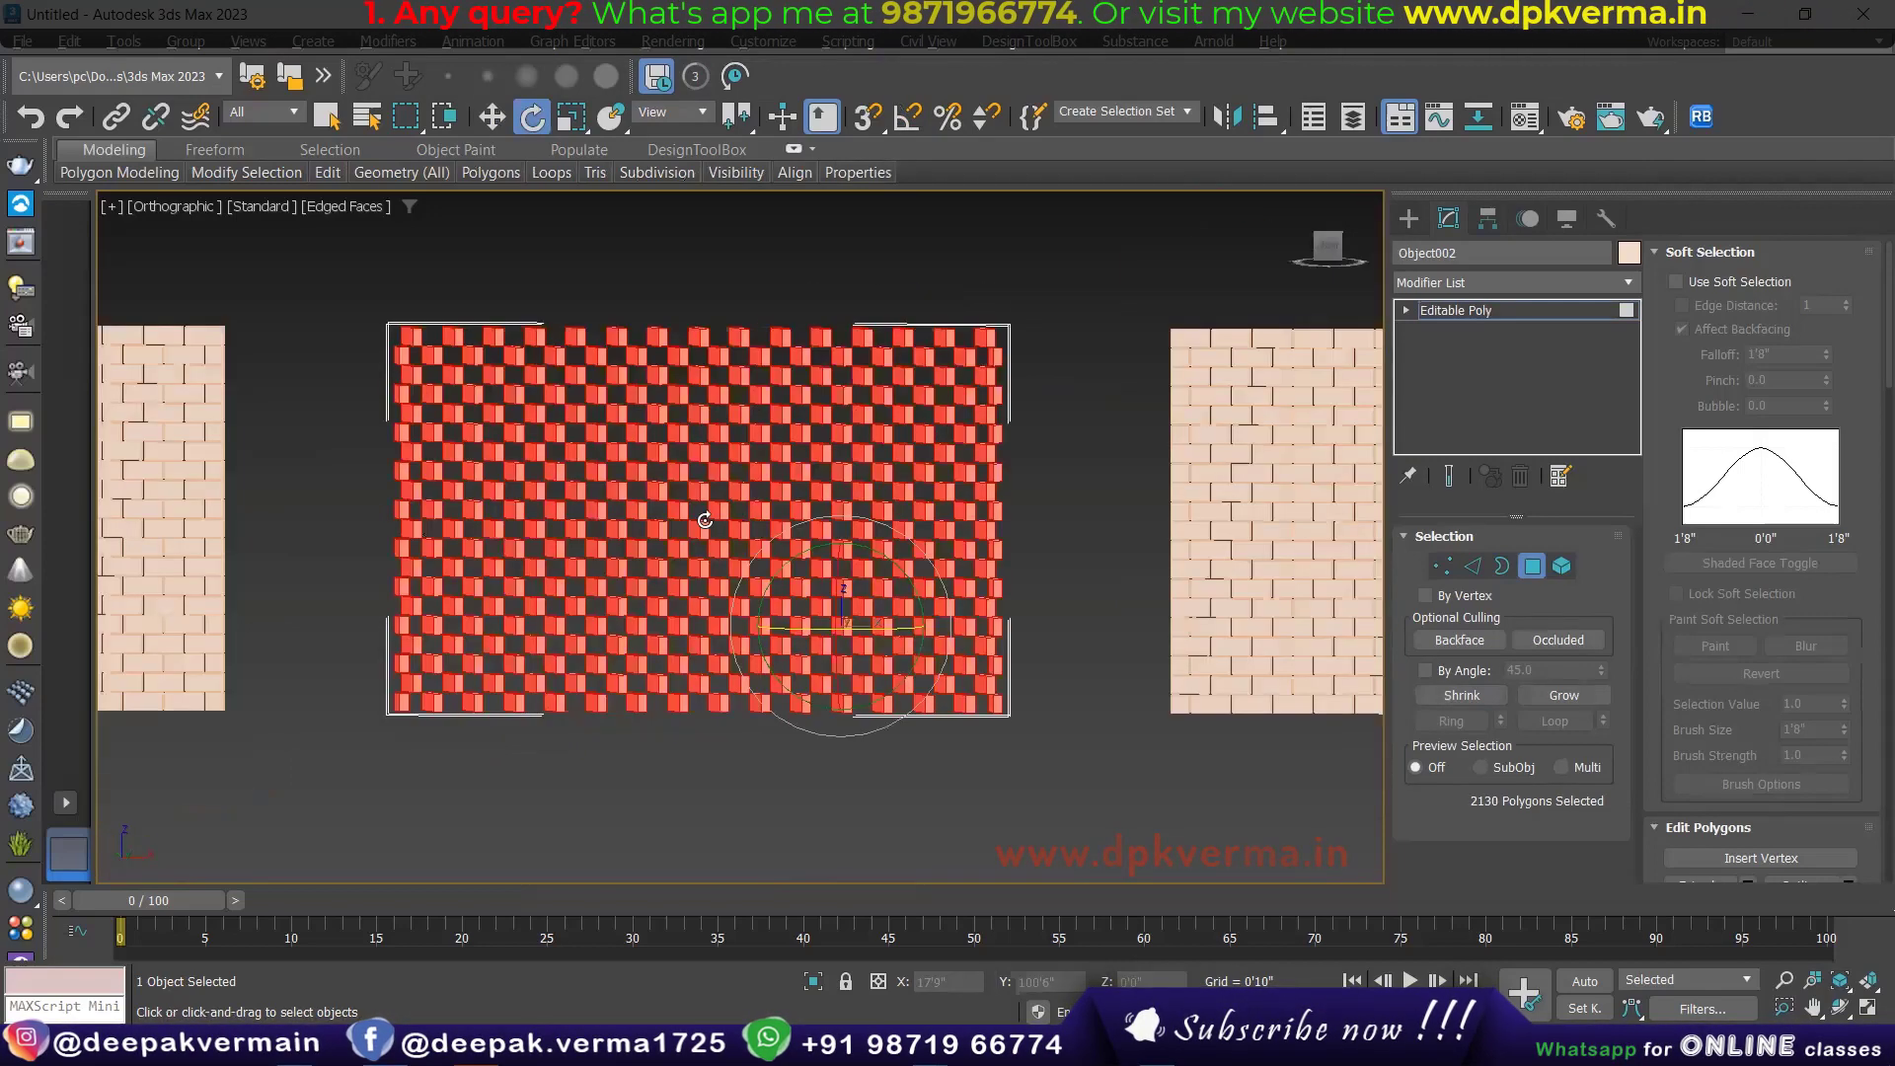
{"action": "middle_click_drag", "start_coordinate": [758, 563], "coordinate": [844, 644], "text": "alt"}
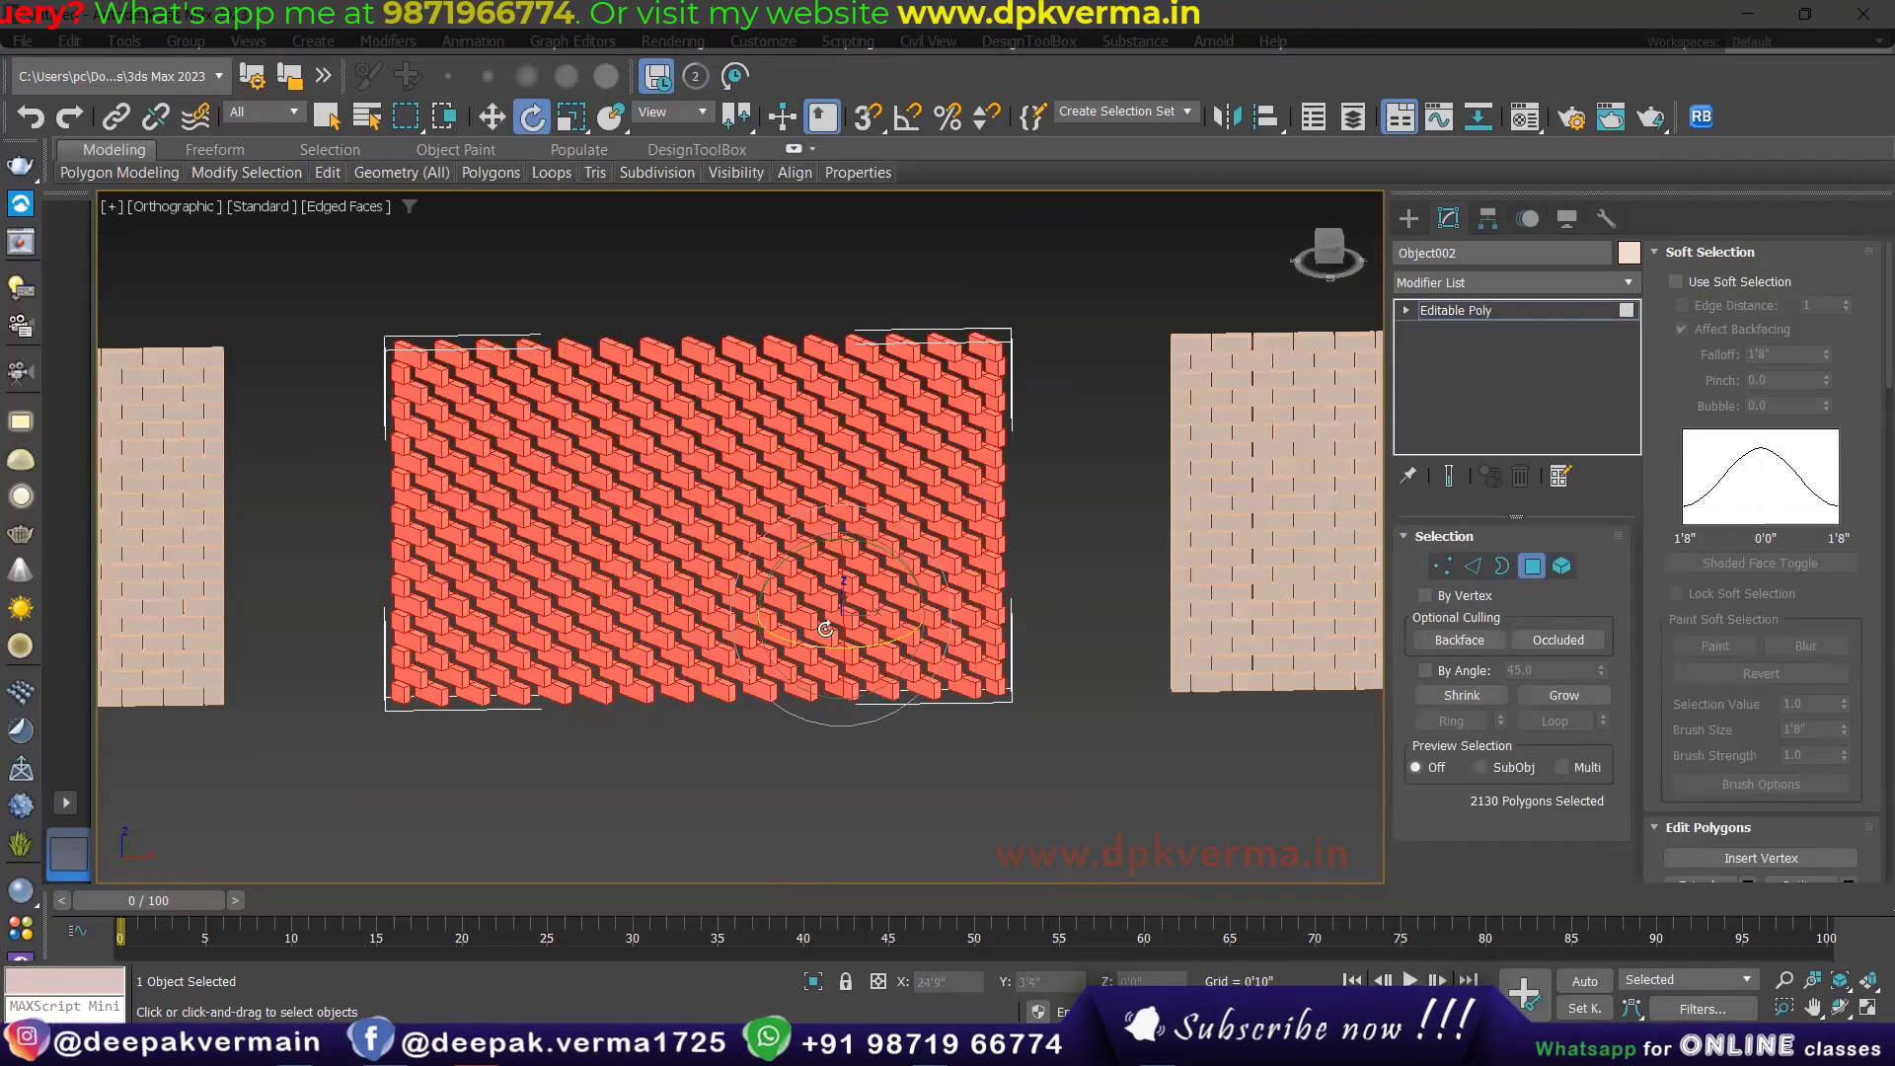
{"action": "mouse_move", "coordinate": [844, 645]}
{"action": "middle_mouse_down", "text": "alt"}
{"action": "mouse_move", "coordinate": [825, 607]}
{"action": "mouse_move", "coordinate": [1044, 464]}
{"action": "middle_mouse_up", "text": "alt"}
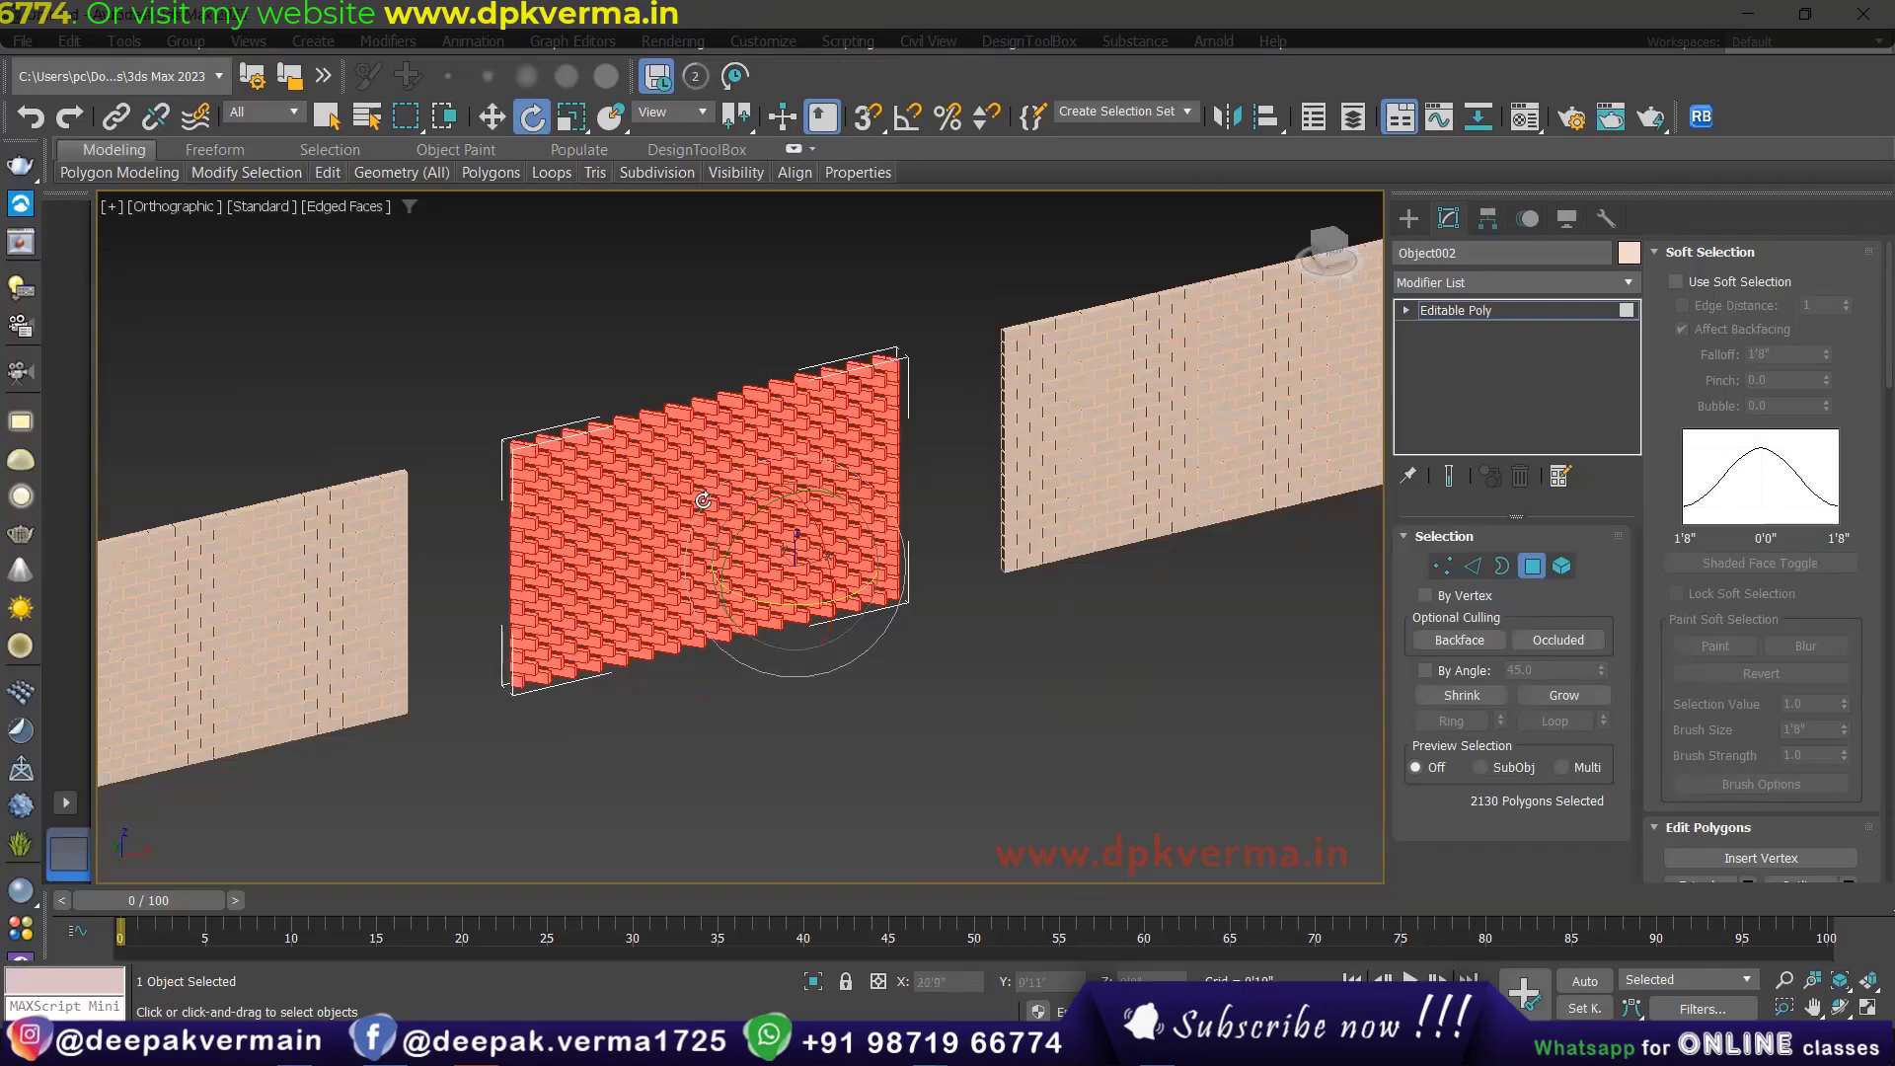
{"action": "middle_click_drag", "start_coordinate": [689, 516], "coordinate": [911, 460]}
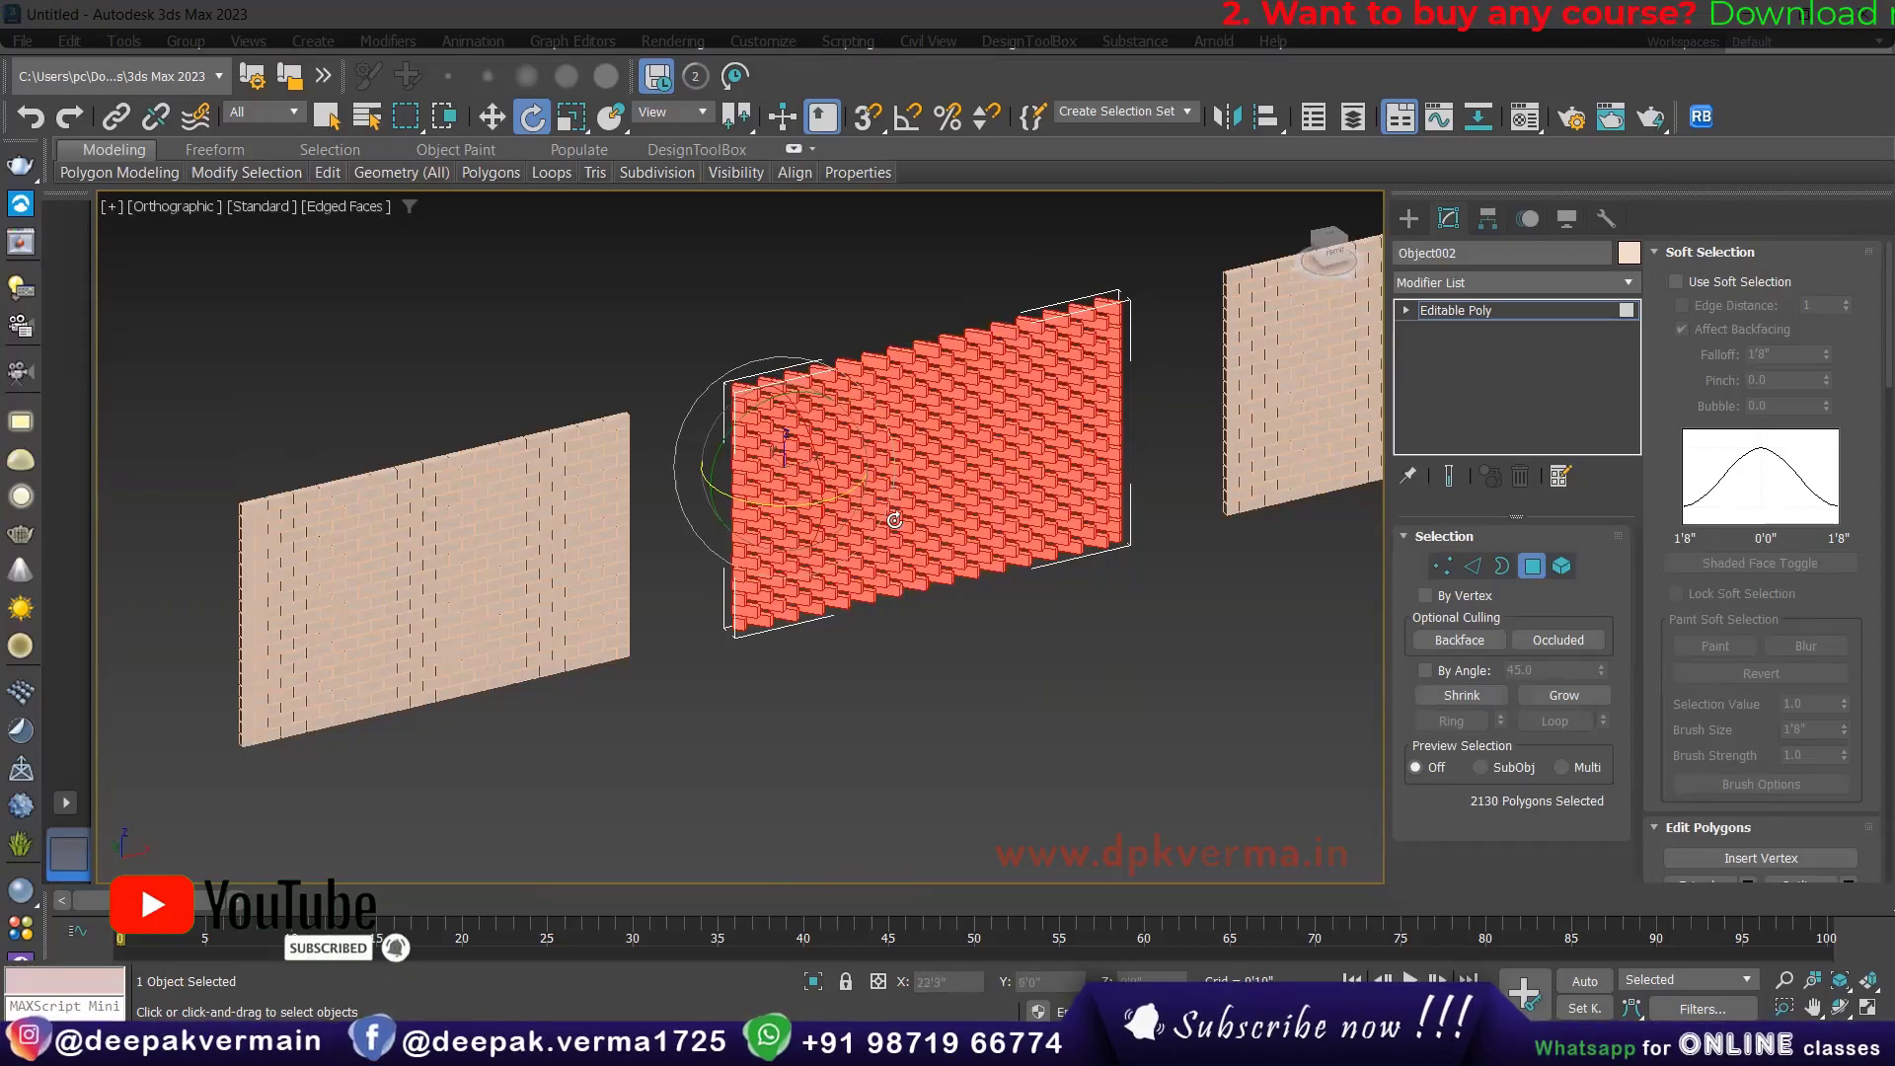
{"action": "mouse_move", "coordinate": [892, 524]}
{"action": "middle_mouse_down"}
{"action": "mouse_move", "coordinate": [770, 556]}
{"action": "mouse_move", "coordinate": [806, 627]}
{"action": "mouse_move", "coordinate": [559, 601]}
{"action": "middle_mouse_up"}
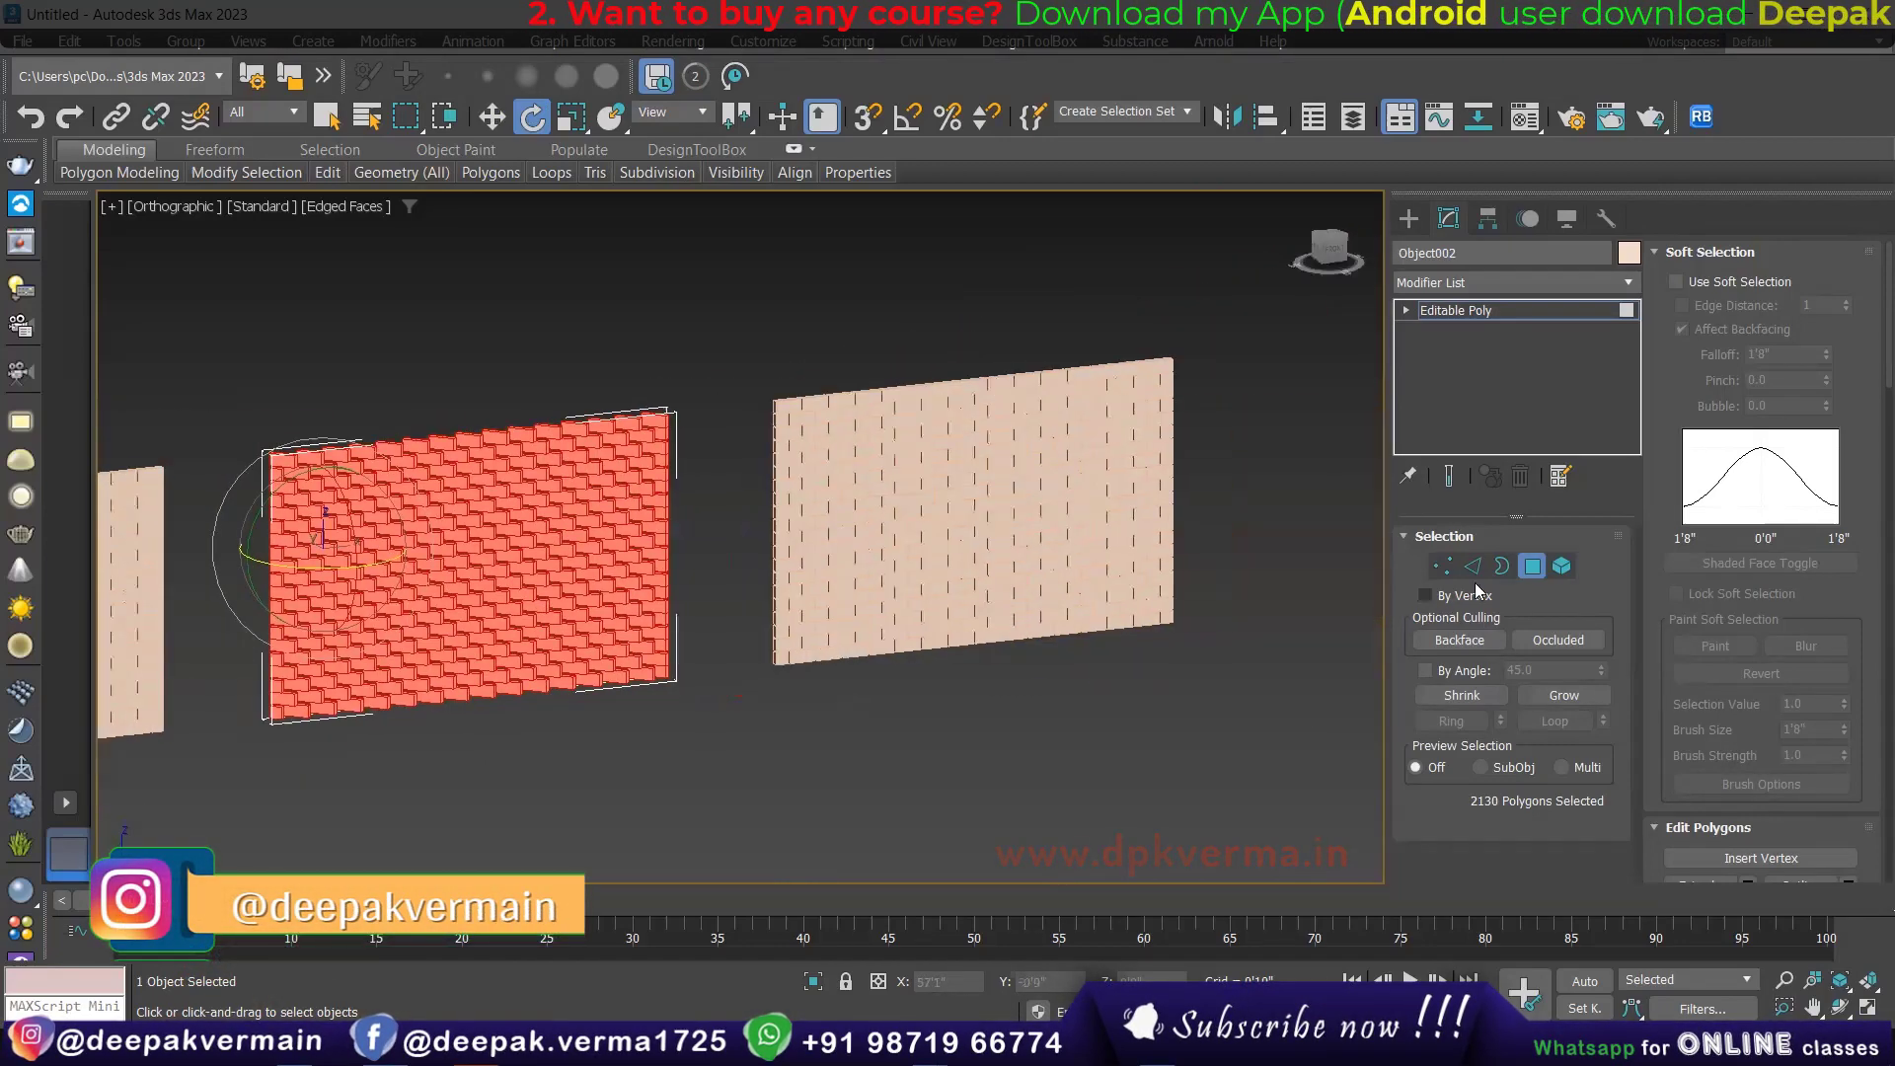
Step: Select all faces of the right-hand wall and scale them inward
{"action": "left_click", "coordinate": [1532, 565]}
{"action": "left_click", "coordinate": [1002, 508]}
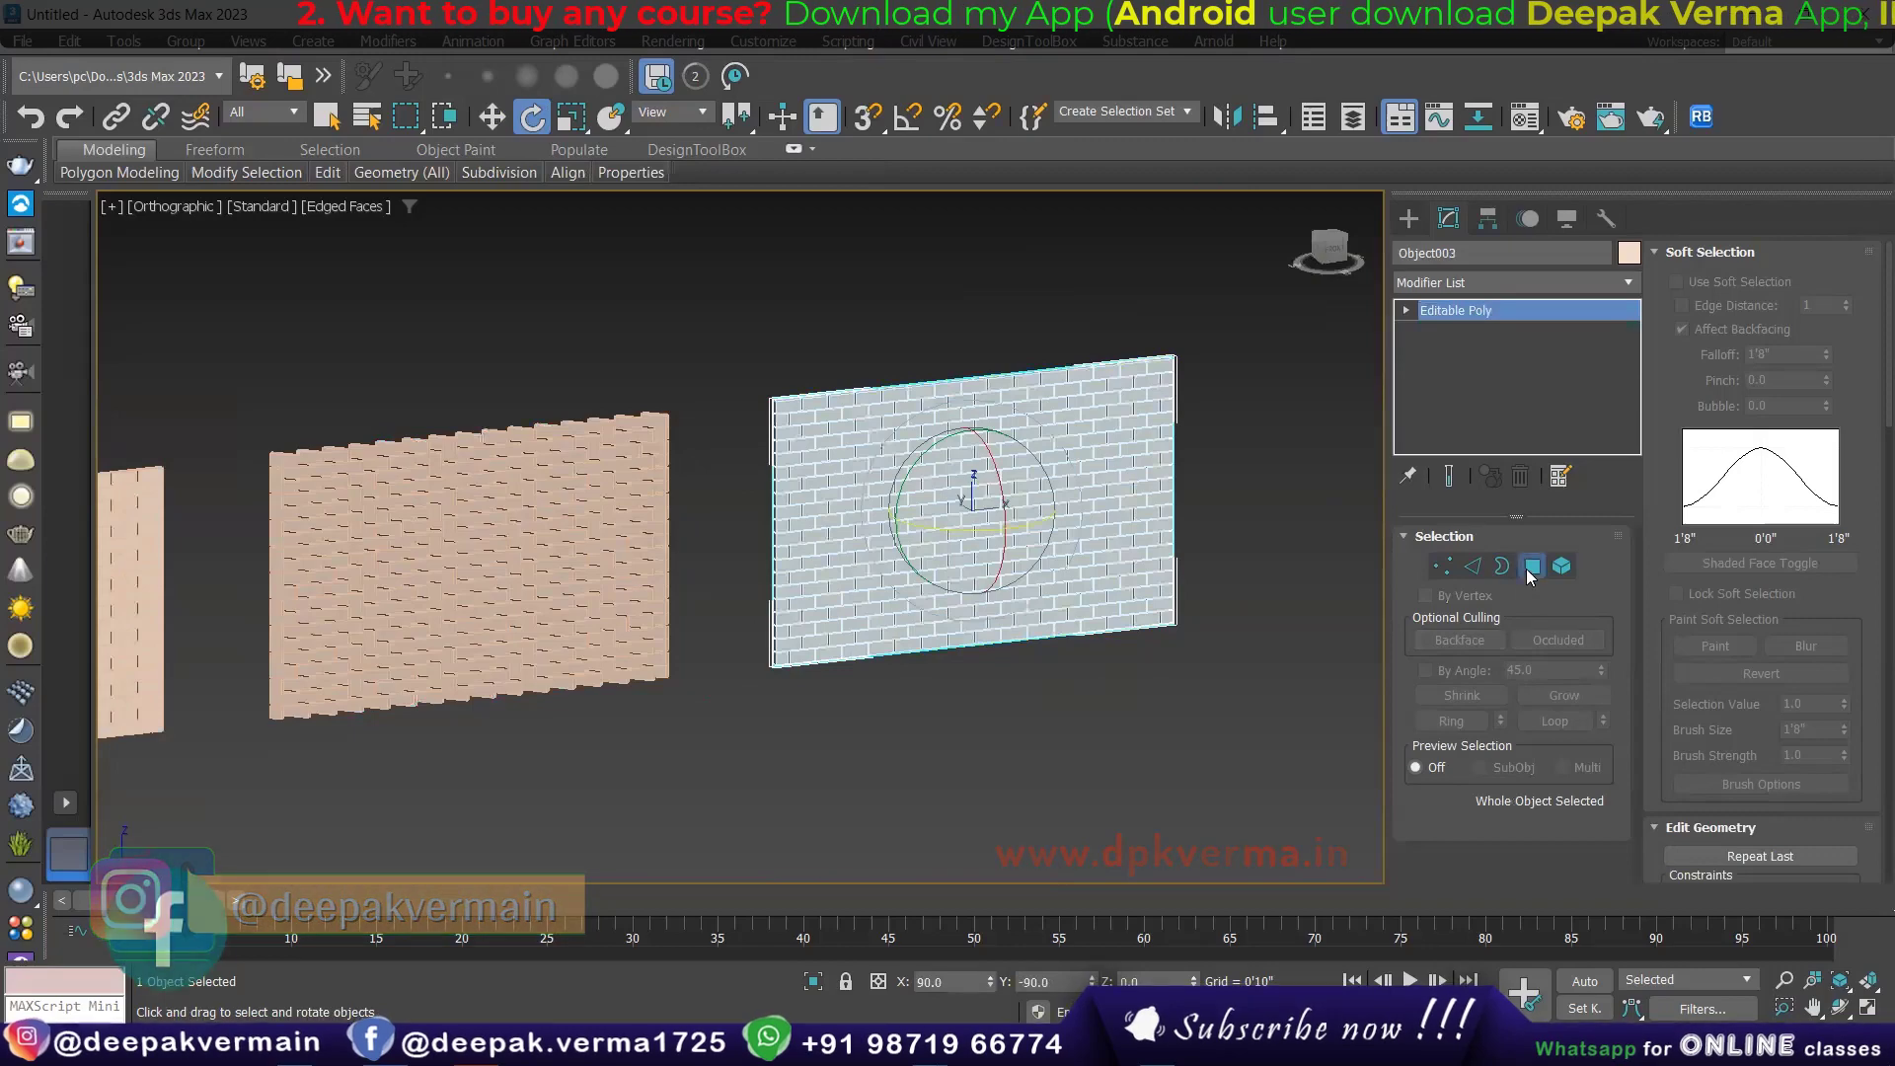
{"action": "left_click", "coordinate": [1532, 565]}
{"action": "left_click", "coordinate": [1040, 497]}
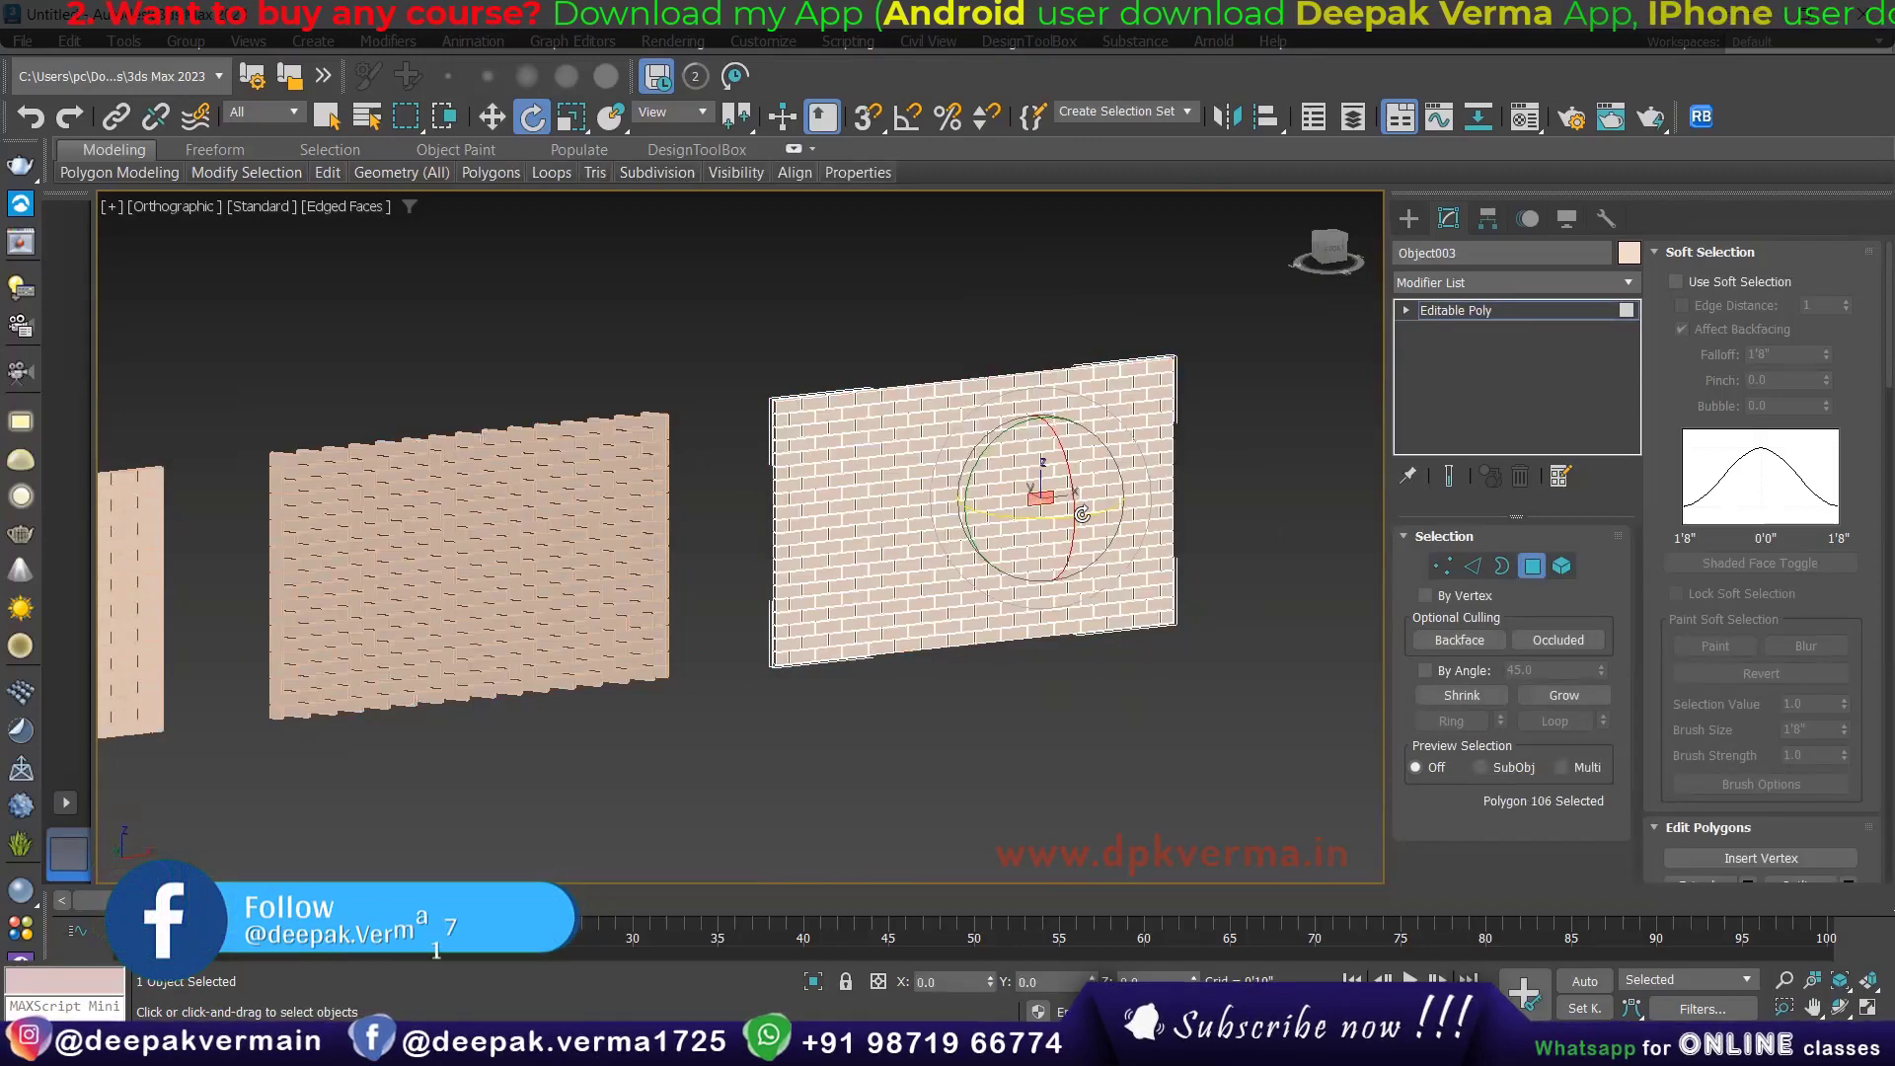
{"action": "key", "text": "ctrl+a"}
{"action": "left_click", "coordinate": [583, 118]}
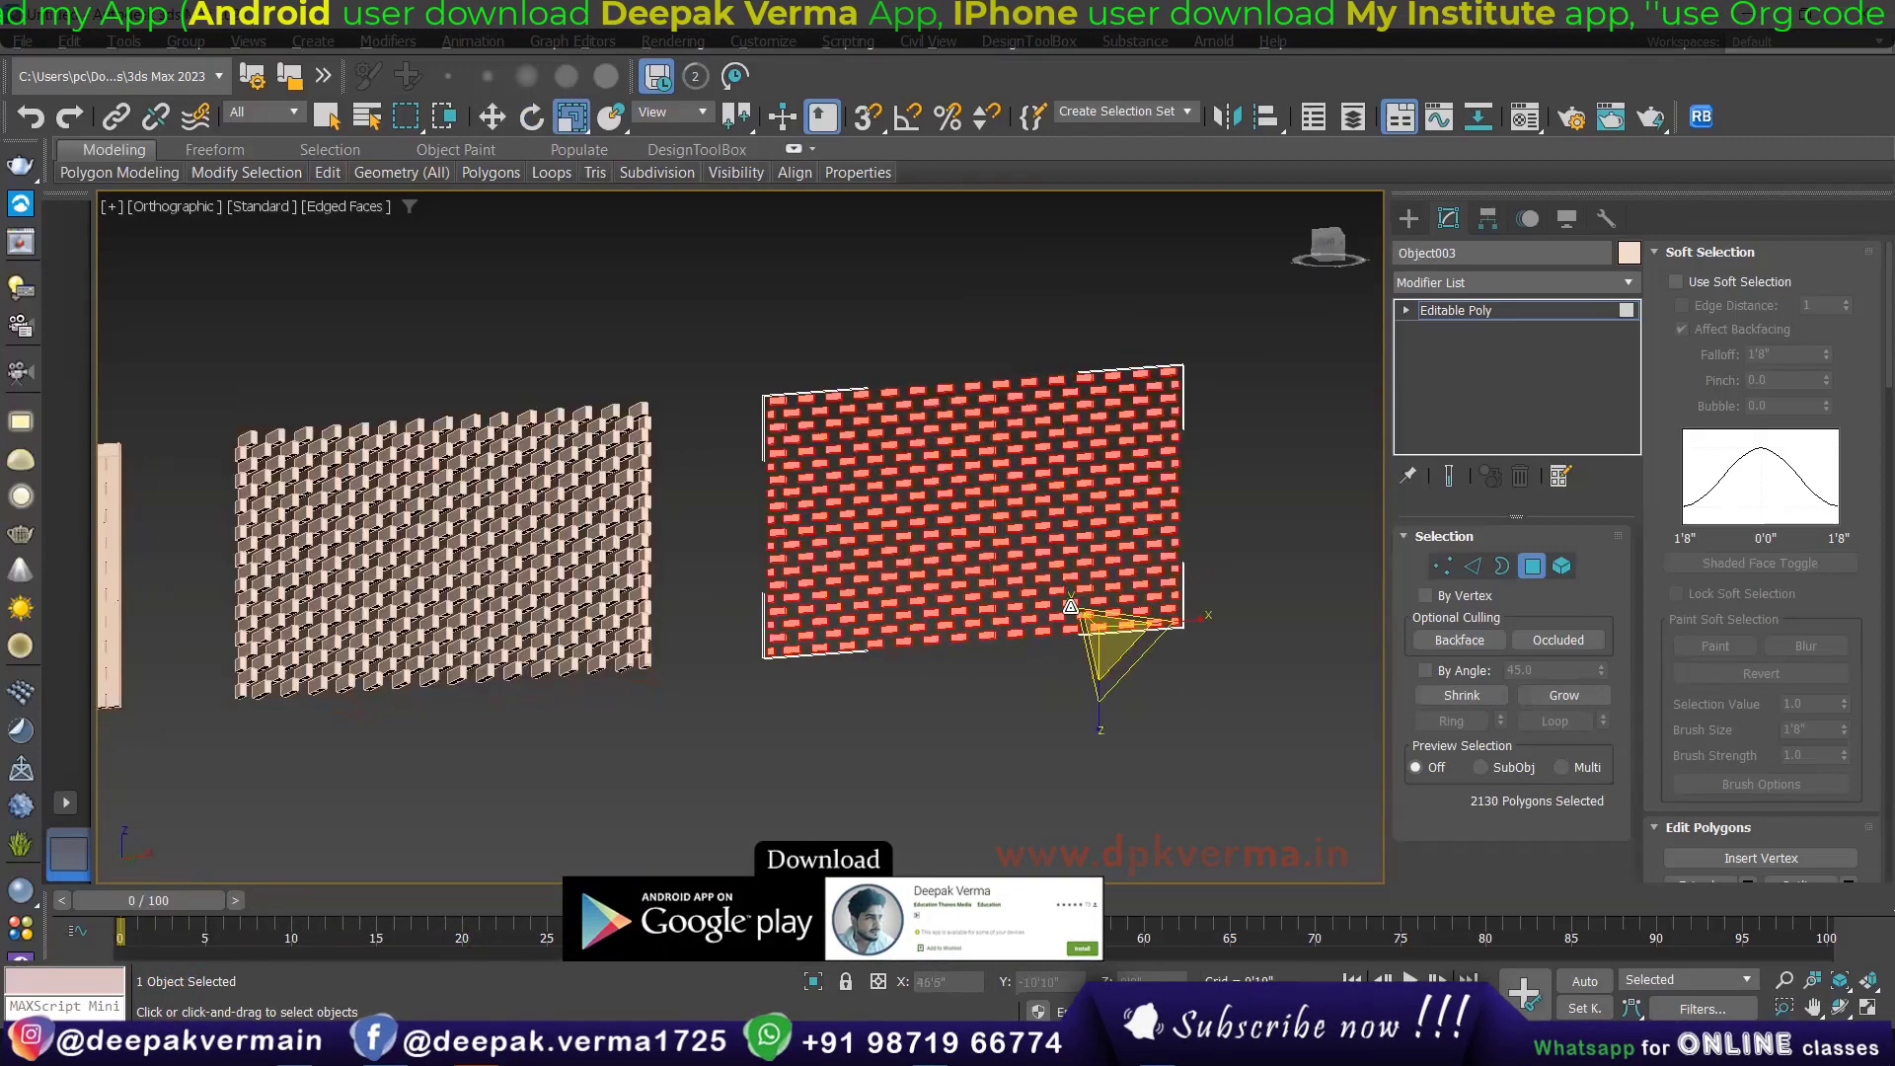
Step: Return to object level and reselect the middle wall, viewing the walls at an angle
{"action": "key", "text": "4"}
{"action": "key", "text": "6"}
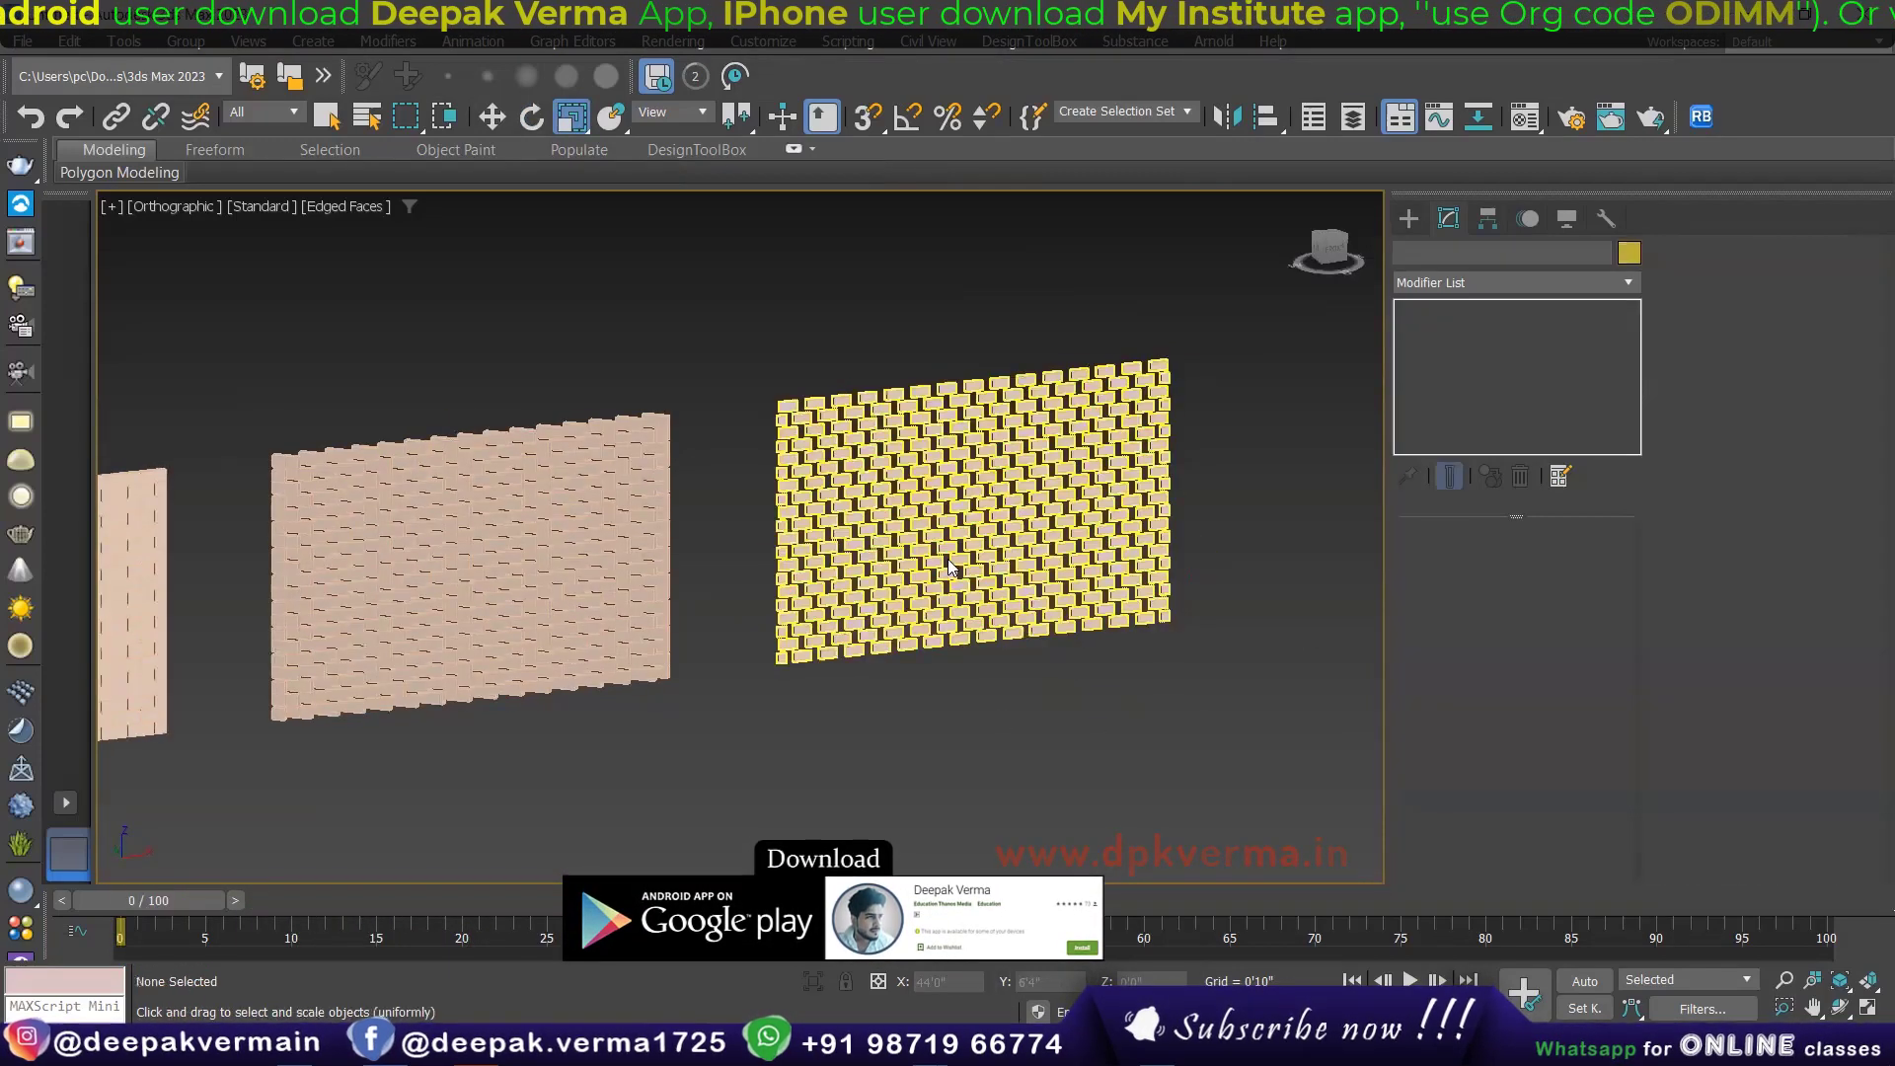
{"action": "scroll", "coordinate": [691, 592], "scroll_direction": "up", "scroll_amount": 3}
{"action": "scroll", "coordinate": [757, 608], "scroll_direction": "down", "scroll_amount": 3}
{"action": "scroll", "coordinate": [757, 609], "scroll_direction": "up", "scroll_amount": 5}
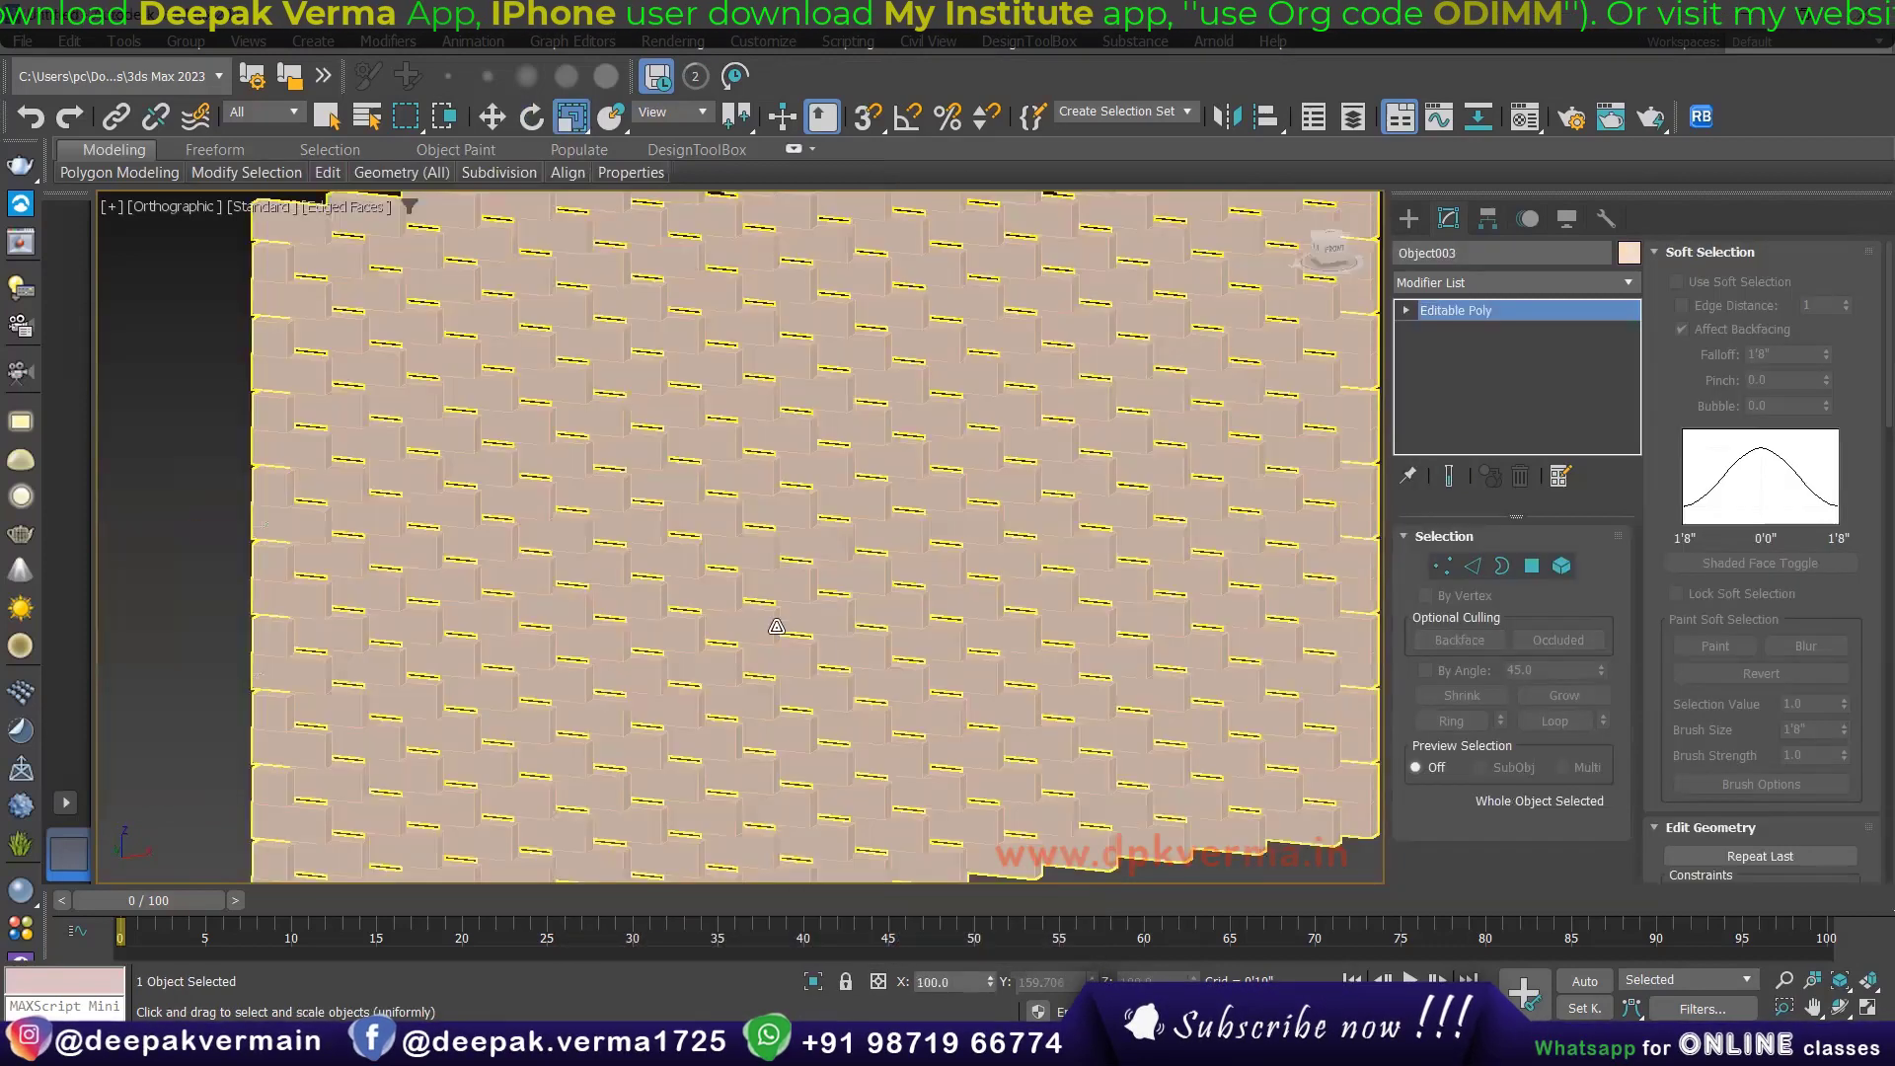
{"action": "left_click", "coordinate": [915, 652]}
{"action": "scroll", "coordinate": [923, 659], "scroll_direction": "down", "scroll_amount": 3}
{"action": "middle_click_drag", "start_coordinate": [945, 682], "coordinate": [1105, 641], "text": "alt"}
Step: Select the flat left wall and add a Morpher modifier from the Modifier List
{"action": "left_click", "coordinate": [648, 590]}
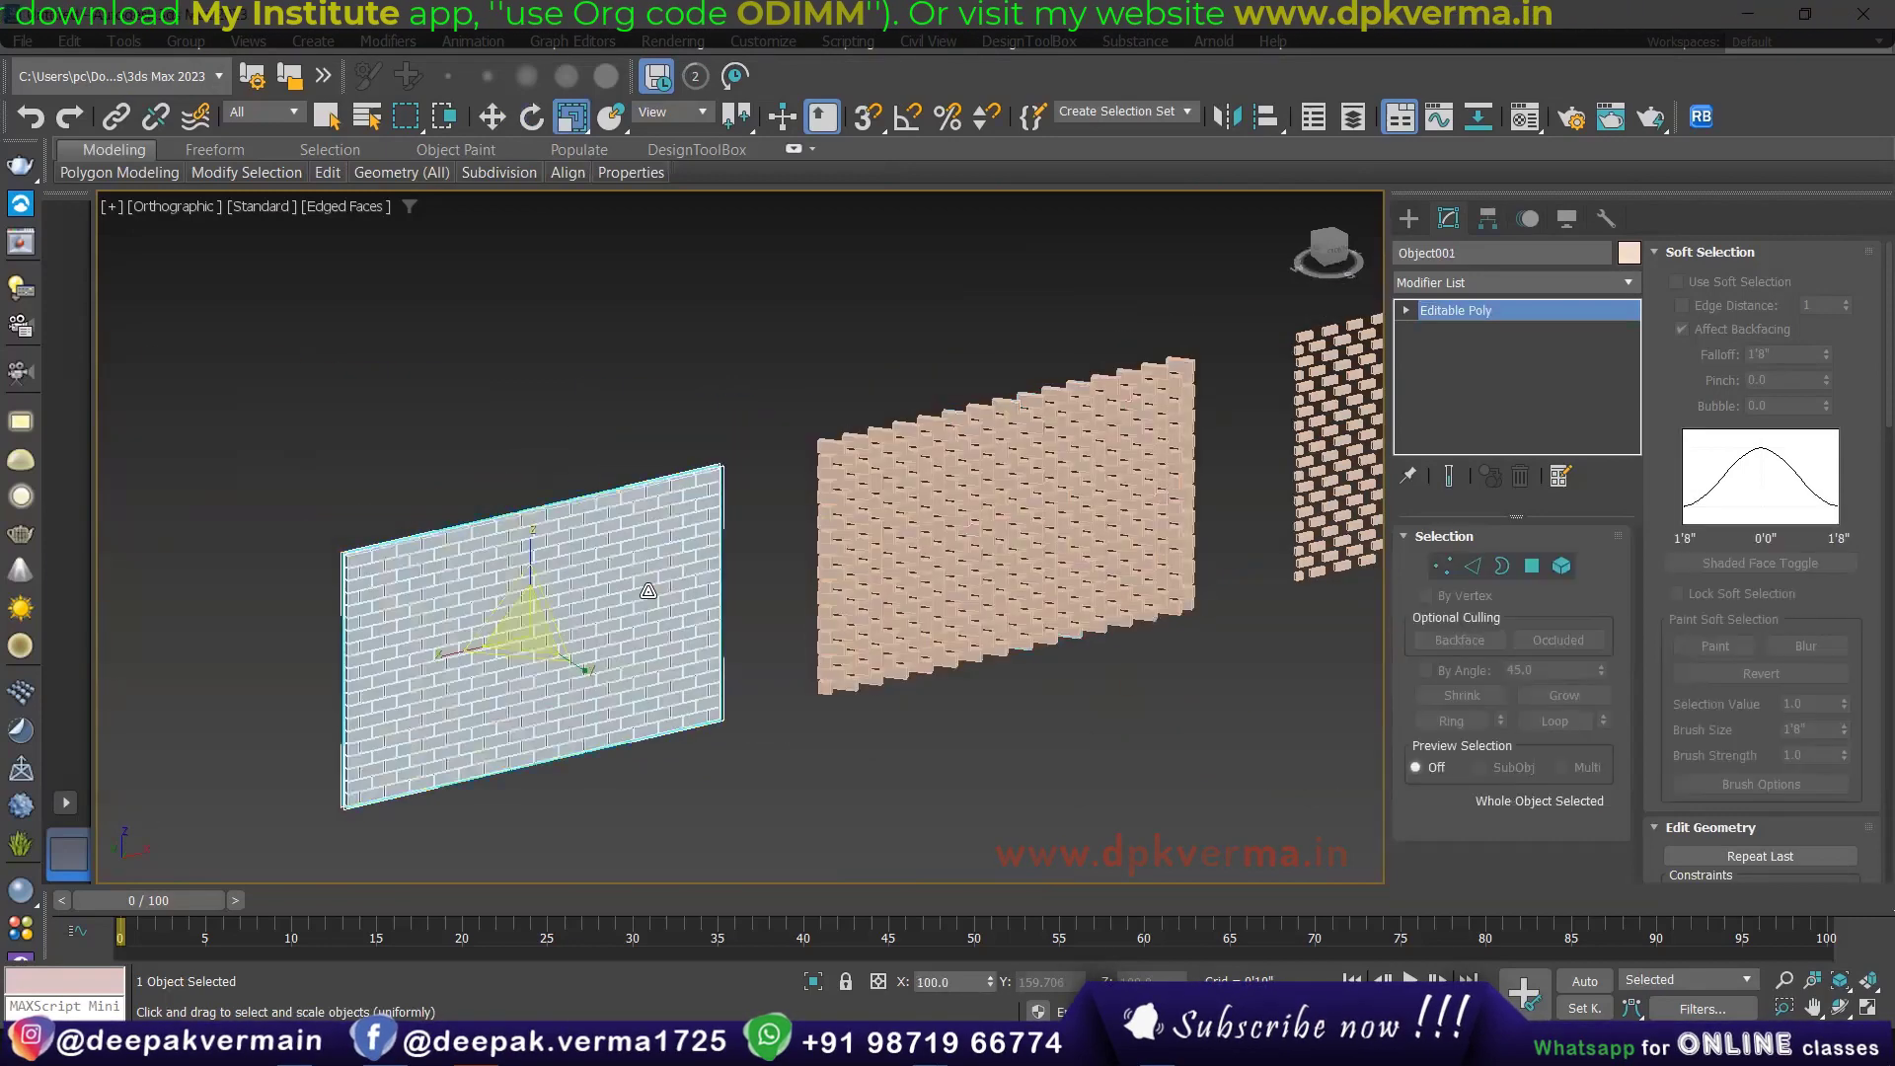
{"action": "key", "text": "w"}
{"action": "left_click", "coordinate": [1452, 285]}
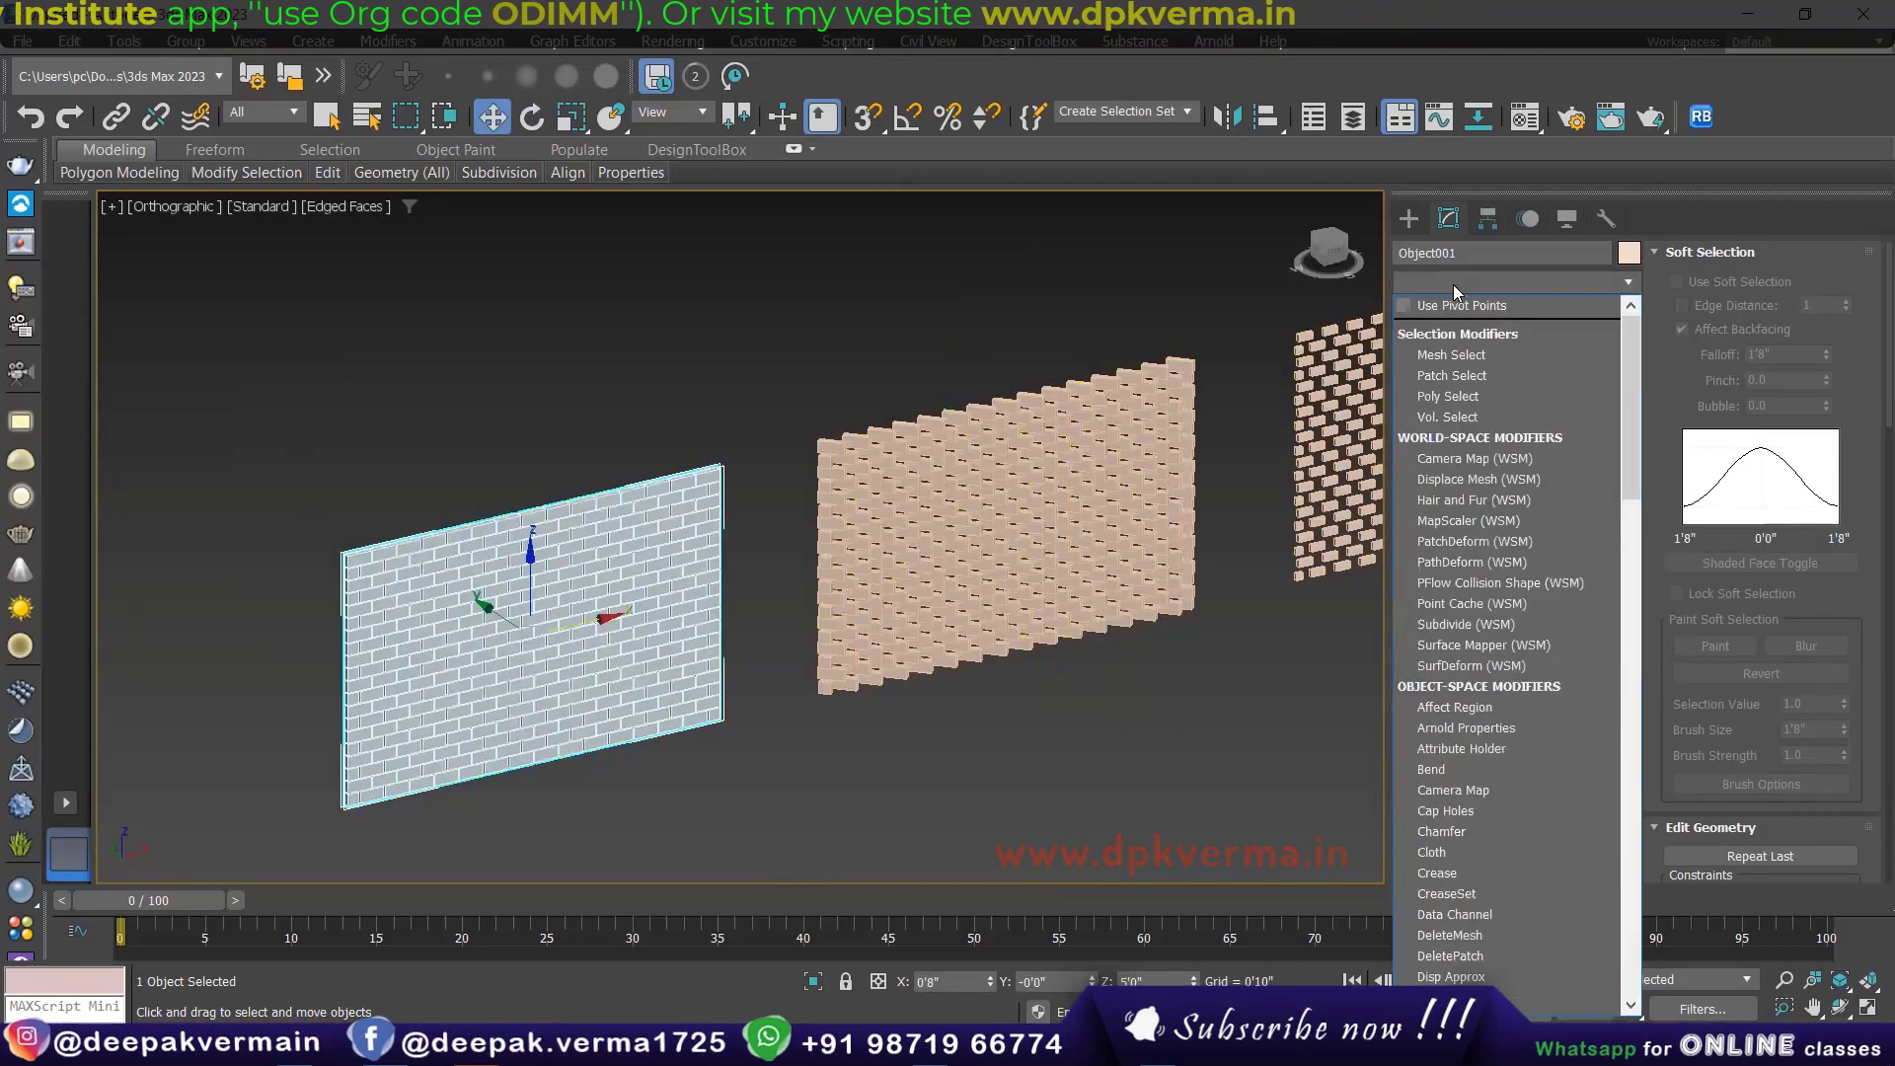
{"action": "key", "text": "m"}
{"action": "key", "text": "m"}
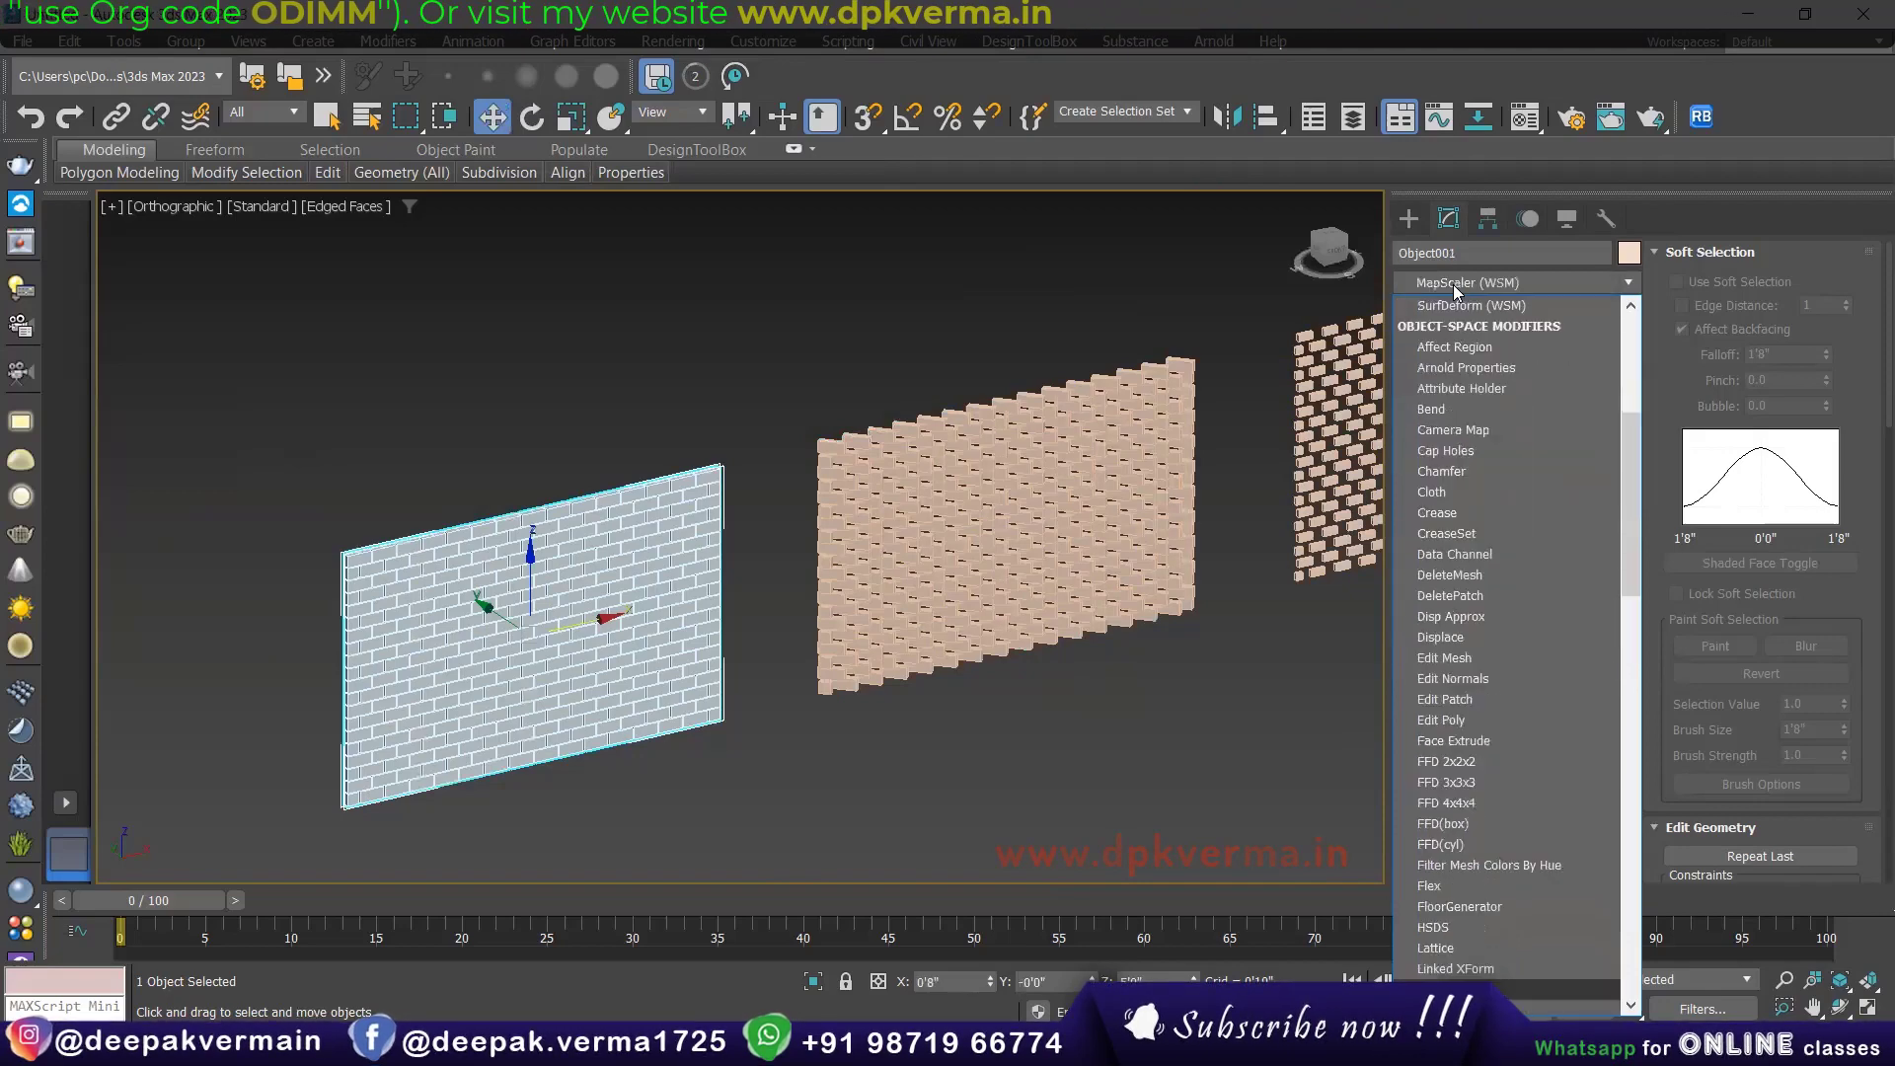
{"action": "key", "text": "m"}
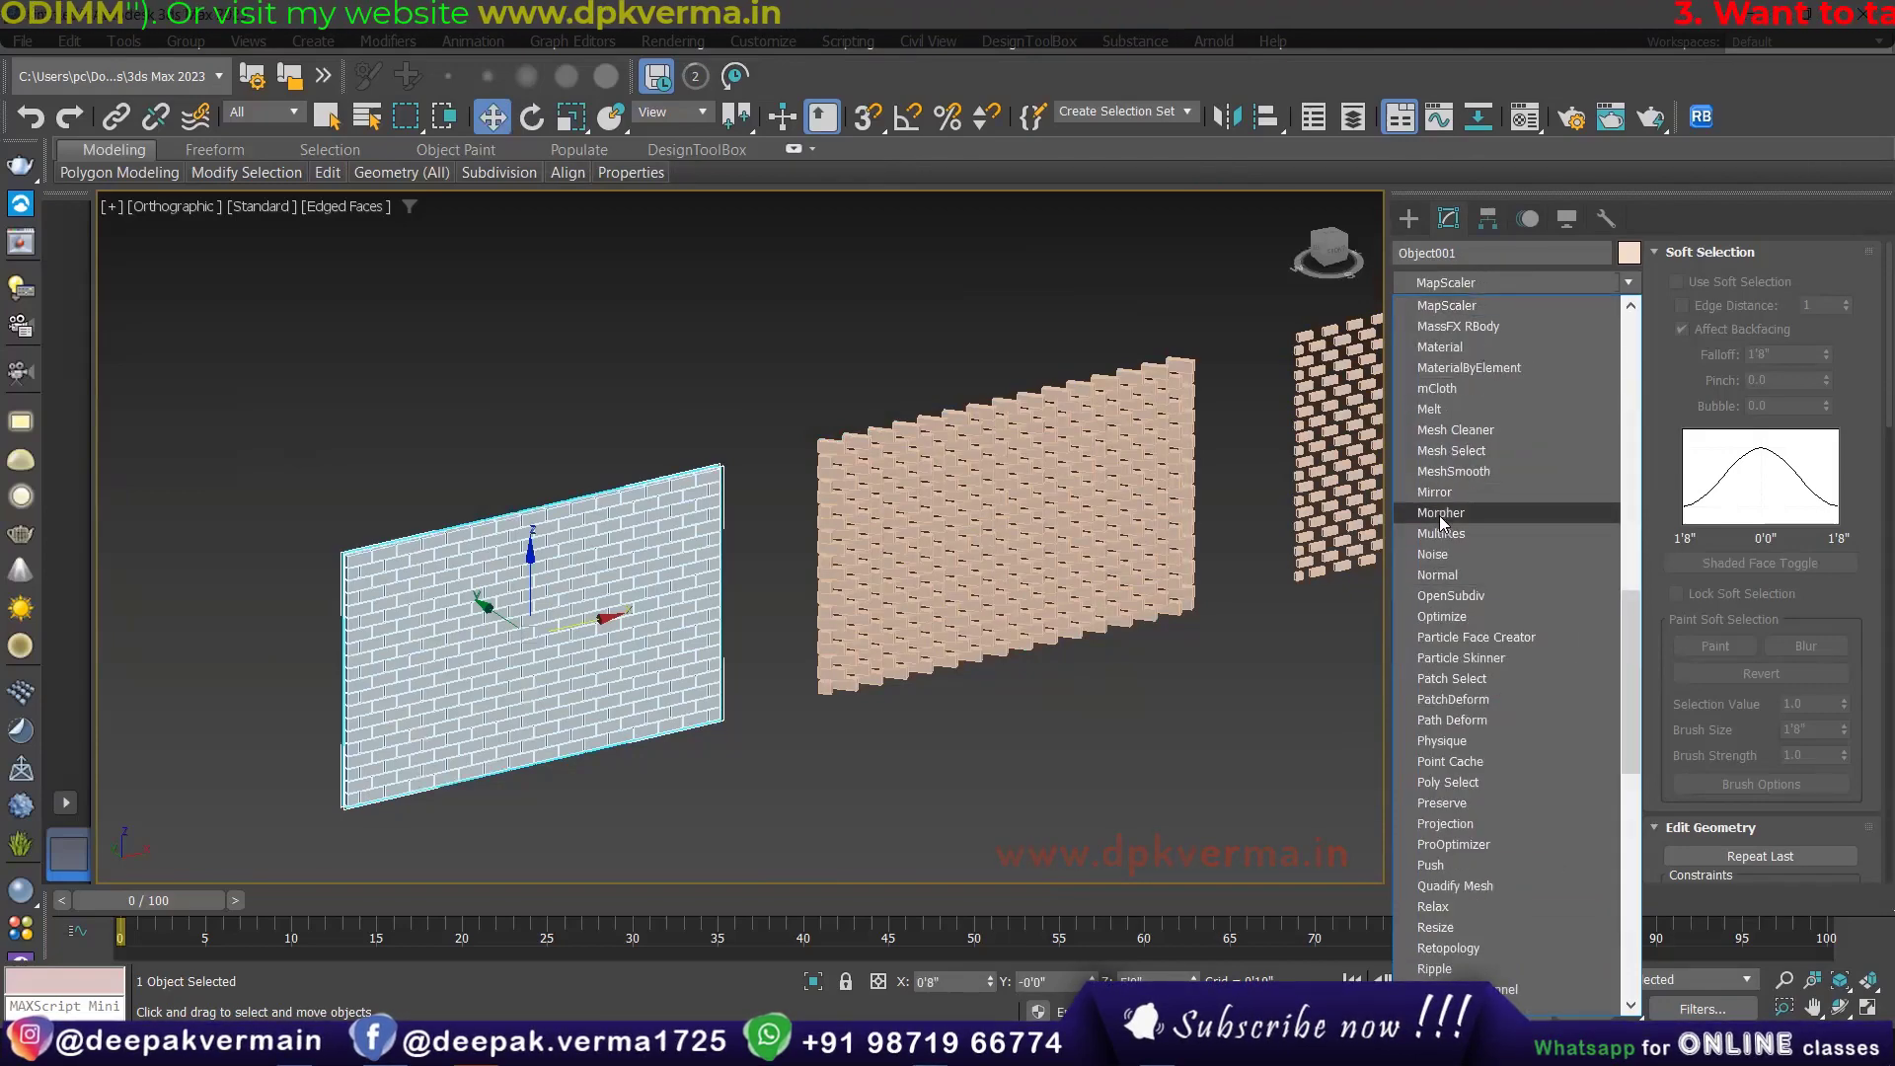
{"action": "left_click", "coordinate": [1438, 513]}
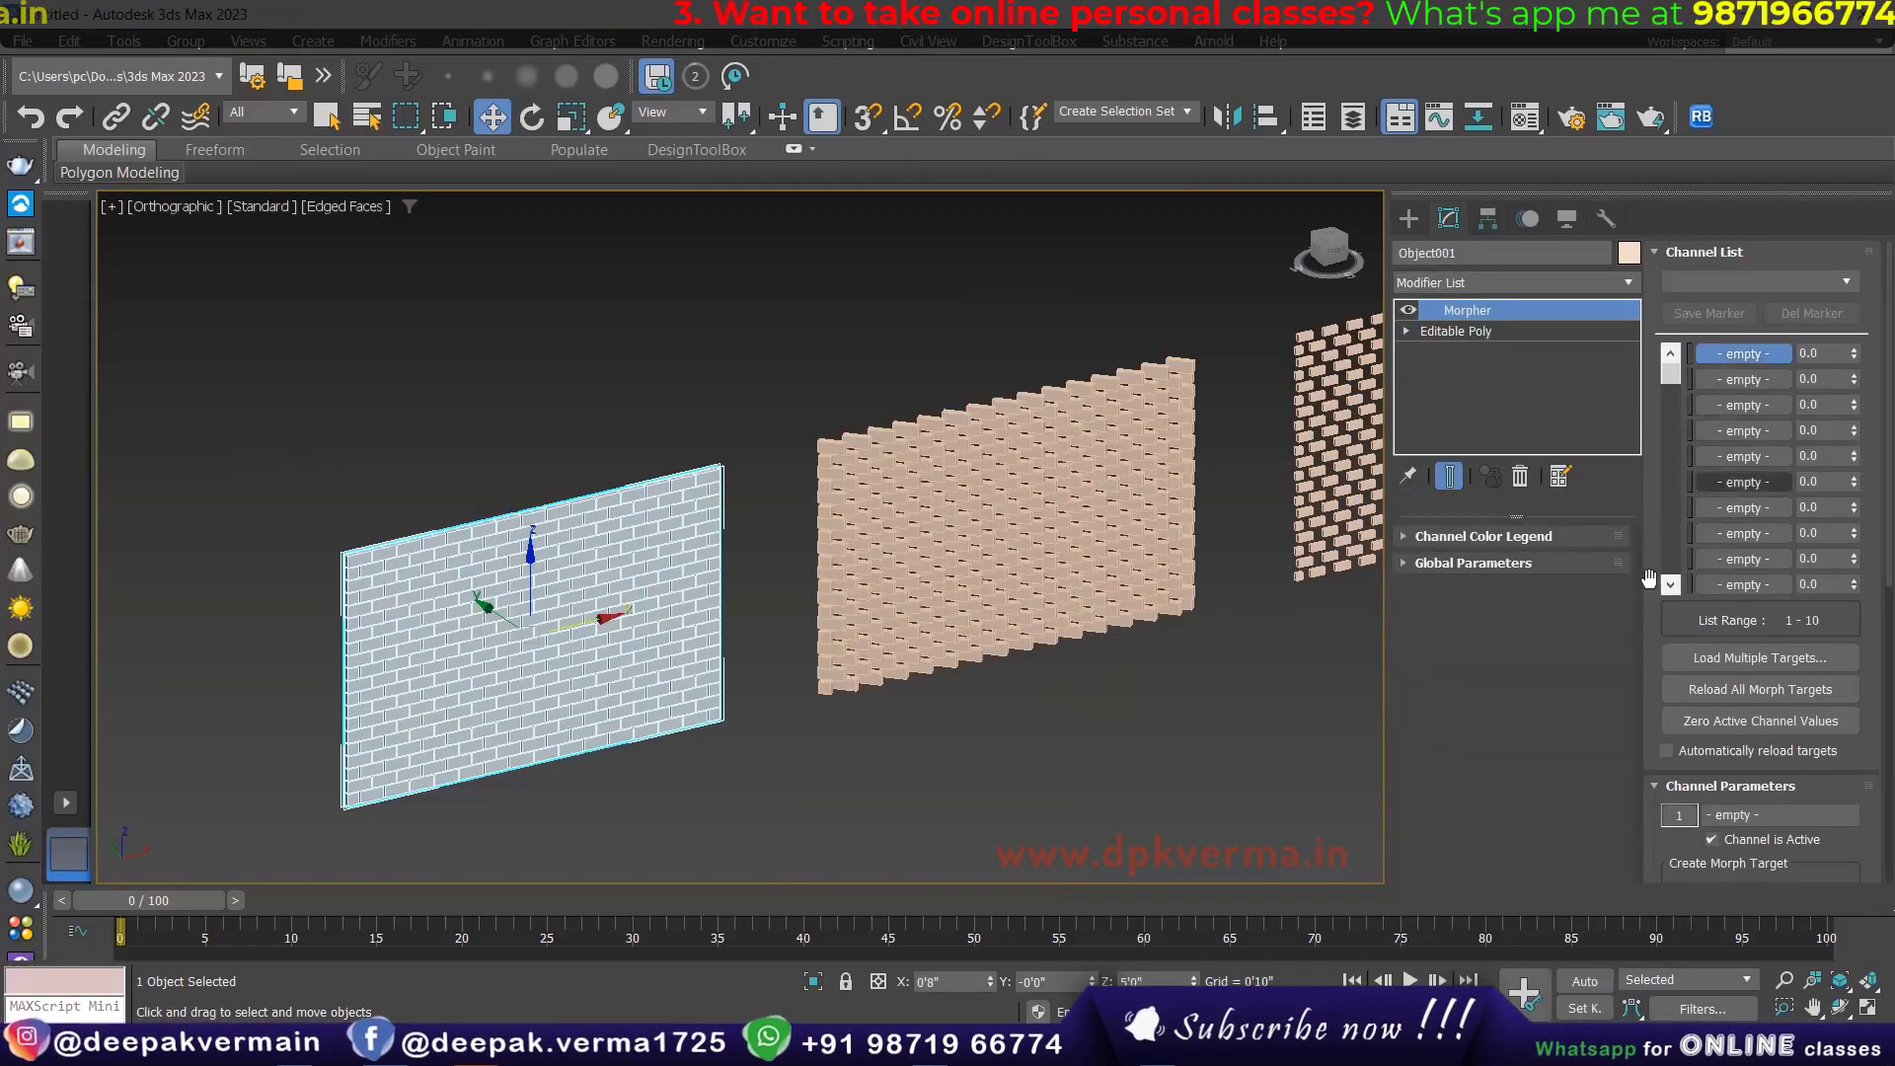
{"action": "scroll", "coordinate": [1204, 610], "scroll_direction": "down", "scroll_amount": 2}
{"action": "scroll", "coordinate": [1304, 460], "scroll_direction": "down", "scroll_amount": 1}
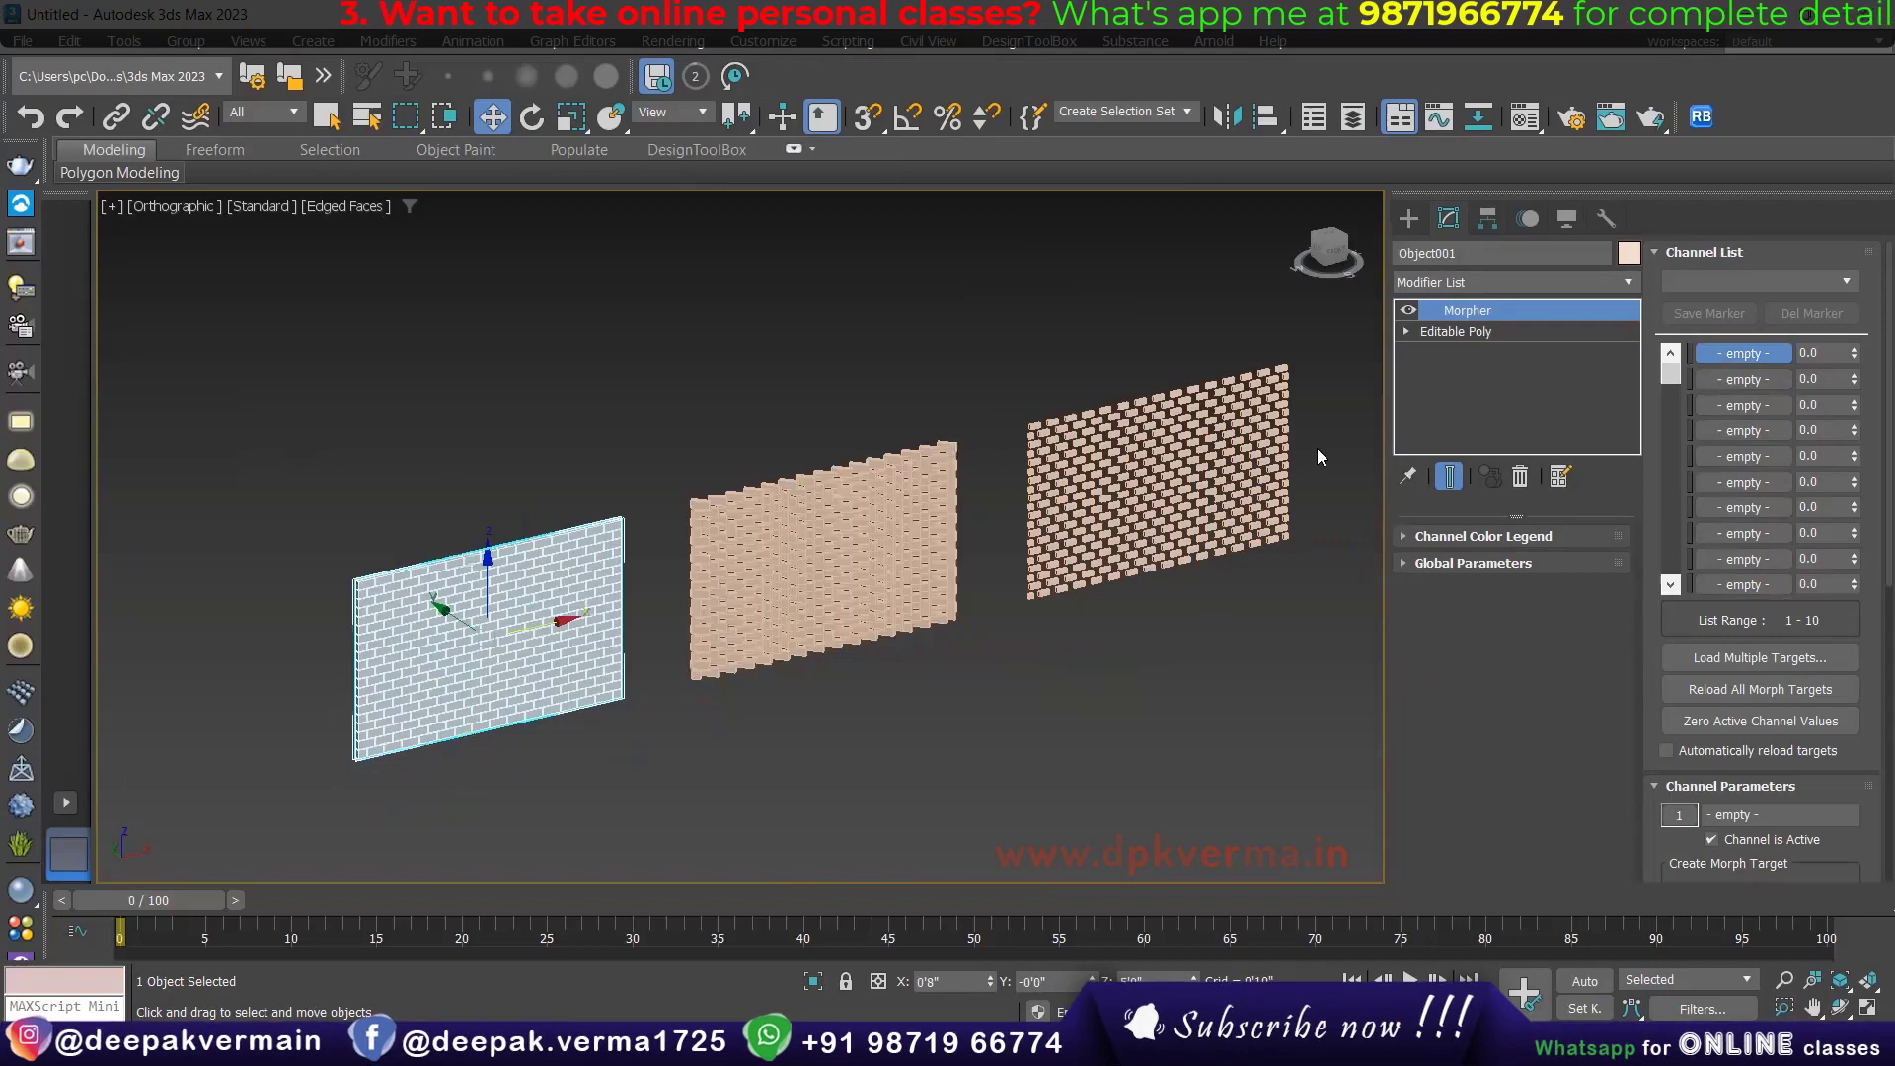
{"action": "scroll", "coordinate": [334, 702], "scroll_direction": "up", "scroll_amount": 2}
{"action": "scroll", "coordinate": [335, 703], "scroll_direction": "up", "scroll_amount": 2}
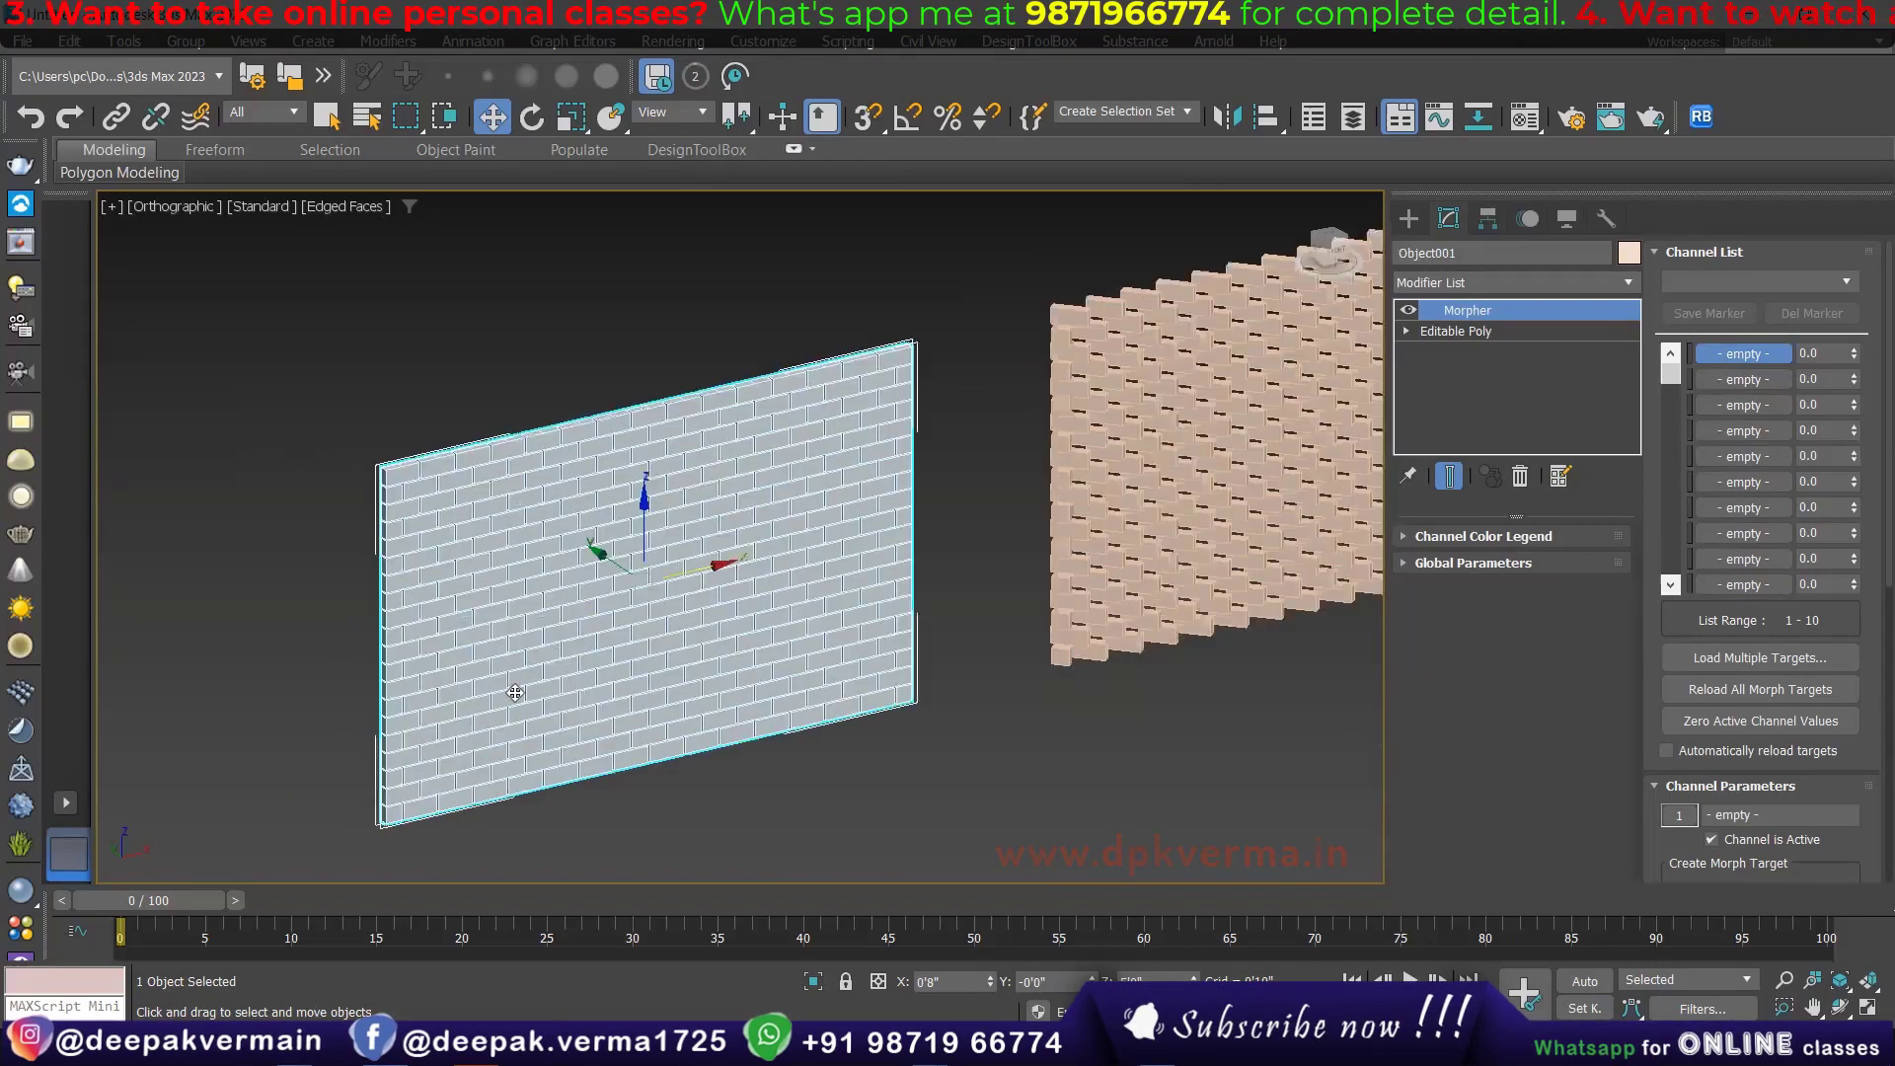
{"action": "scroll", "coordinate": [515, 693], "scroll_direction": "up", "scroll_amount": 2}
{"action": "scroll", "coordinate": [567, 701], "scroll_direction": "down", "scroll_amount": 2}
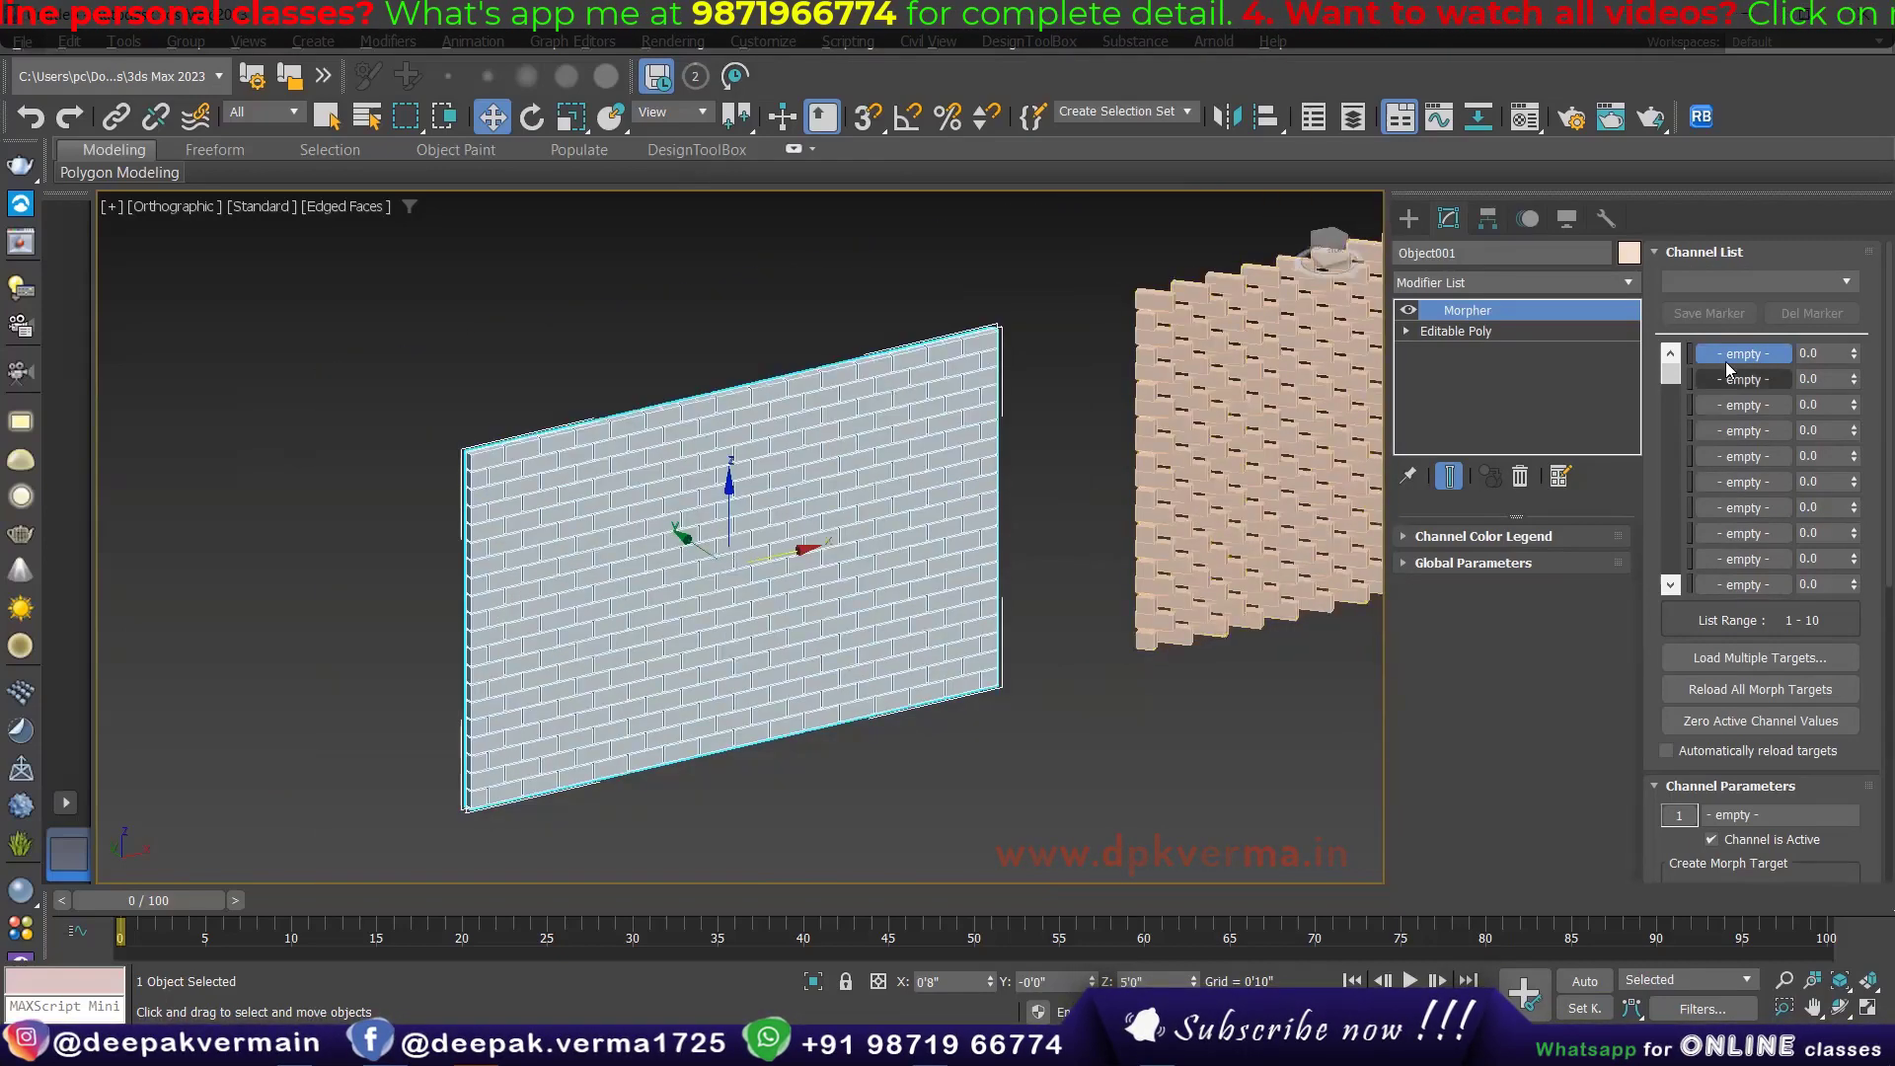
{"action": "scroll", "coordinate": [1645, 756], "scroll_direction": "down", "scroll_amount": 2}
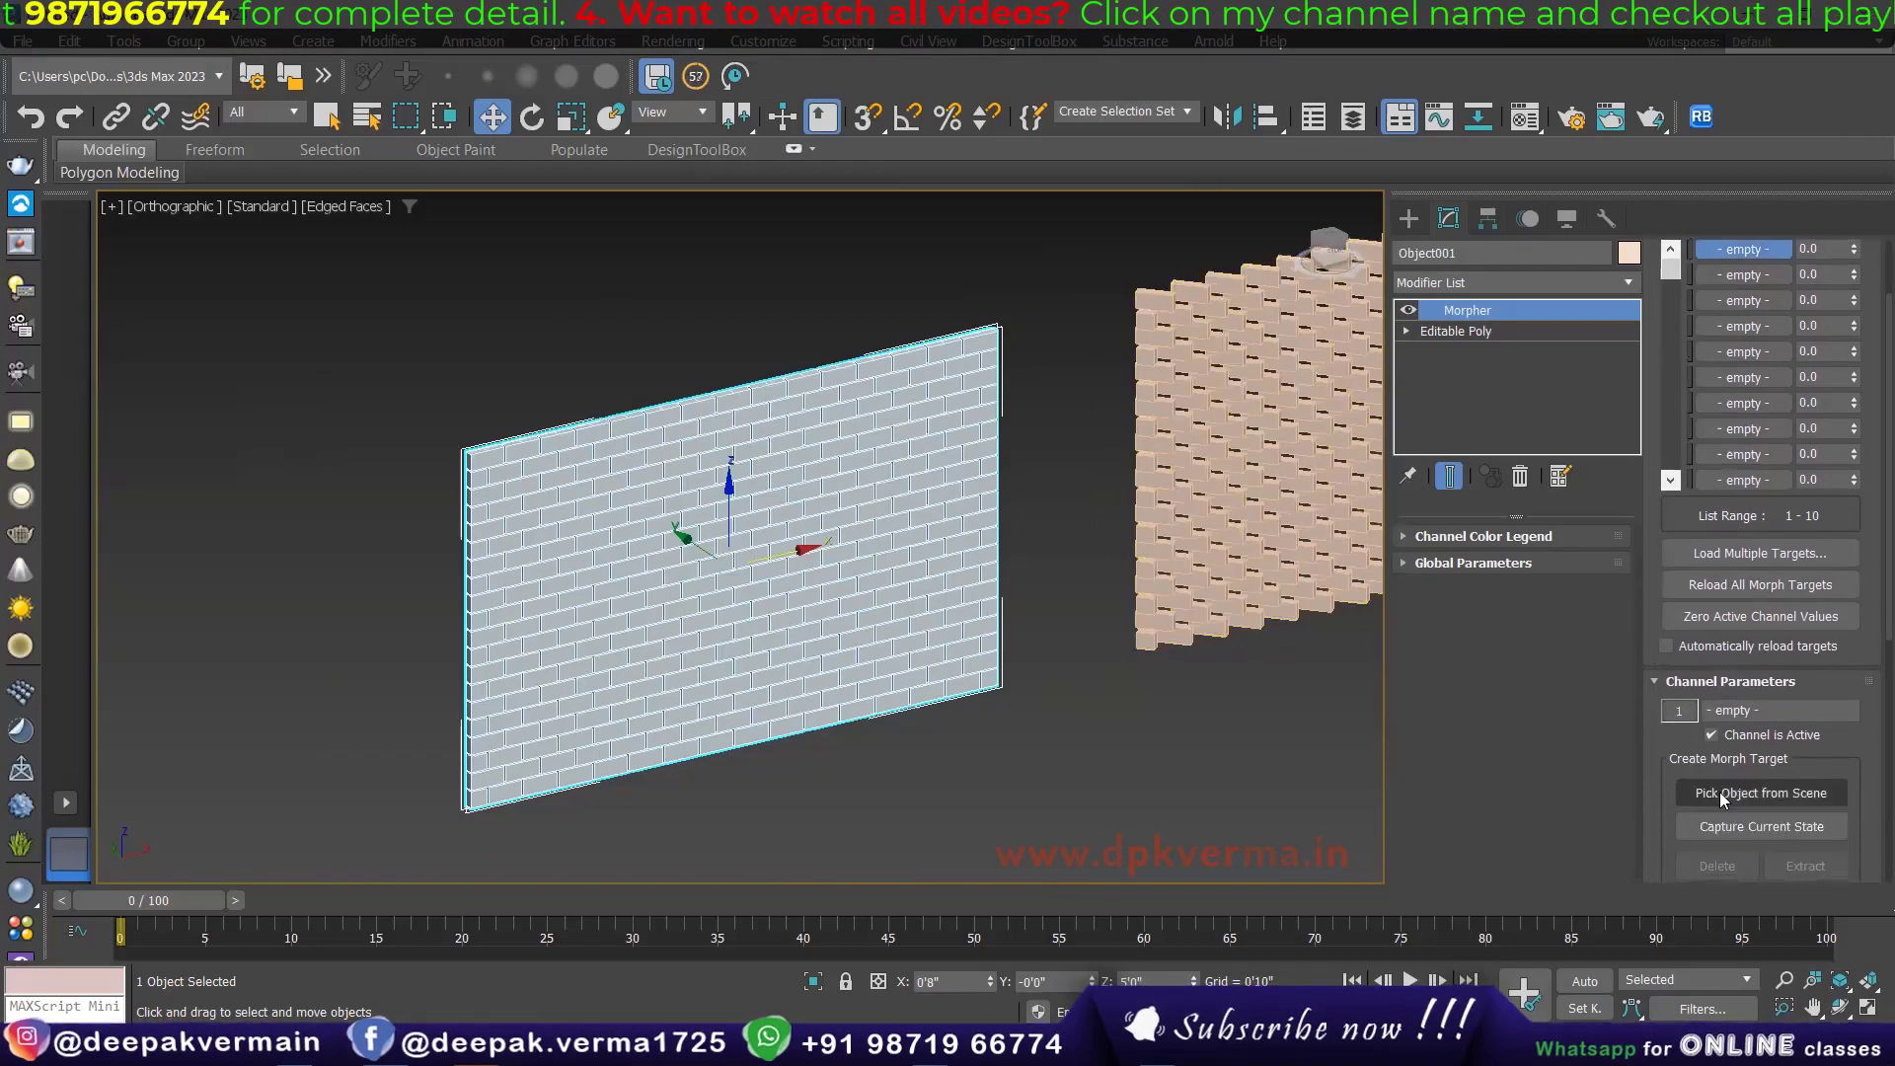
Step: Load the middle wall into morph channel 1 and name it obj1
{"action": "left_click", "coordinate": [1719, 792]}
{"action": "middle_click_drag", "start_coordinate": [1344, 494], "coordinate": [702, 559]}
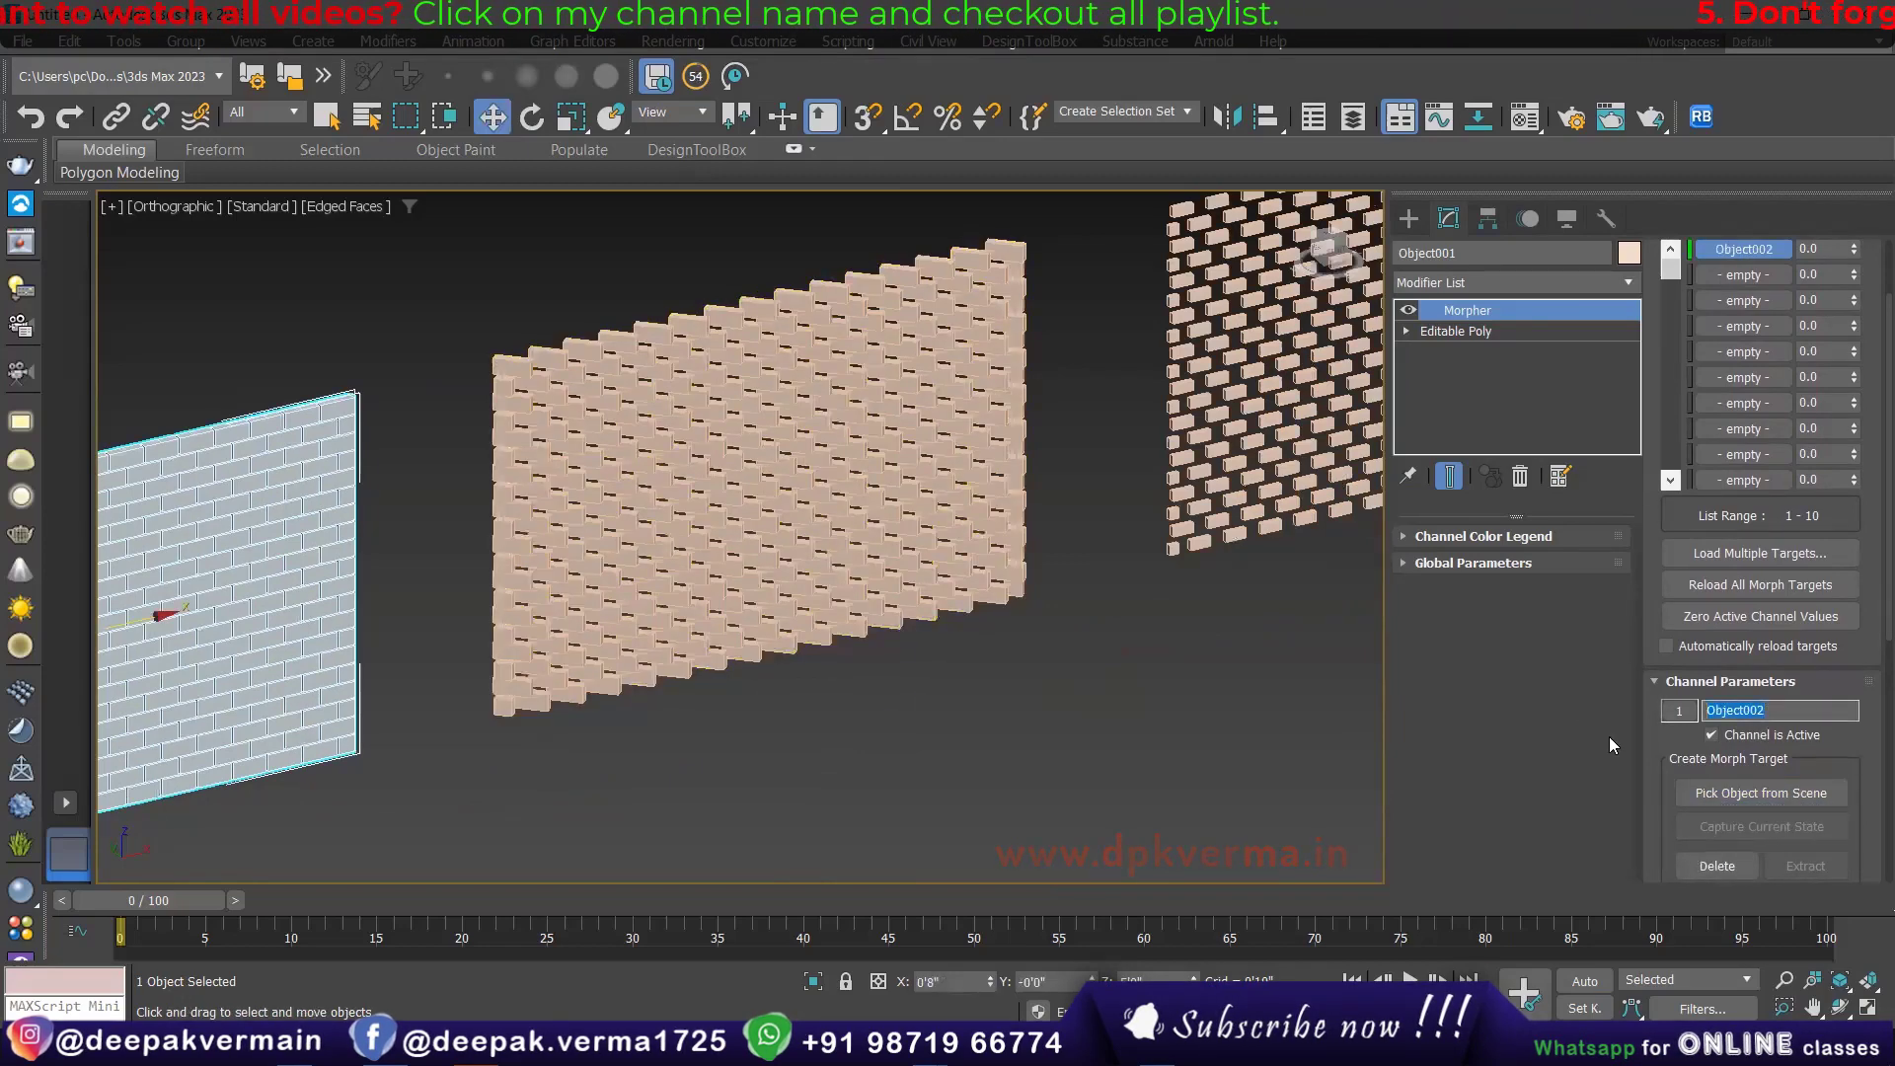
{"action": "type", "text": "obj1"}
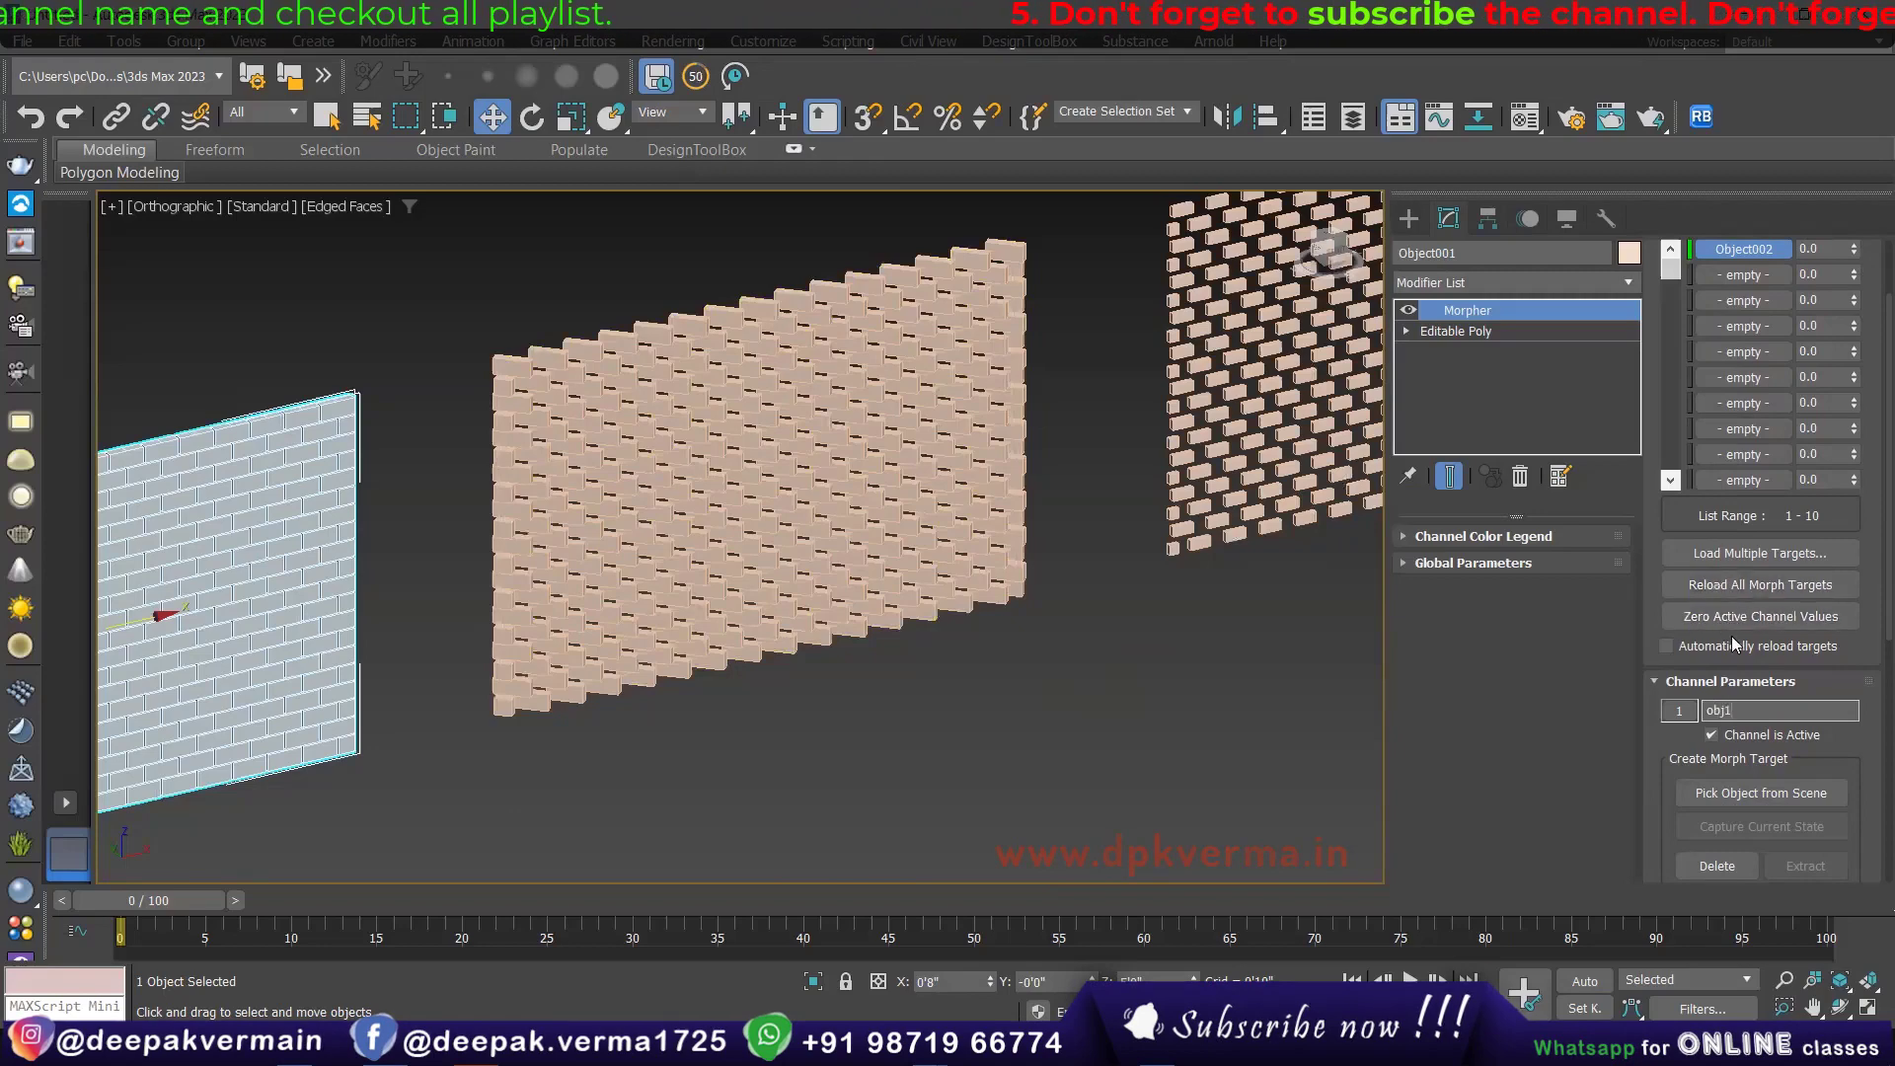
Step: Load the right wall into morph channel 2 and name it obj2
{"action": "left_click", "coordinate": [1741, 275]}
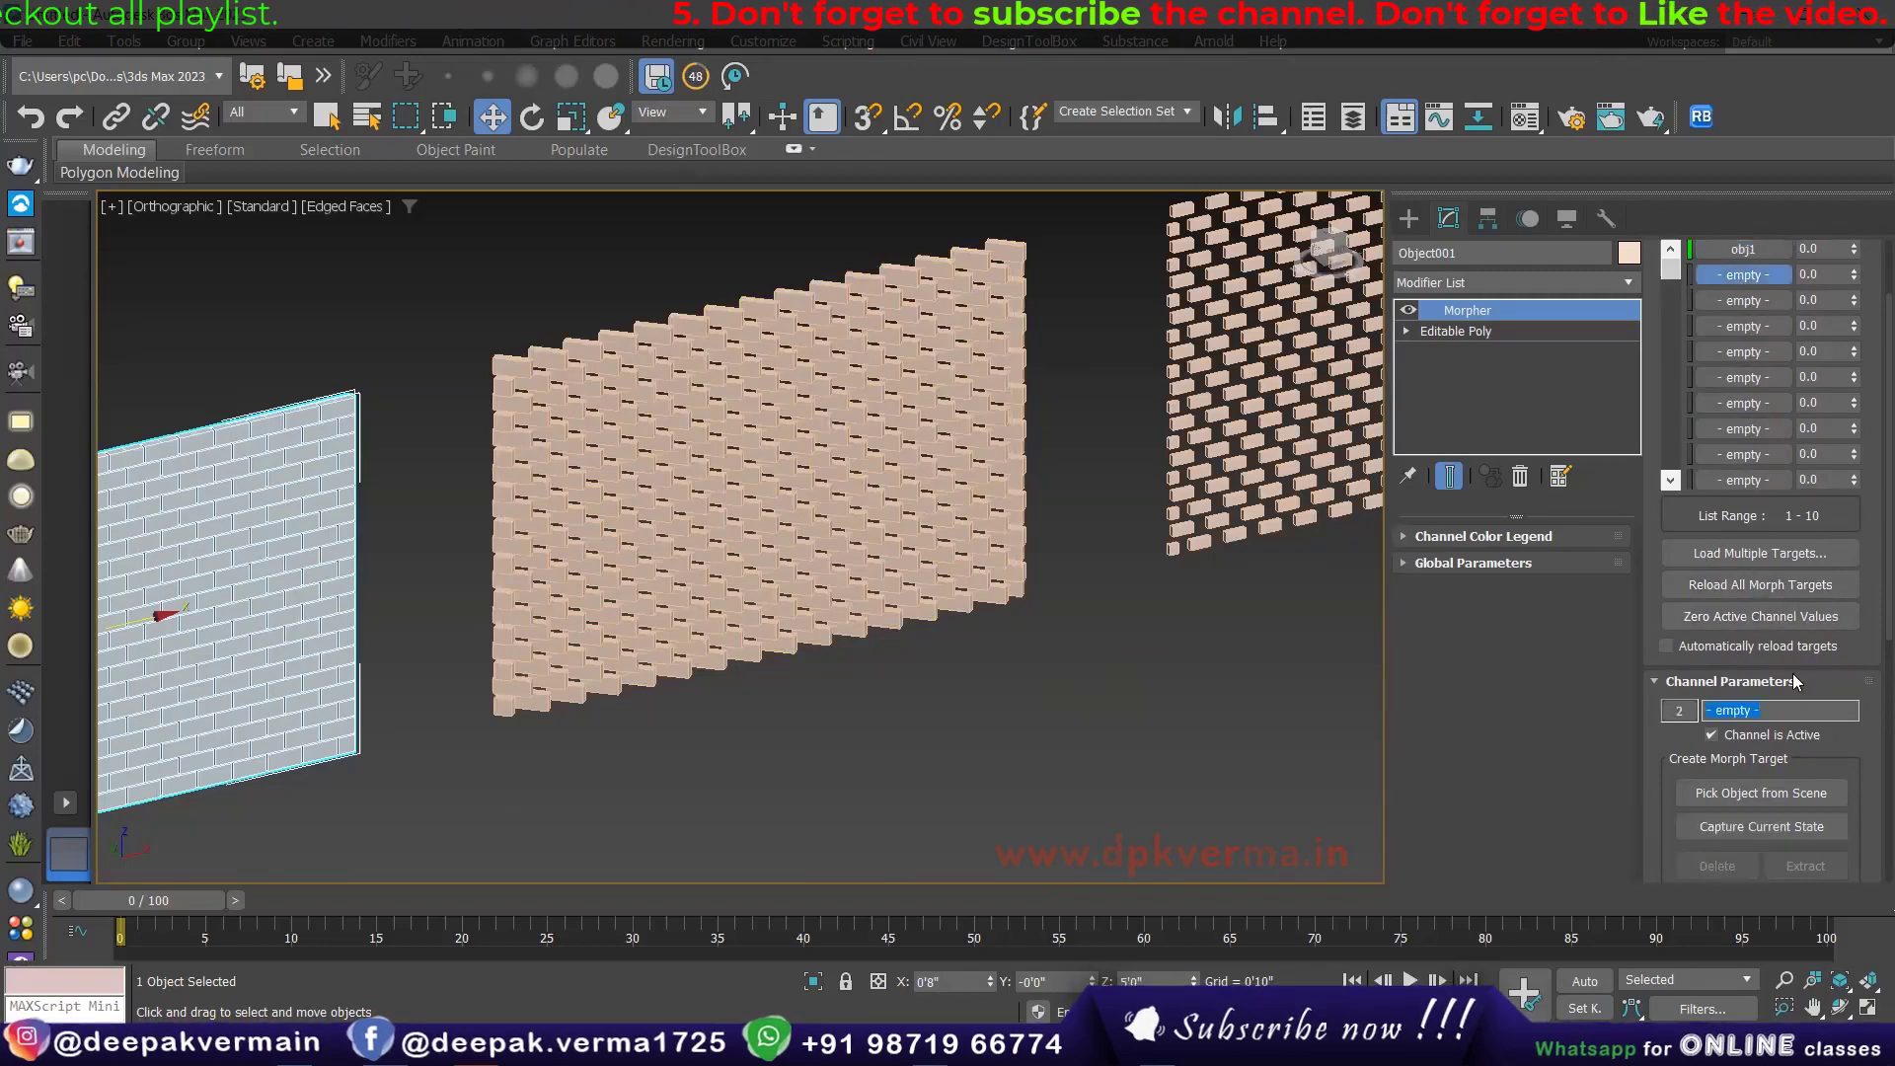
{"action": "left_click", "coordinate": [1733, 790]}
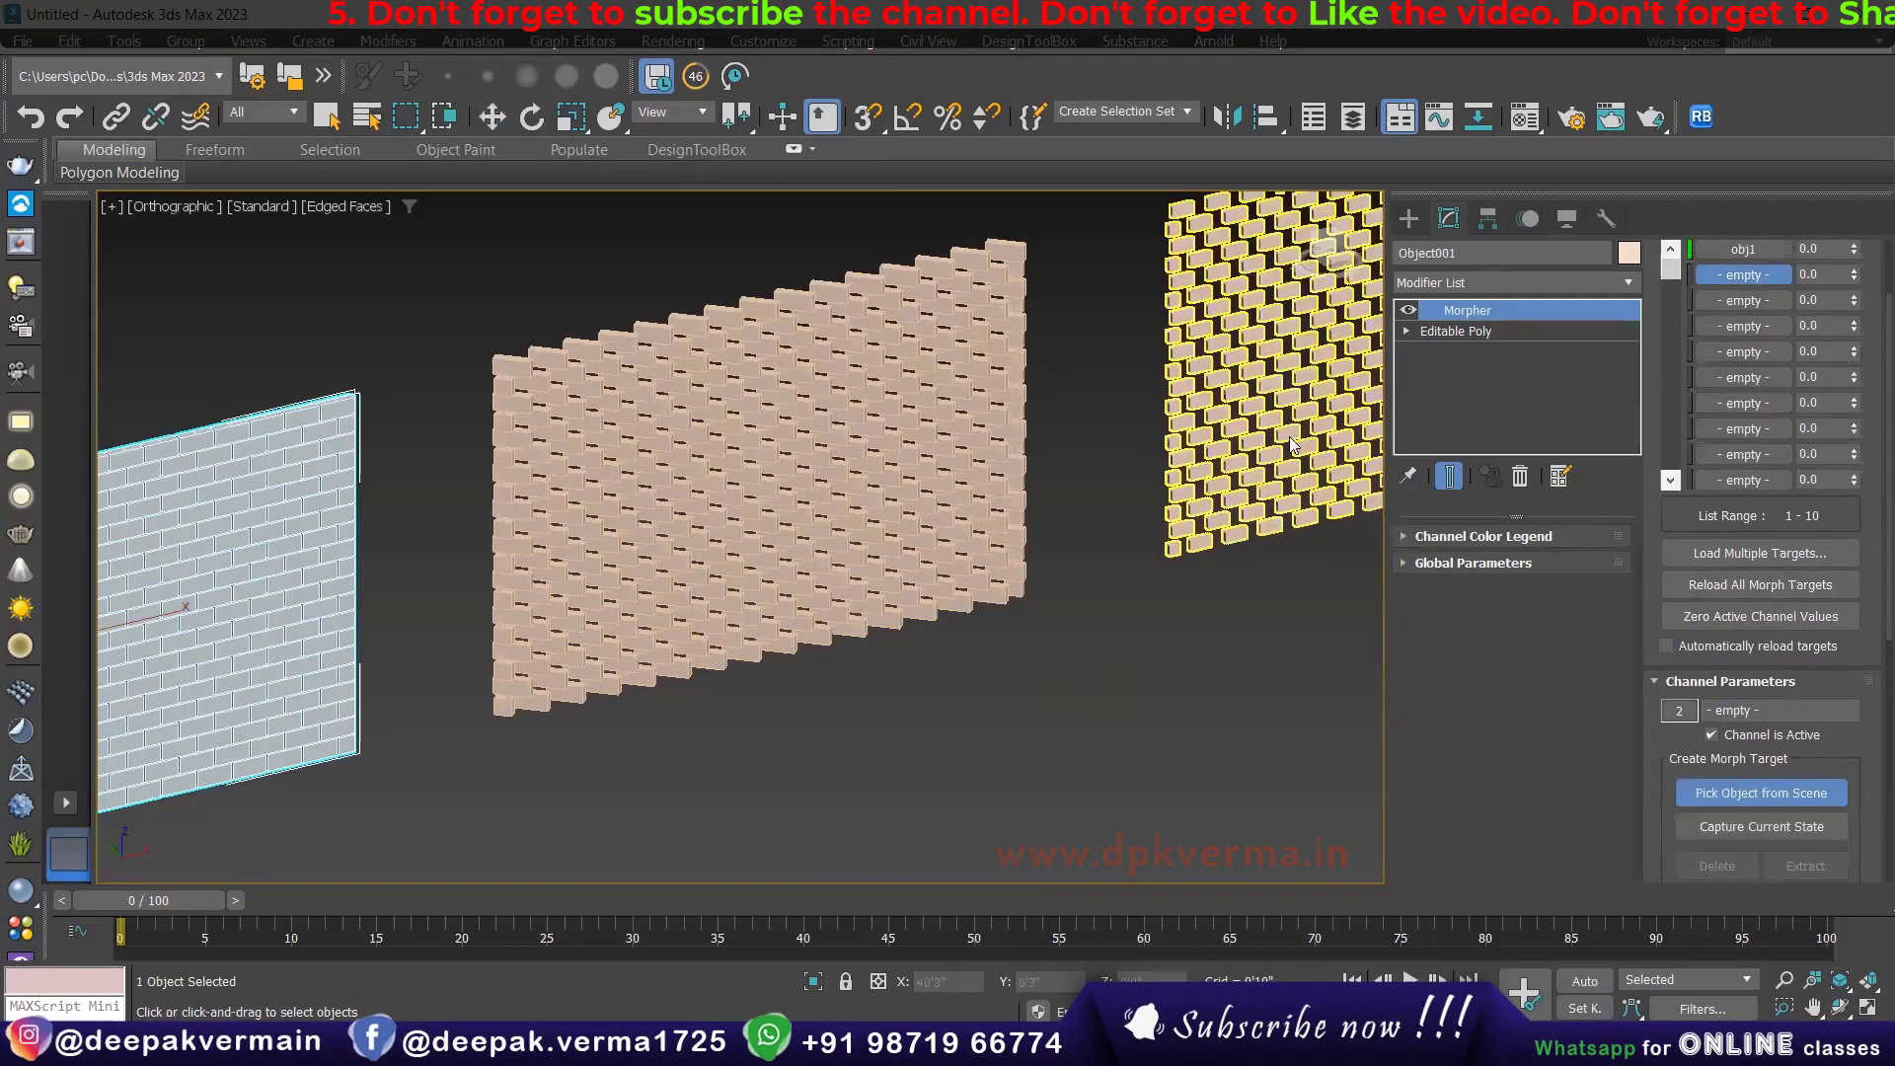
{"action": "left_click", "coordinate": [1289, 427]}
{"action": "double_click", "coordinate": [1719, 706]}
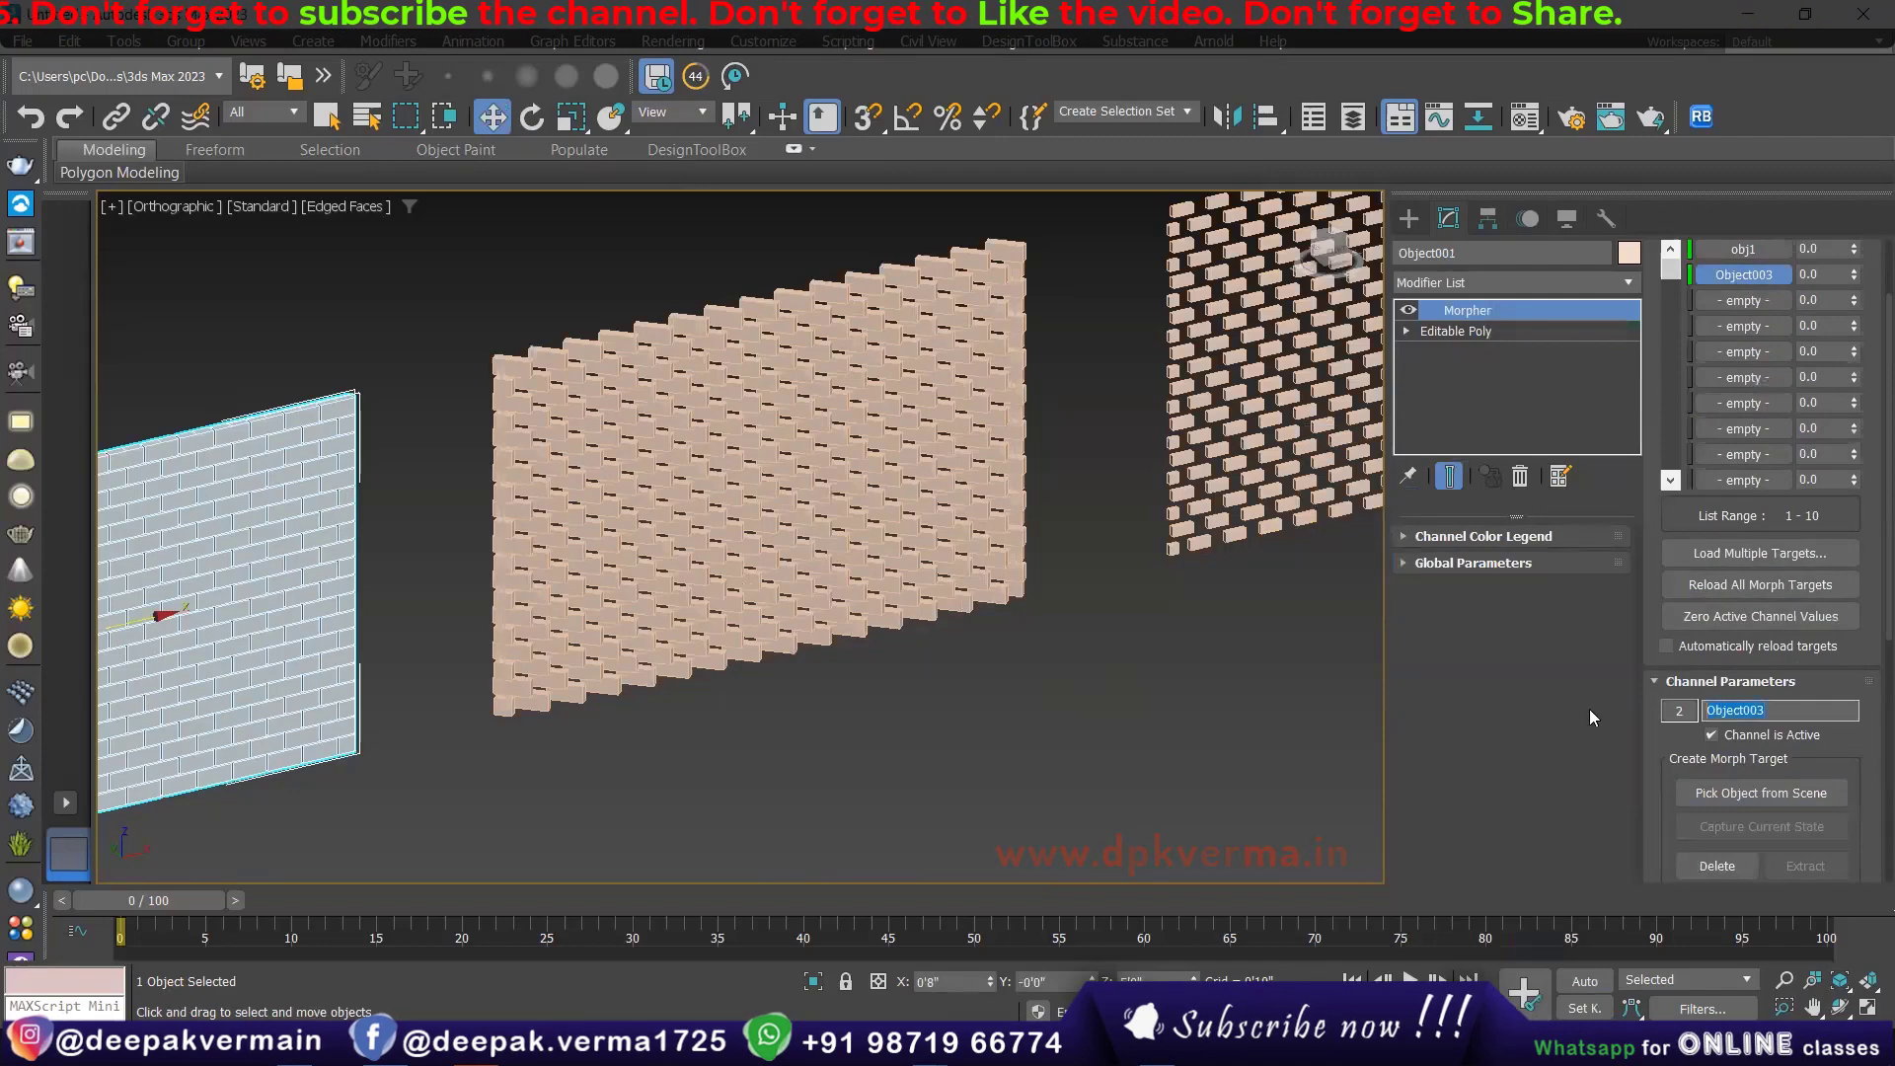
{"action": "type", "text": "obj1"}
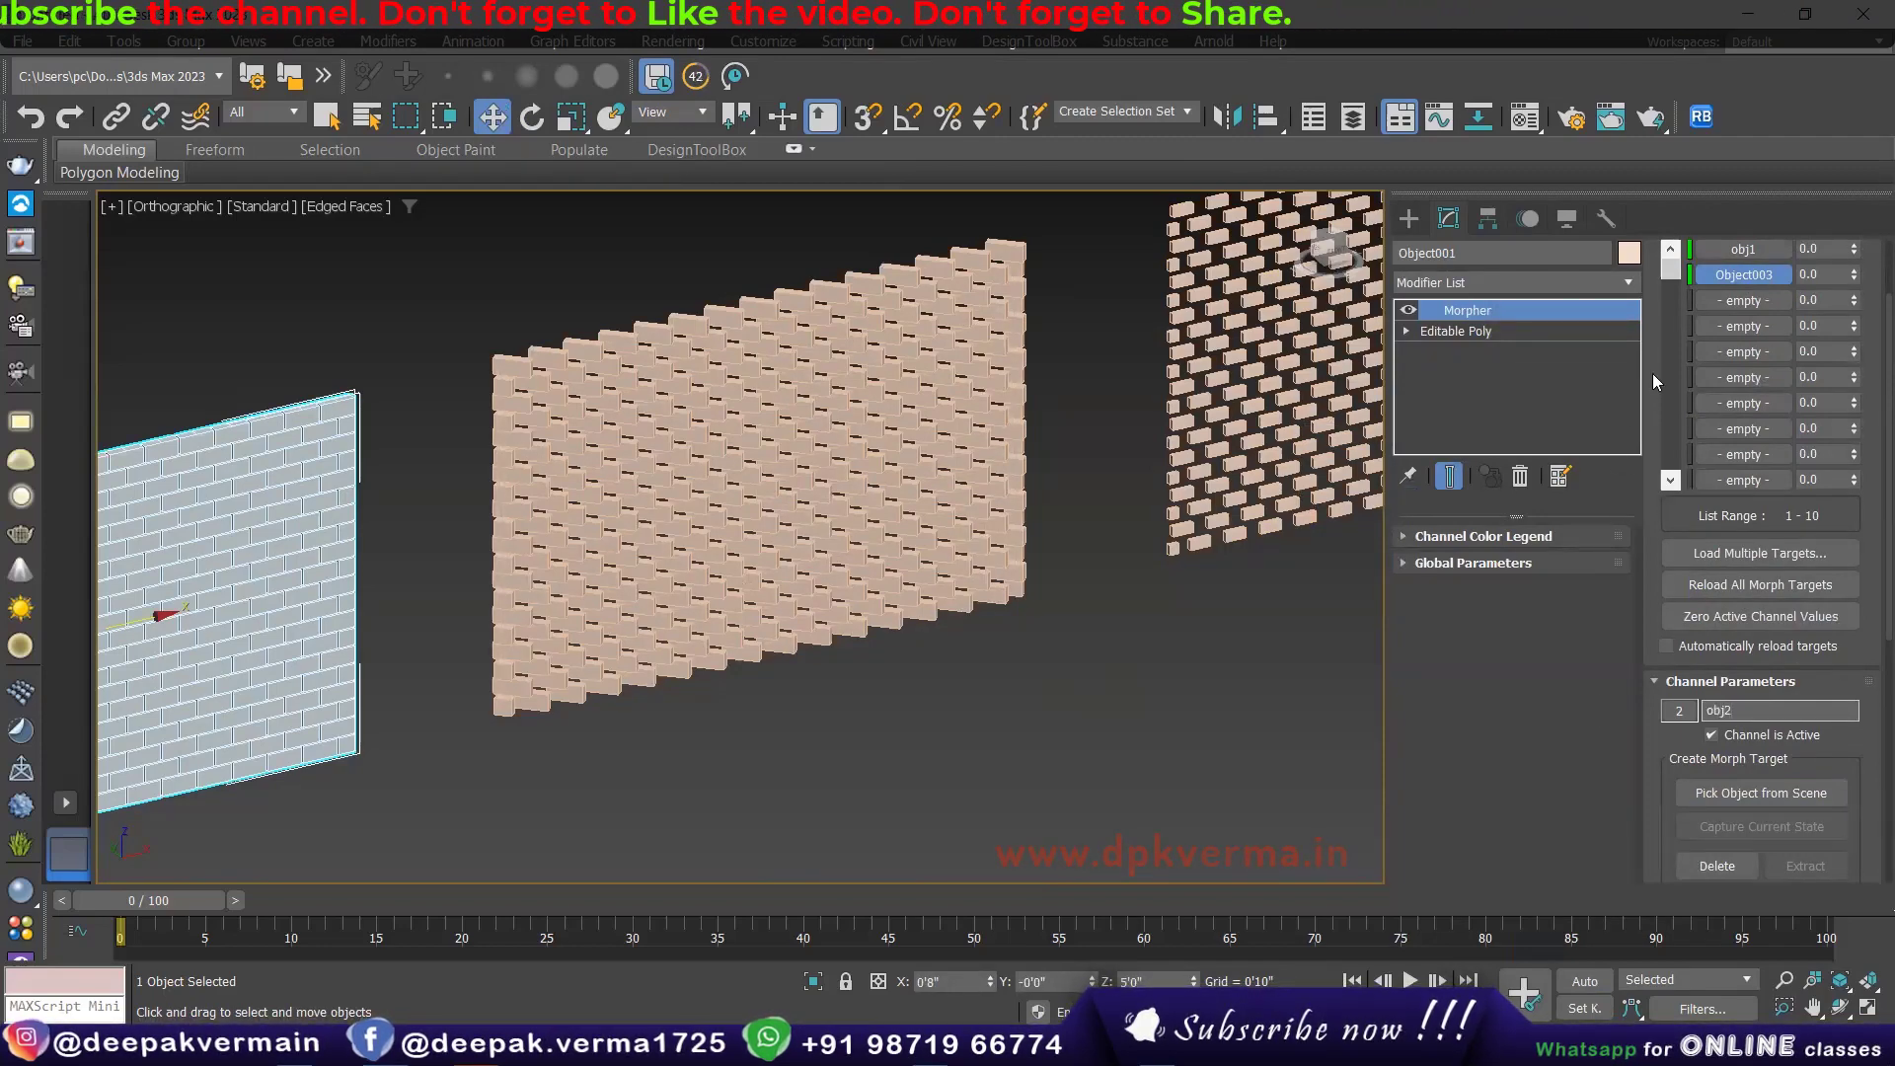
{"action": "scroll", "coordinate": [1753, 454], "scroll_direction": "up", "scroll_amount": 2}
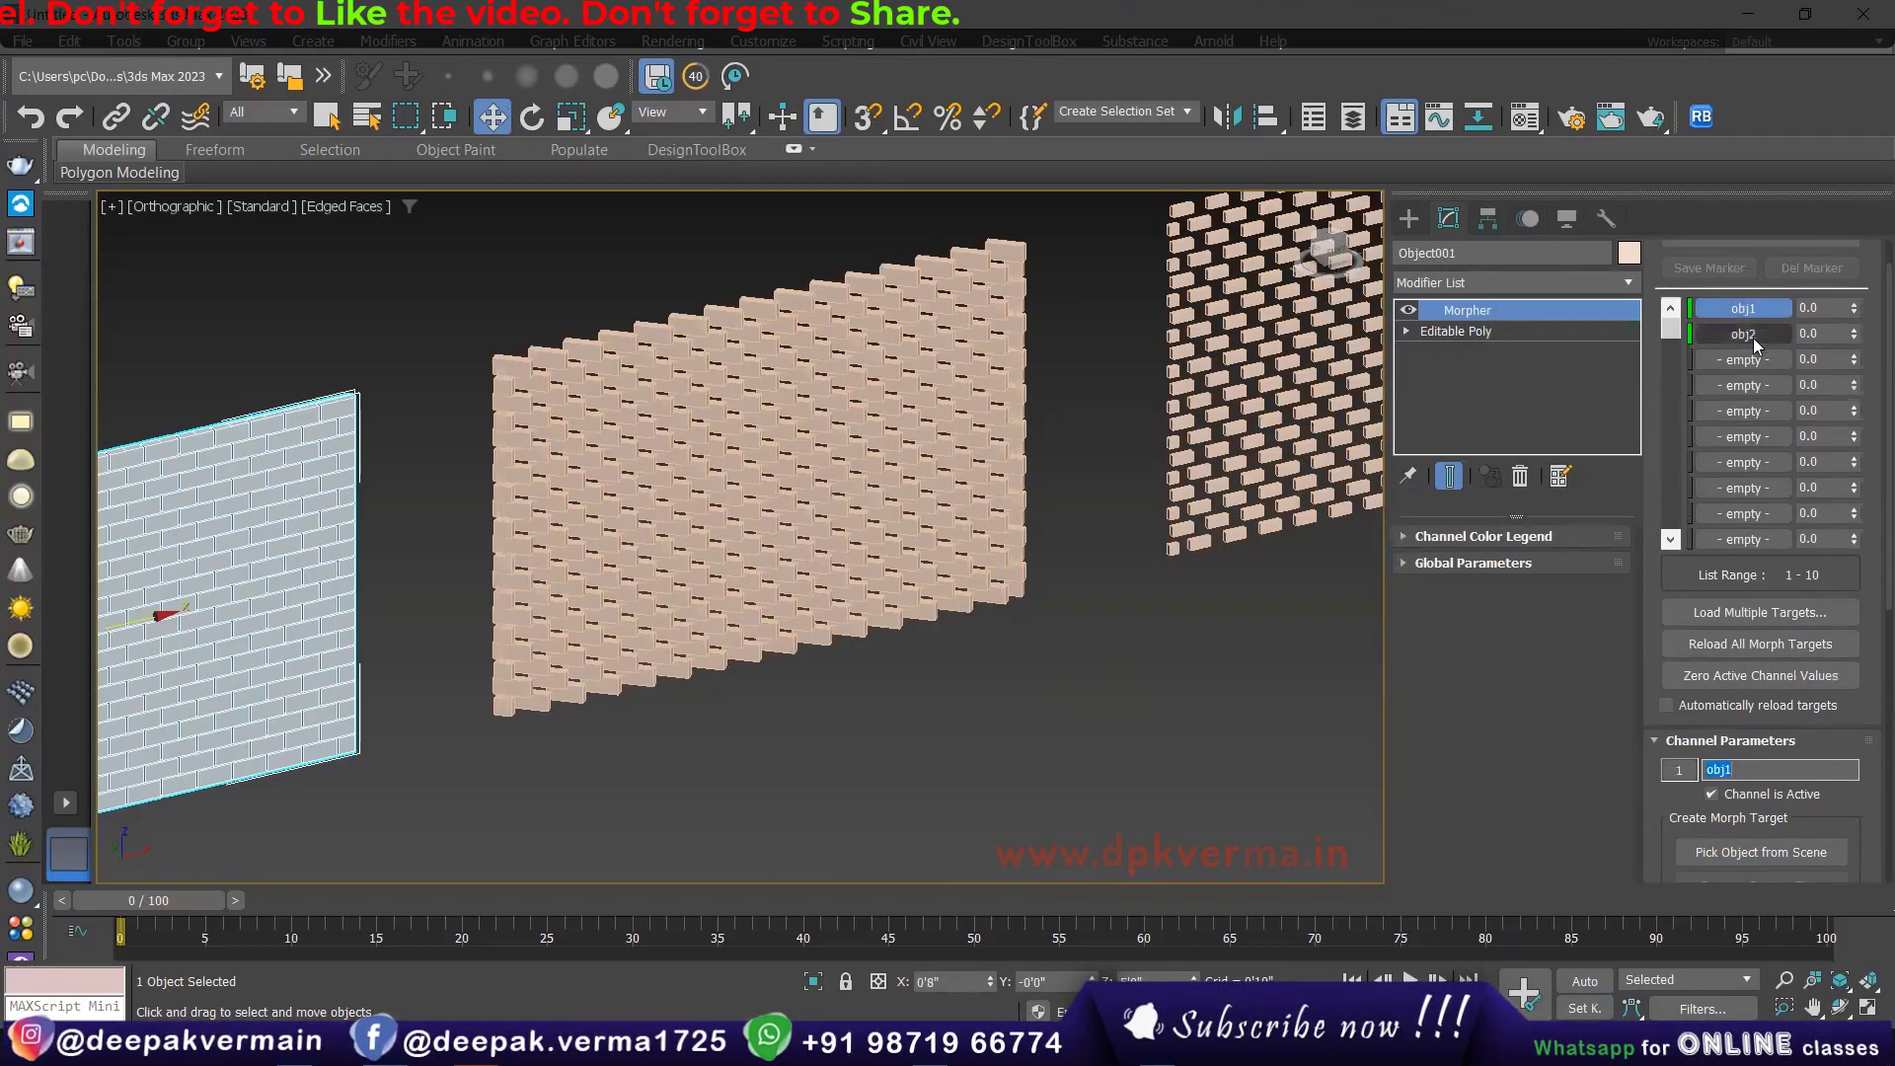
{"action": "mouse_move", "coordinate": [153, 664]}
{"action": "middle_mouse_down"}
{"action": "mouse_move", "coordinate": [574, 577]}
{"action": "mouse_move", "coordinate": [652, 516]}
{"action": "middle_mouse_up"}
{"action": "scroll", "coordinate": [641, 585], "scroll_direction": "up", "scroll_amount": 2}
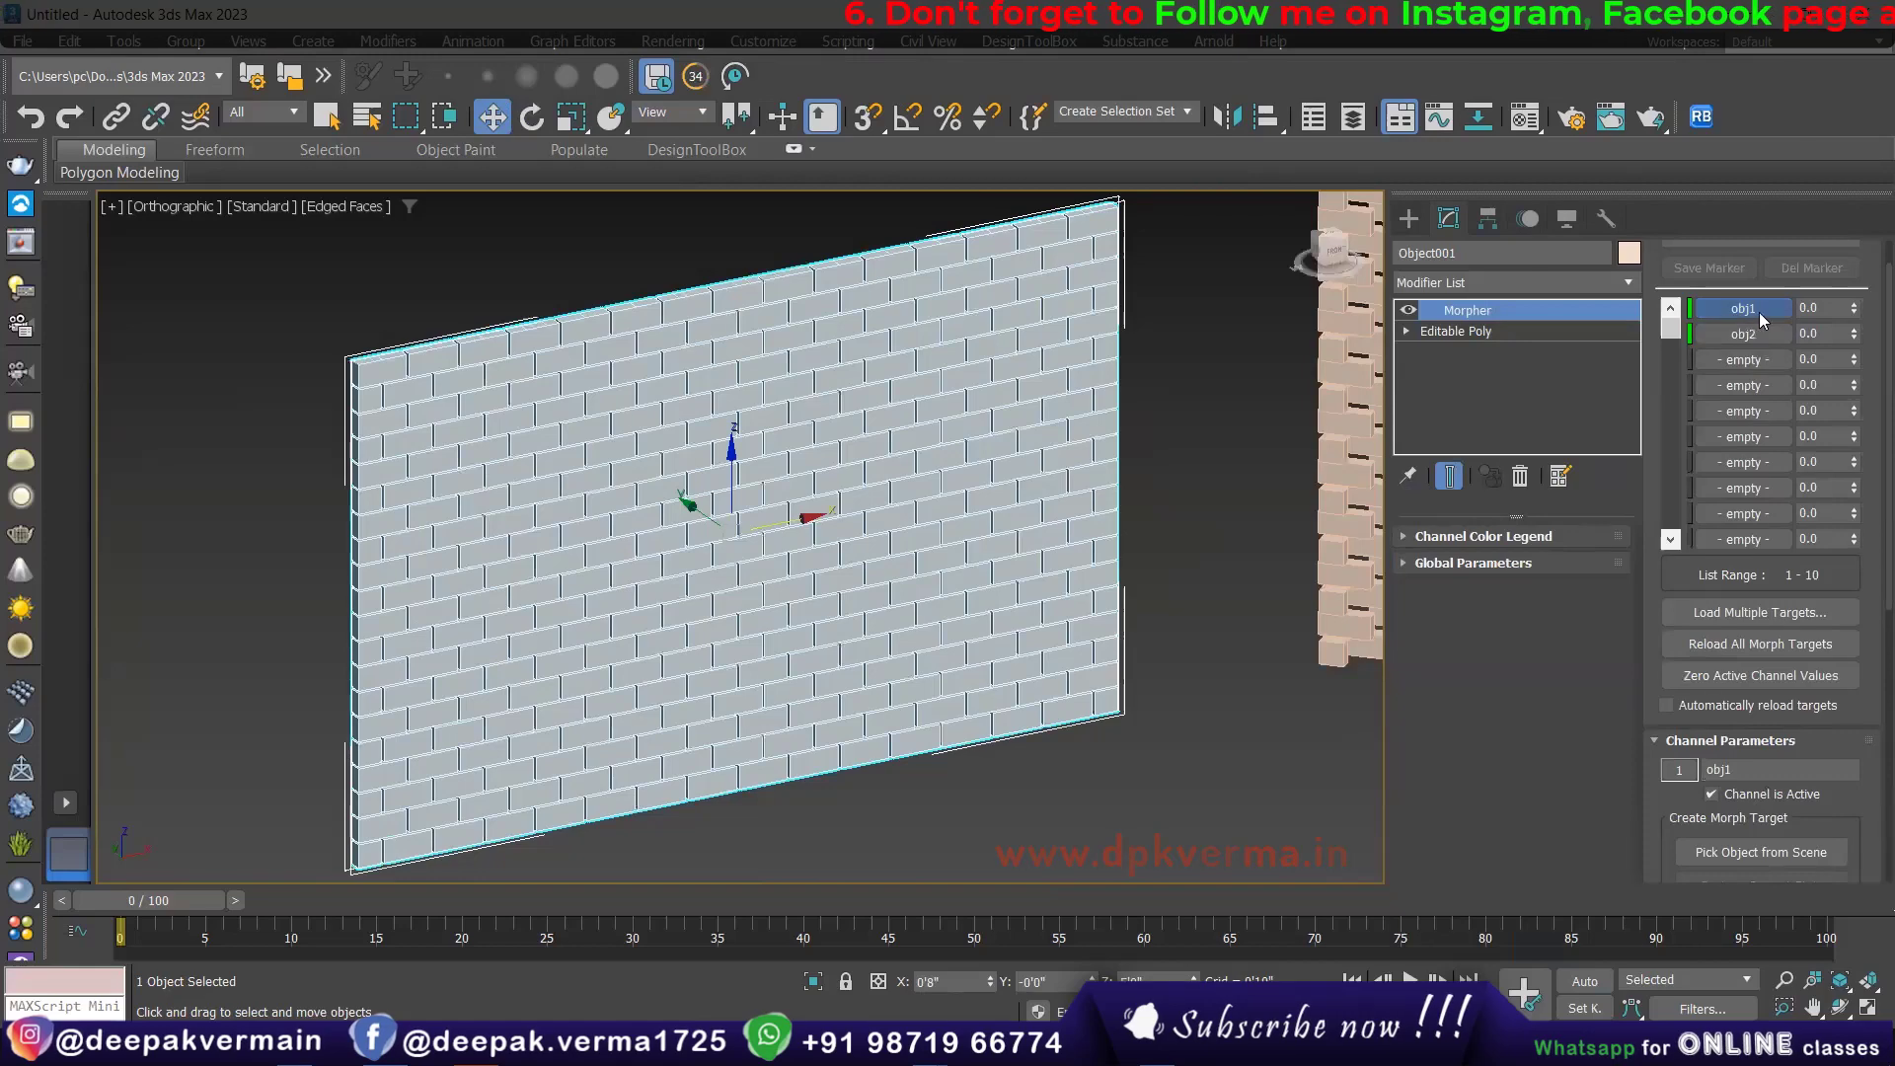
Step: Set the obj1 morph amount to 100 on the flat wall
{"action": "double_click", "coordinate": [1839, 312]}
{"action": "type", "text": "100"}
{"action": "key", "text": "Return"}
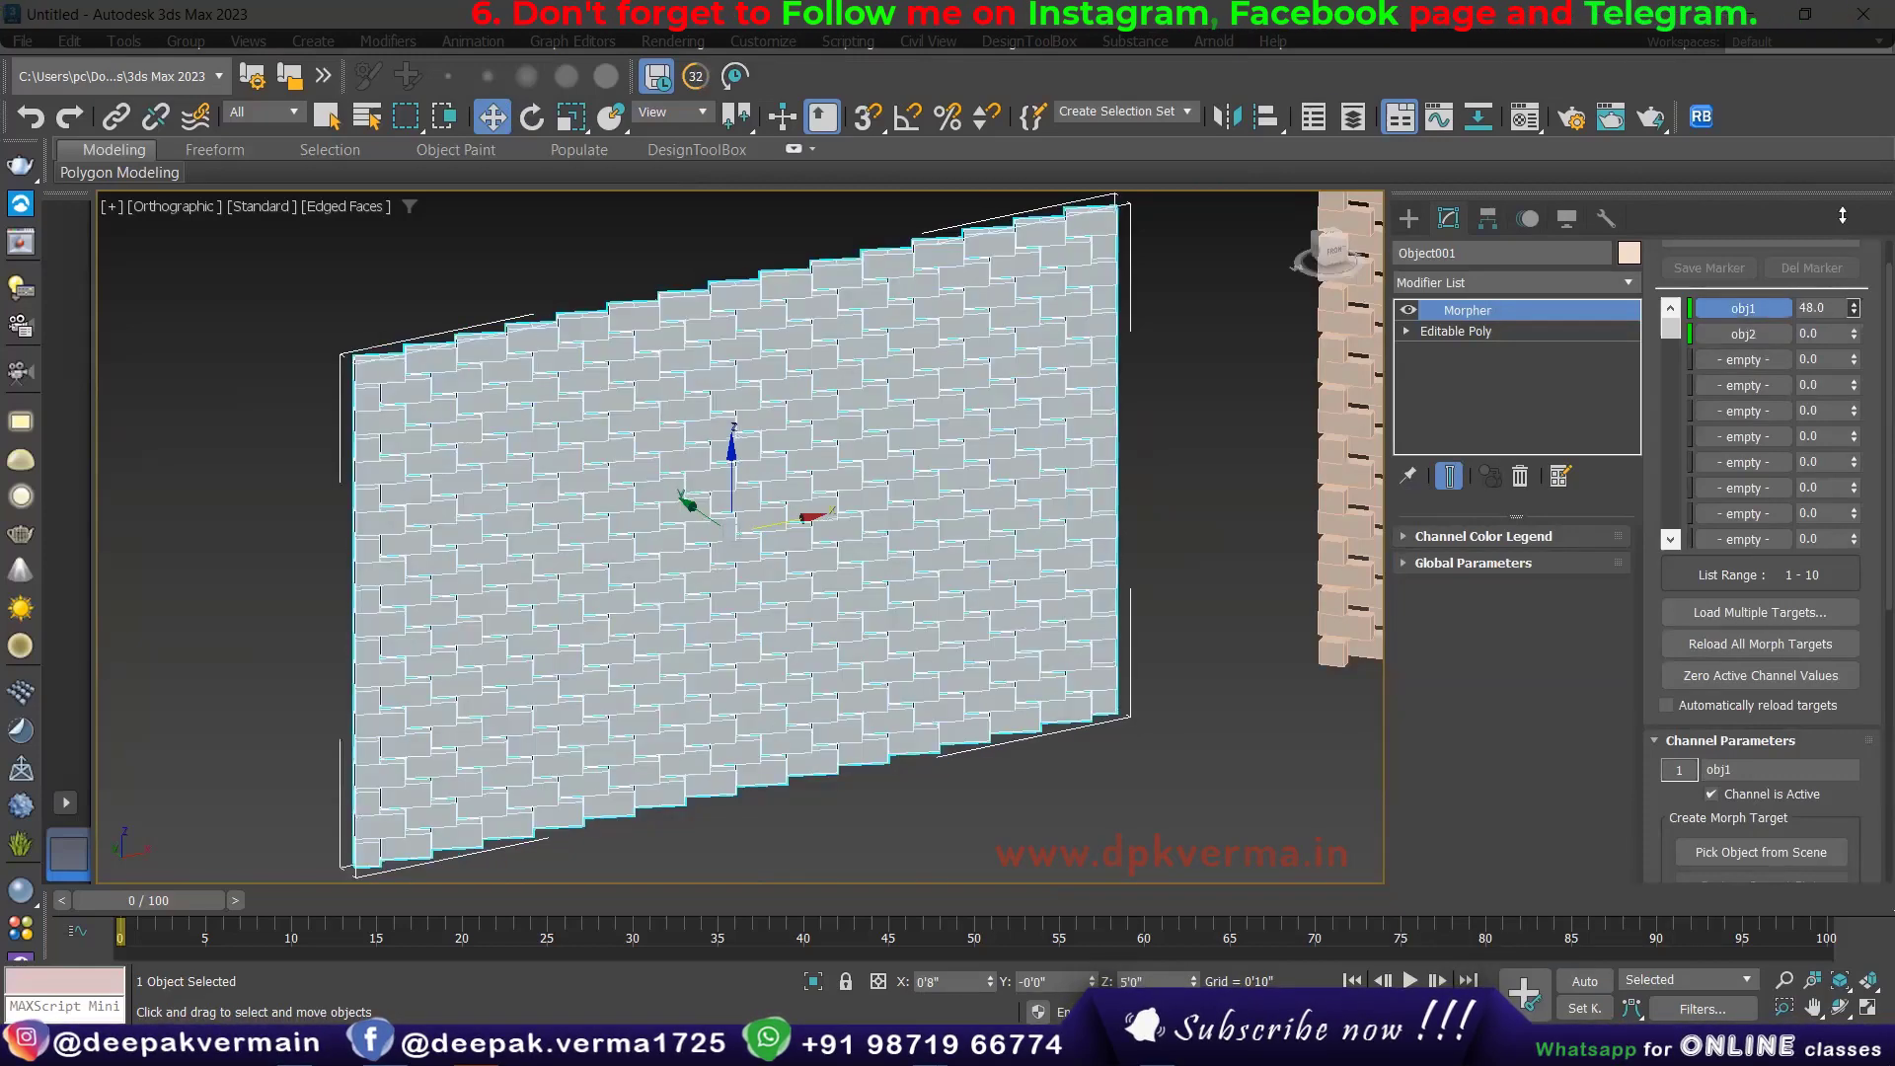
{"action": "scroll", "coordinate": [999, 450], "scroll_direction": "down", "scroll_amount": 3}
{"action": "middle_click_drag", "start_coordinate": [1064, 437], "coordinate": [946, 461]}
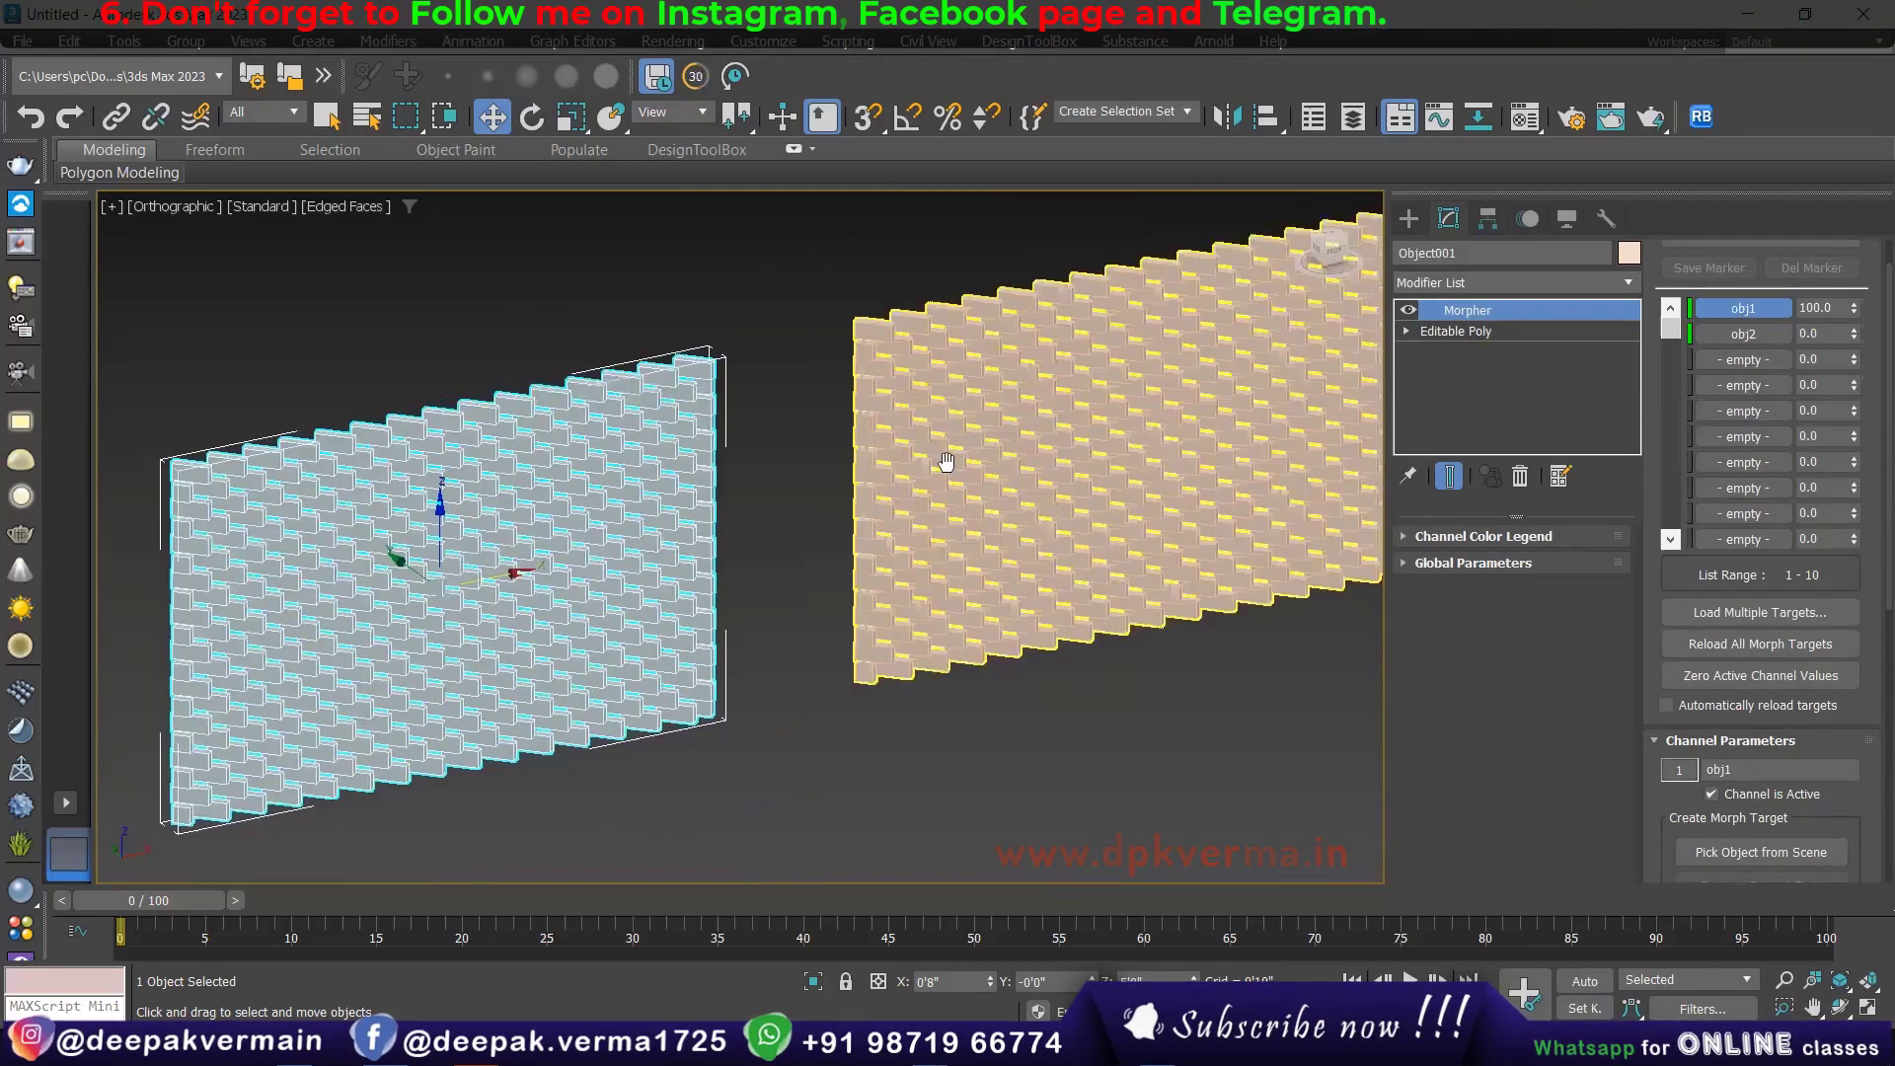
{"action": "middle_click_drag", "start_coordinate": [752, 528], "coordinate": [895, 510]}
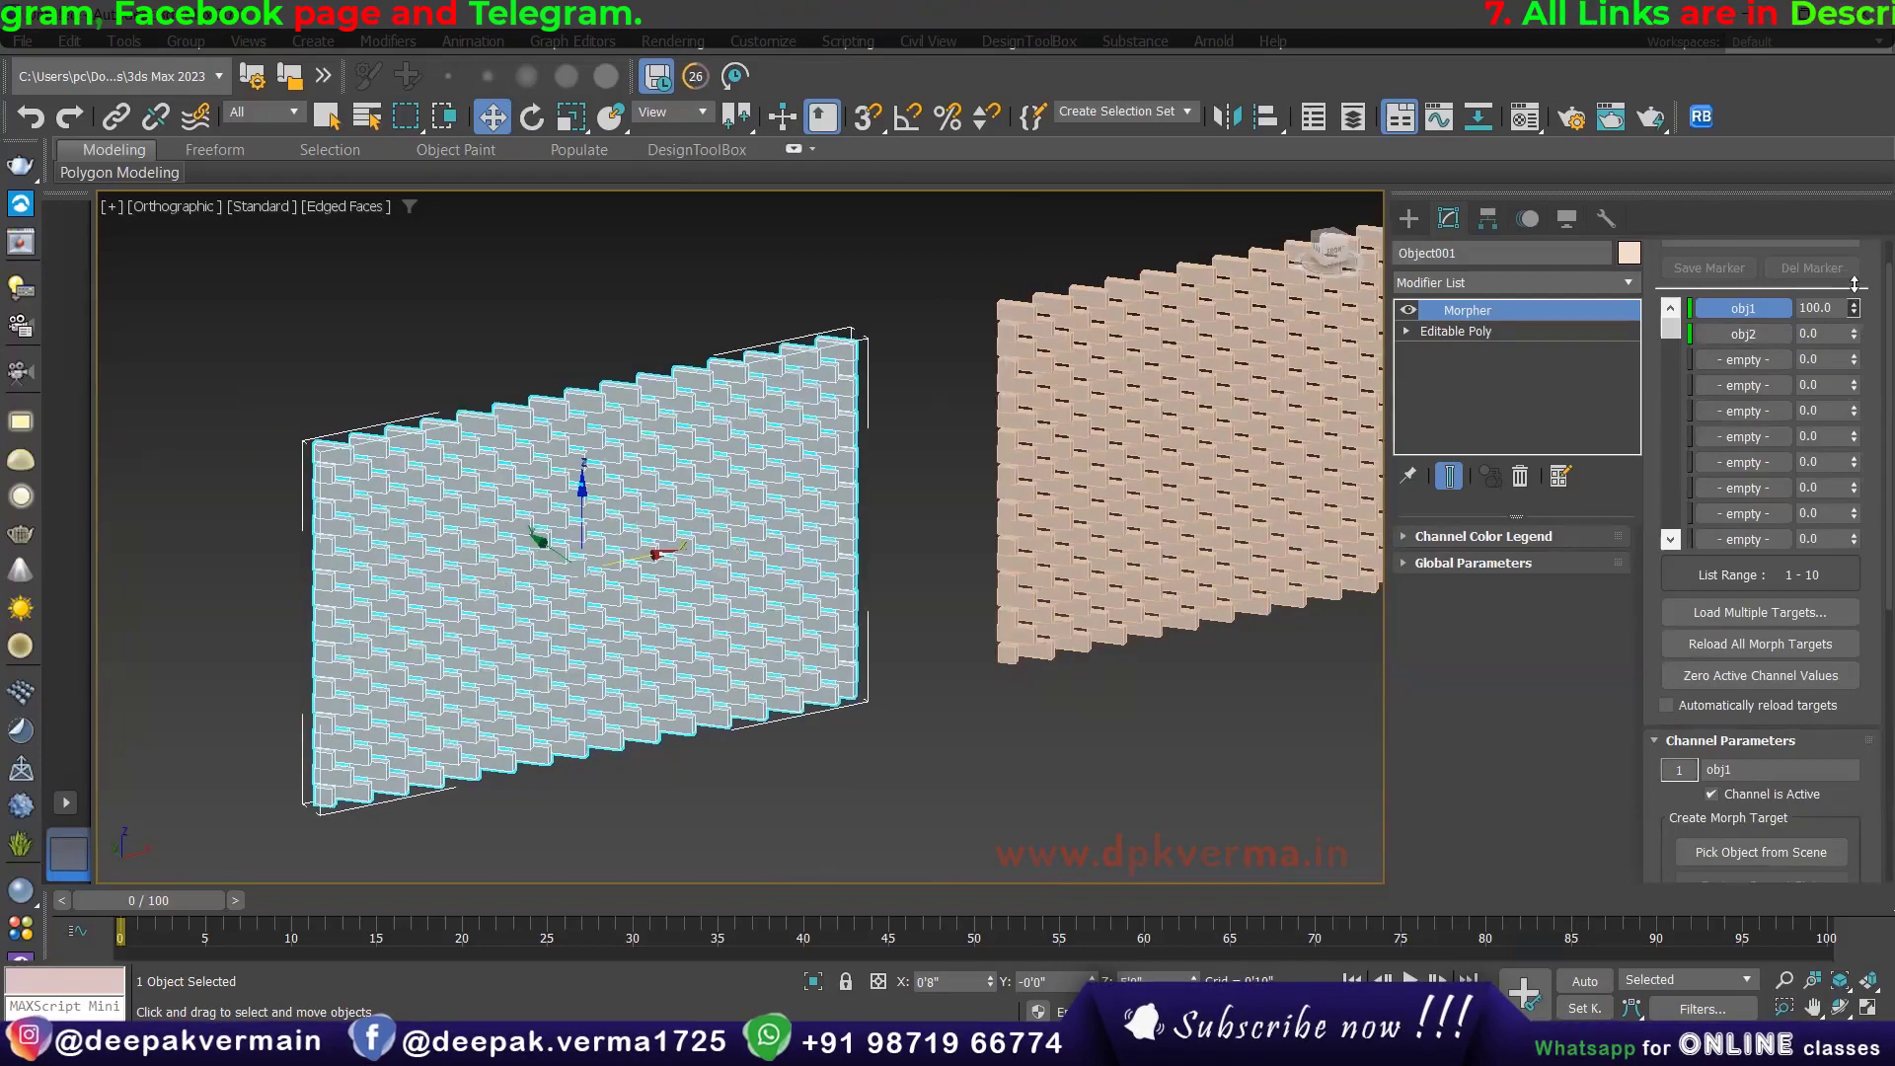
Step: Adjust the morph spinners to obj1 39 and obj2 52
{"action": "left_click_drag", "start_coordinate": [1853, 310], "coordinate": [1852, 296]}
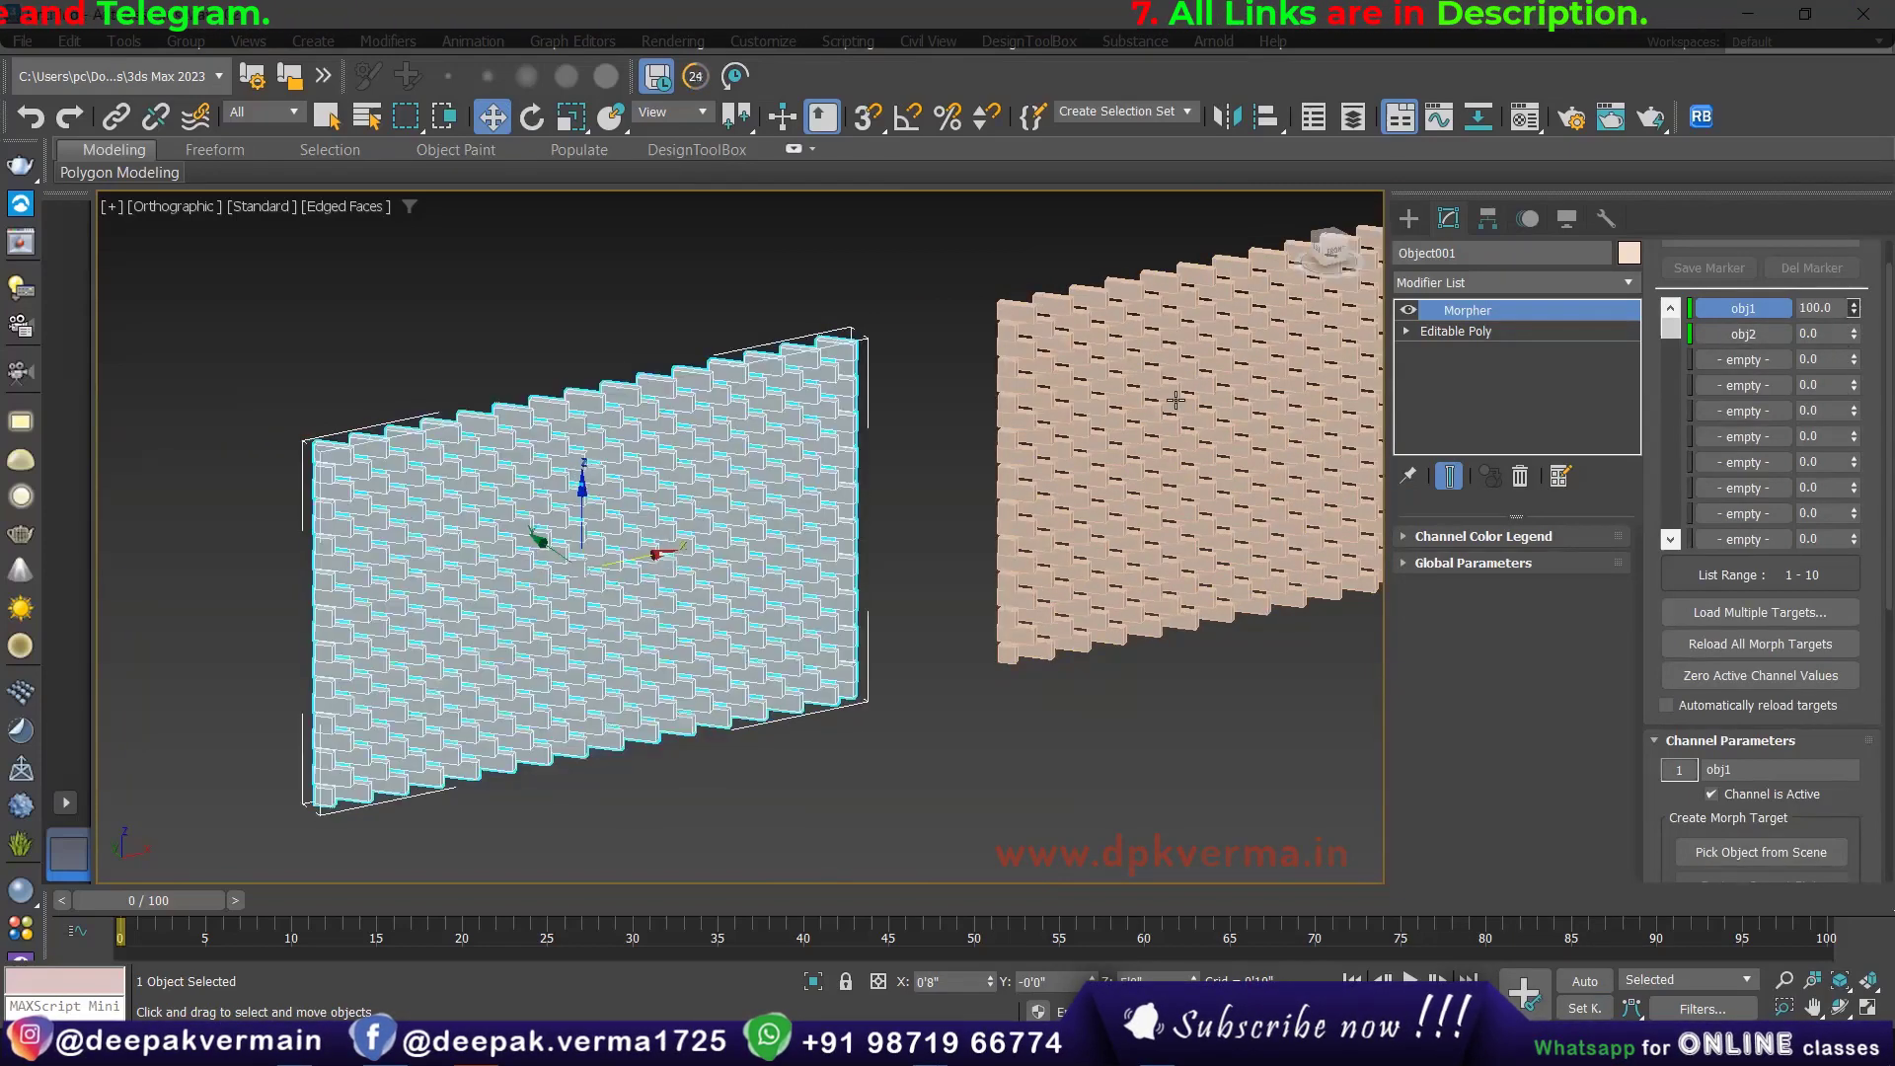
{"action": "middle_click_drag", "start_coordinate": [1083, 460], "coordinate": [937, 523]}
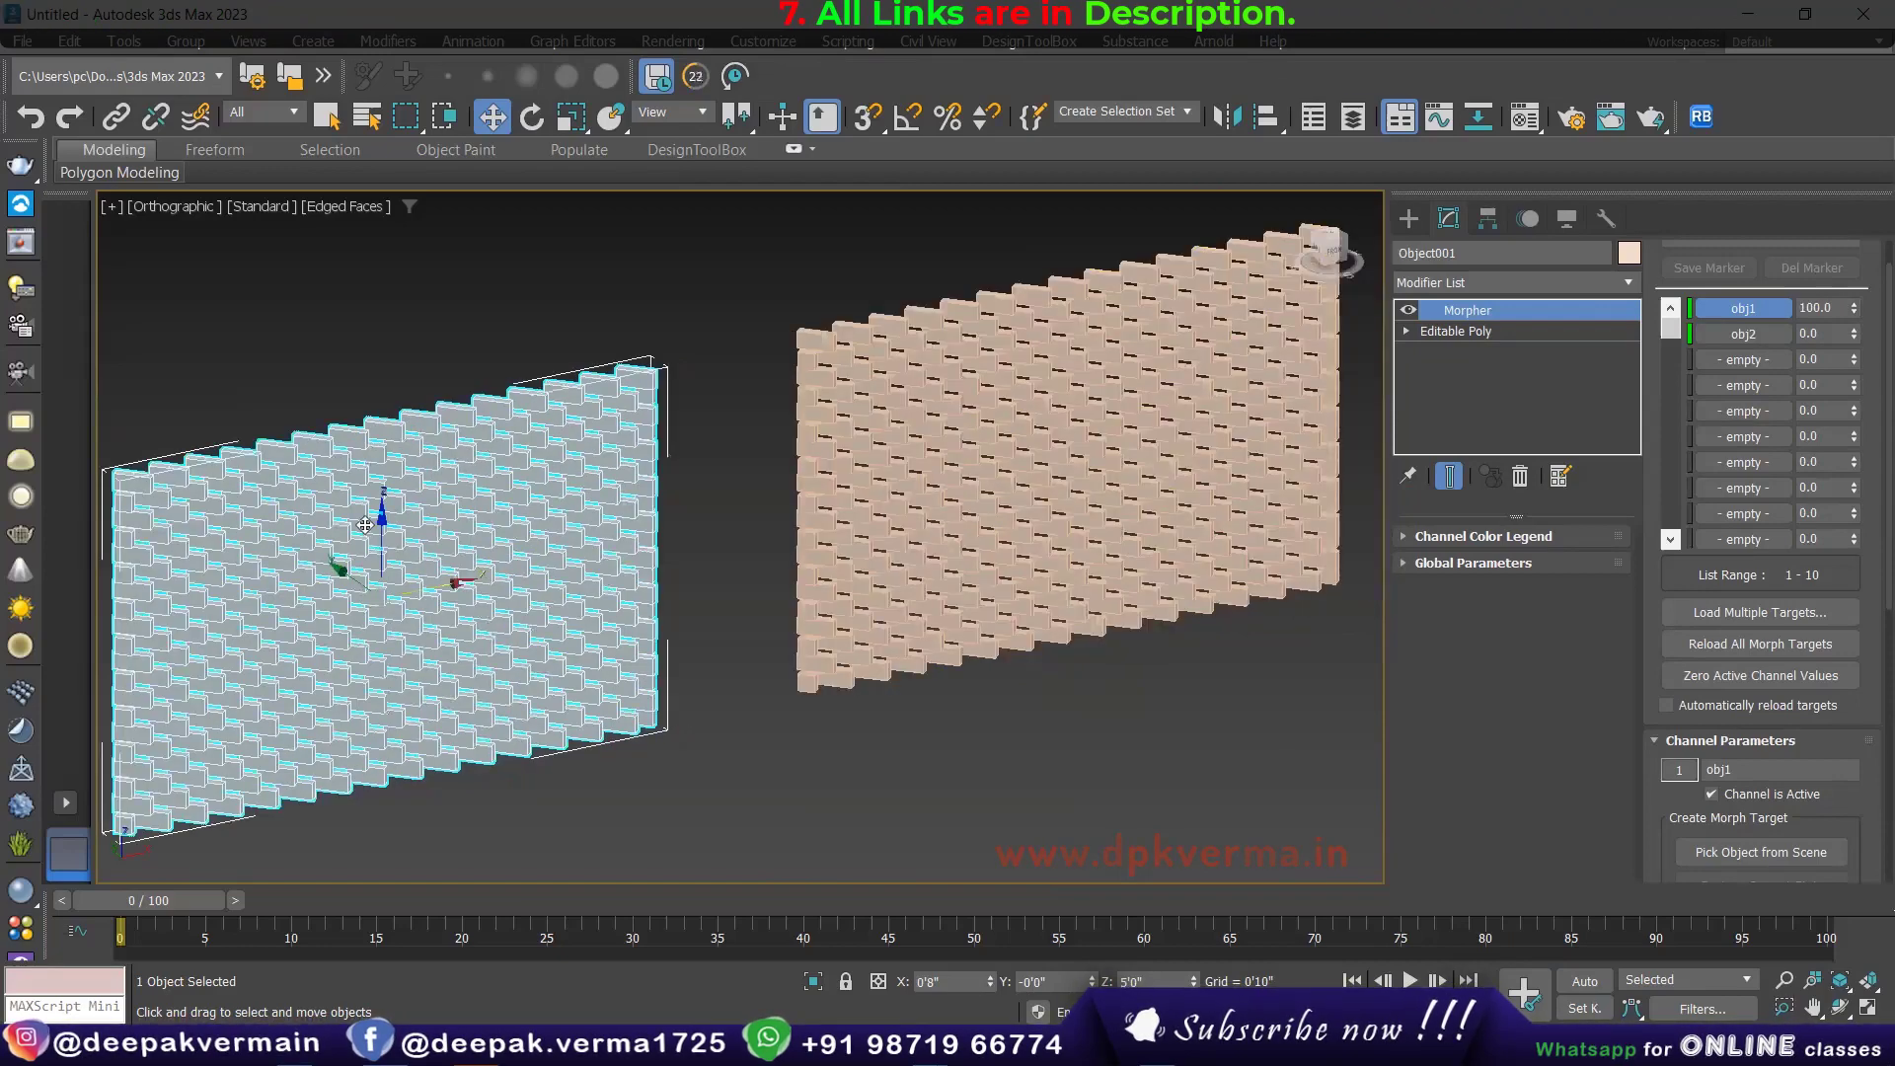
{"action": "mouse_move", "coordinate": [448, 485]}
{"action": "middle_mouse_down"}
{"action": "mouse_move", "coordinate": [557, 514]}
{"action": "mouse_move", "coordinate": [641, 501]}
{"action": "middle_mouse_up"}
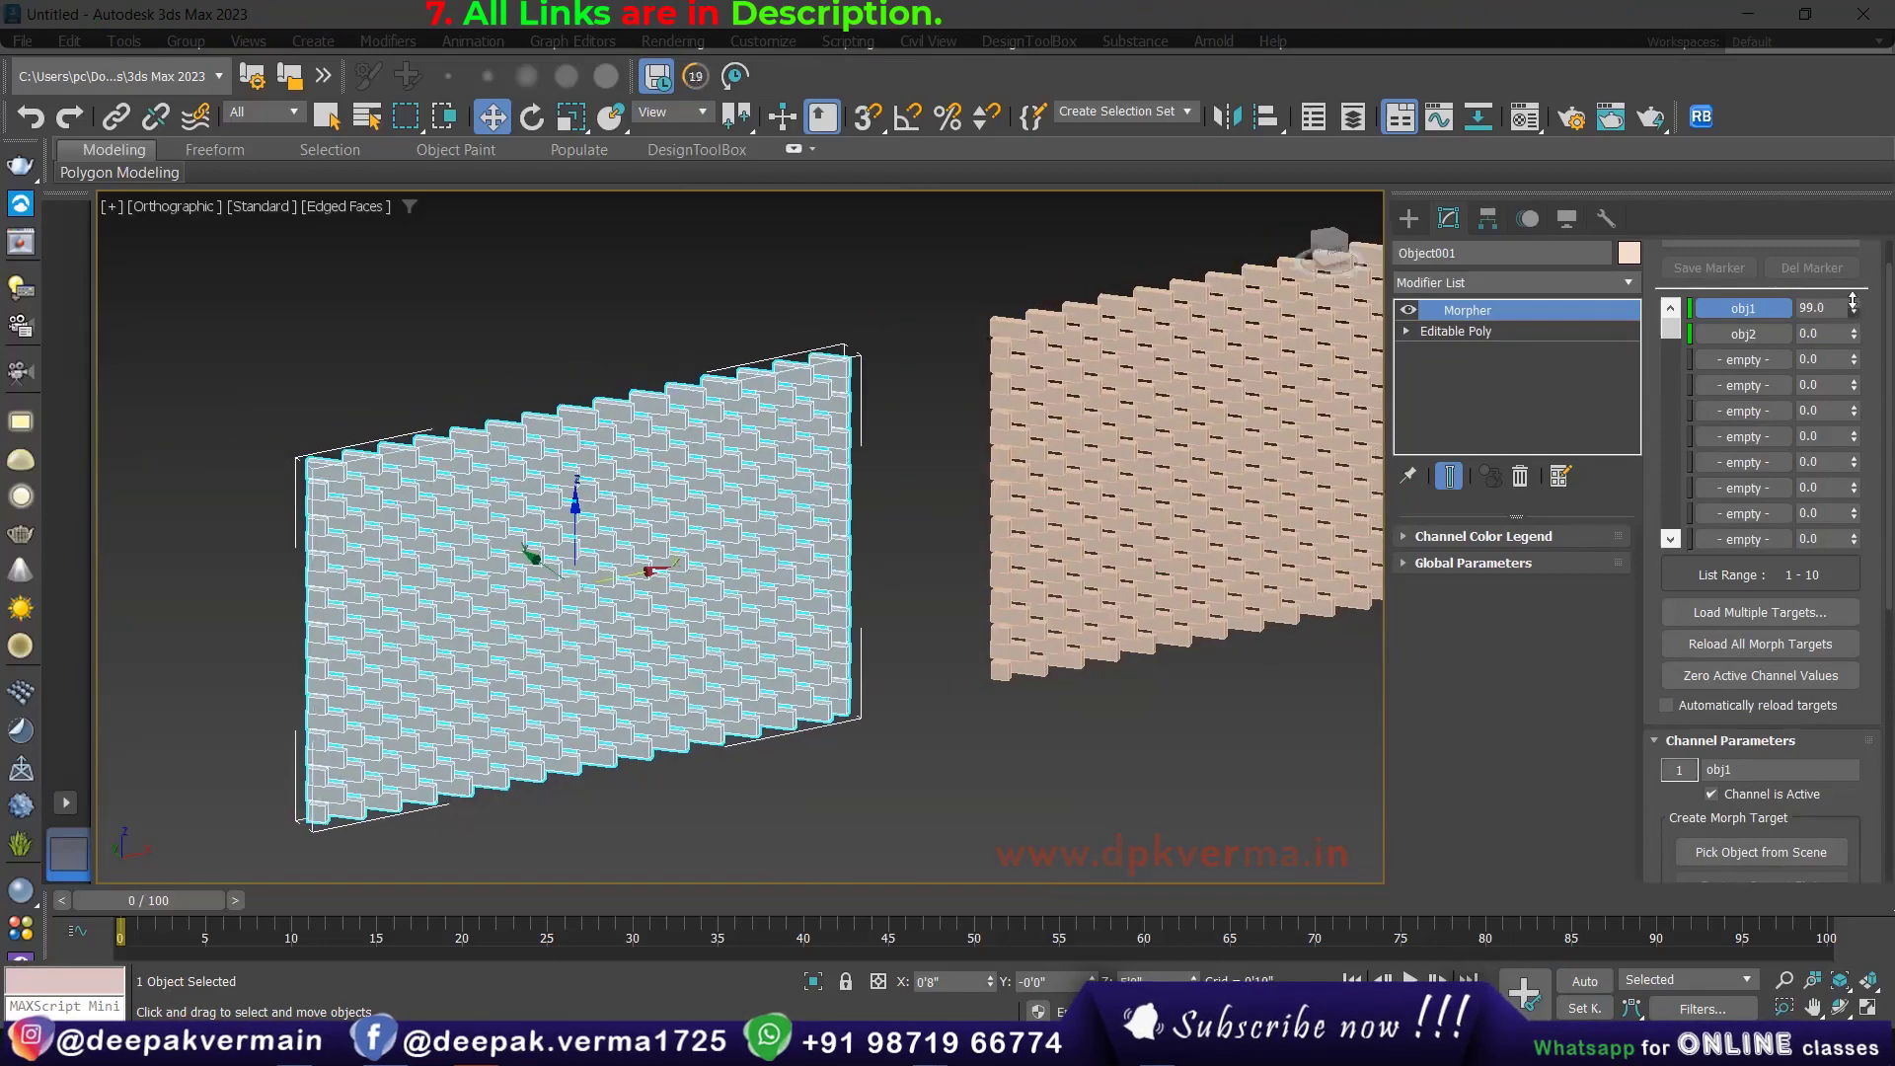
{"action": "mouse_move", "coordinate": [1852, 308]}
{"action": "left_mouse_down"}
{"action": "mouse_move", "coordinate": [1850, 379]}
{"action": "mouse_move", "coordinate": [1817, 337]}
{"action": "mouse_move", "coordinate": [1845, 263]}
{"action": "left_mouse_up"}
{"action": "mouse_move", "coordinate": [763, 606]}
{"action": "middle_mouse_down", "text": "alt"}
{"action": "mouse_move", "coordinate": [918, 523]}
{"action": "mouse_move", "coordinate": [844, 543]}
{"action": "middle_mouse_up", "text": "alt"}
{"action": "scroll", "coordinate": [770, 553], "scroll_direction": "up", "scroll_amount": 3}
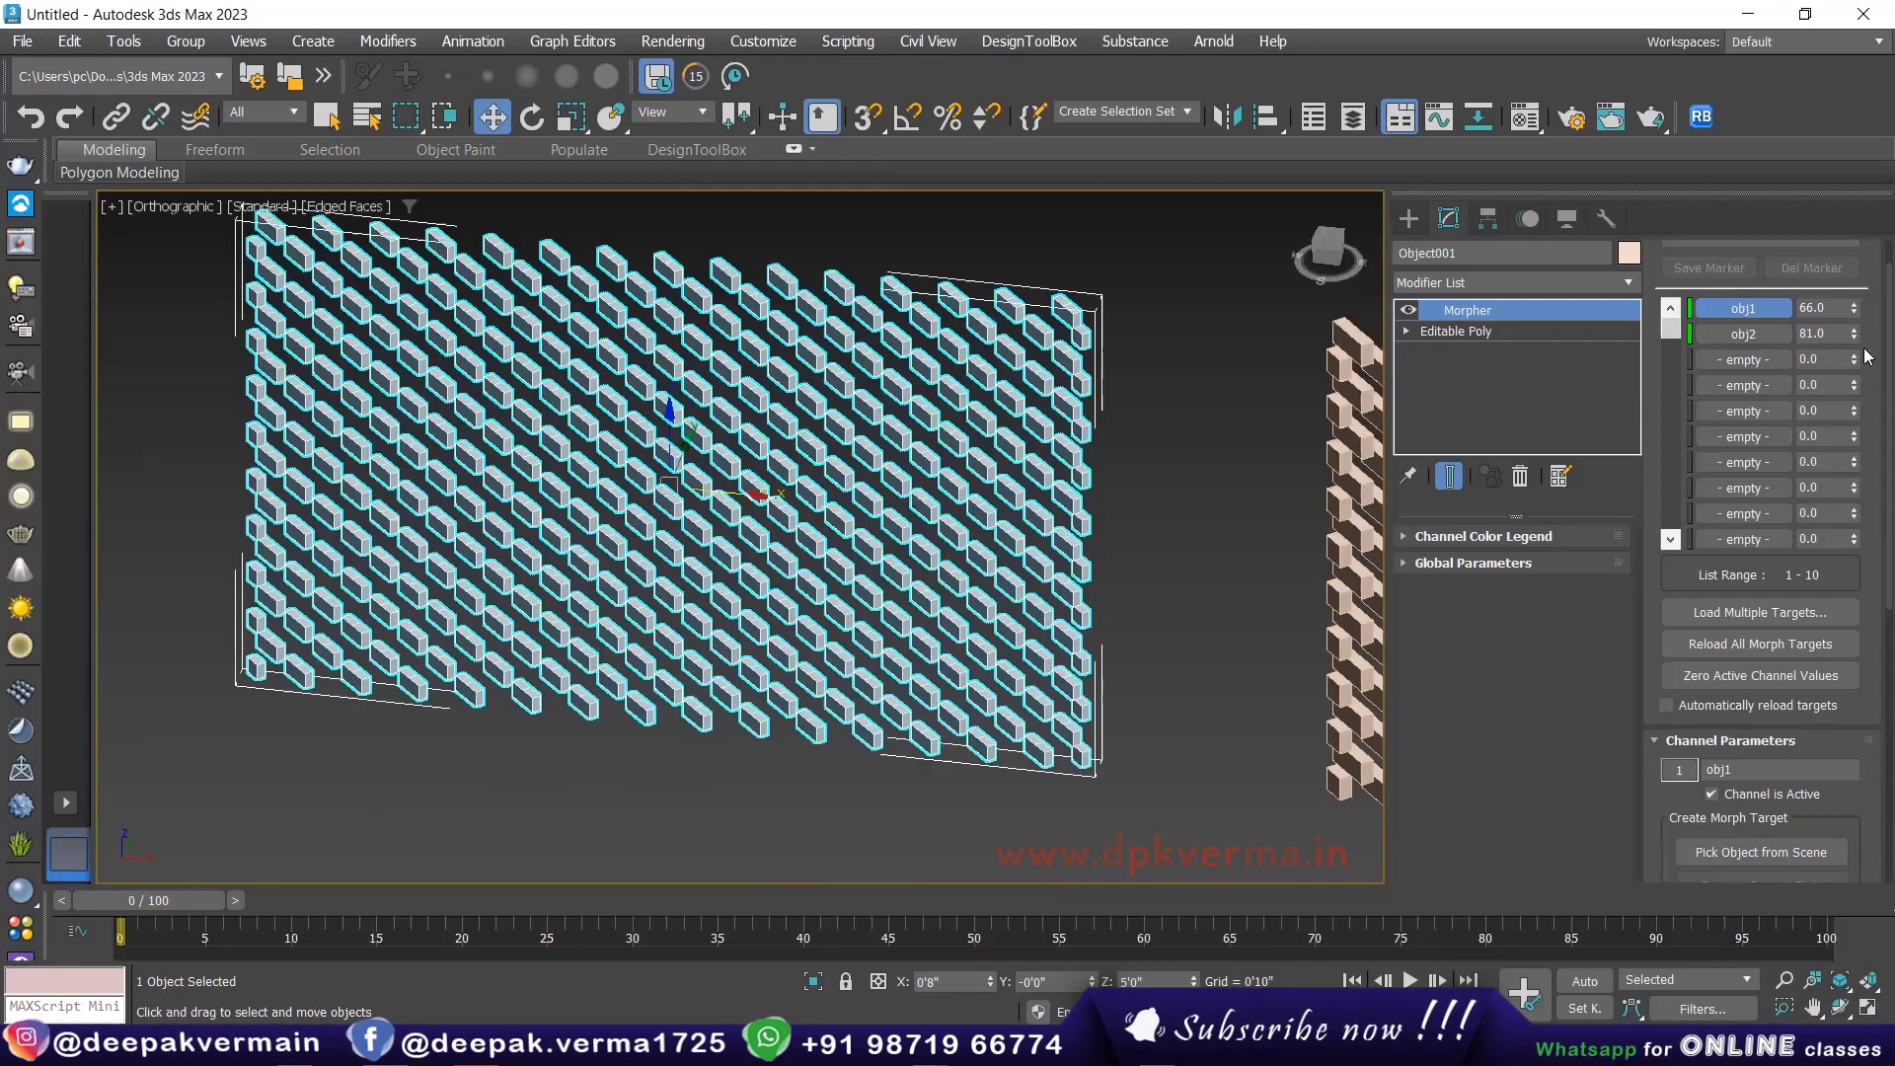
{"action": "mouse_move", "coordinate": [1856, 335]}
{"action": "left_mouse_down"}
{"action": "mouse_move", "coordinate": [1855, 310]}
{"action": "mouse_move", "coordinate": [1856, 333]}
{"action": "left_mouse_up"}
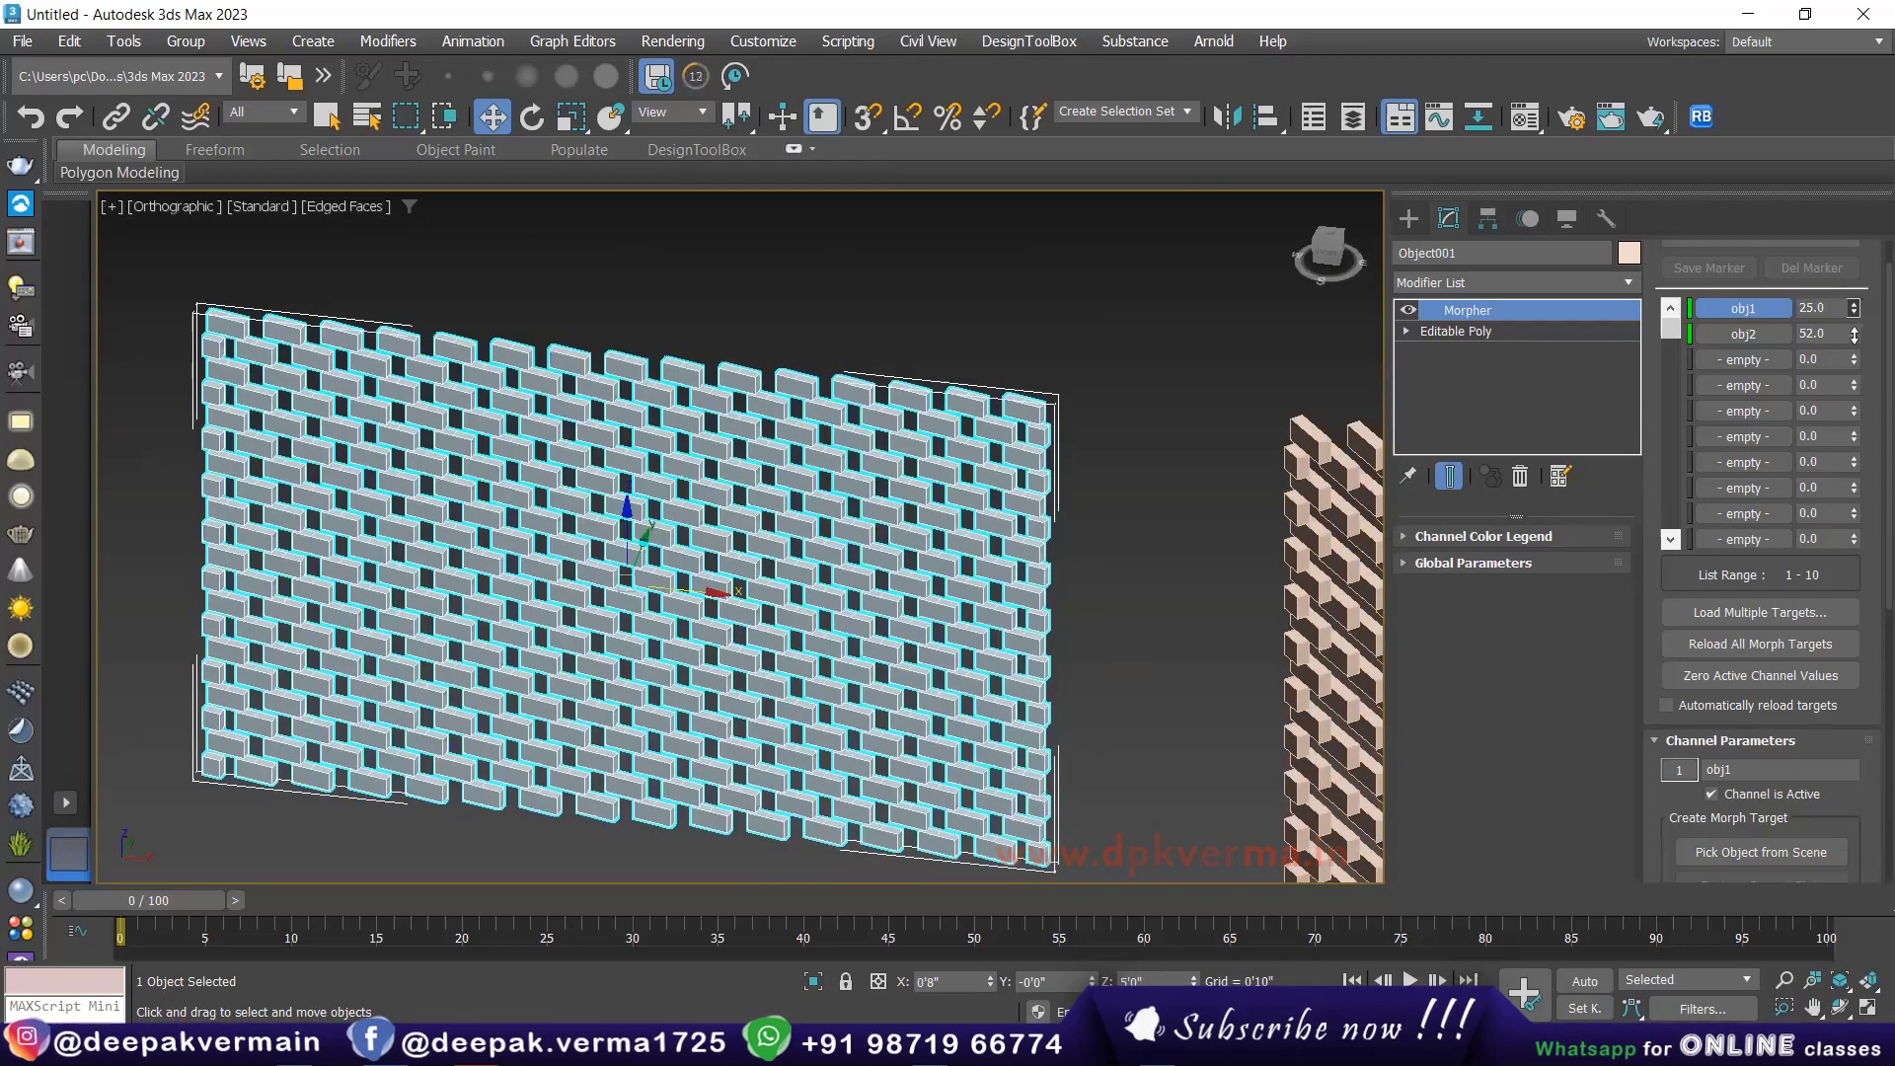
{"action": "scroll", "coordinate": [854, 496], "scroll_direction": "down", "scroll_amount": 2}
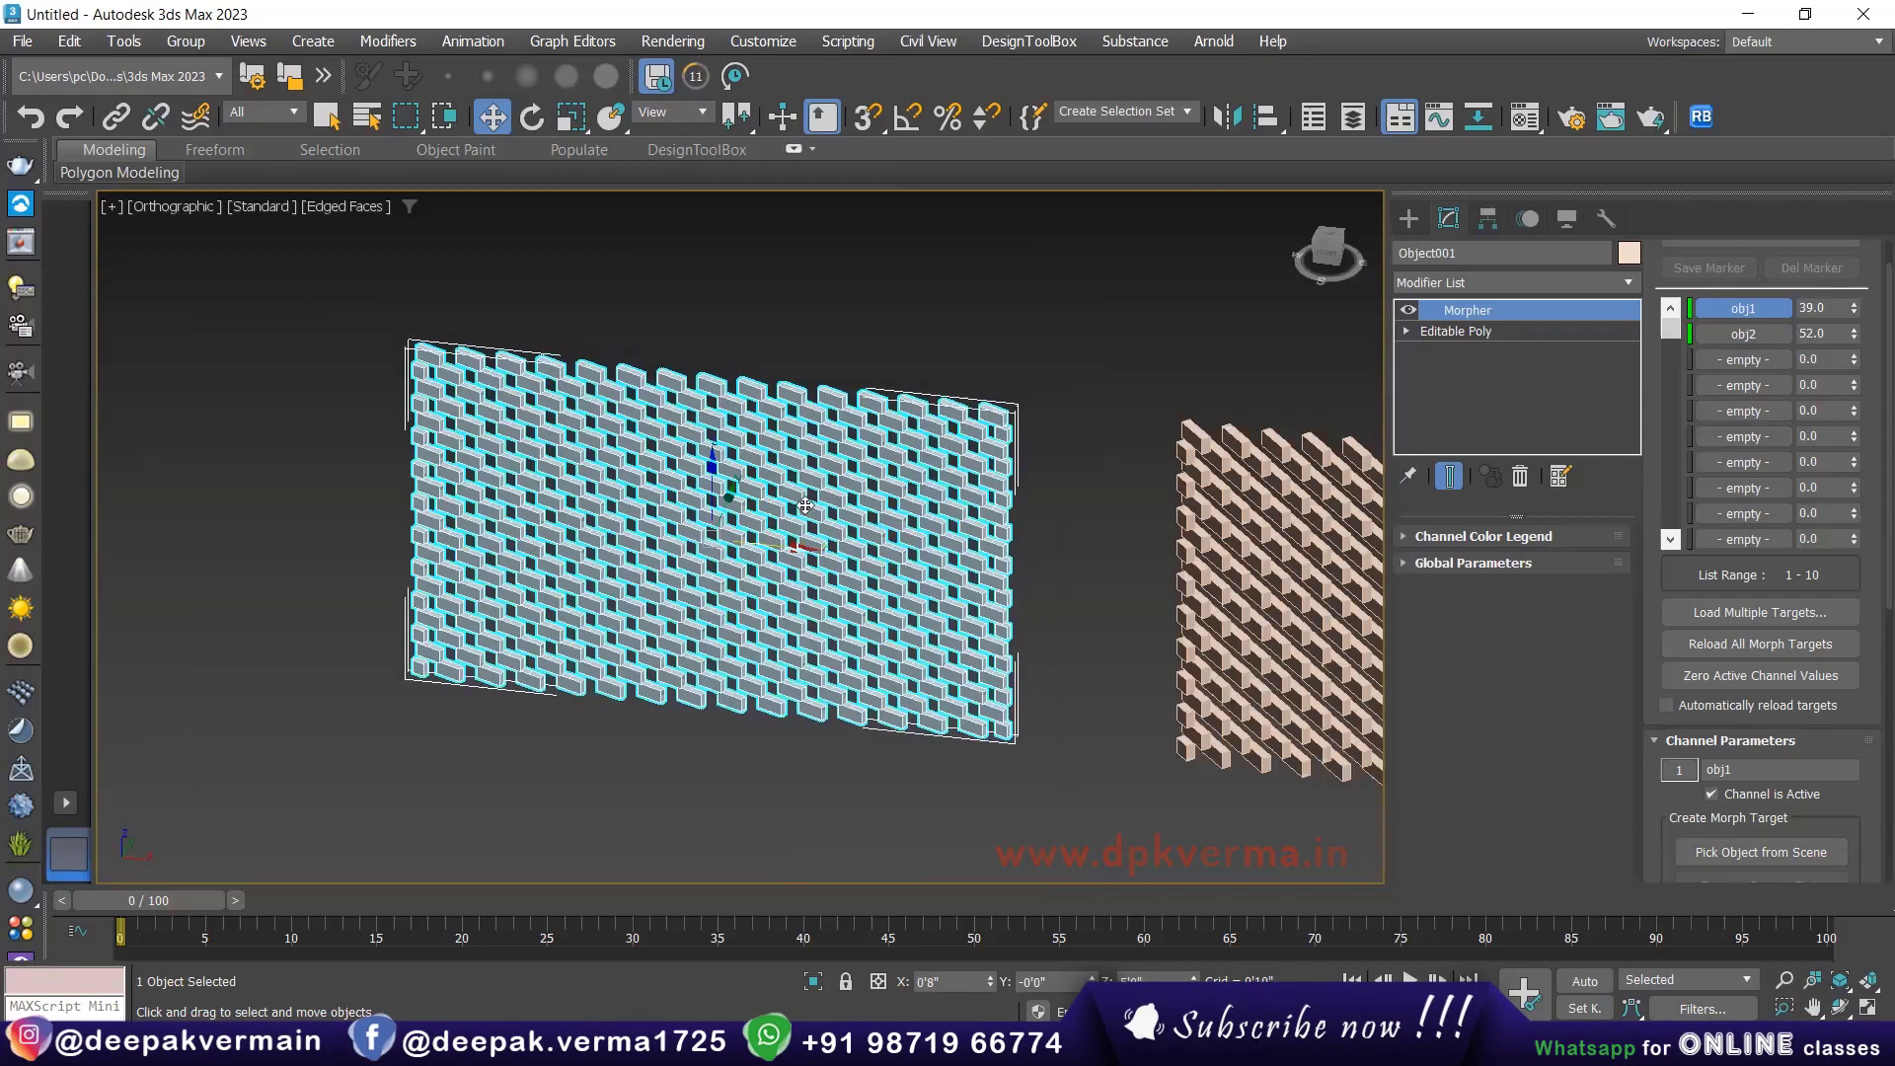
{"action": "scroll", "coordinate": [626, 589], "scroll_direction": "up", "scroll_amount": 2}
Step: Switch to a front view and Shift-drag the morphed wall left to copy it
{"action": "key", "text": "shift+z"}
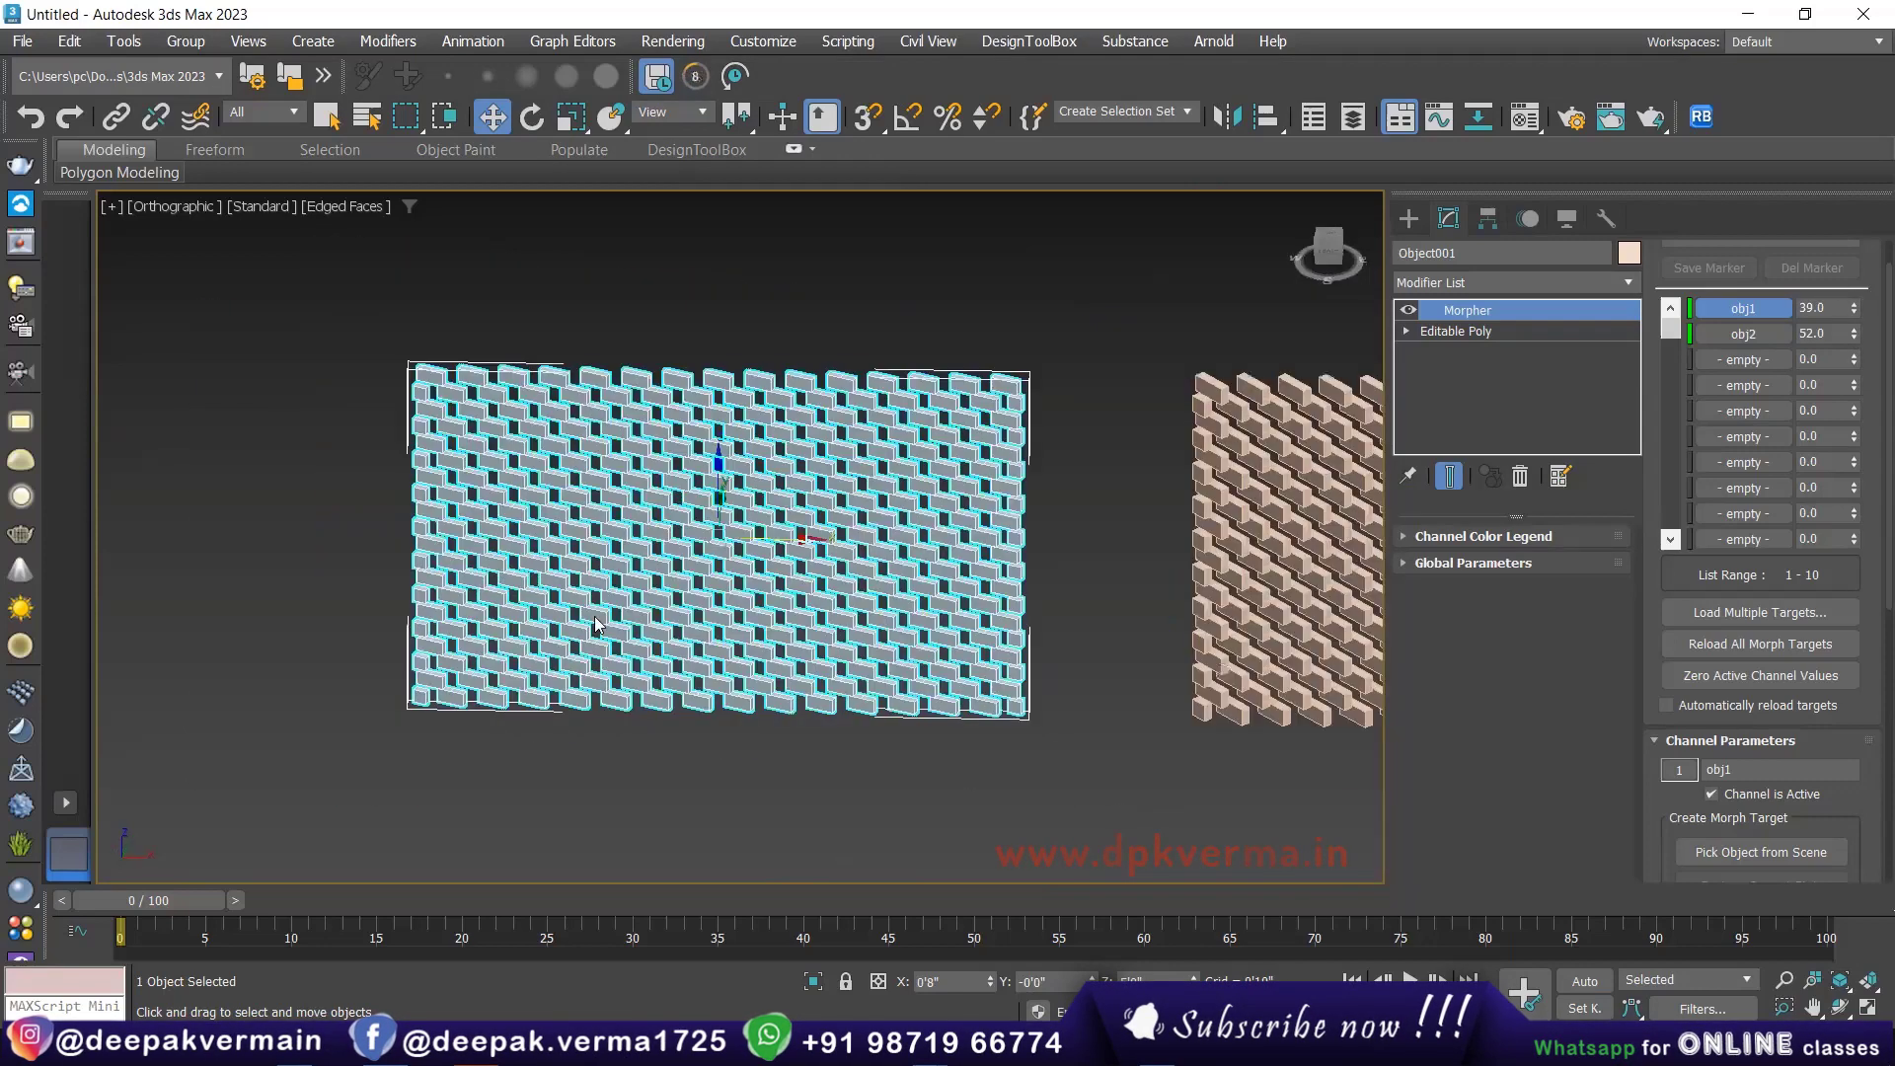
{"action": "scroll", "coordinate": [664, 613], "scroll_direction": "down", "scroll_amount": 2}
{"action": "middle_click_drag", "start_coordinate": [780, 563], "coordinate": [972, 575]}
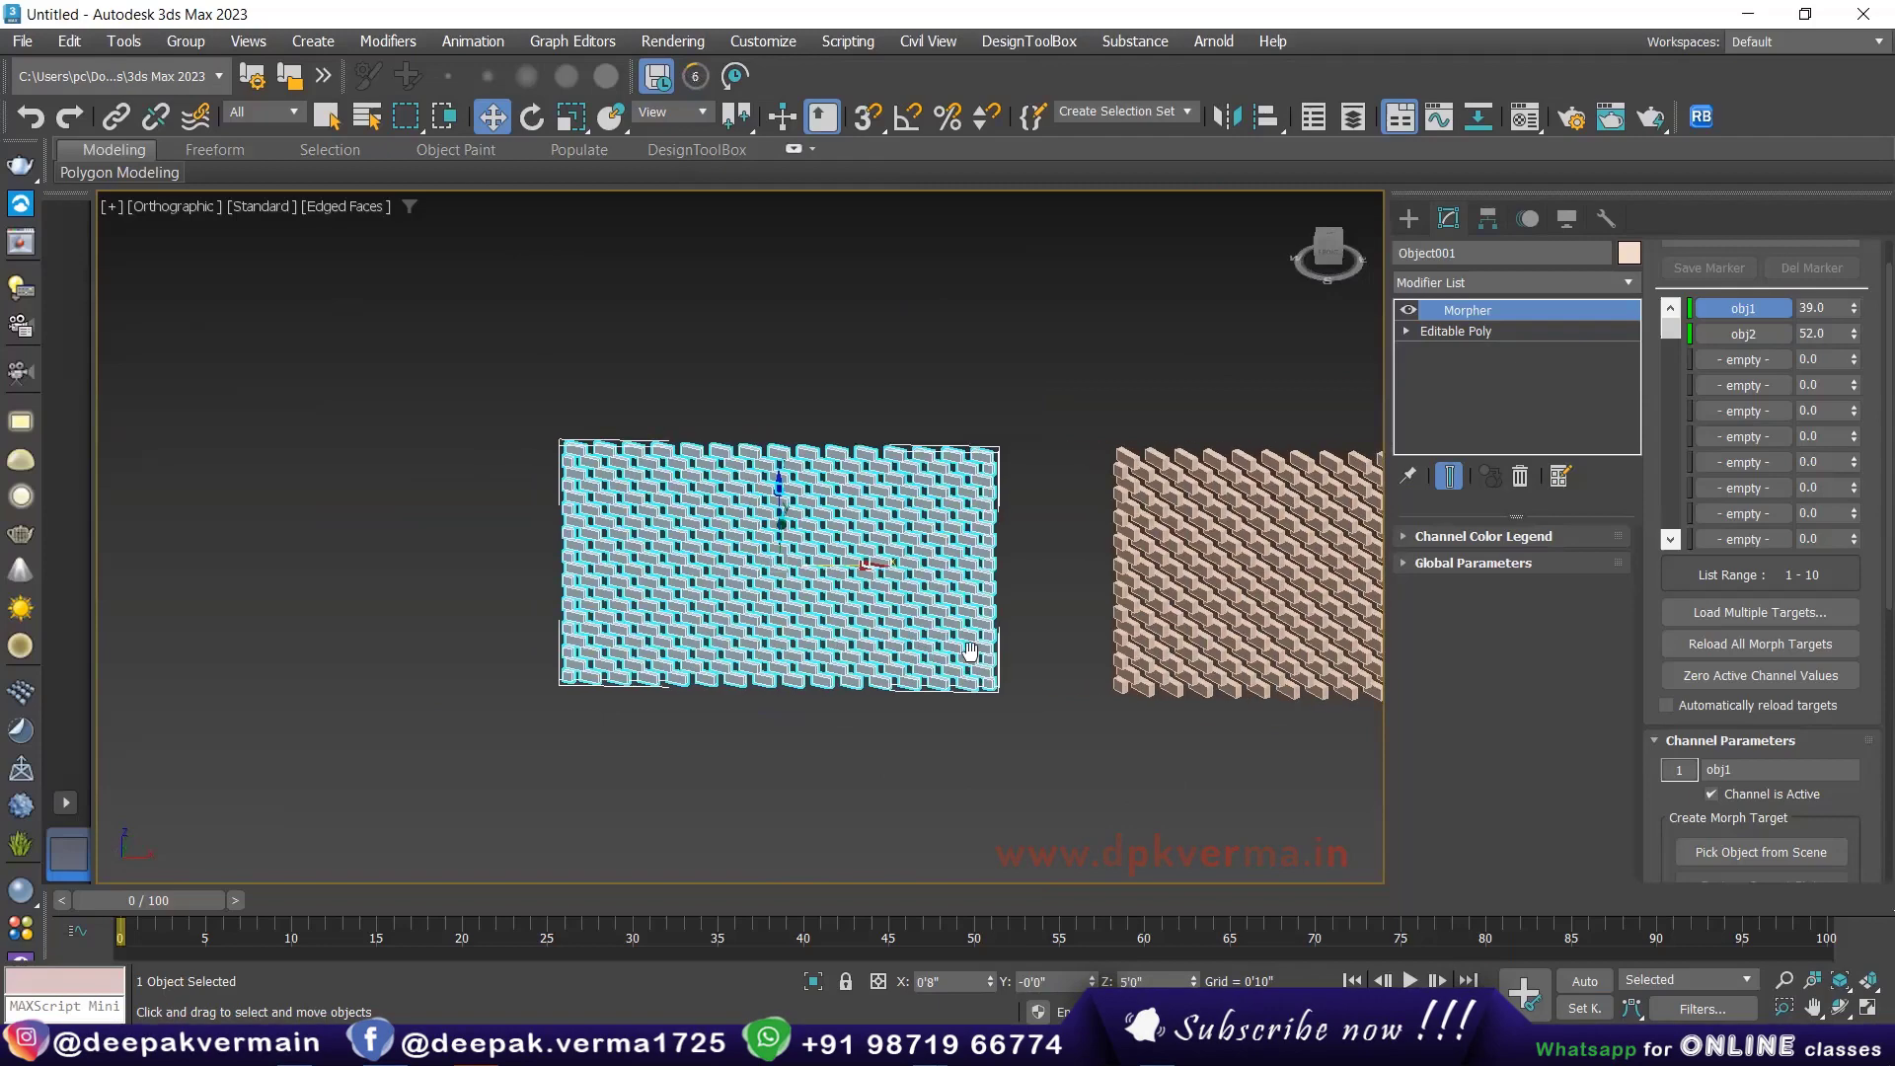
{"action": "left_click_drag", "start_coordinate": [768, 565], "coordinate": [244, 556], "text": "shift"}
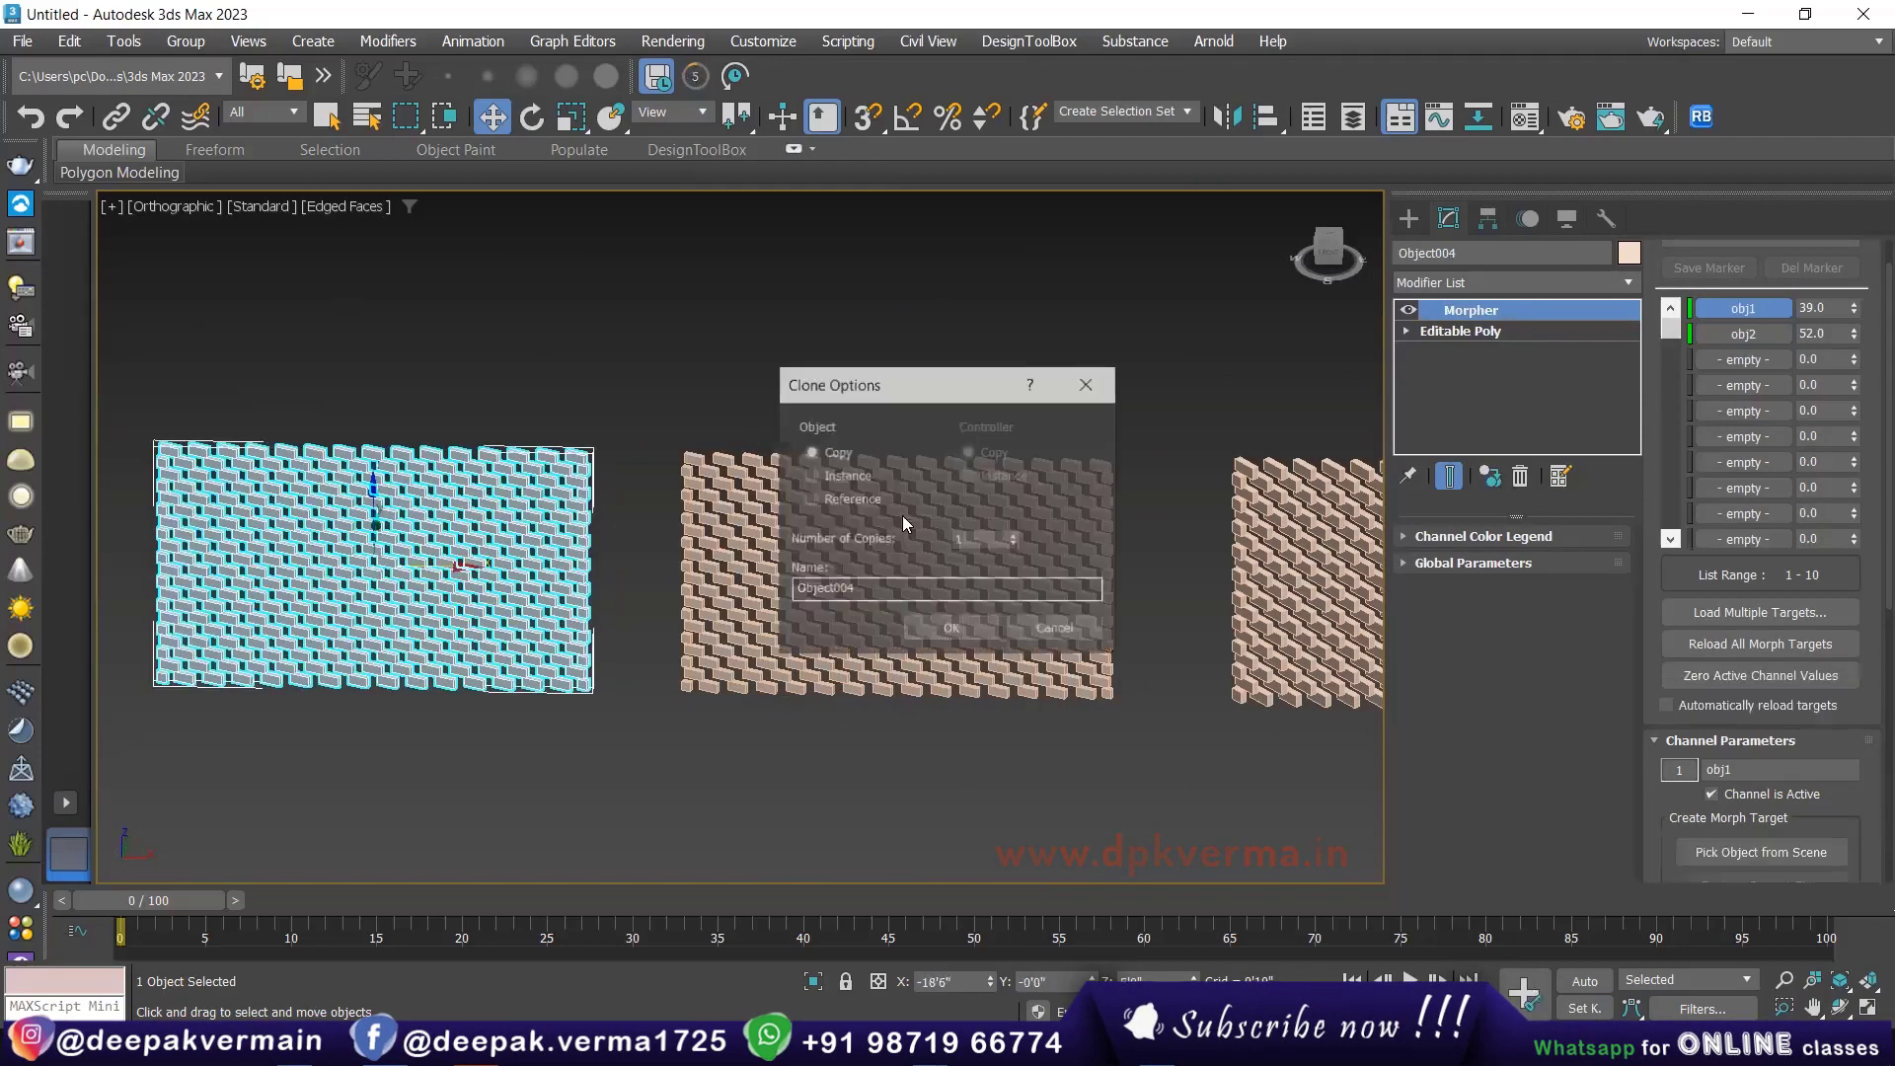
{"action": "left_click", "coordinate": [952, 628]}
{"action": "left_click", "coordinate": [971, 608]}
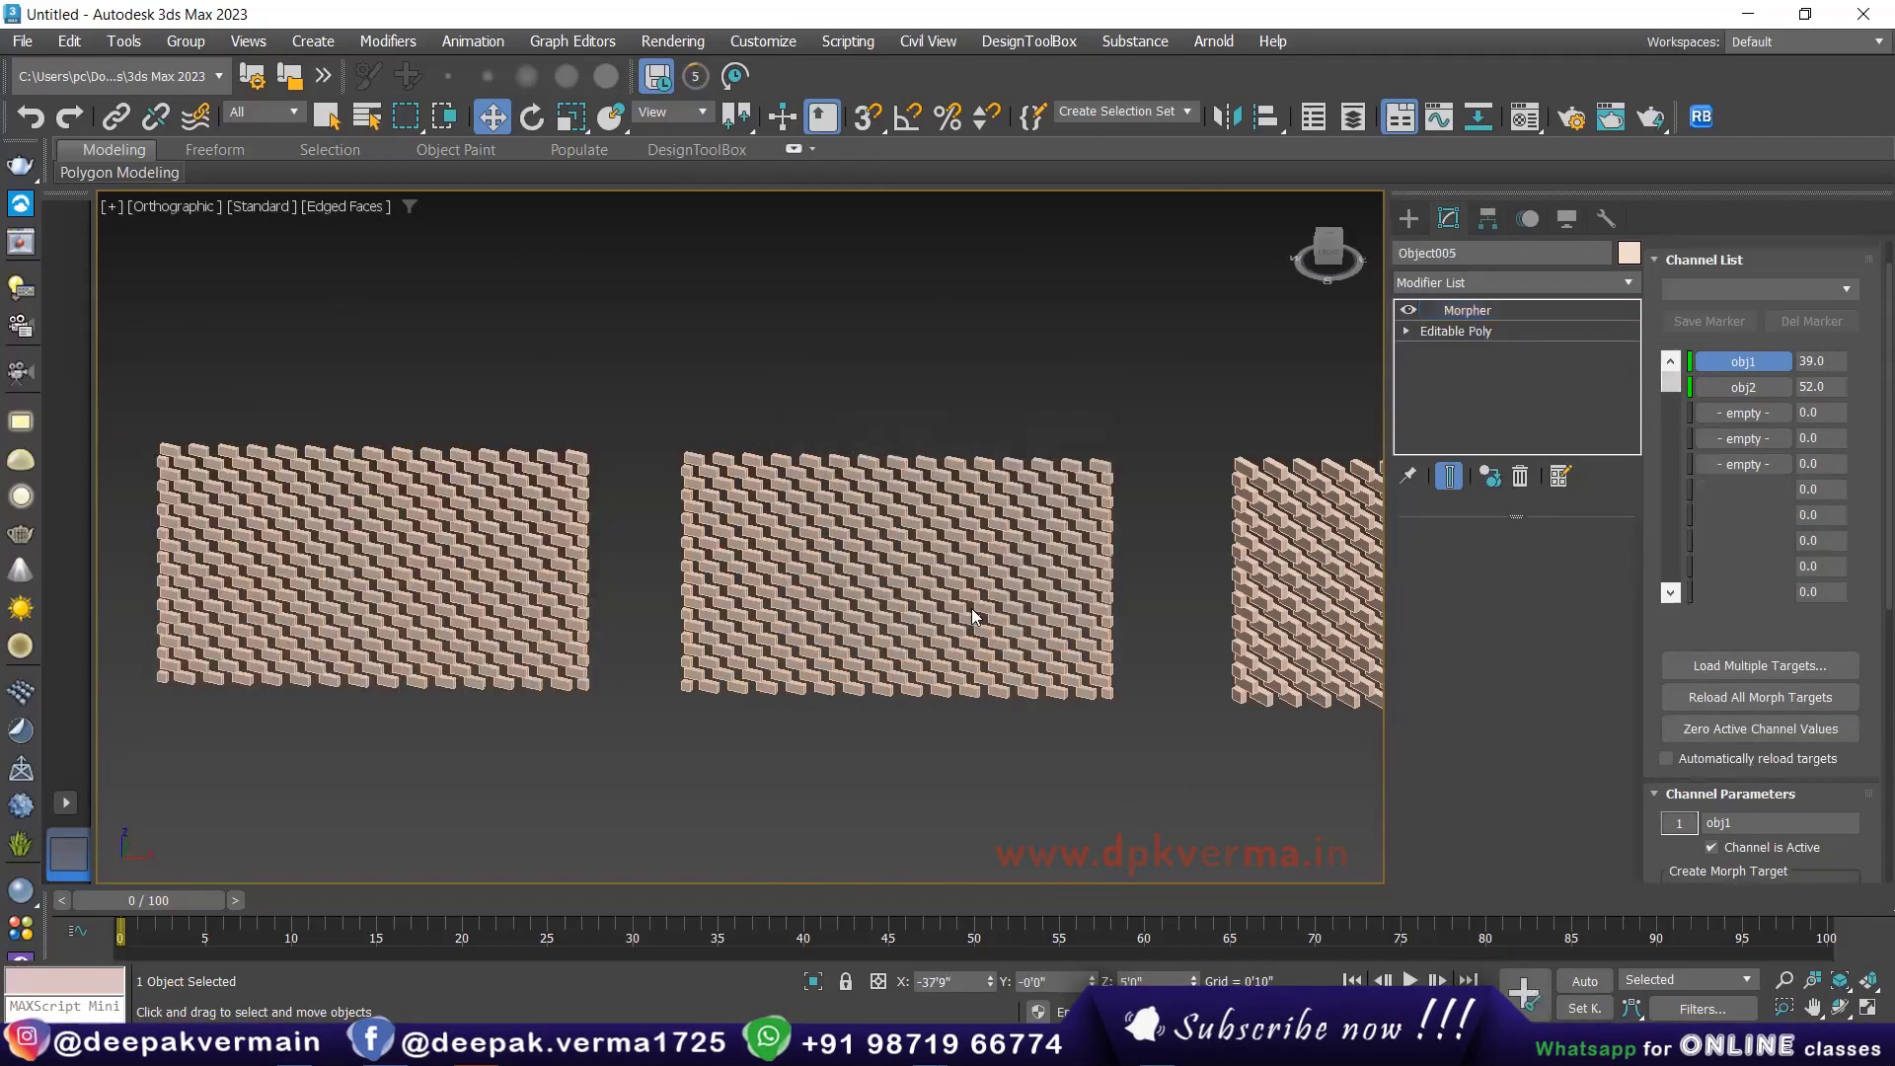
{"action": "middle_click_drag", "start_coordinate": [971, 607], "coordinate": [912, 542]}
{"action": "left_click", "coordinate": [912, 543]}
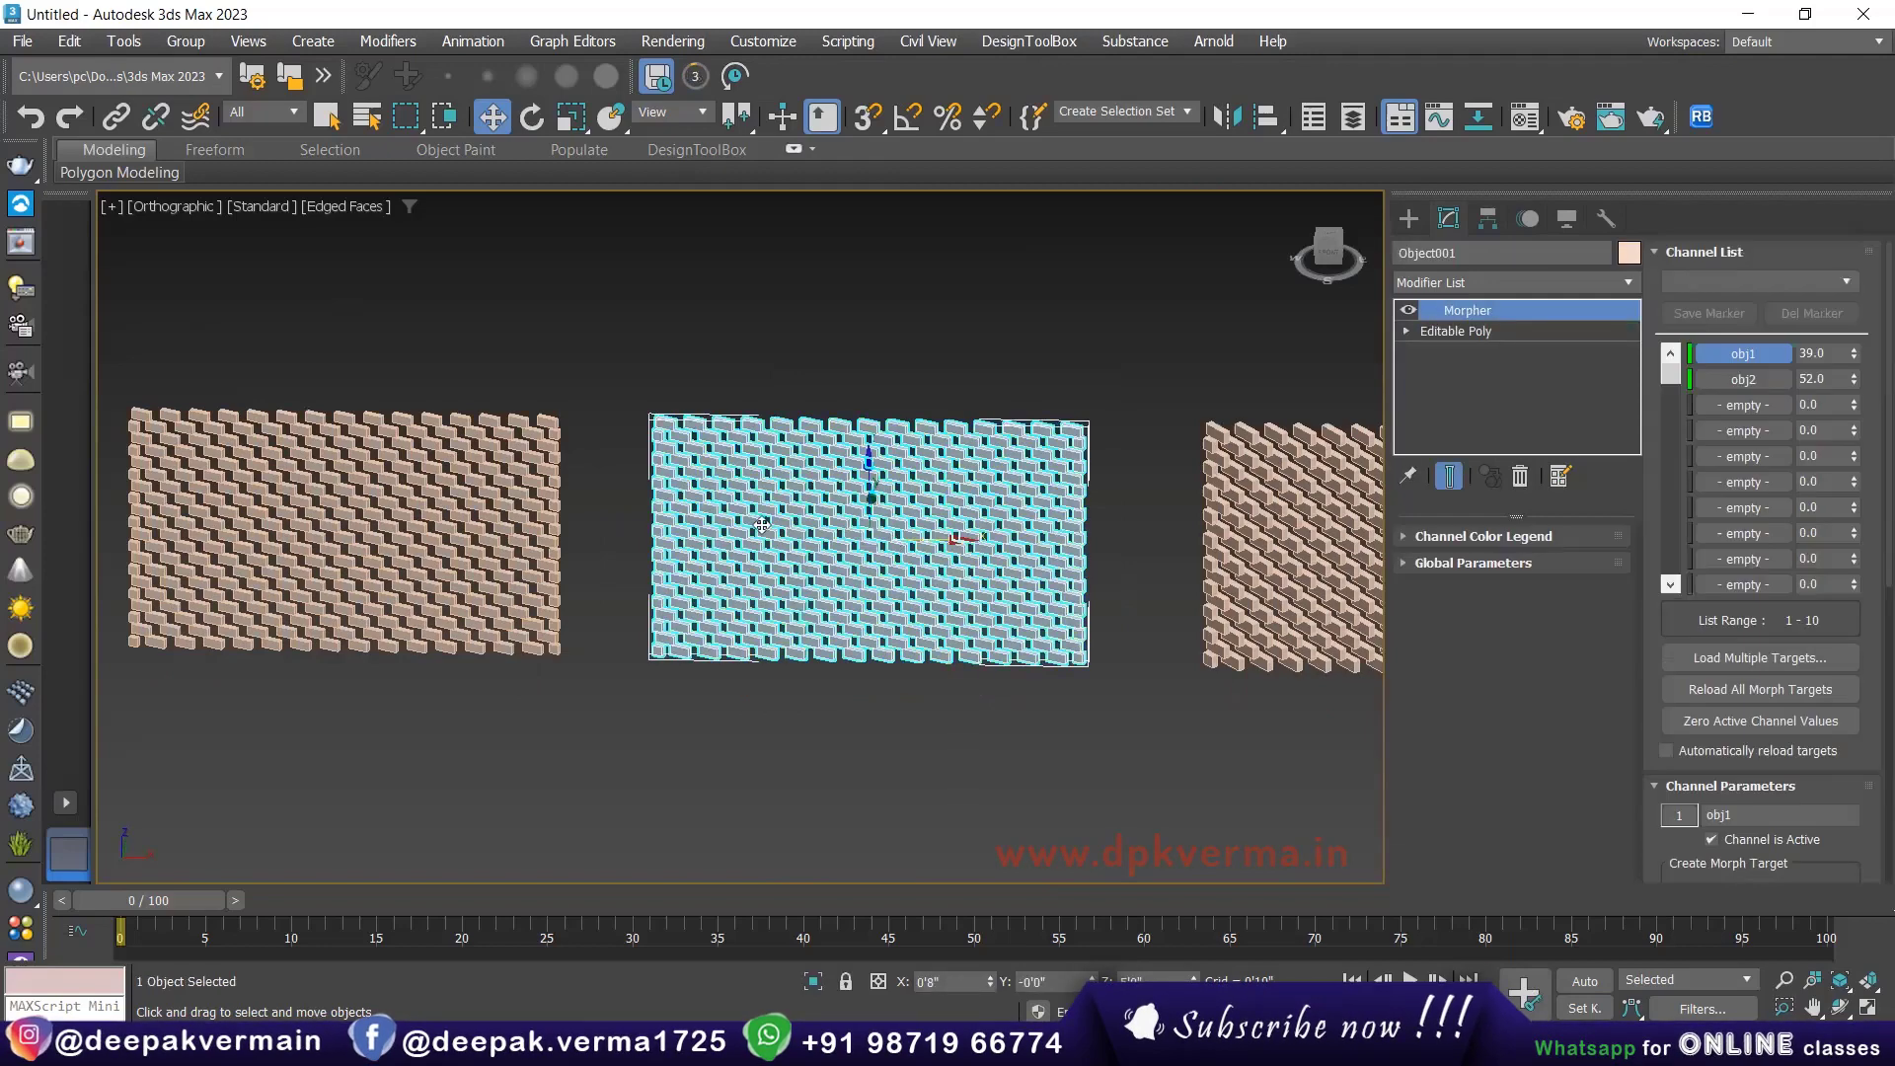
{"action": "scroll", "coordinate": [762, 518], "scroll_direction": "up", "scroll_amount": 2}
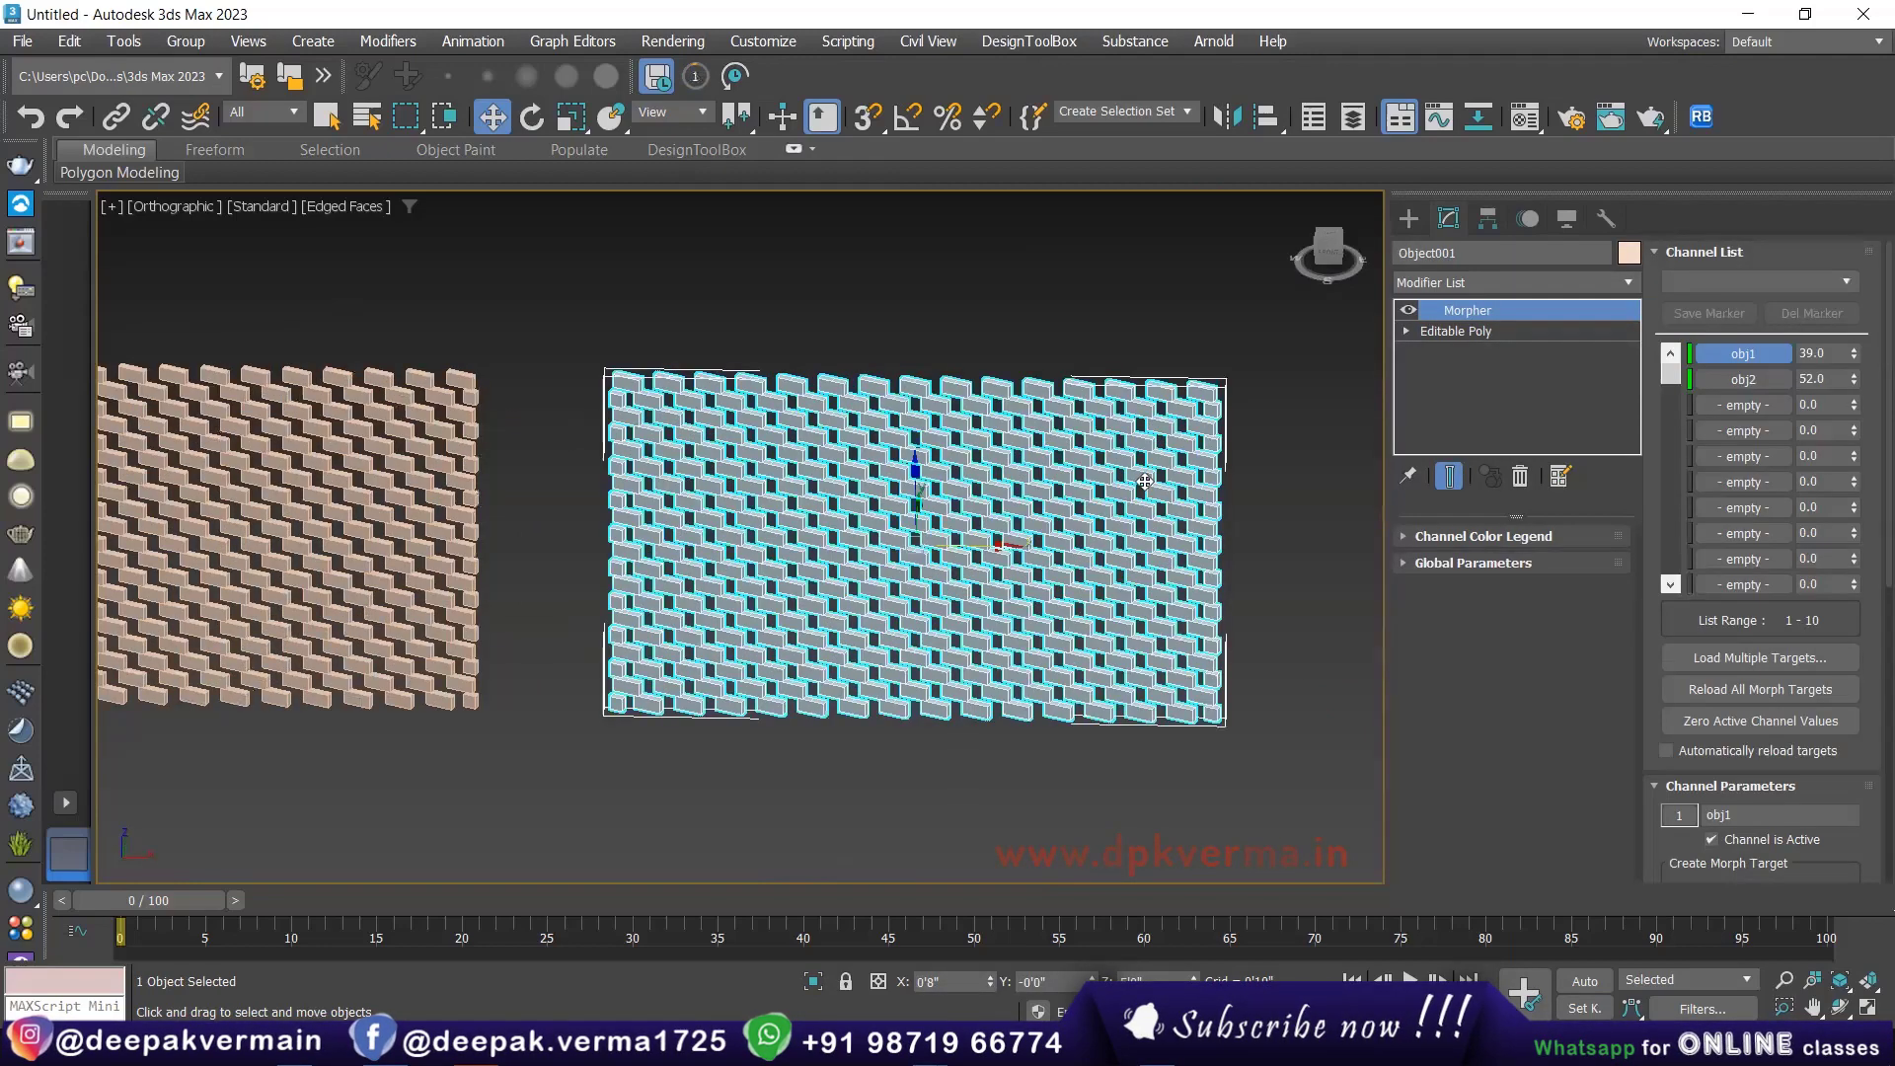
Step: In Editable Poly, soft-select one left-side vertex with a 2'0" falloff
{"action": "left_click", "coordinate": [1458, 332]}
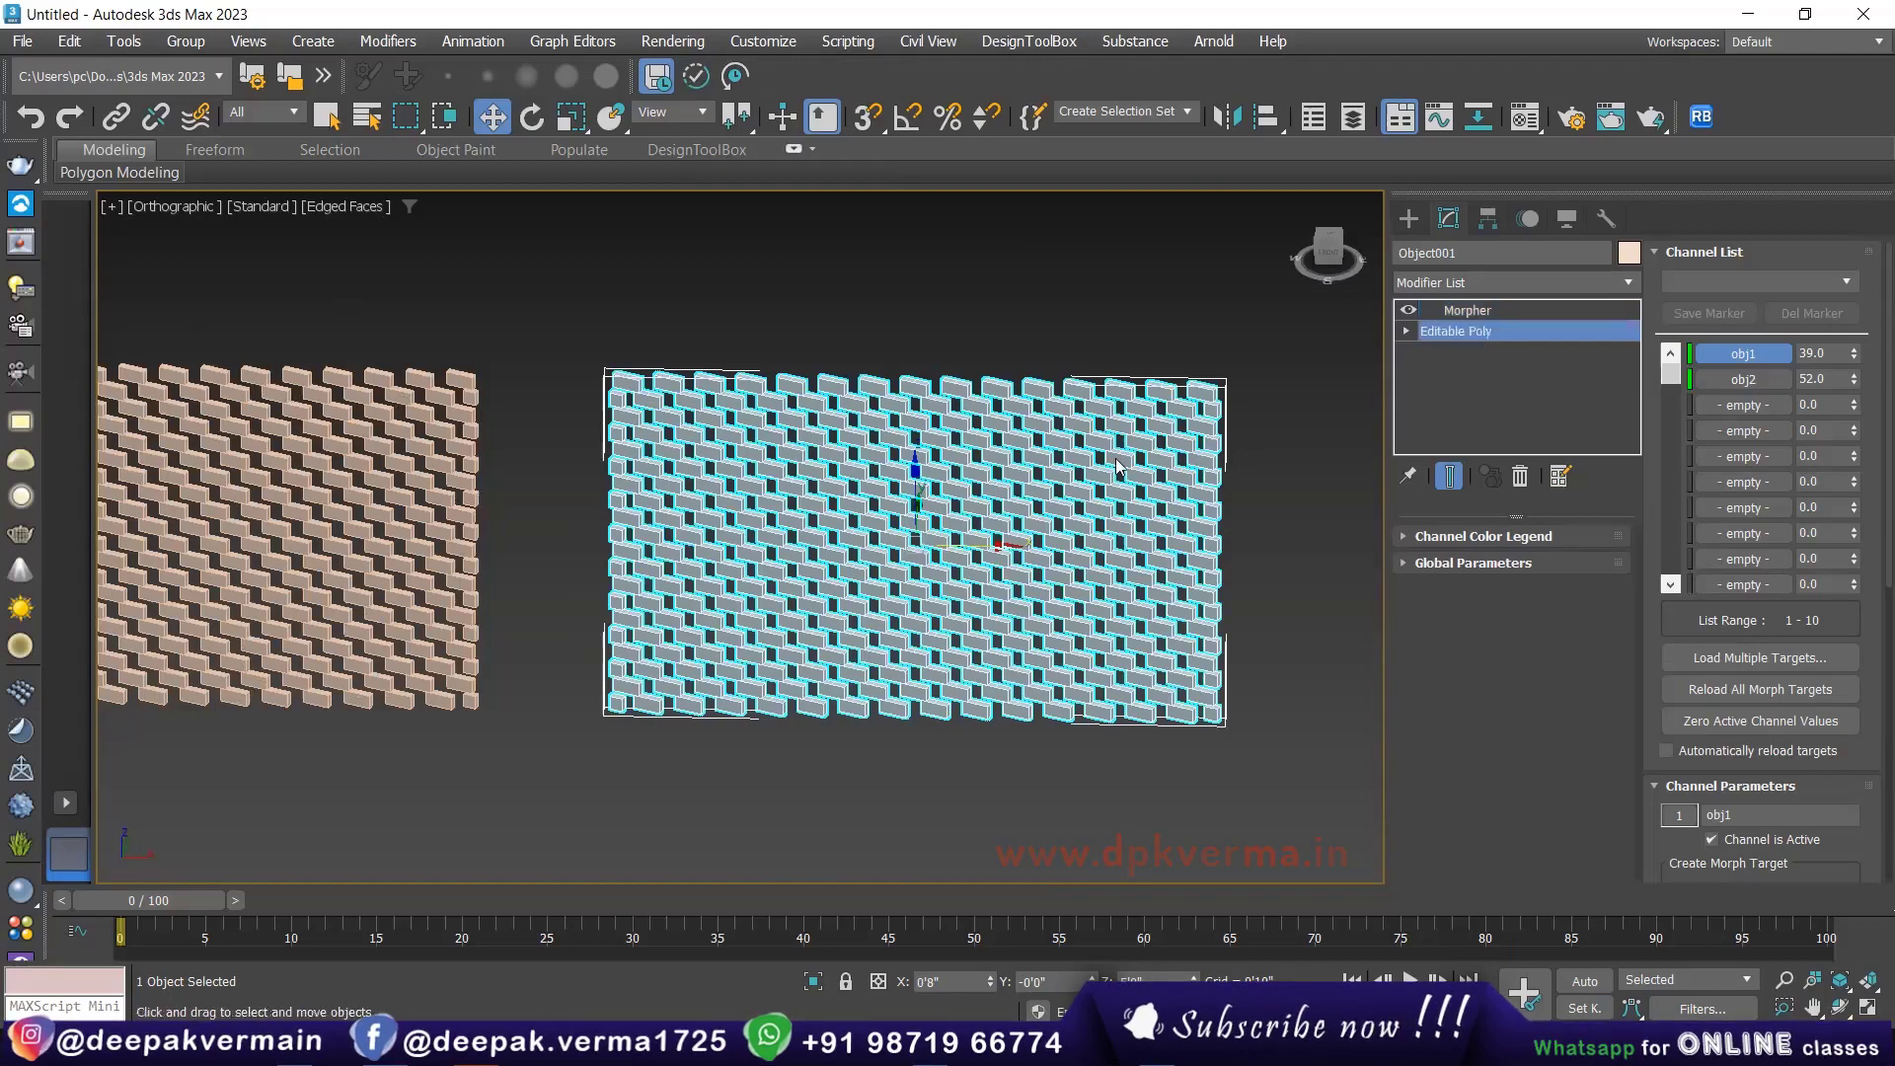
{"action": "left_click", "coordinate": [708, 479]}
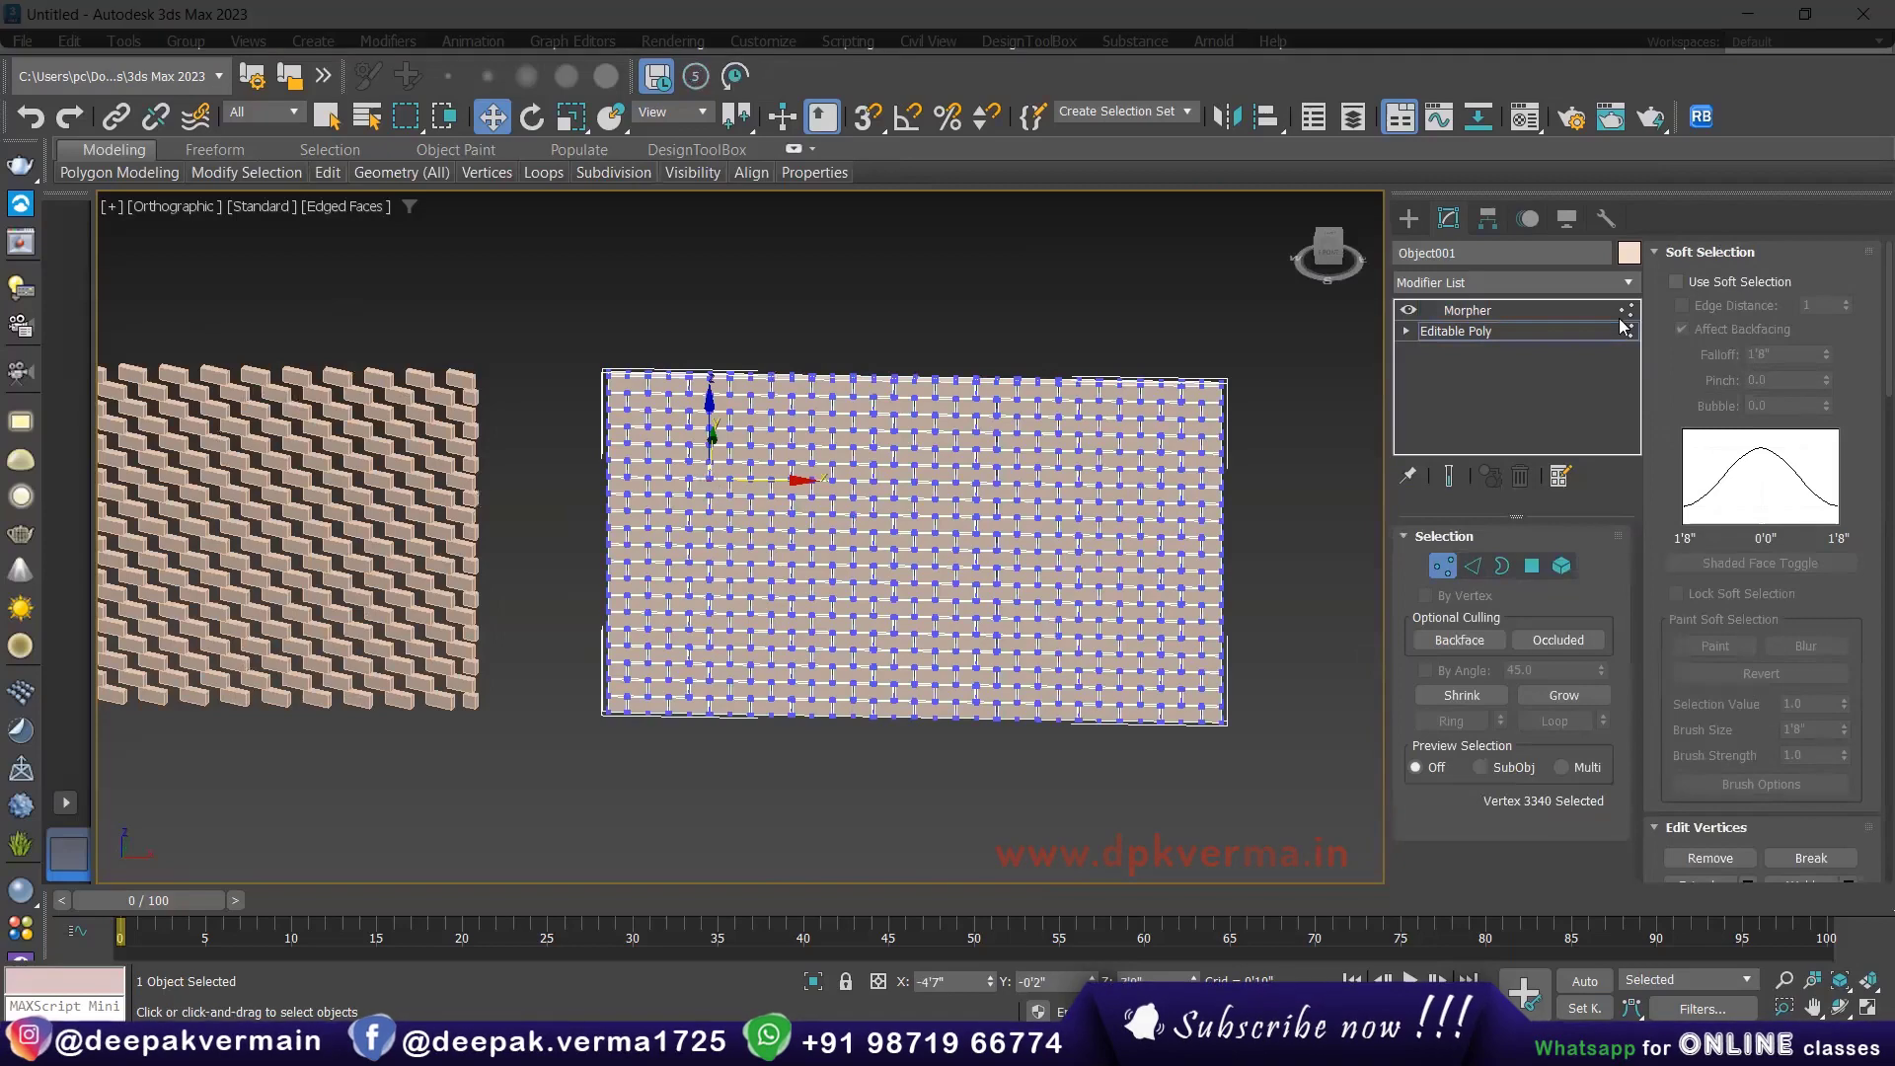
{"action": "left_click", "coordinate": [1695, 282]}
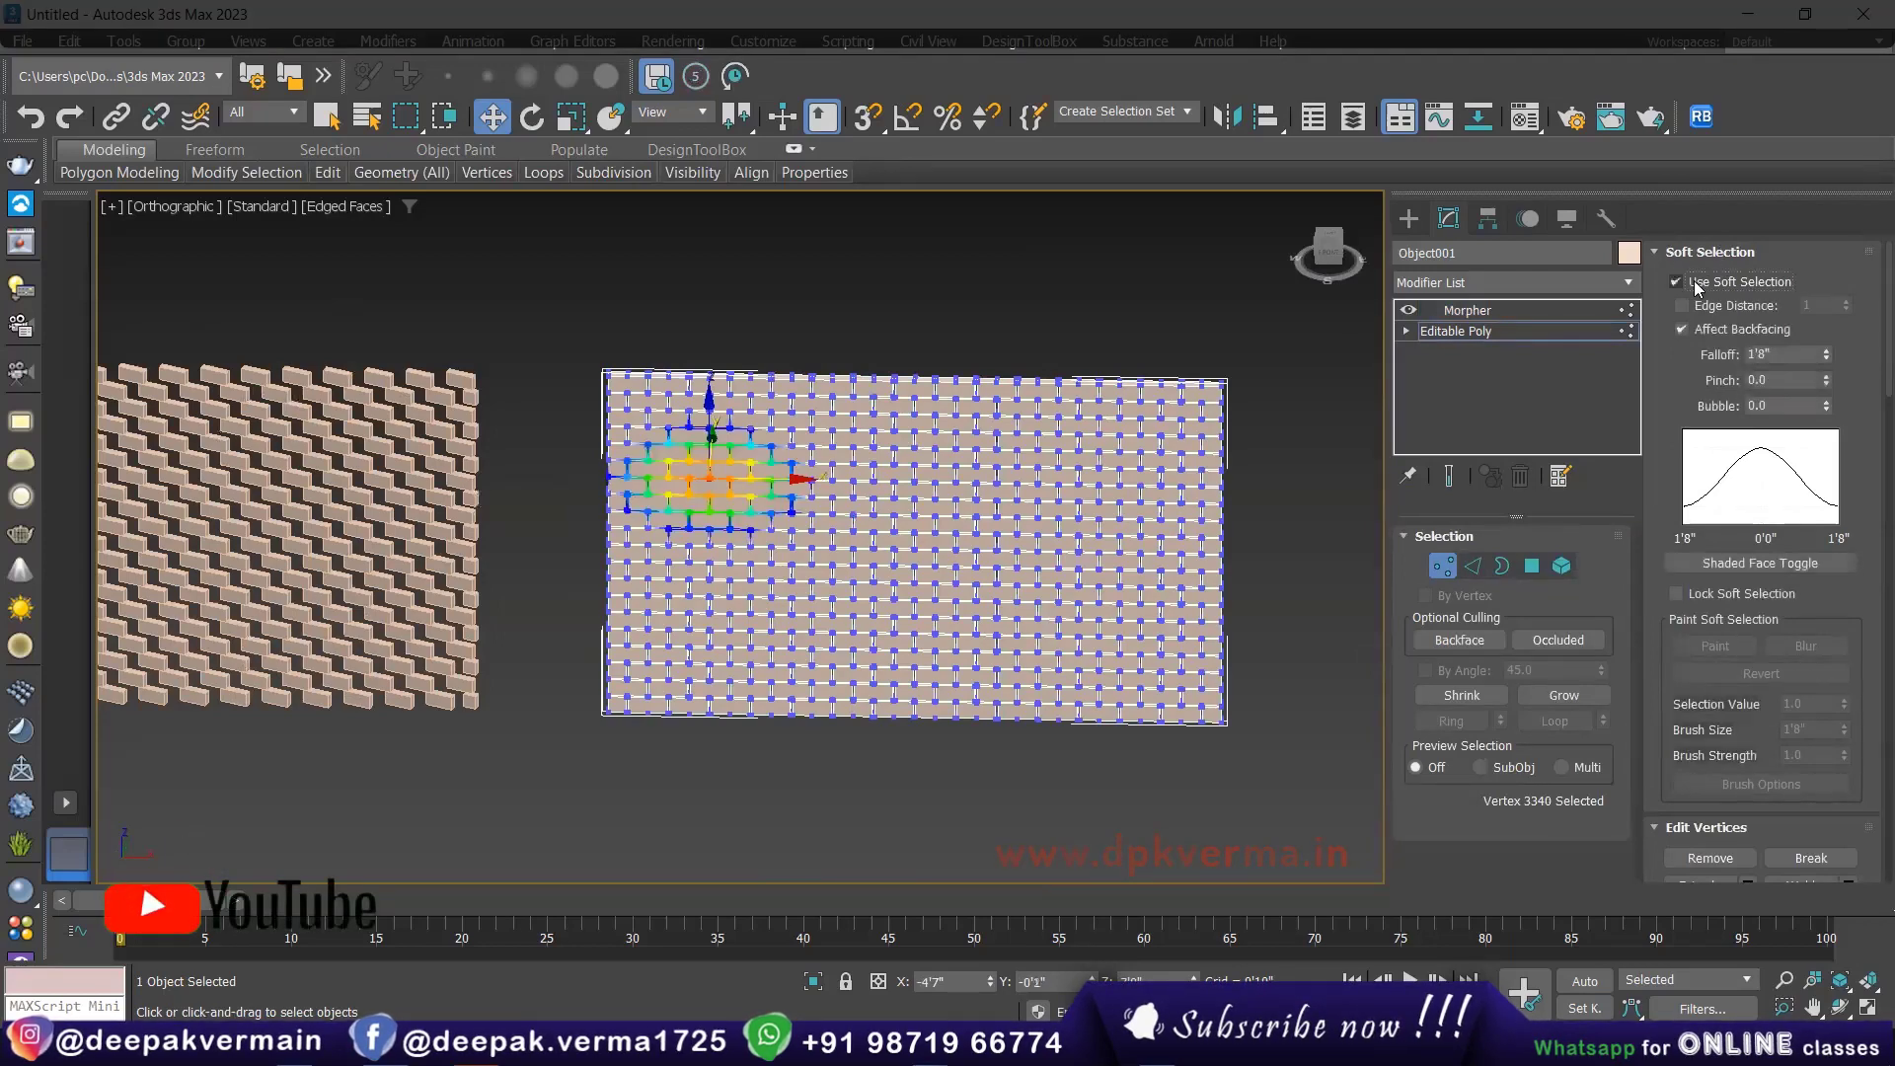
{"action": "left_click_drag", "start_coordinate": [1826, 361], "coordinate": [1822, 339]}
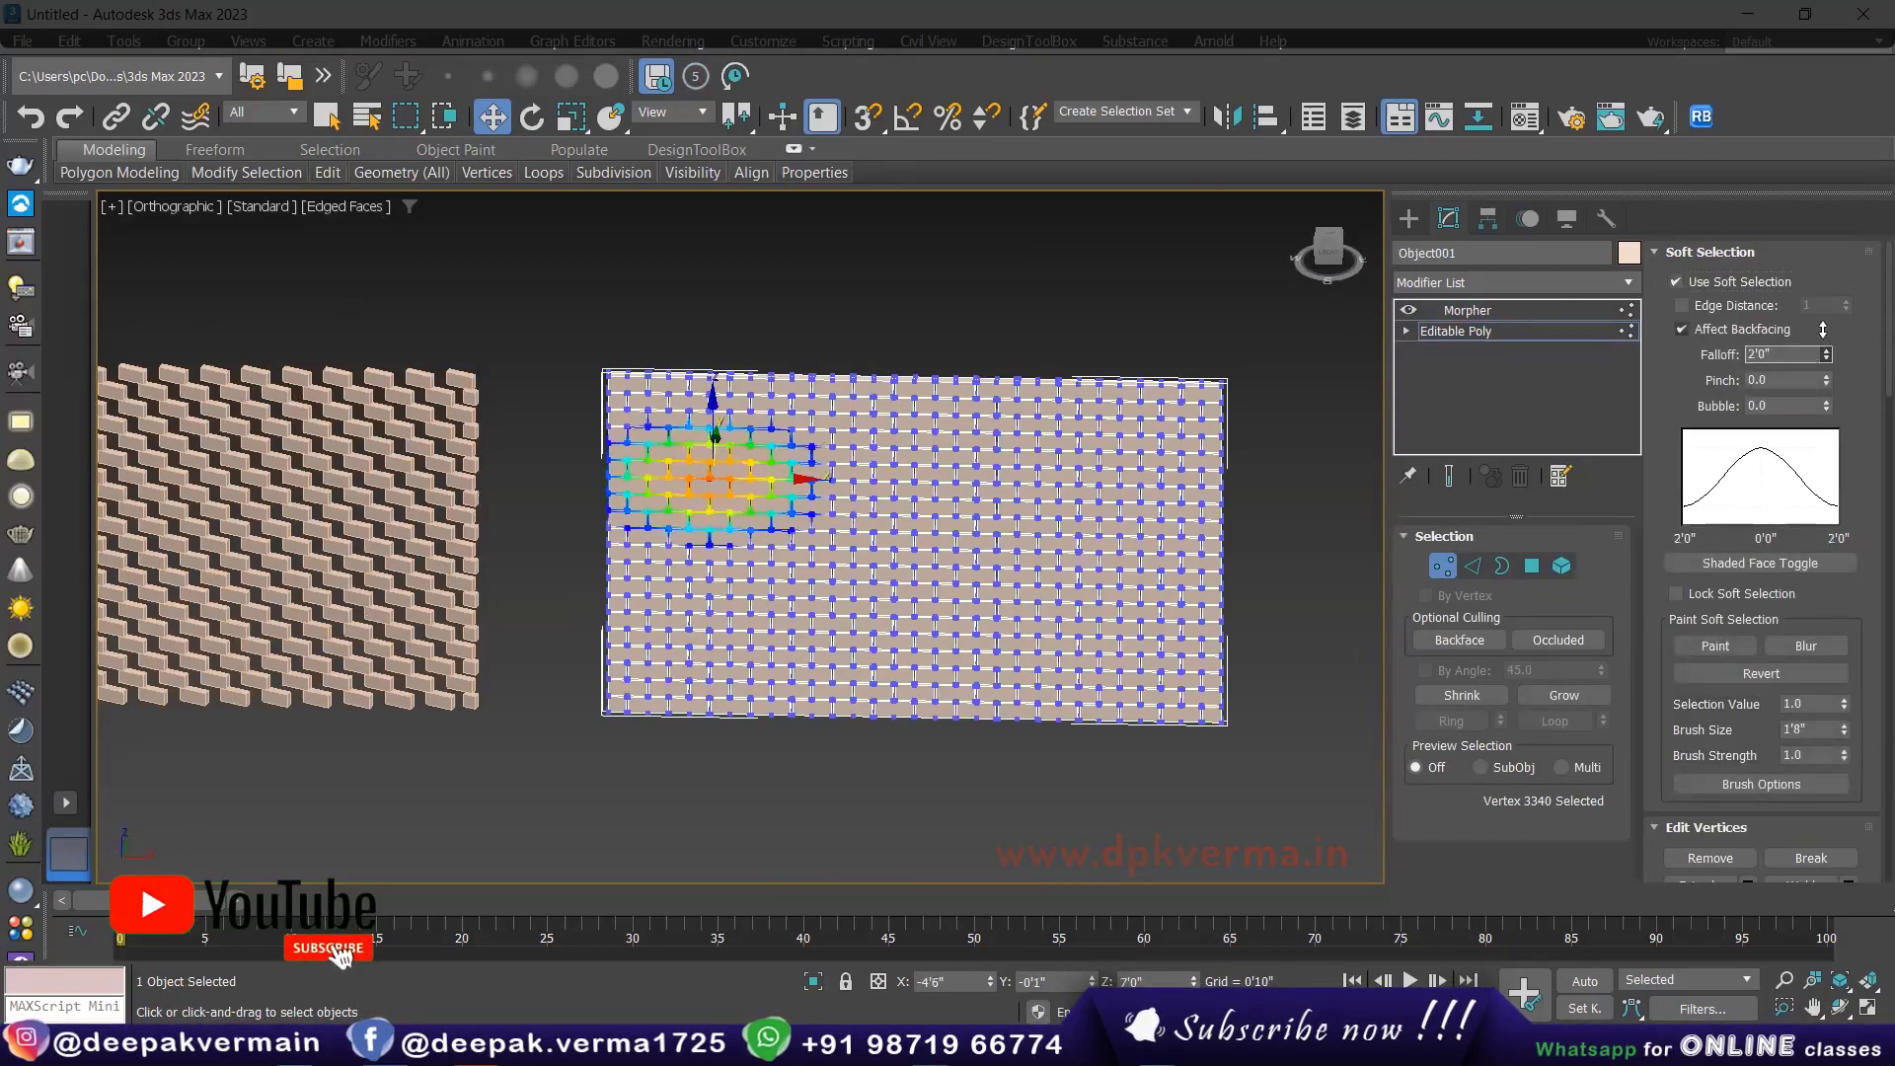
{"action": "scroll", "coordinate": [629, 407], "scroll_direction": "up", "scroll_amount": 2}
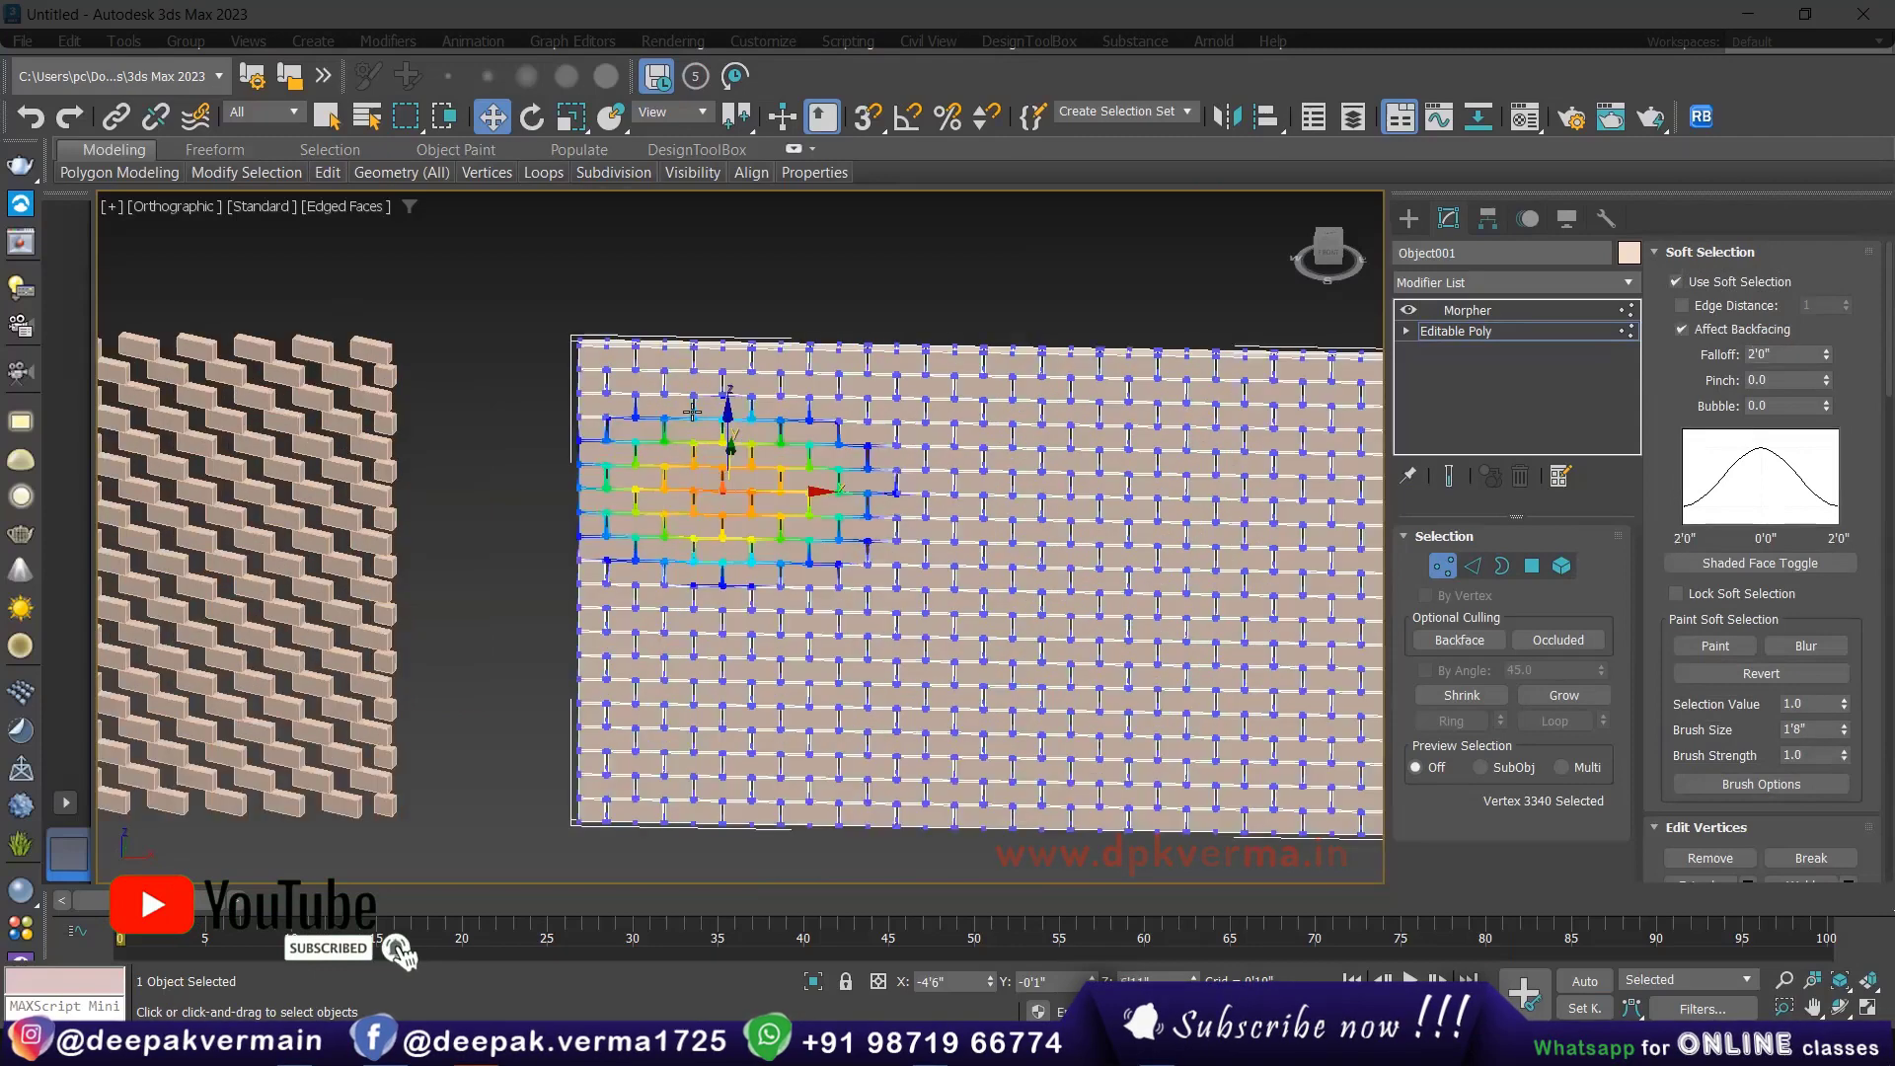
{"action": "scroll", "coordinate": [622, 443], "scroll_direction": "up", "scroll_amount": 3}
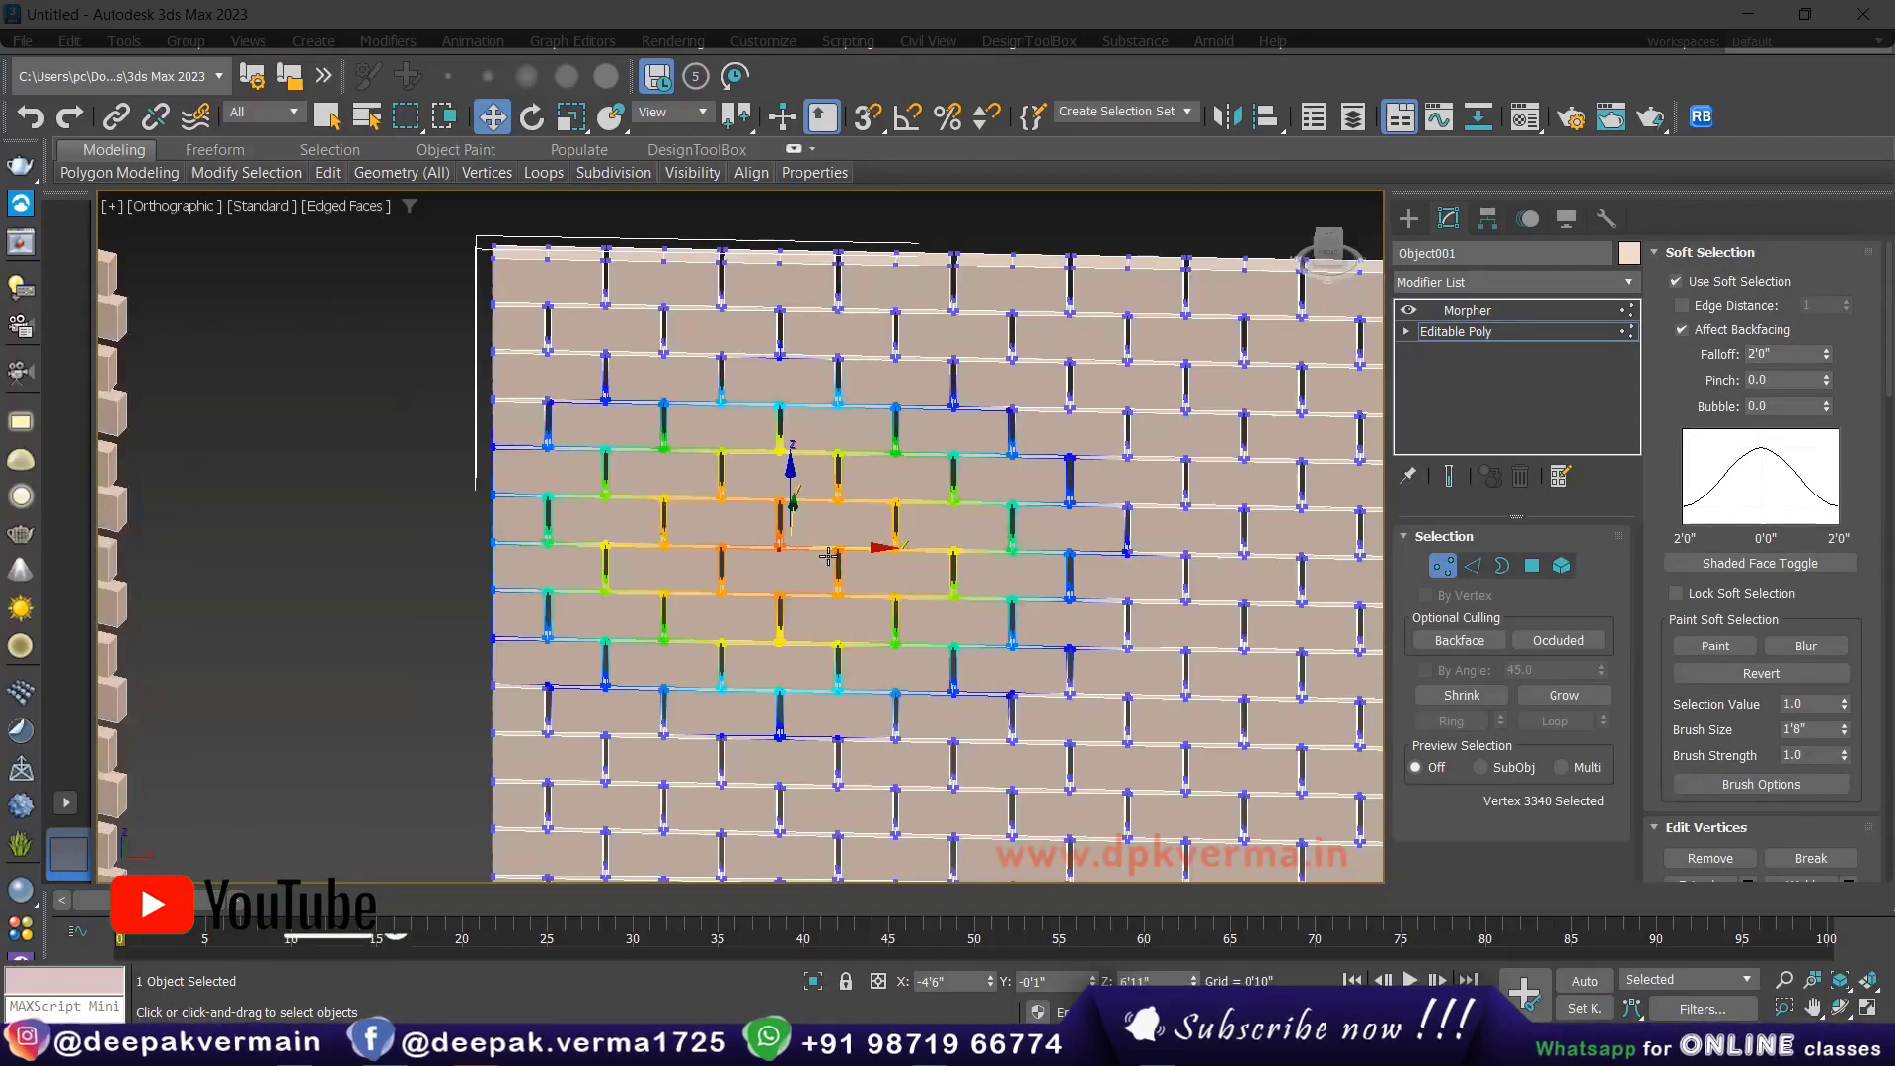
{"action": "middle_click_drag", "start_coordinate": [828, 556], "coordinate": [704, 524]}
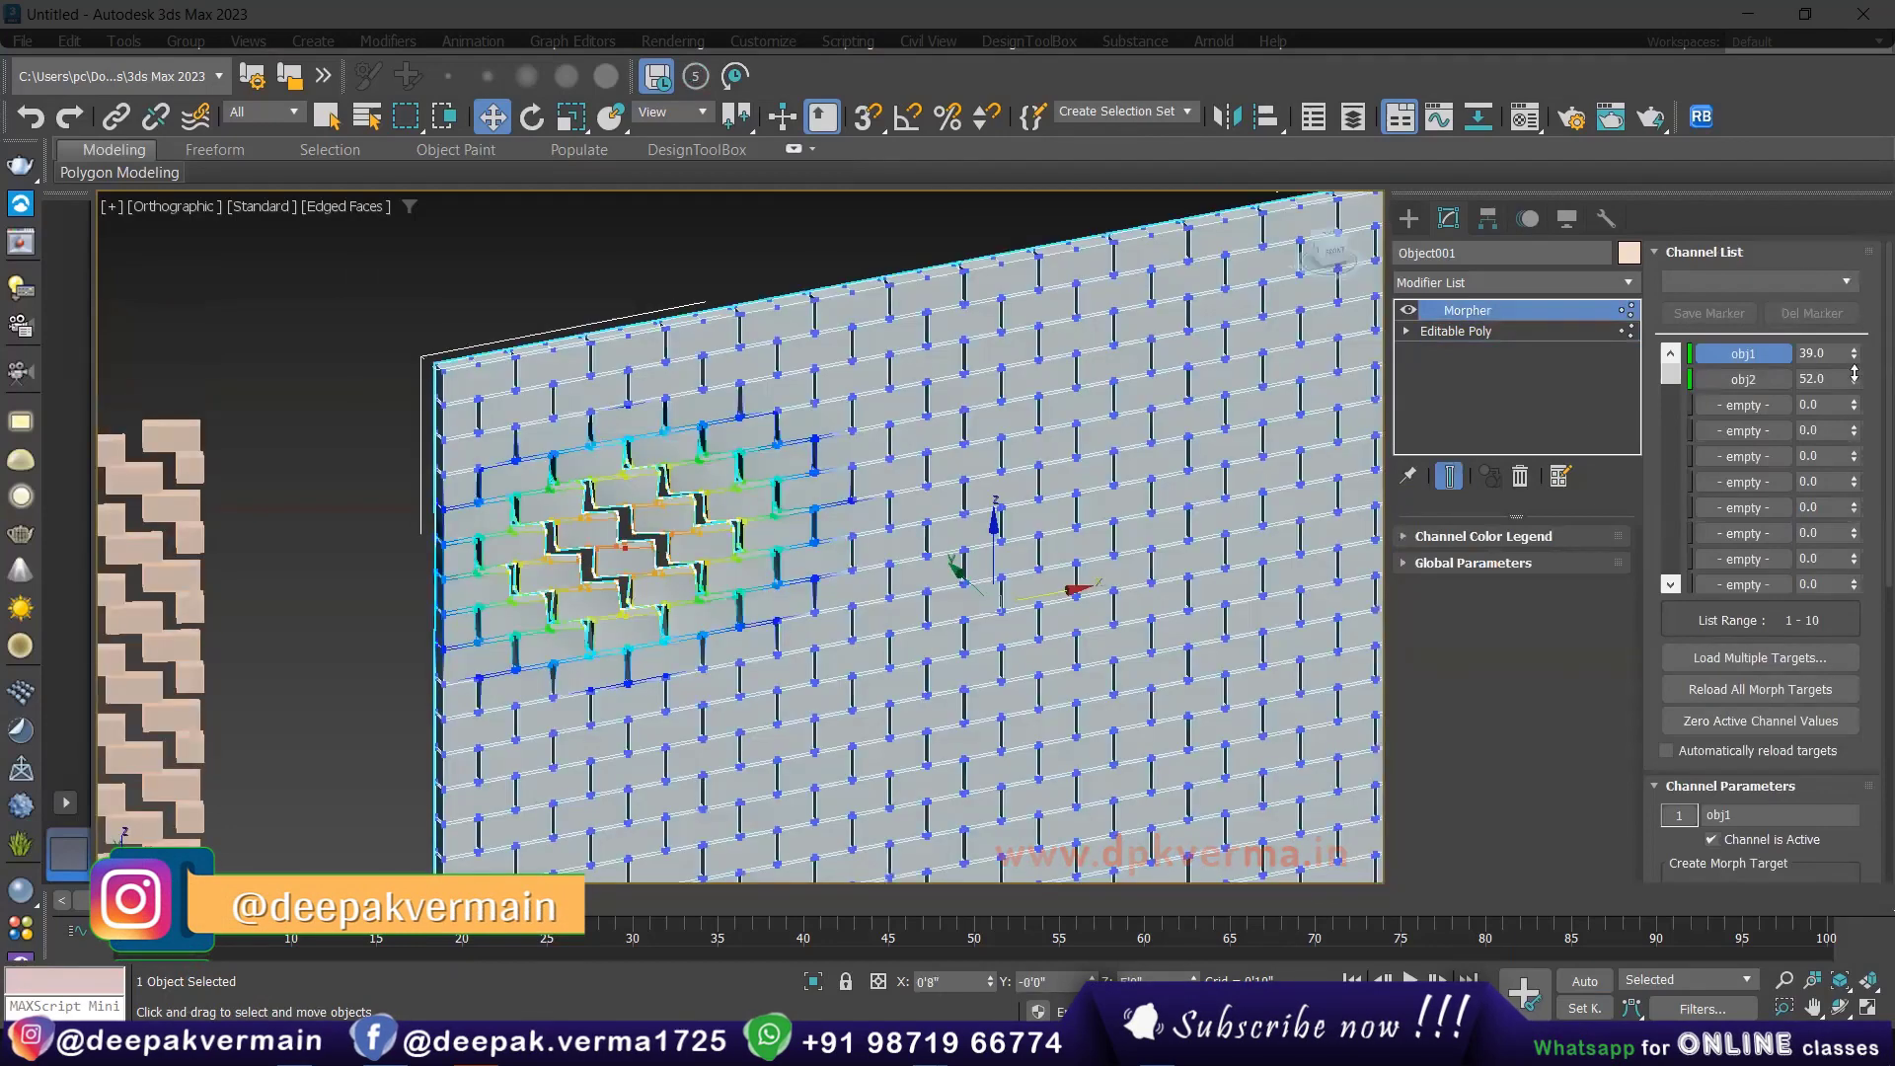
Step: Set obj1 to 0 and obj2 to 57, and switch the viewport to Clay shading
{"action": "mouse_move", "coordinate": [1855, 373]}
{"action": "left_mouse_down"}
{"action": "mouse_move", "coordinate": [1854, 408]}
{"action": "mouse_move", "coordinate": [1854, 373]}
{"action": "left_mouse_up"}
{"action": "middle_click_drag", "start_coordinate": [888, 494], "coordinate": [763, 471], "text": "alt"}
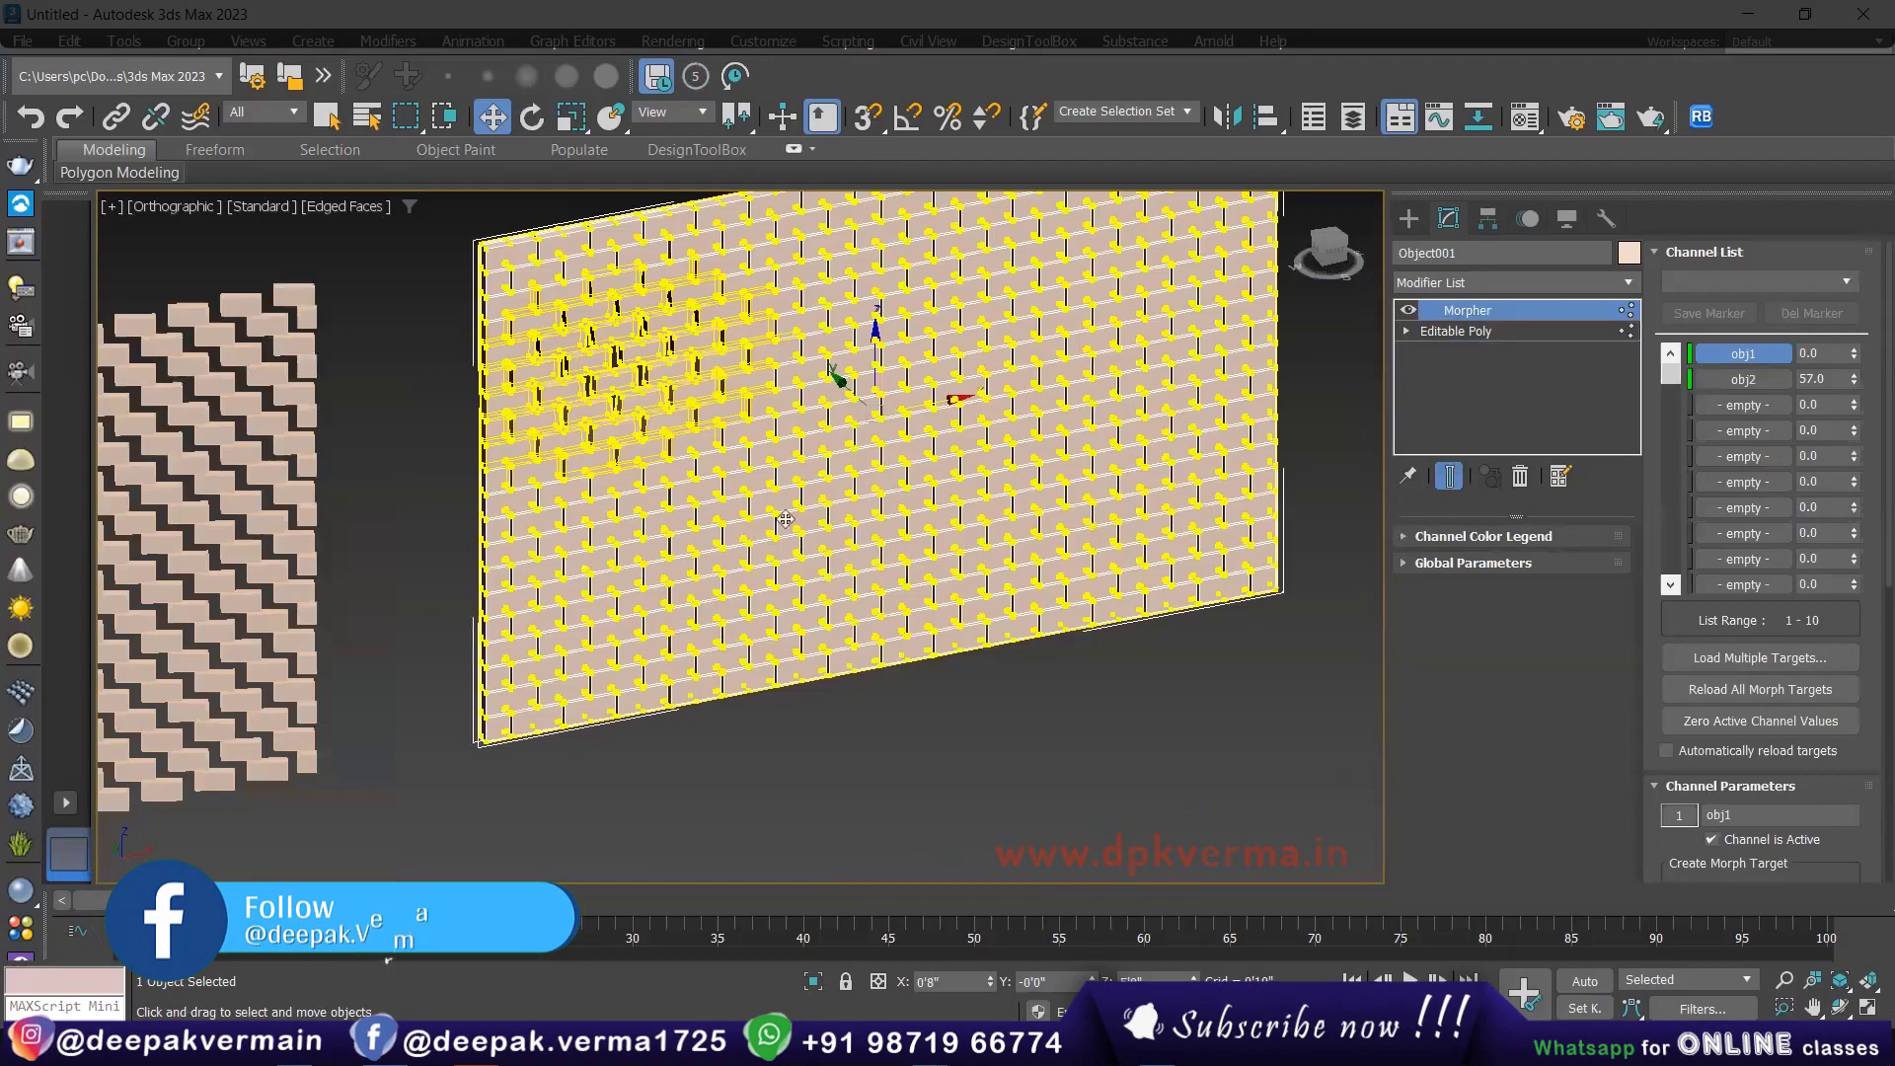
{"action": "left_click", "coordinate": [345, 207]}
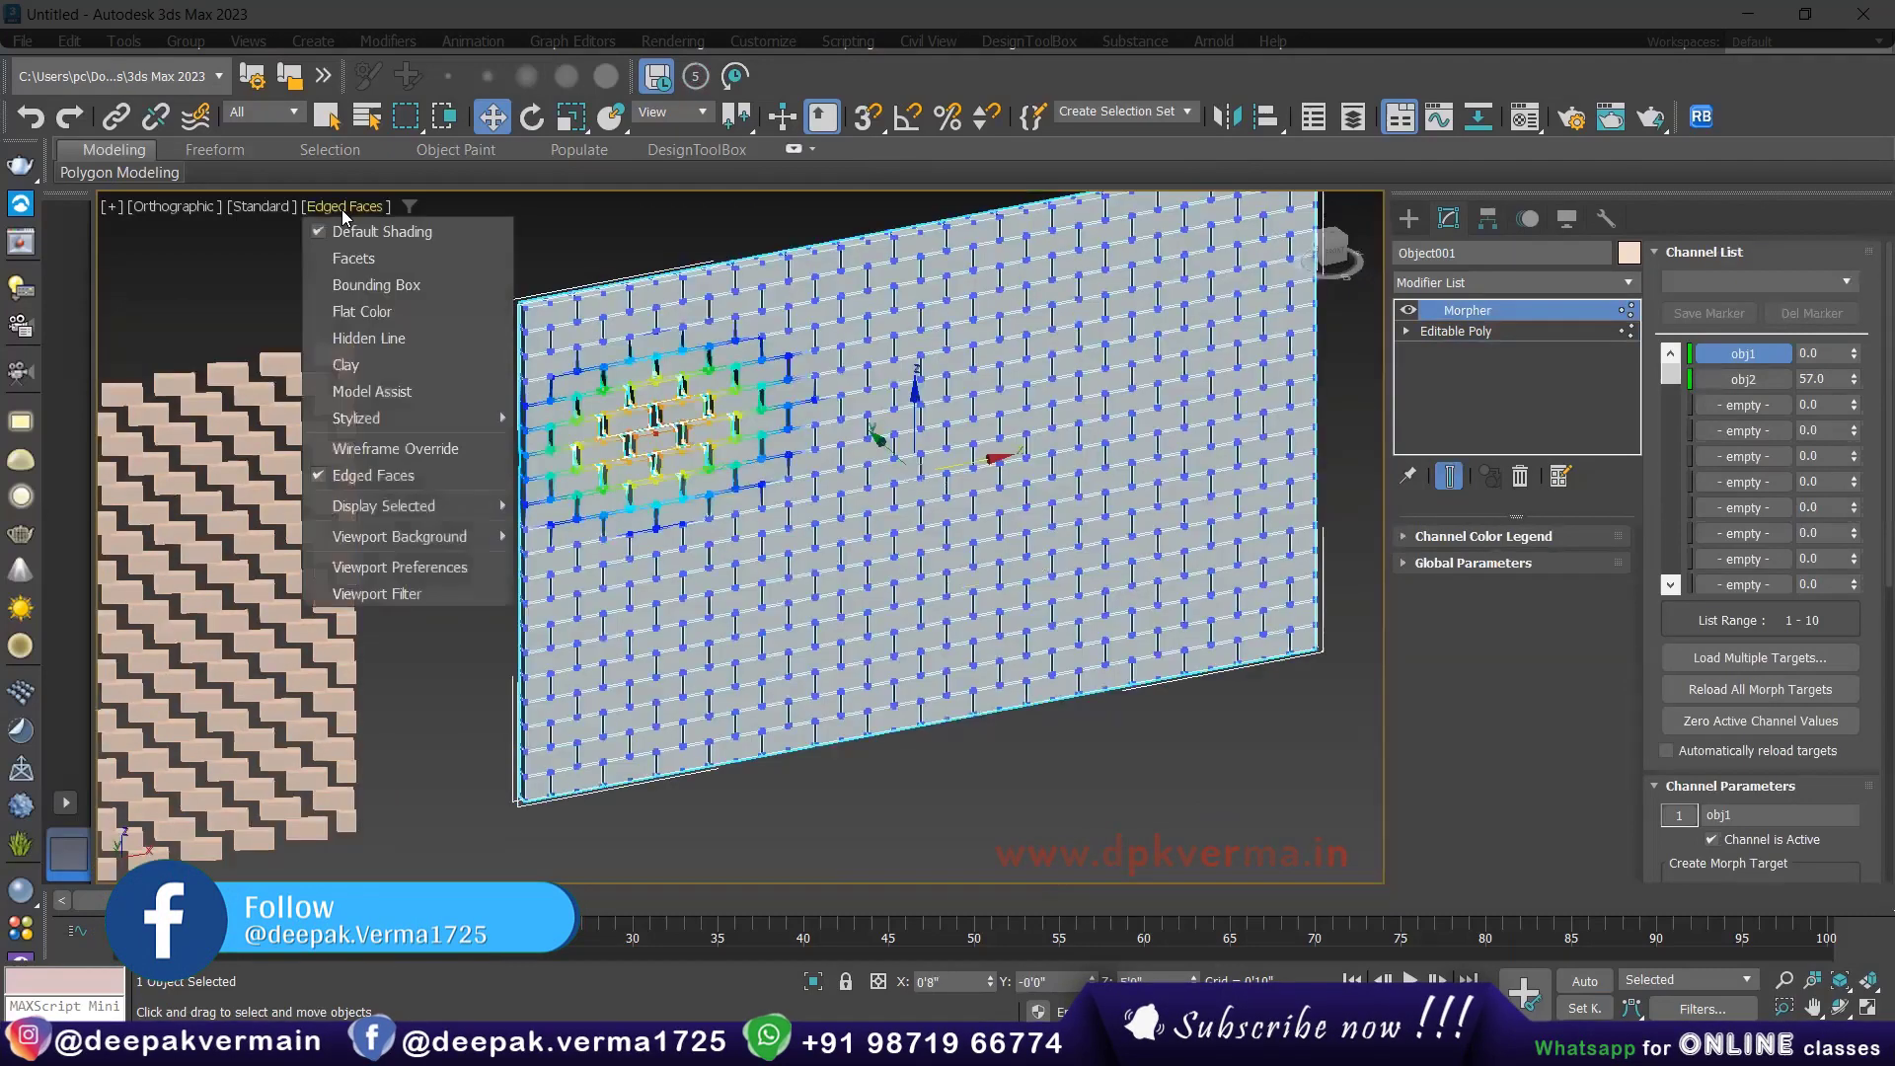
{"action": "left_click", "coordinate": [341, 363]}
{"action": "left_click", "coordinate": [1060, 754]}
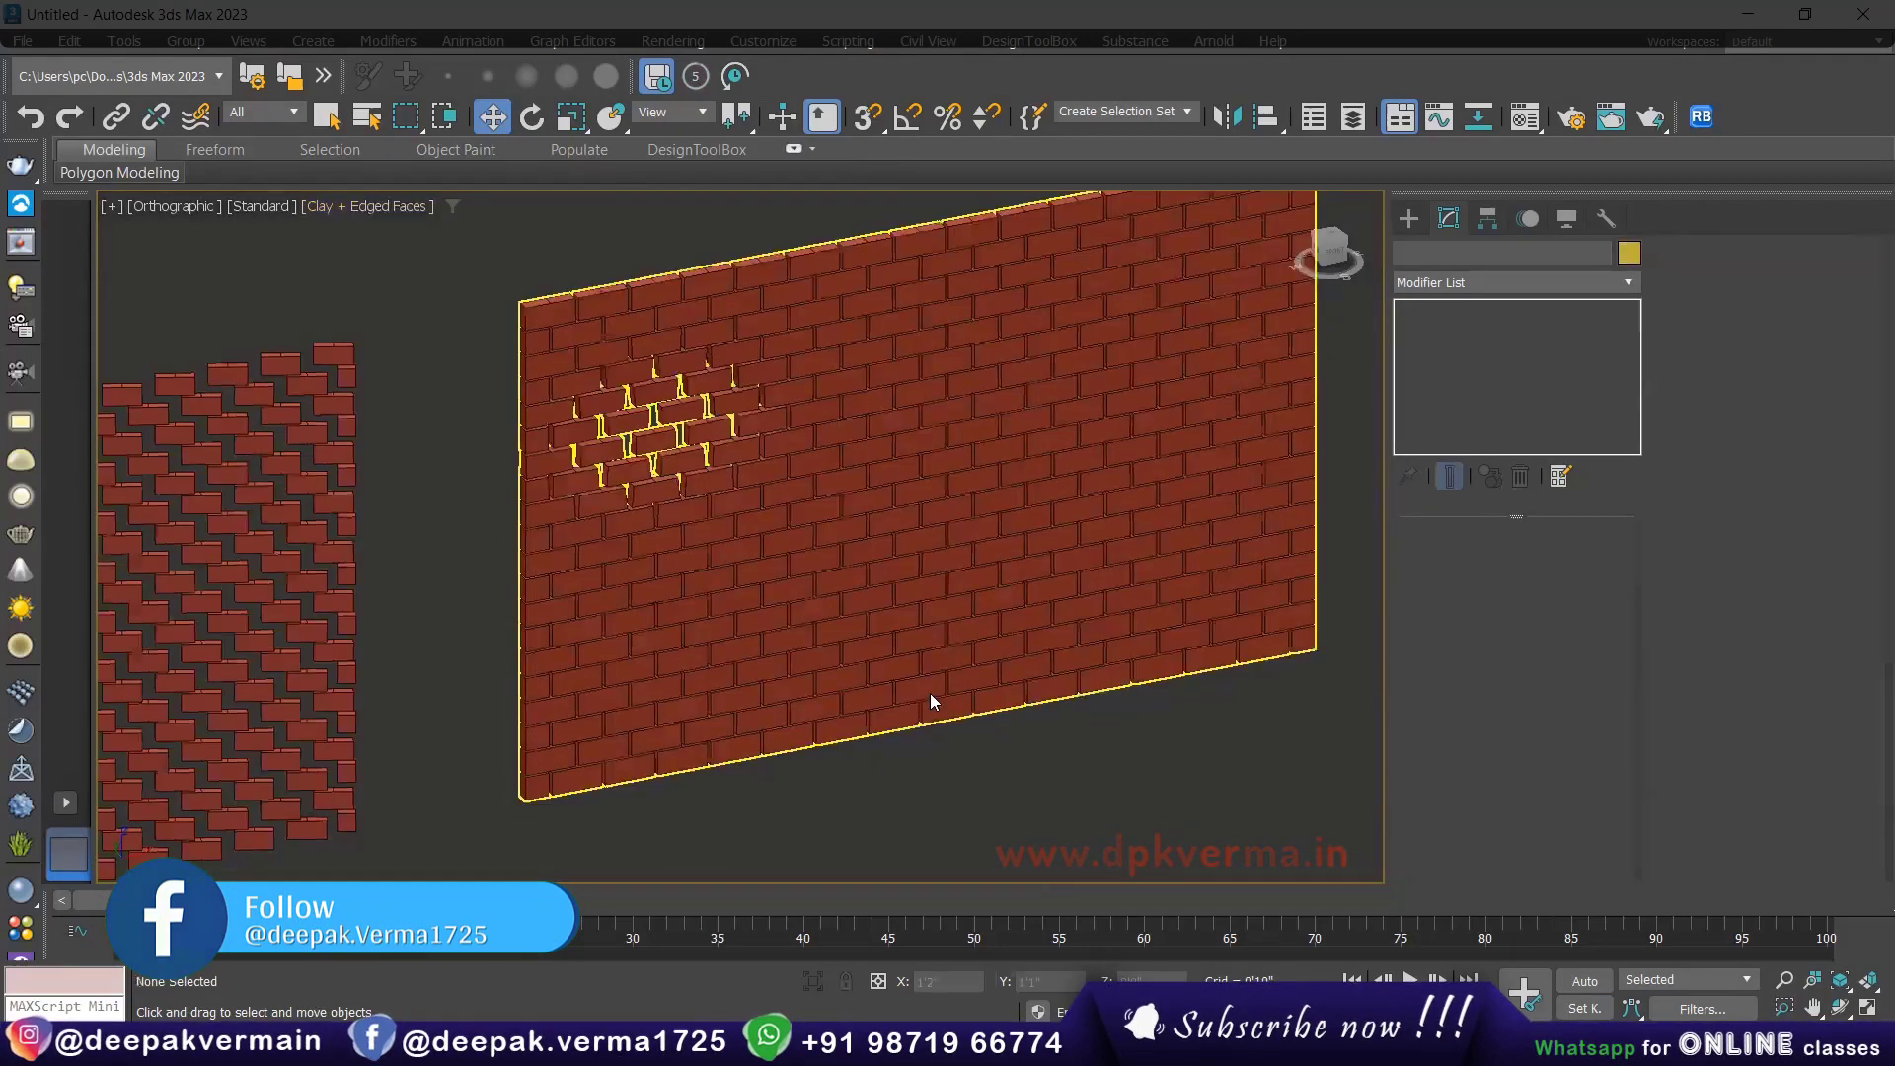
{"action": "scroll", "coordinate": [927, 697], "scroll_direction": "up", "scroll_amount": 5}
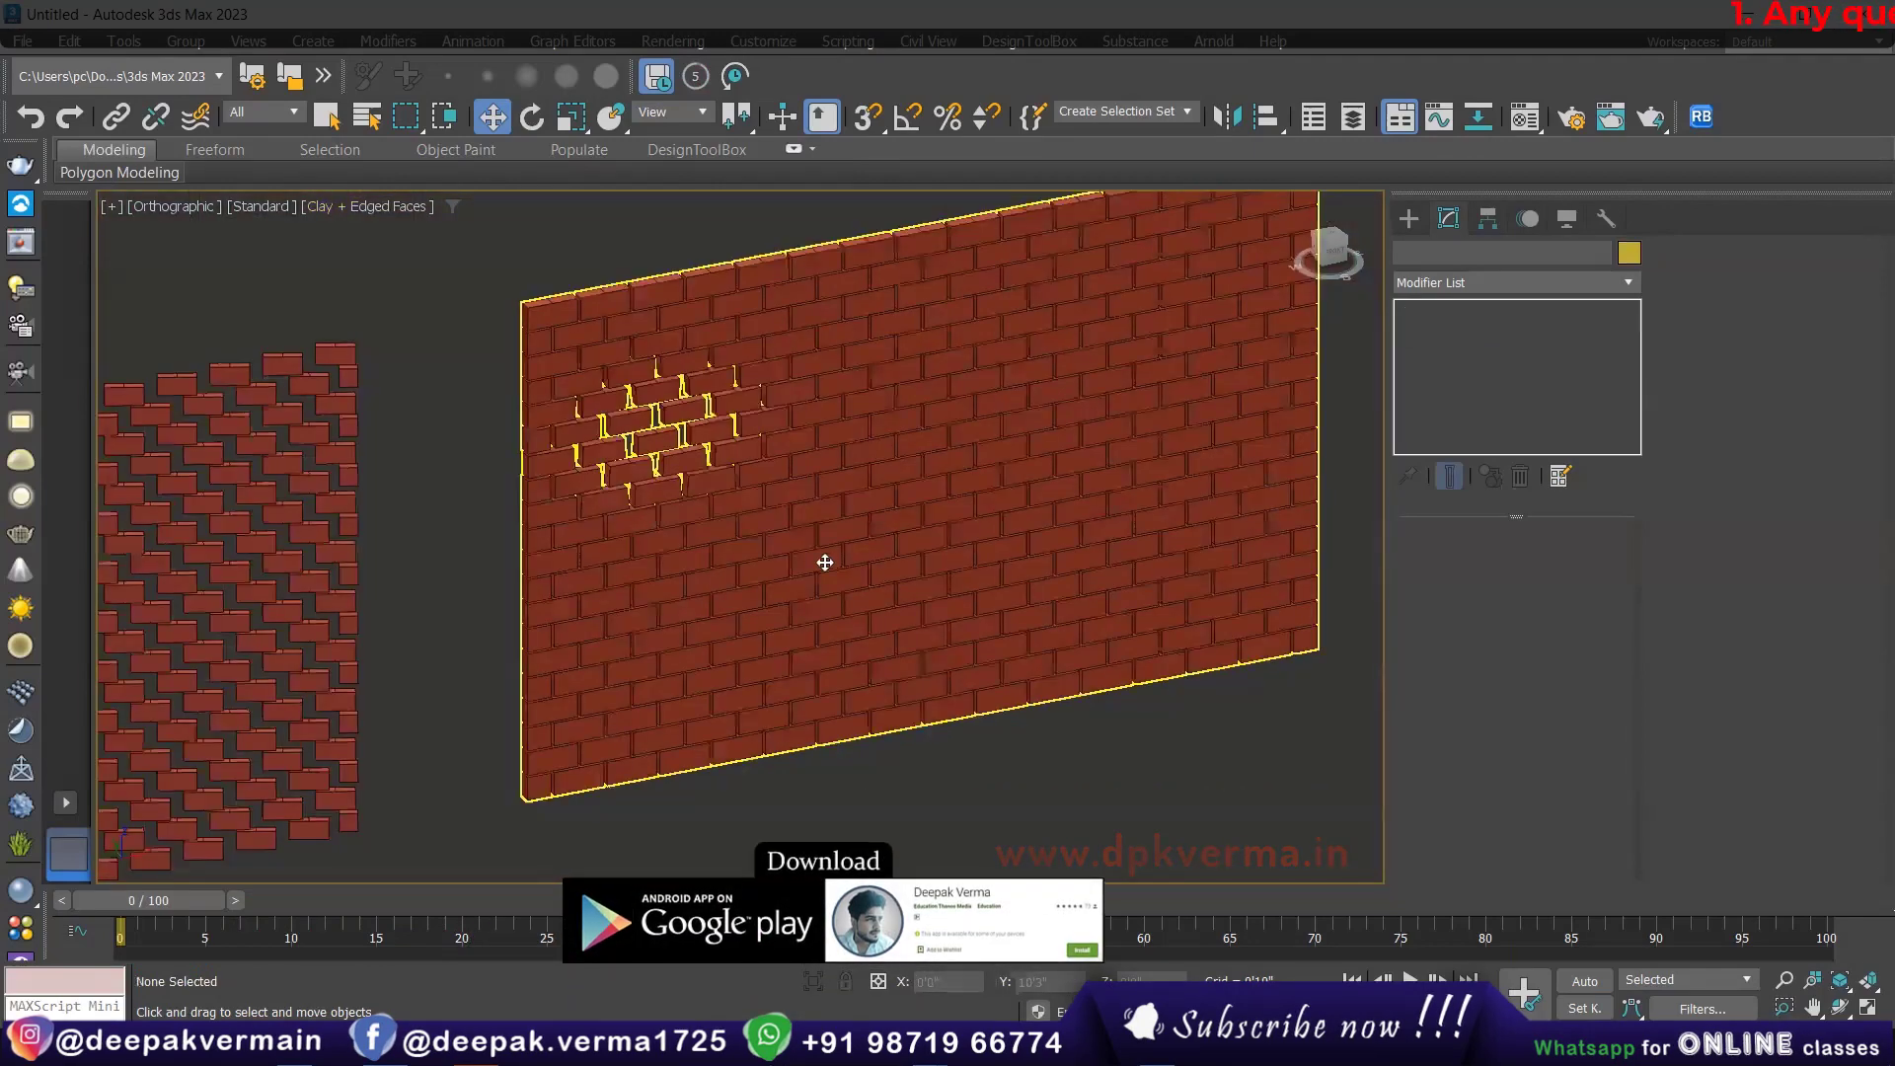
{"action": "left_click", "coordinate": [590, 546]}
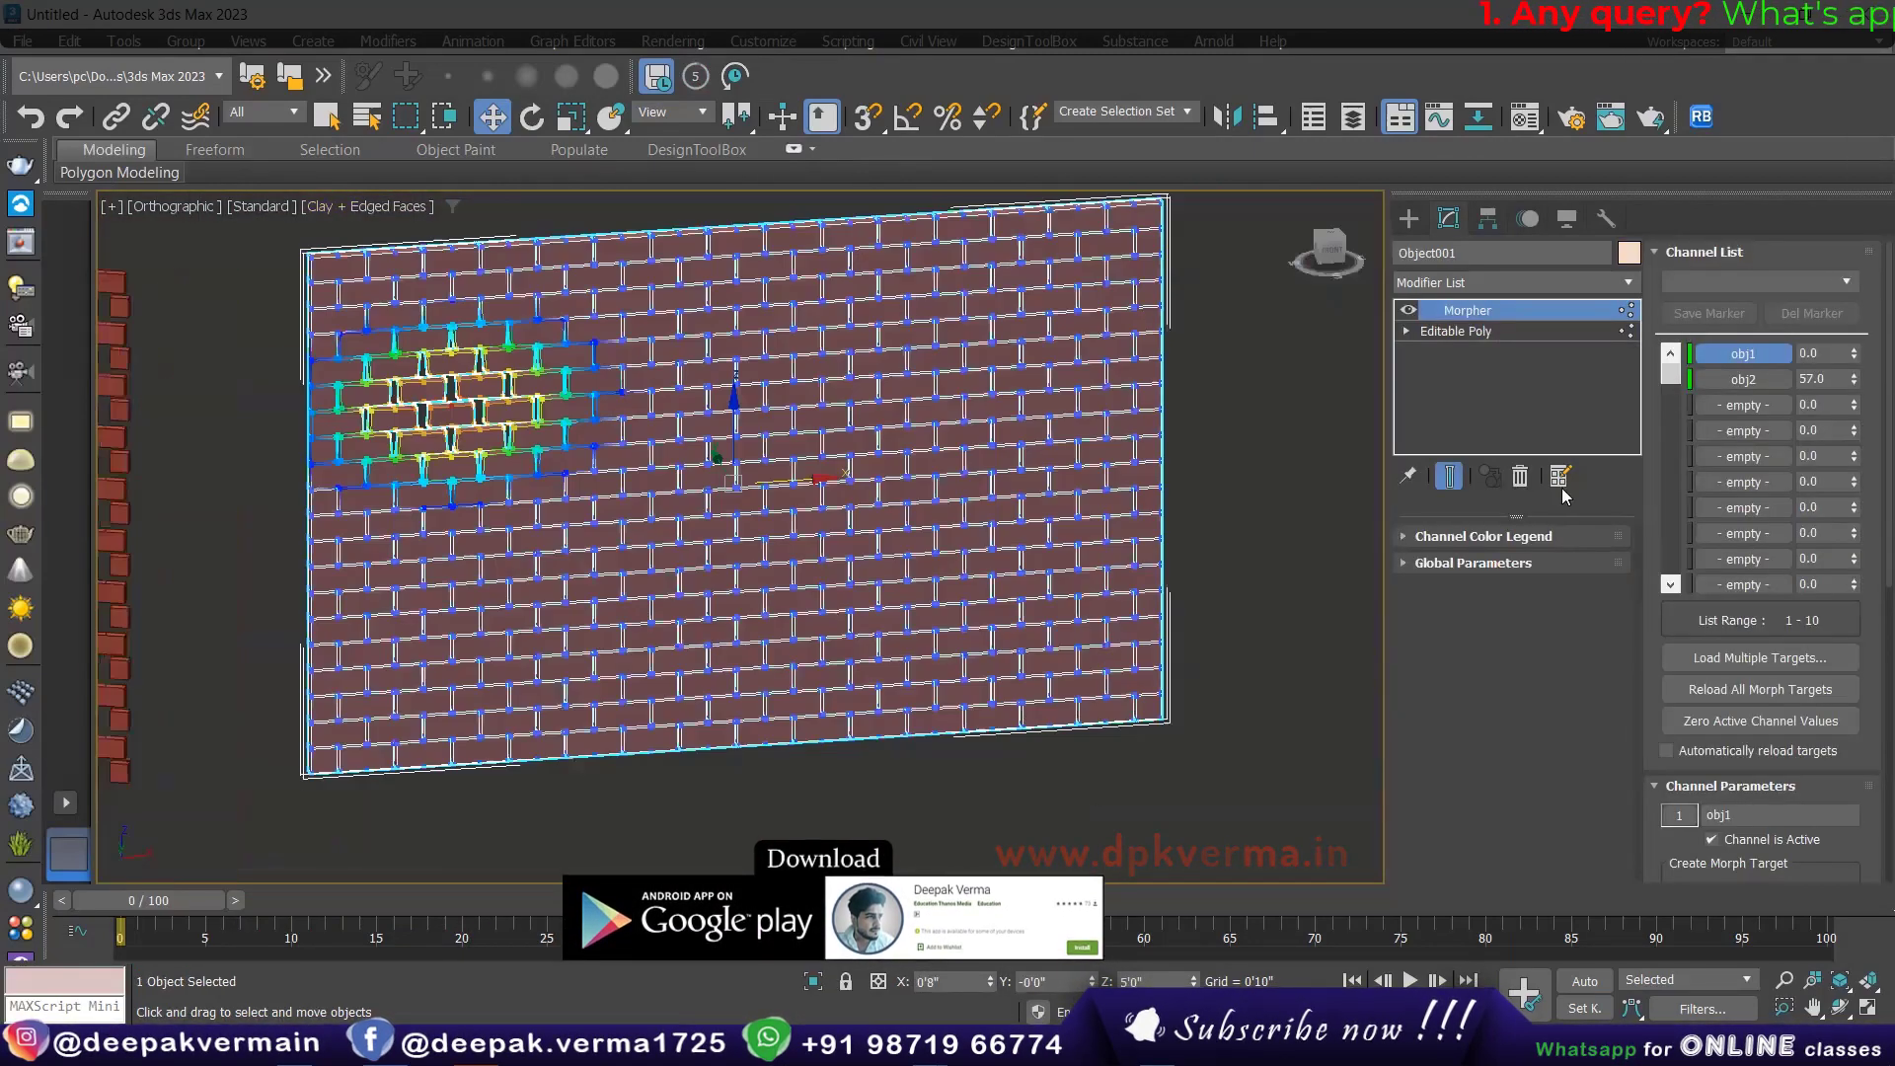
Step: Add lower-middle and upper-right vertices to the soft selection and enlarge the falloff
{"action": "left_click", "coordinate": [1474, 334]}
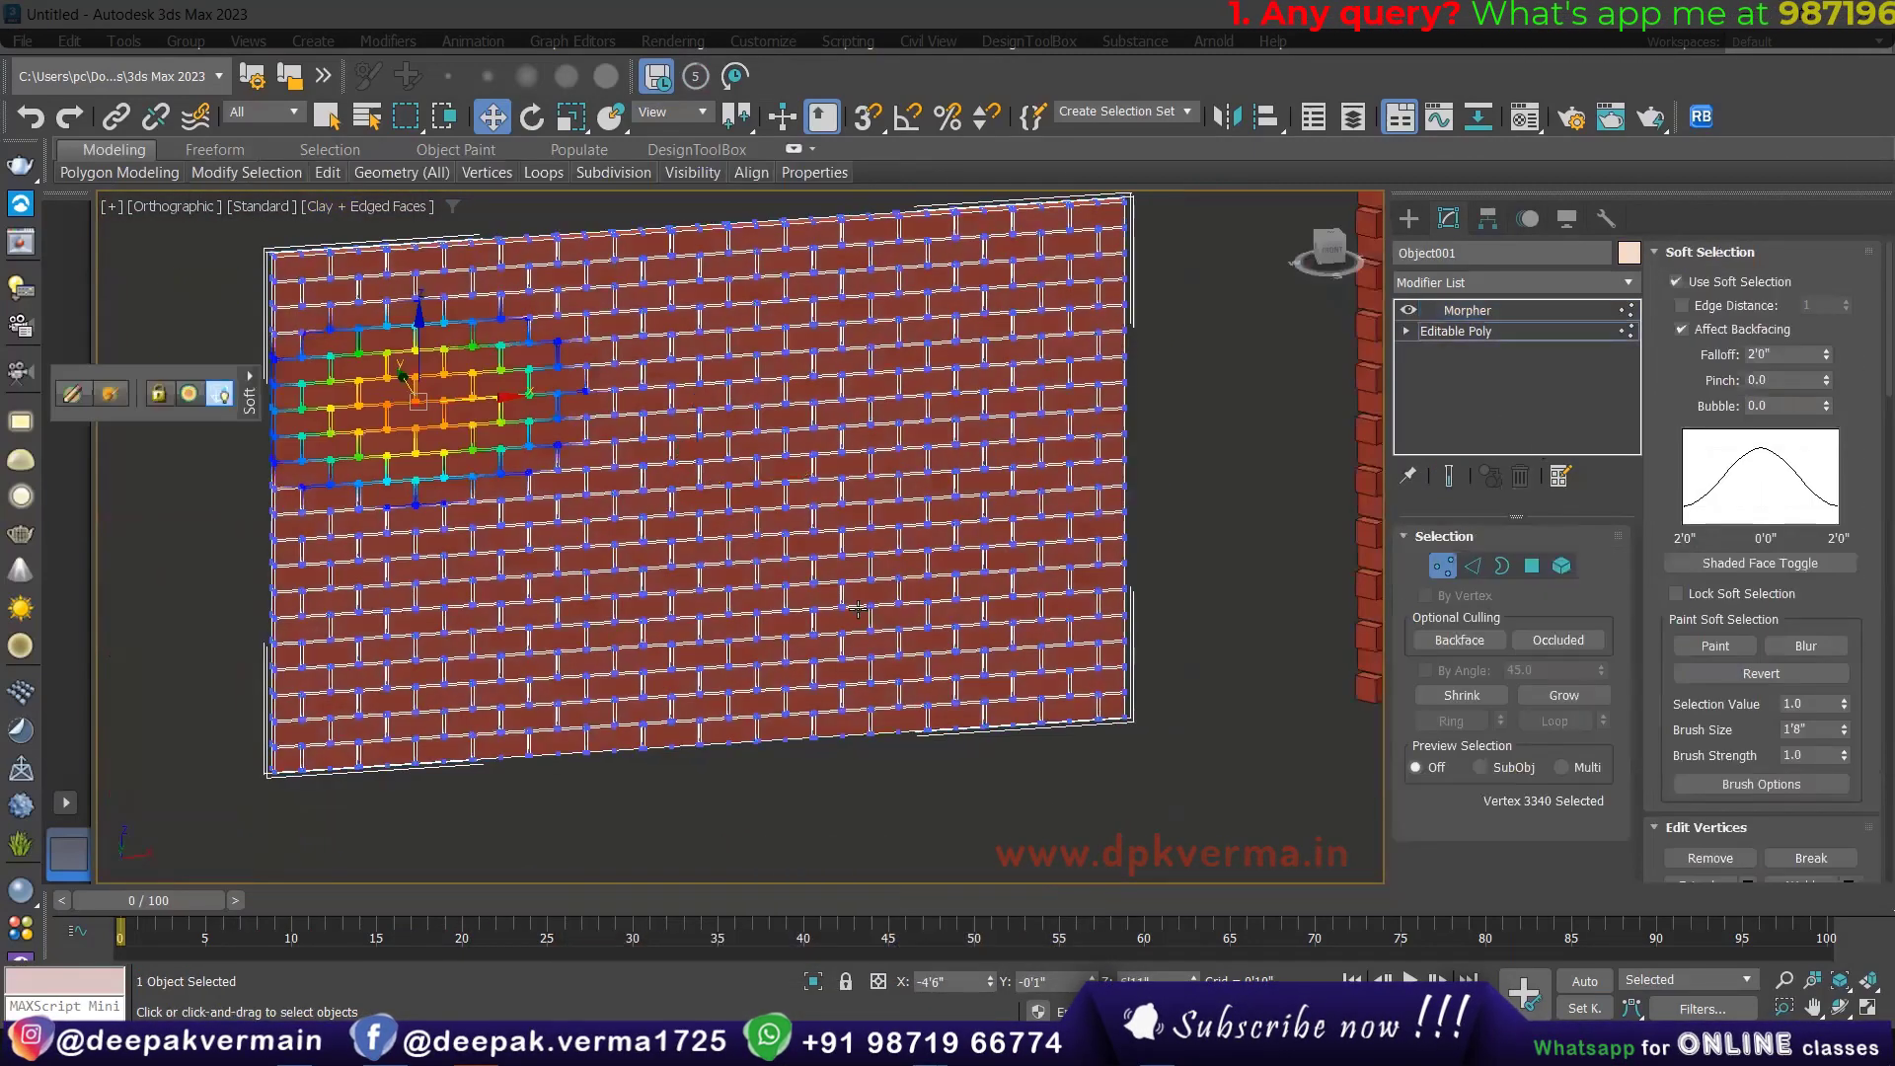
{"action": "left_click", "coordinate": [726, 610], "text": "ctrl"}
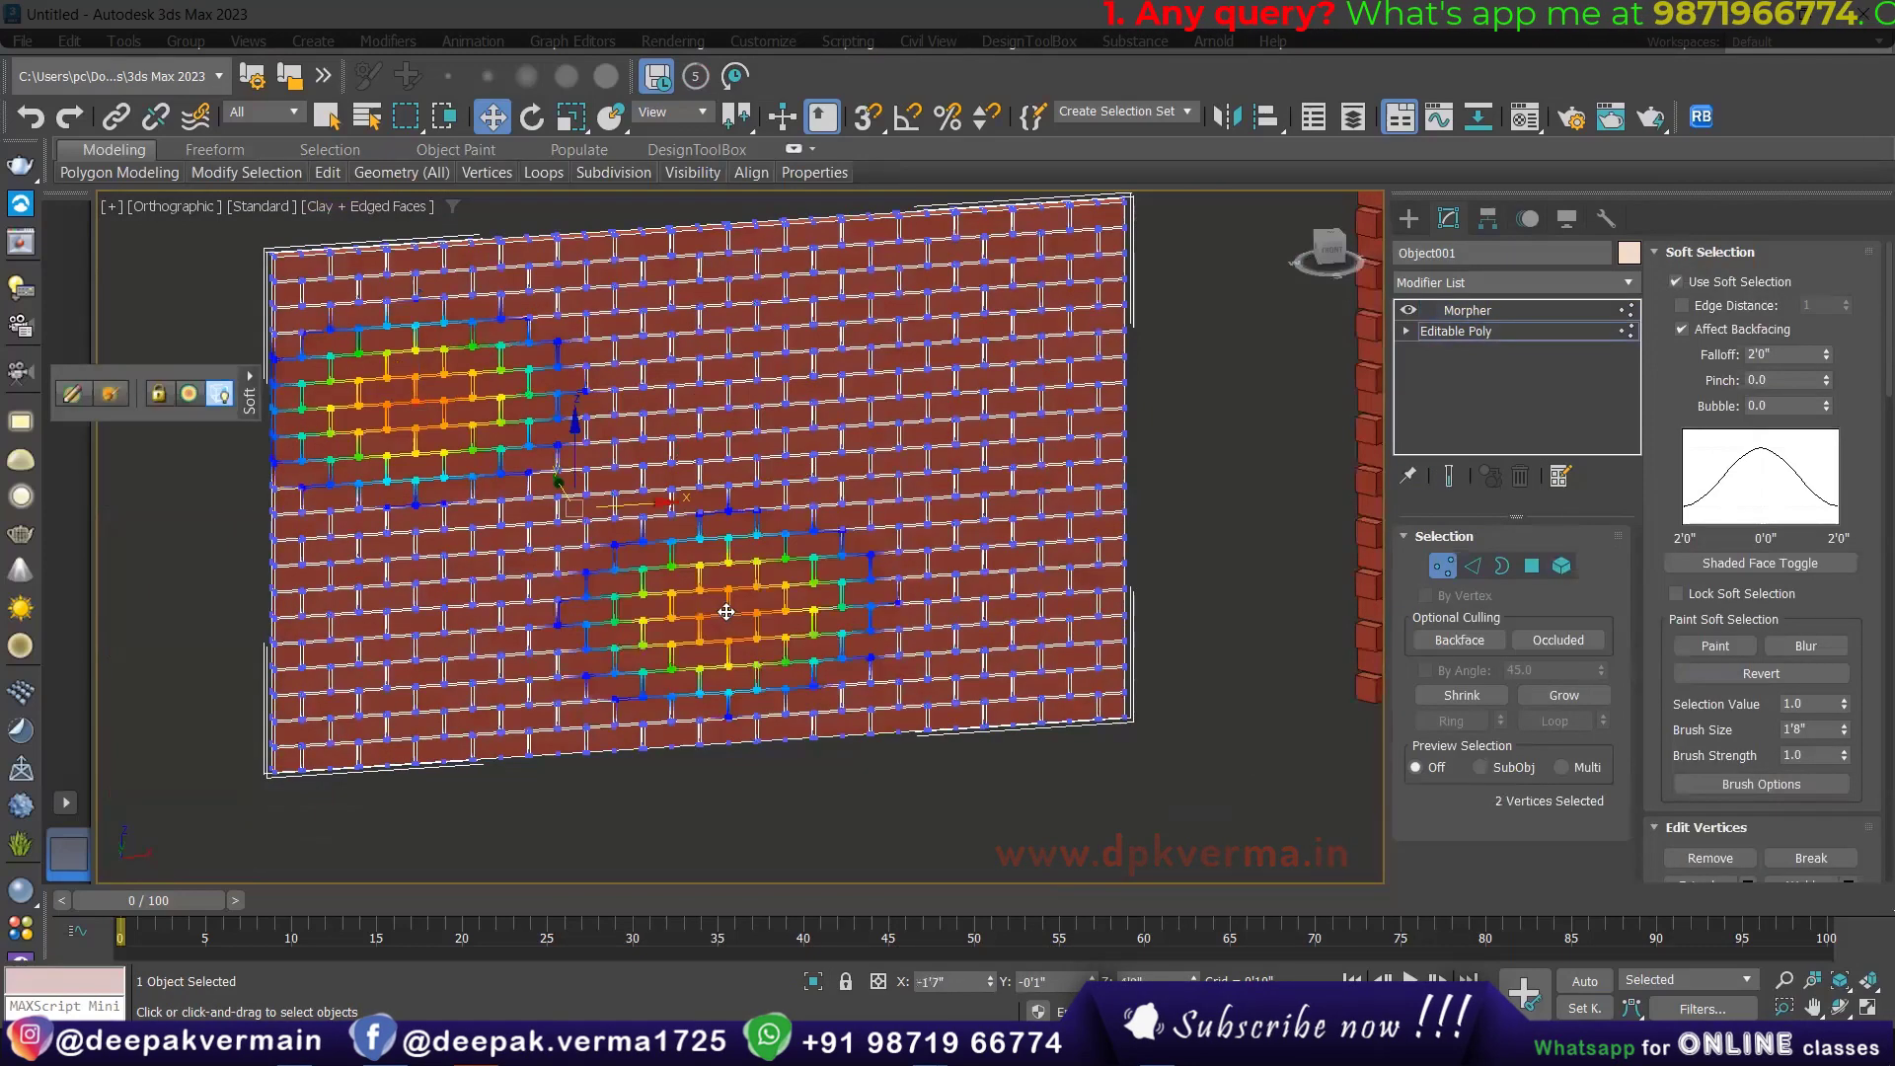
{"action": "left_click", "coordinate": [980, 339], "text": "ctrl"}
{"action": "left_click_drag", "start_coordinate": [1825, 354], "coordinate": [1818, 309]}
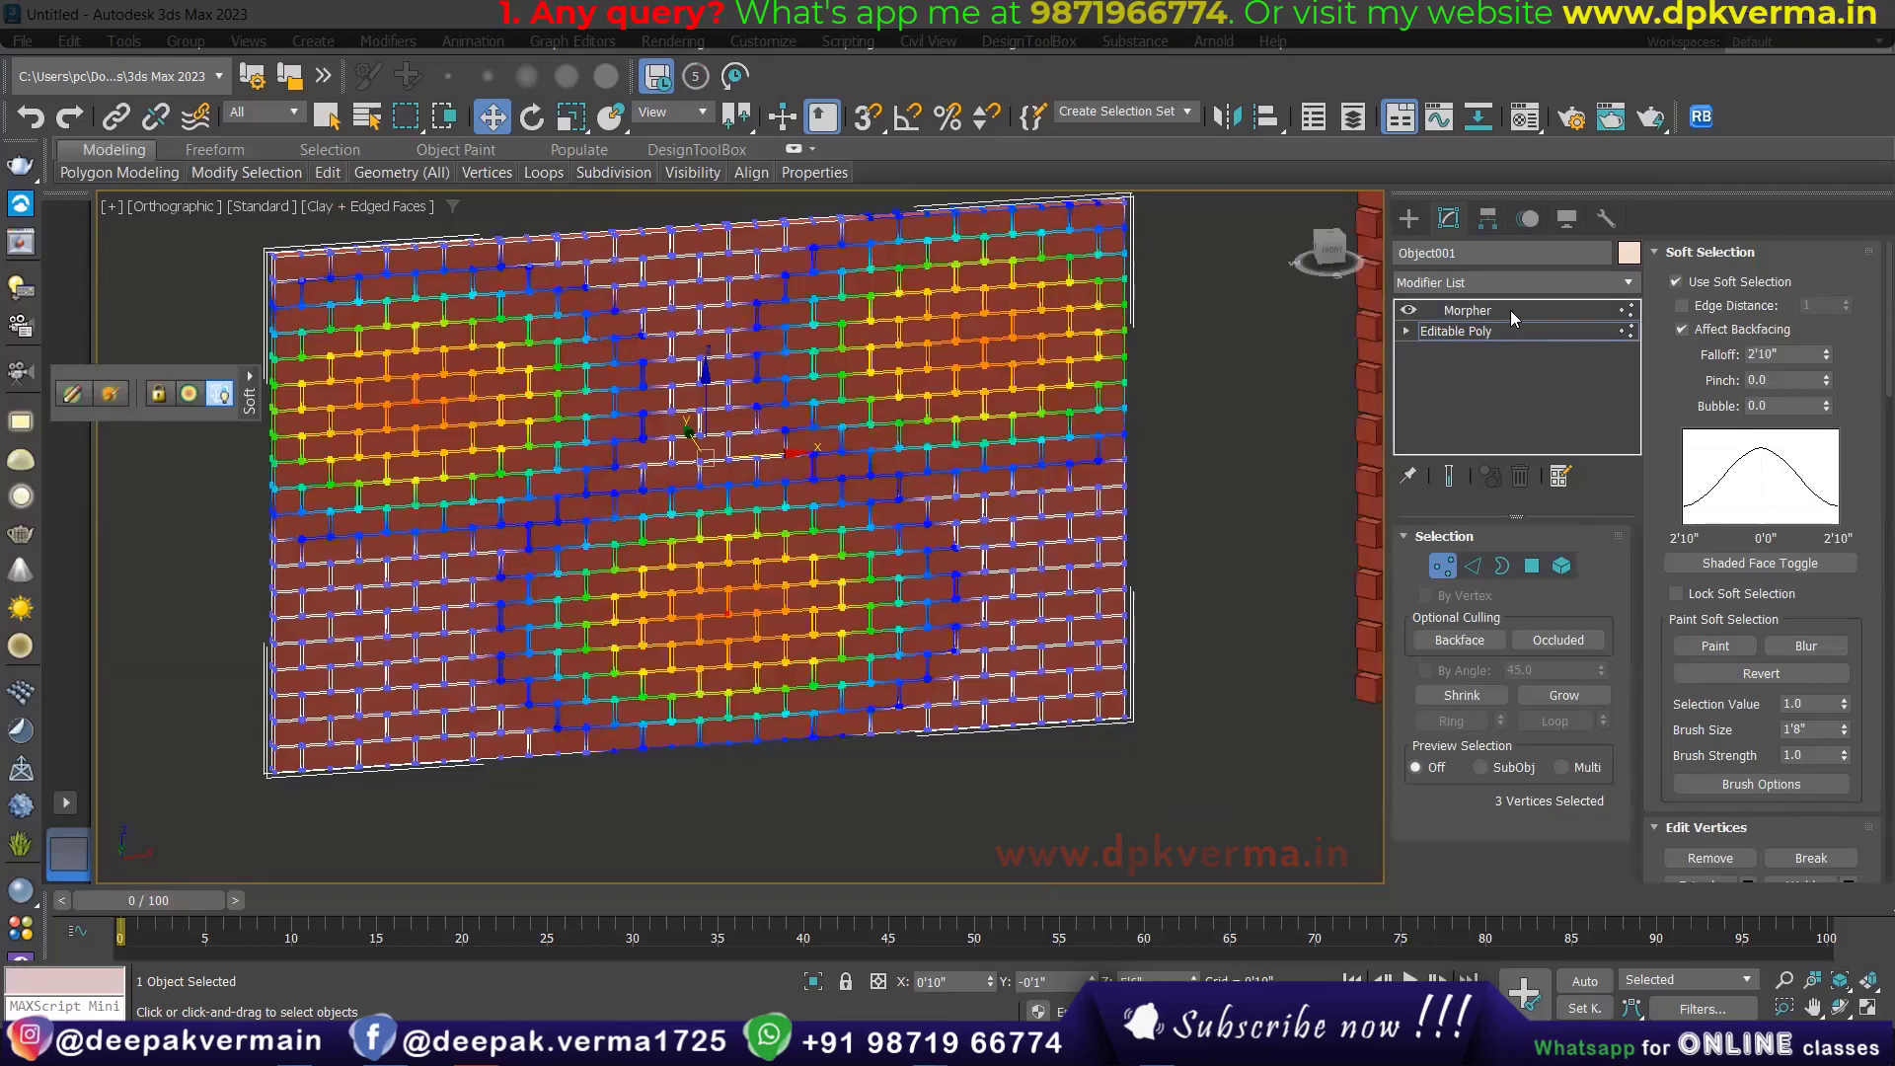
Step: Back in Morpher, toggle the wall's selection to review the three patches, then select Object004
{"action": "left_click", "coordinate": [1510, 310]}
{"action": "left_click", "coordinate": [1241, 435]}
{"action": "left_click", "coordinate": [1056, 567]}
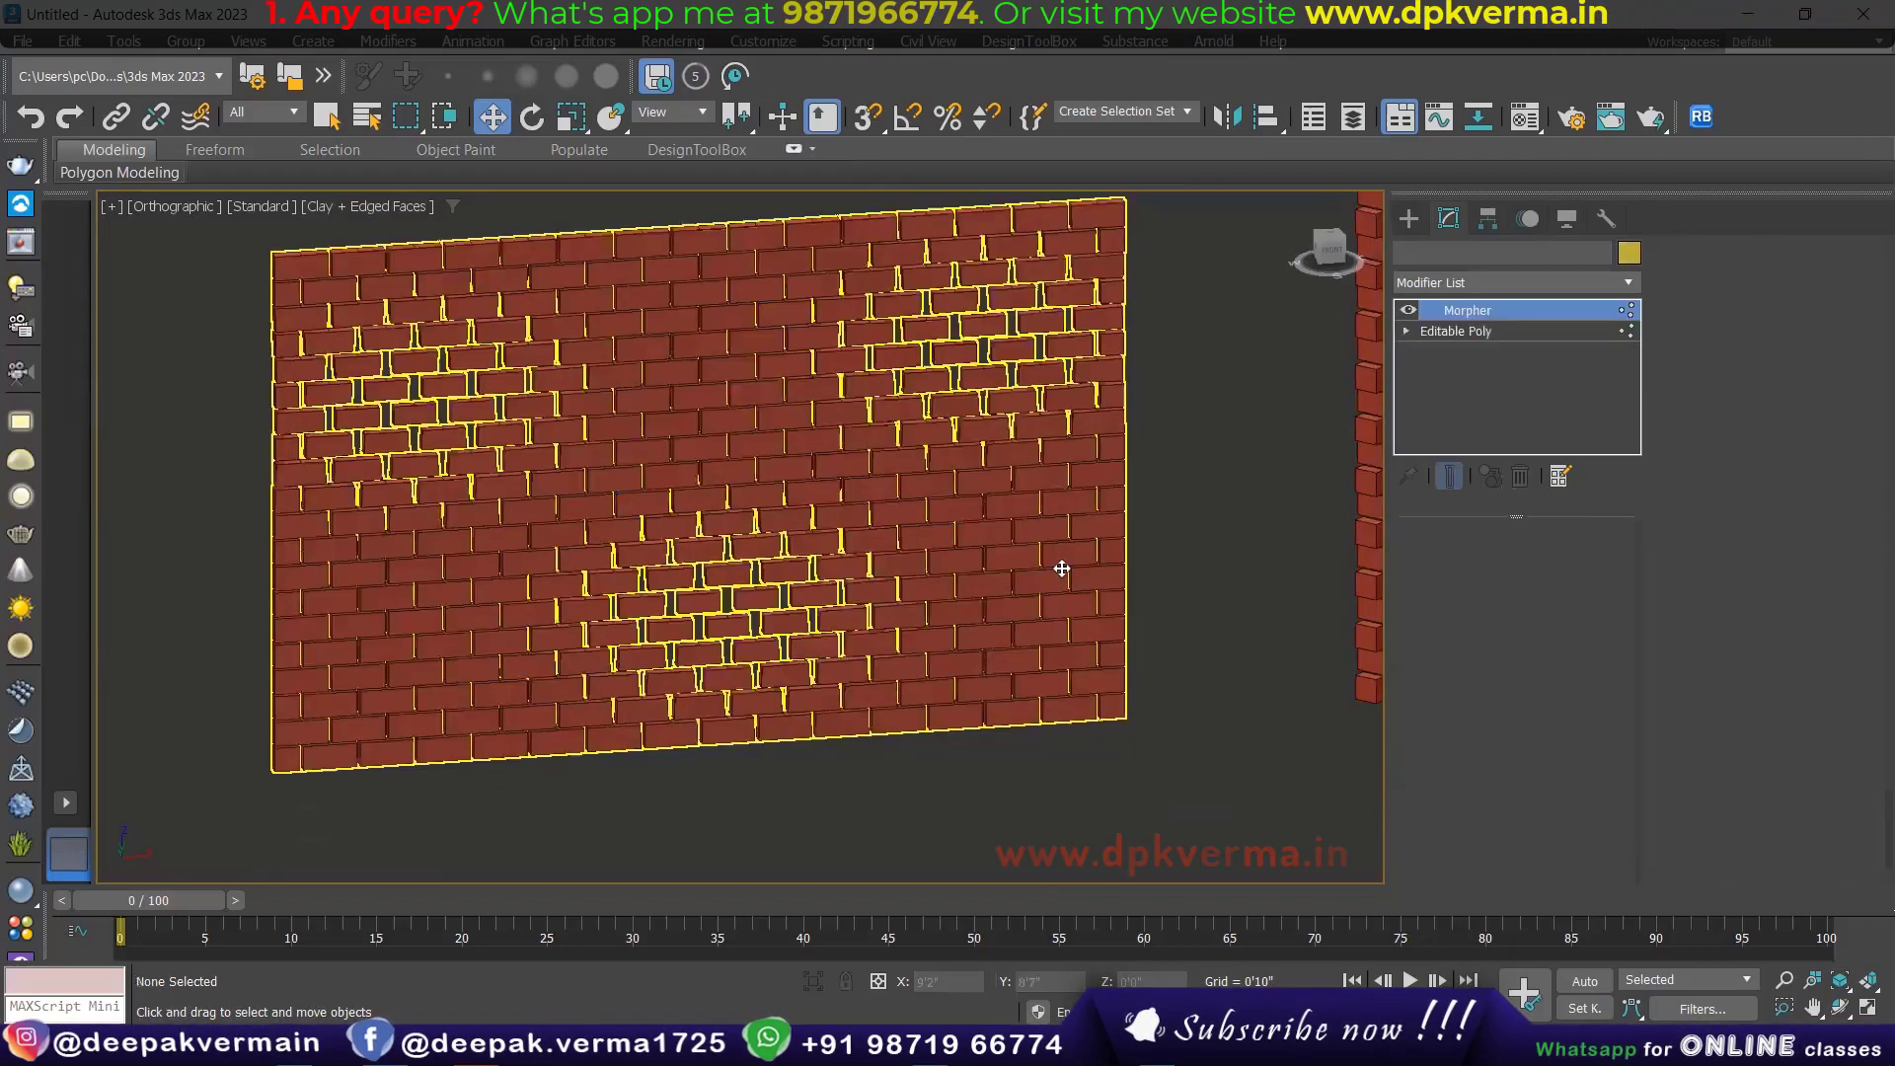
{"action": "left_click", "coordinate": [1224, 551]}
{"action": "left_click", "coordinate": [1076, 563]}
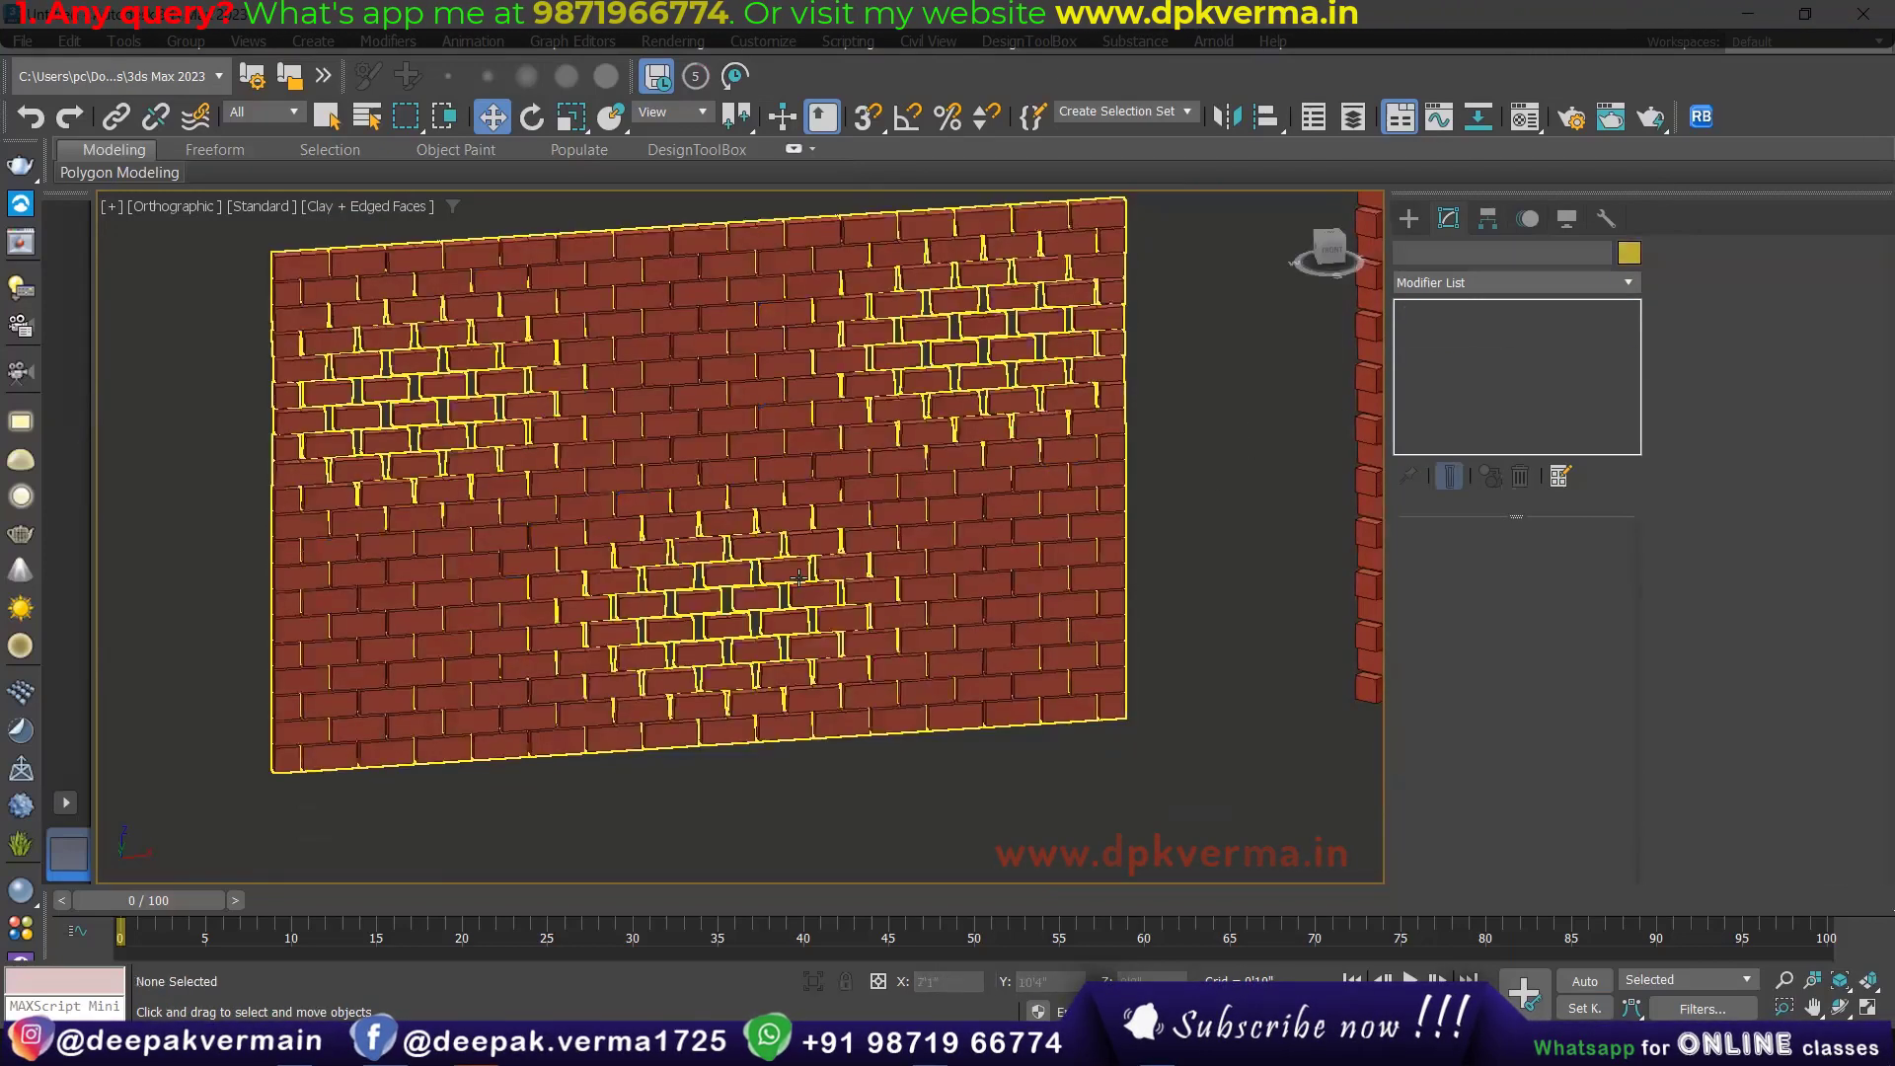
{"action": "left_click", "coordinate": [1159, 572]}
{"action": "scroll", "coordinate": [1159, 572], "scroll_direction": "down", "scroll_amount": 5}
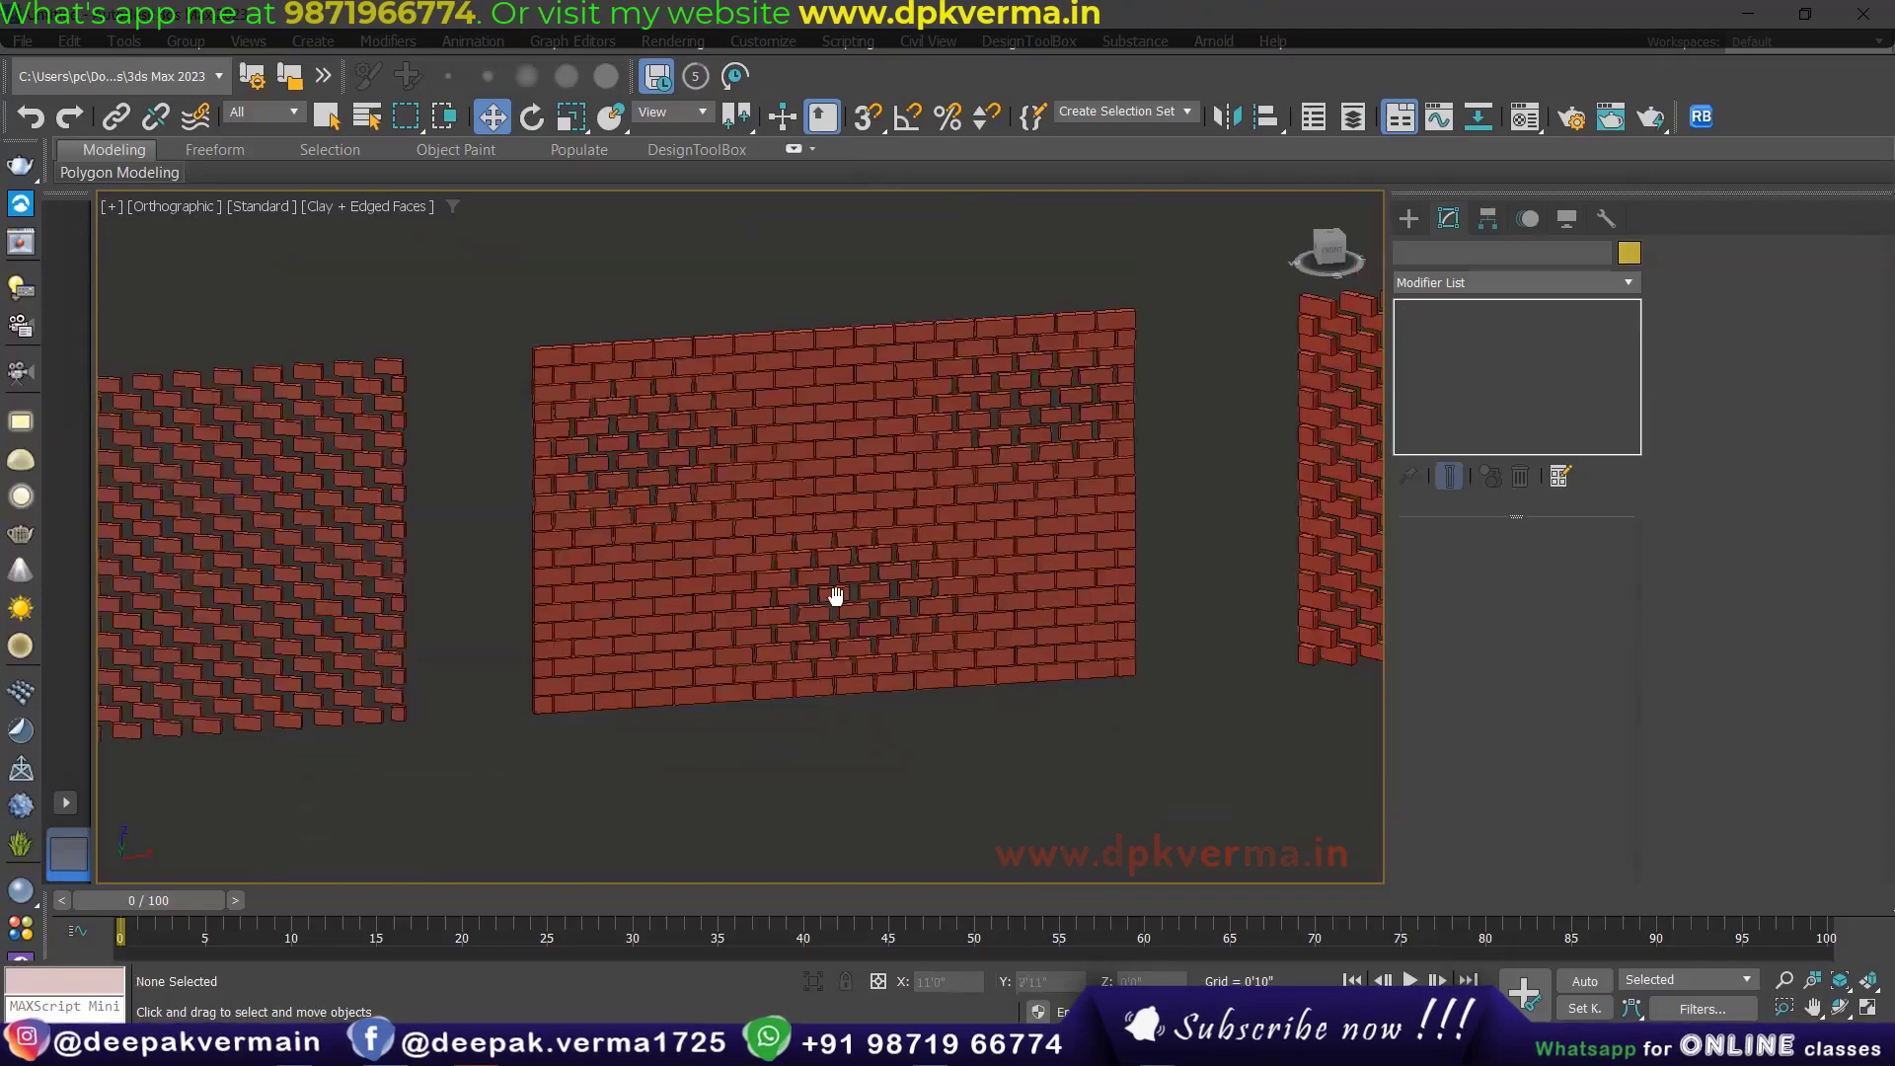
{"action": "left_click", "coordinate": [1185, 513]}
Step: On Object004, select a vertical column of vertices on the left with soft selection on
{"action": "left_click", "coordinate": [750, 513]}
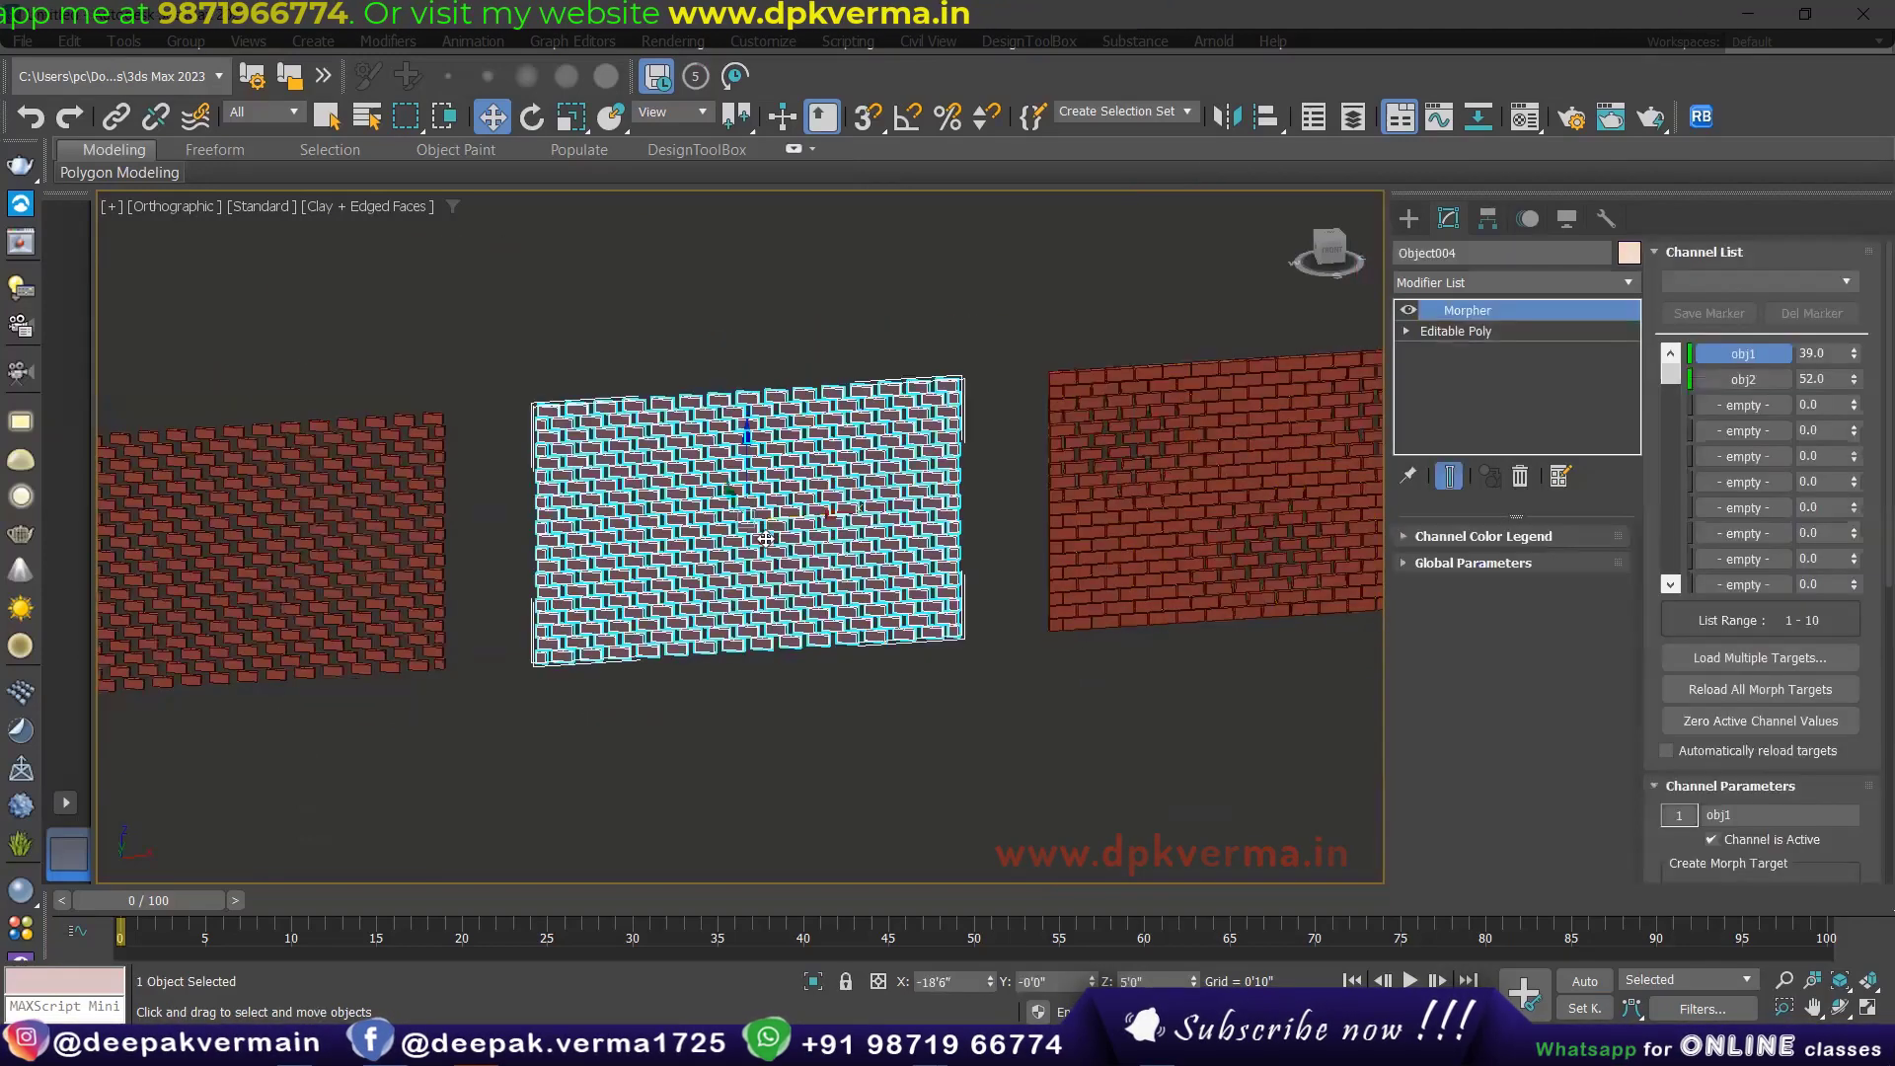
{"action": "left_click", "coordinate": [1454, 334]}
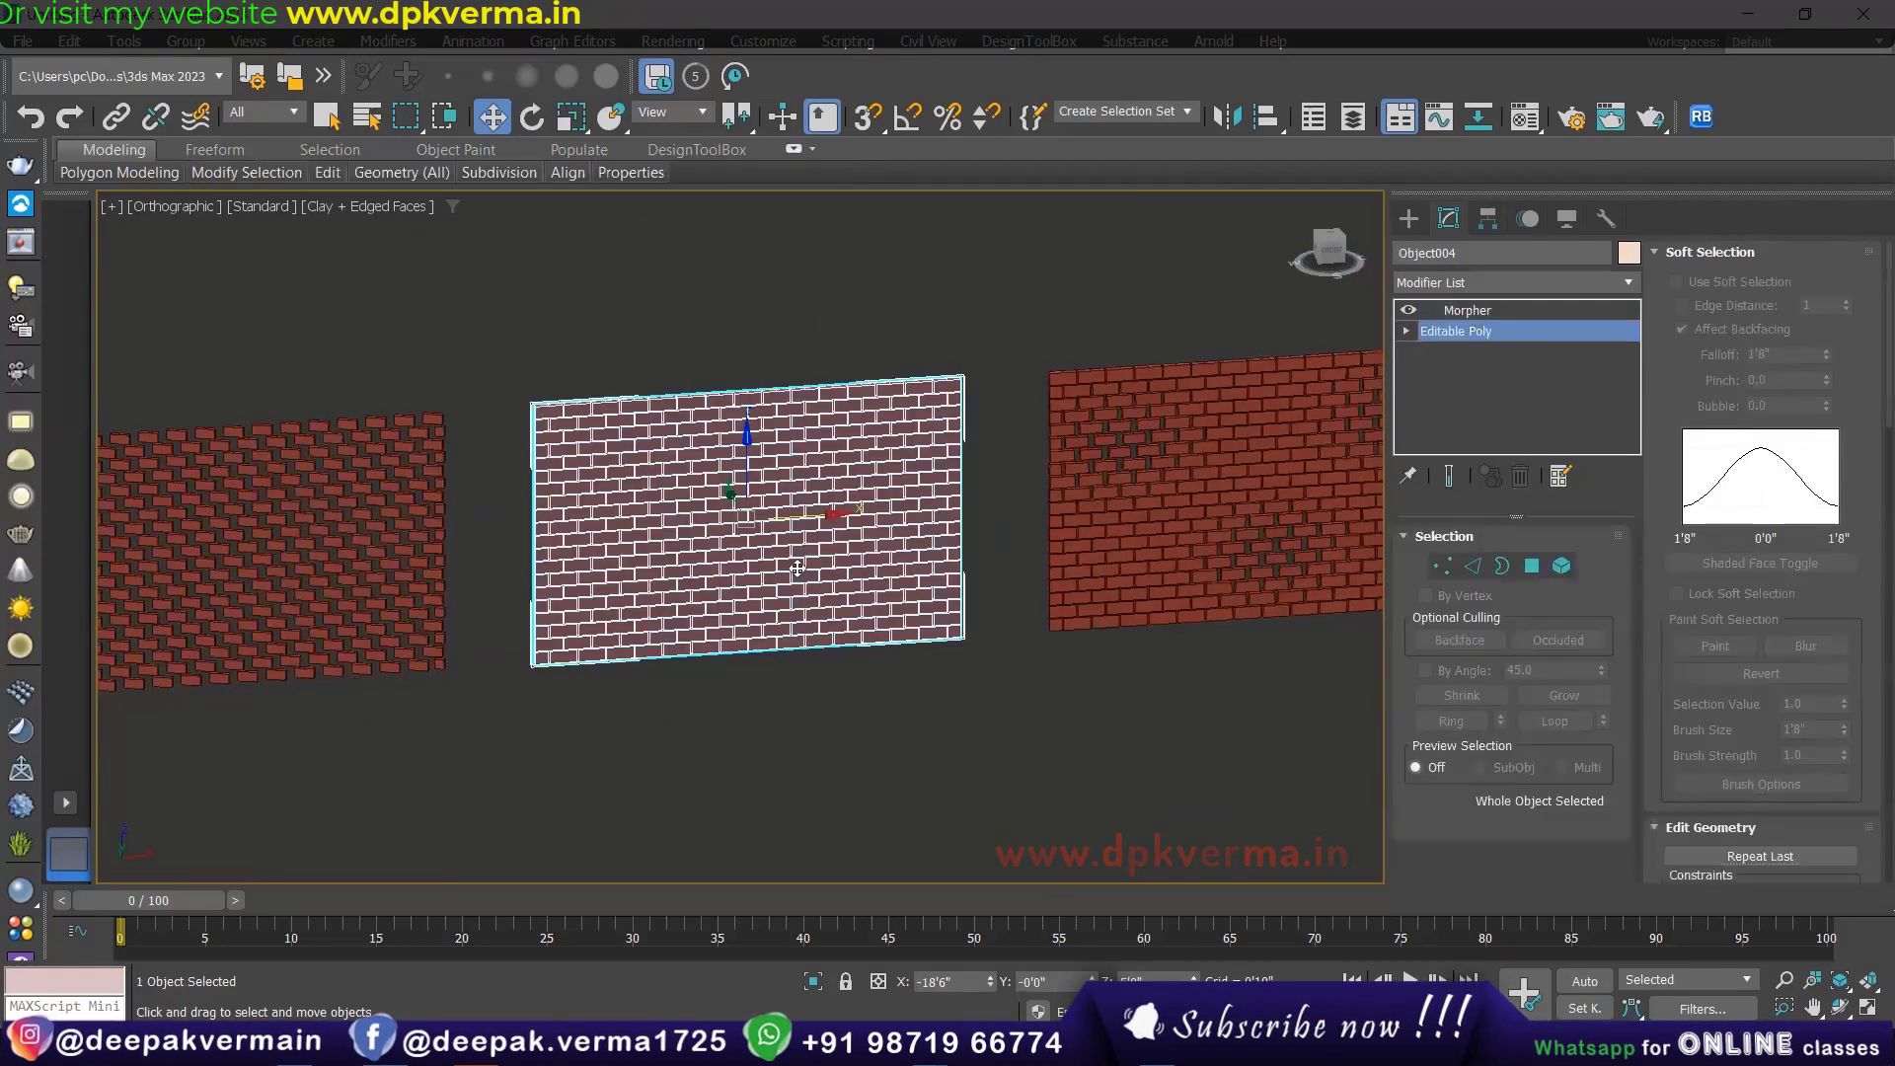
{"action": "key", "text": "f"}
{"action": "key", "text": "z"}
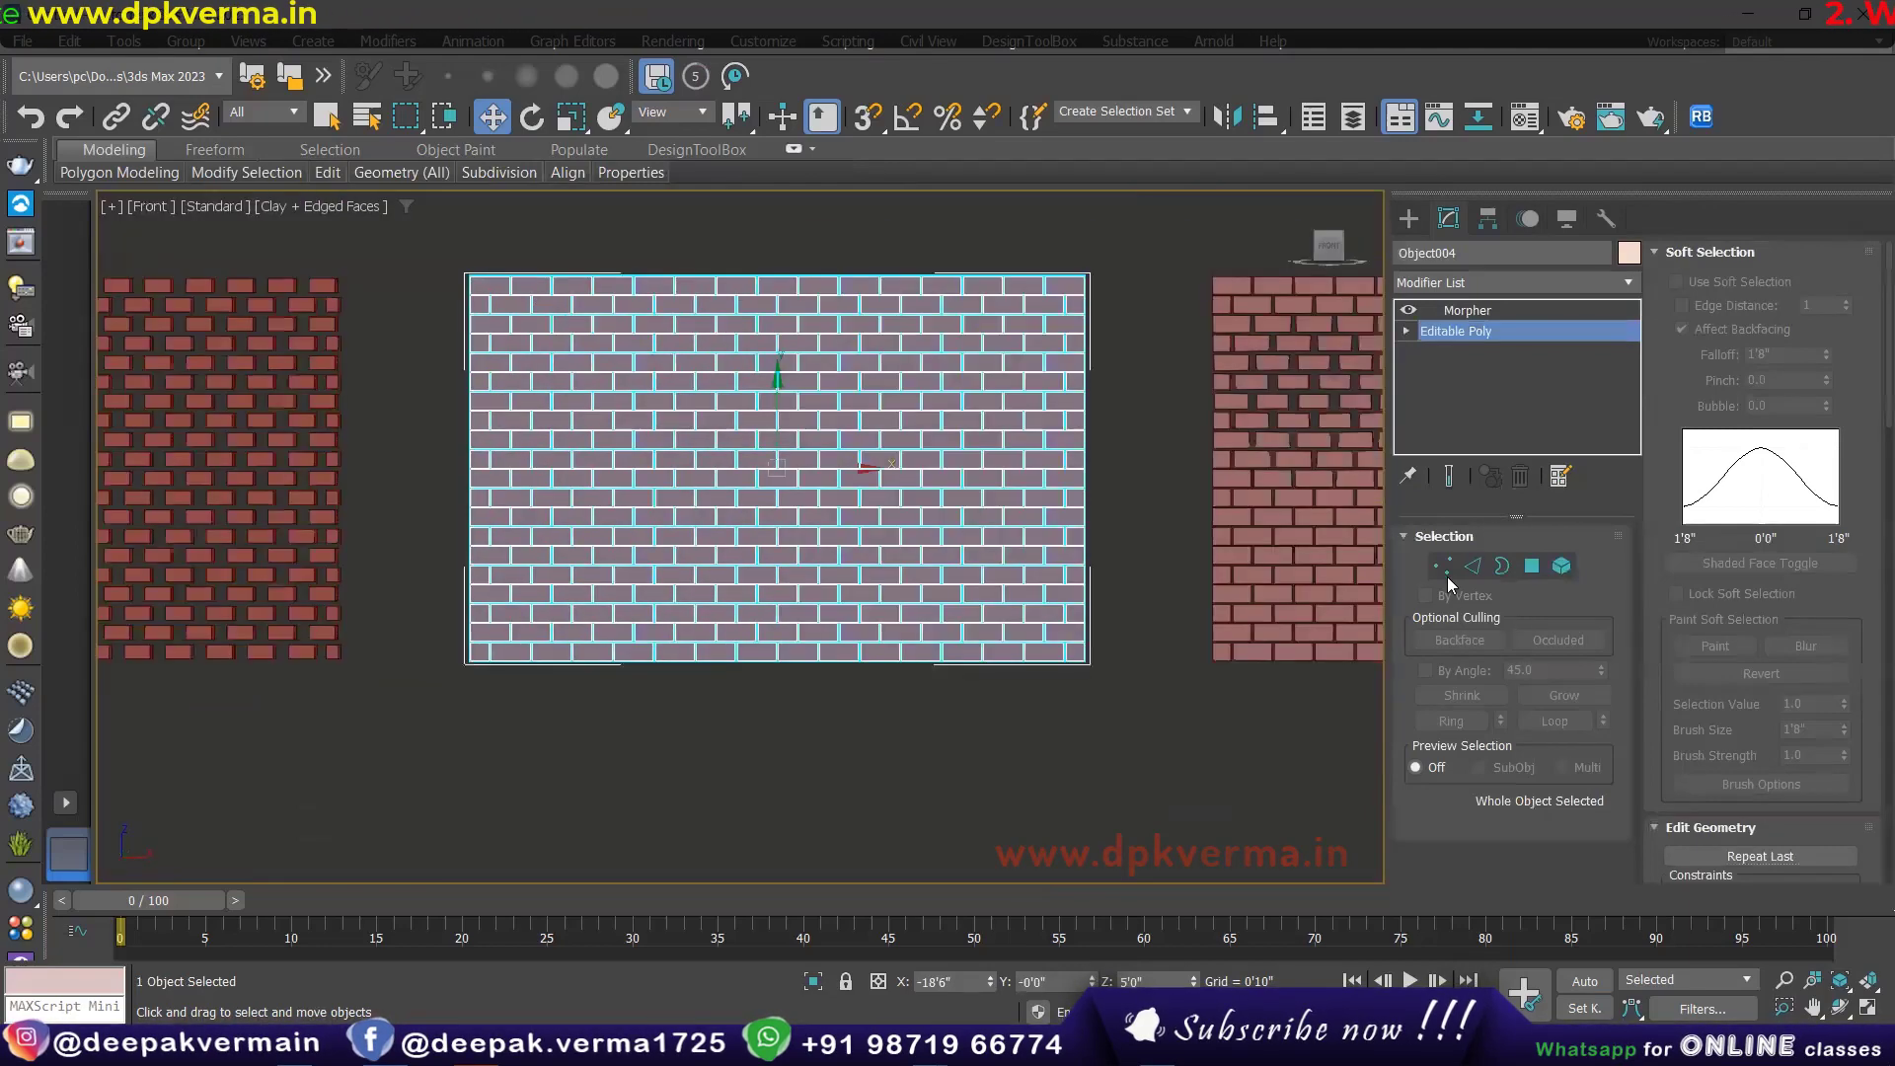
{"action": "left_click", "coordinate": [1441, 565]}
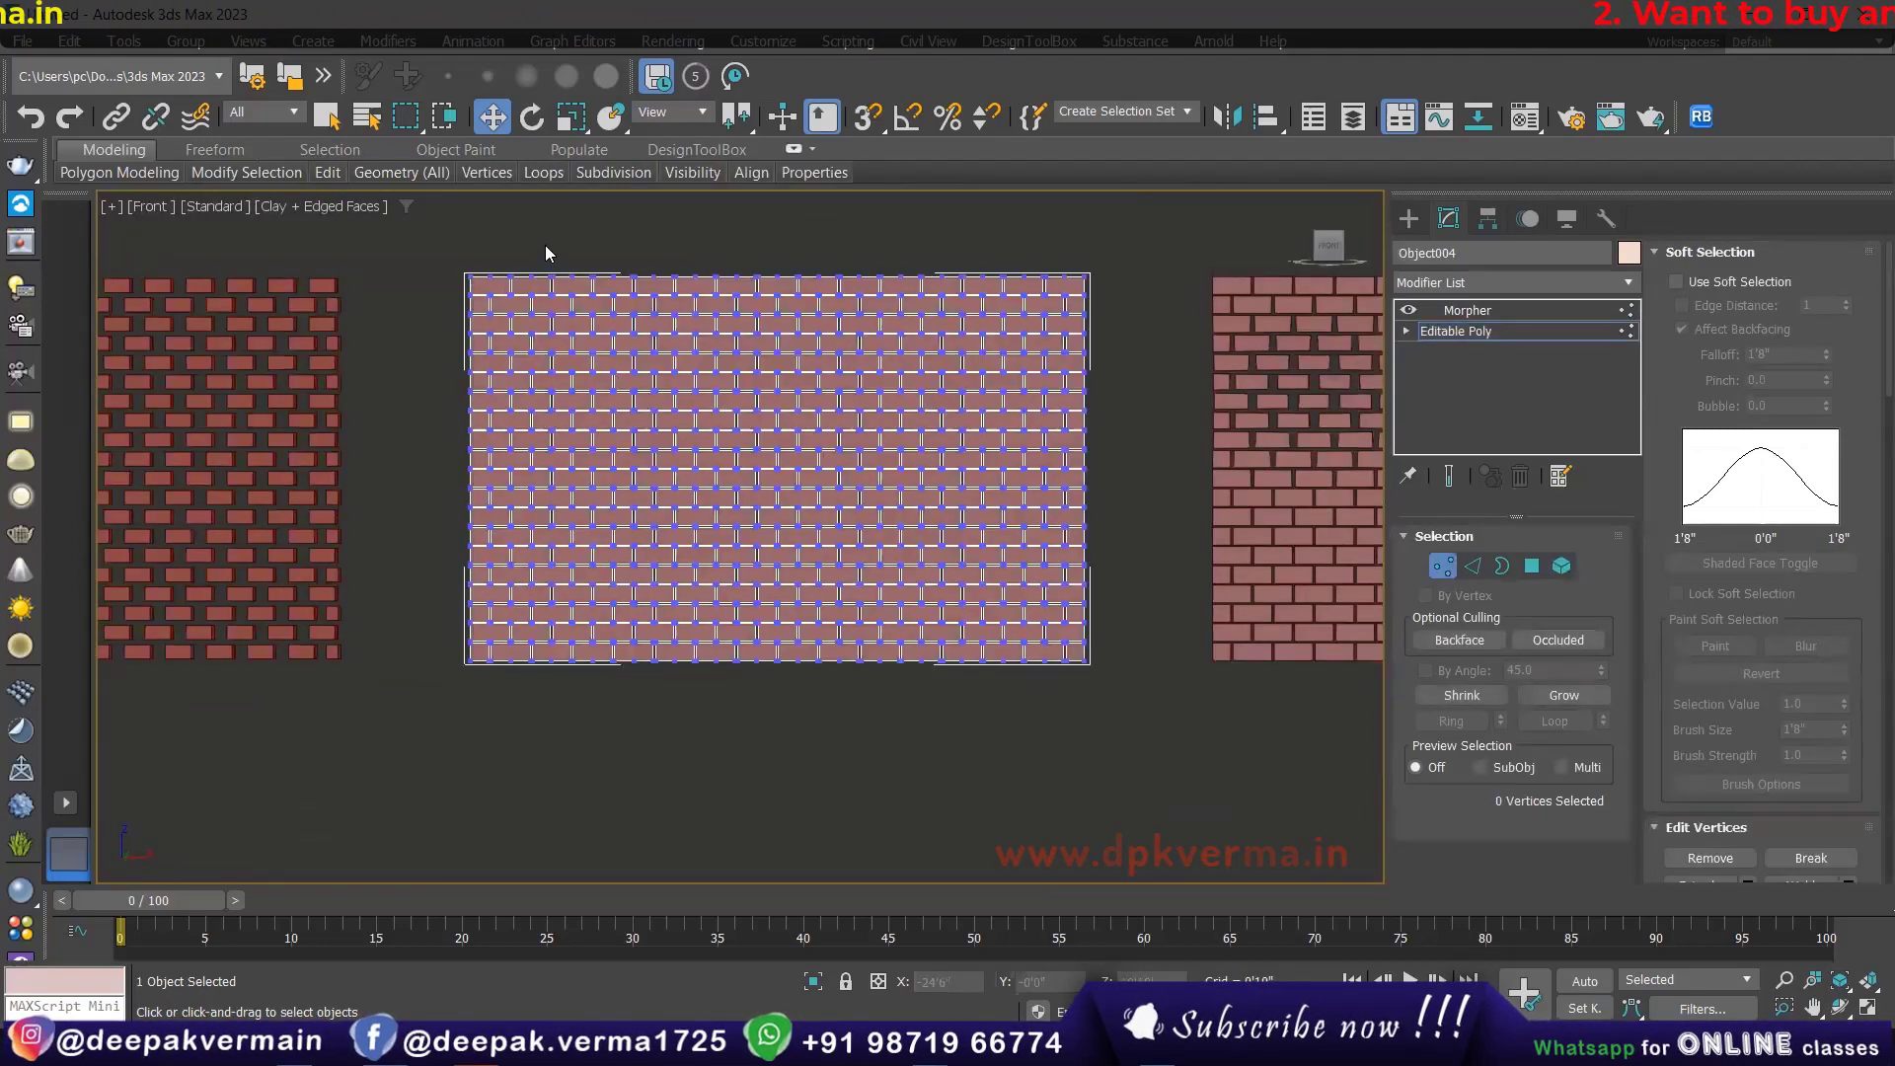
{"action": "left_click_drag", "start_coordinate": [569, 724], "coordinate": [564, 728]}
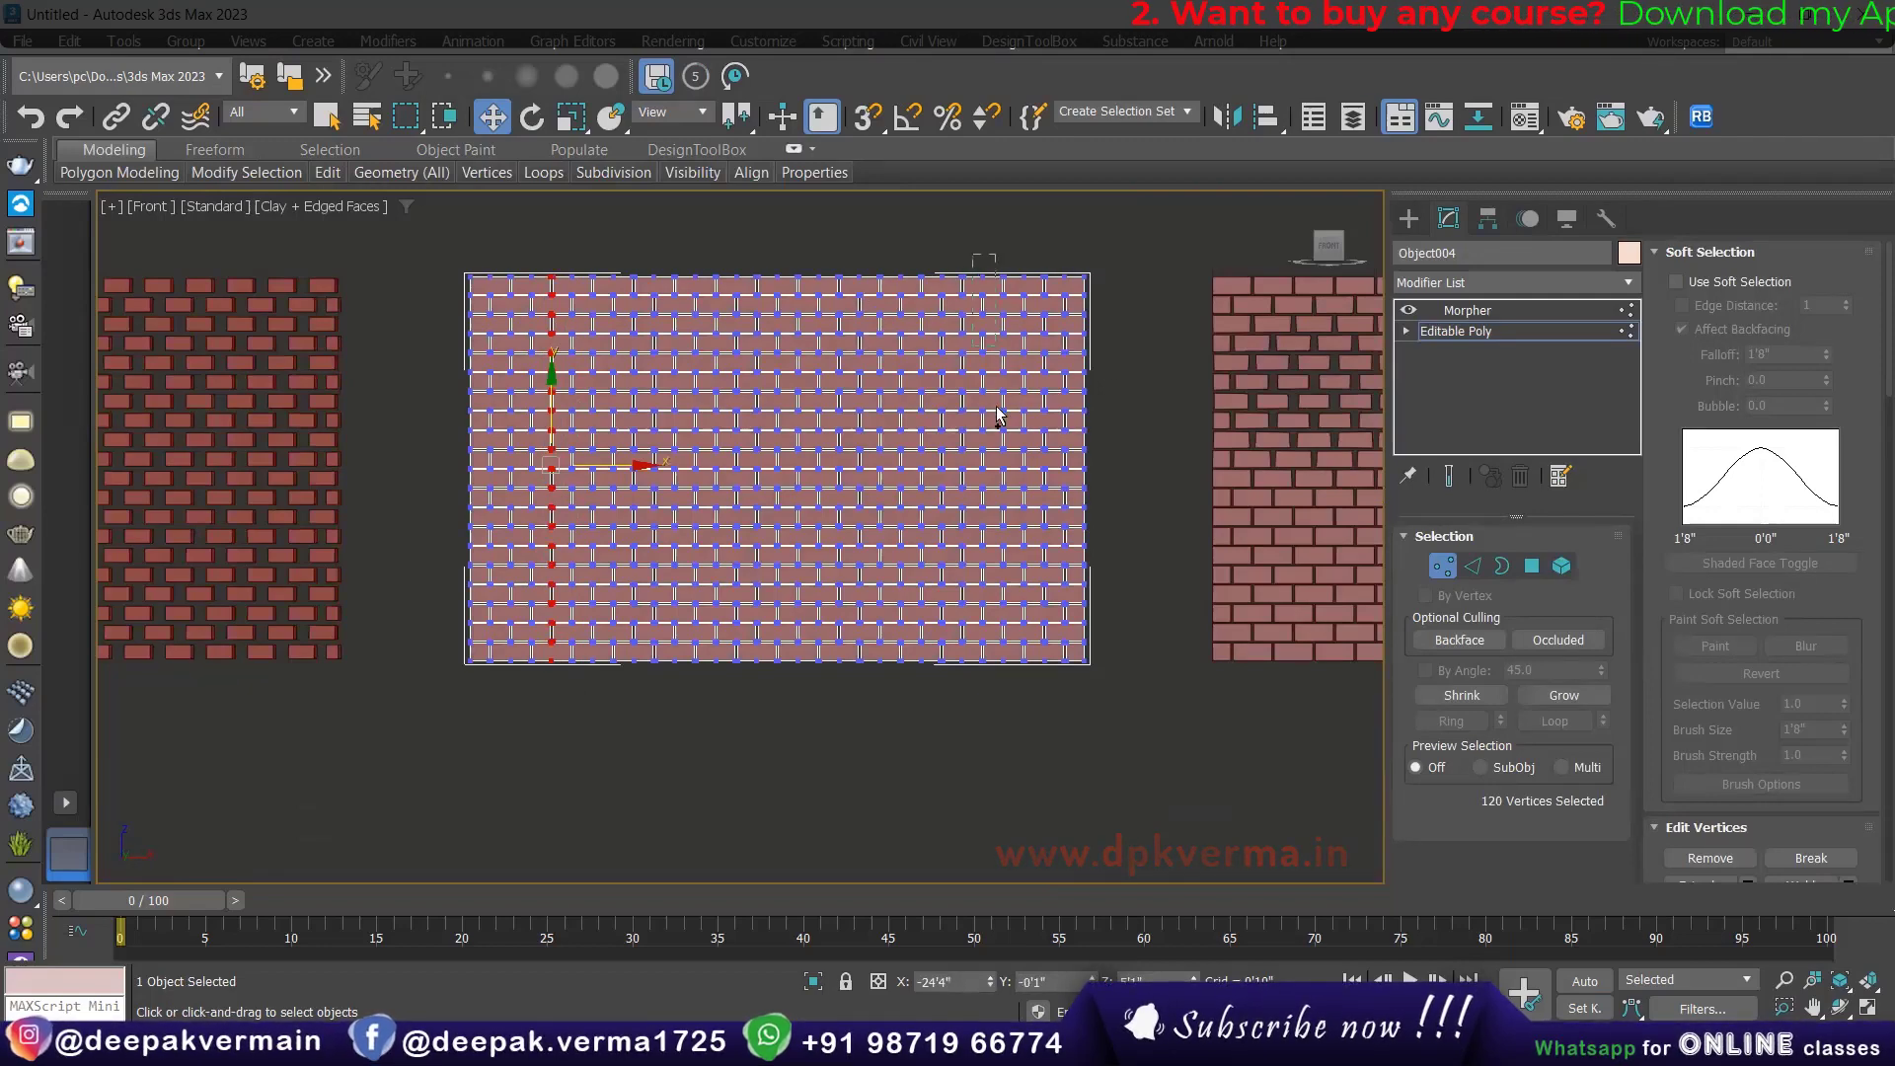
{"action": "left_click", "coordinate": [1685, 281]}
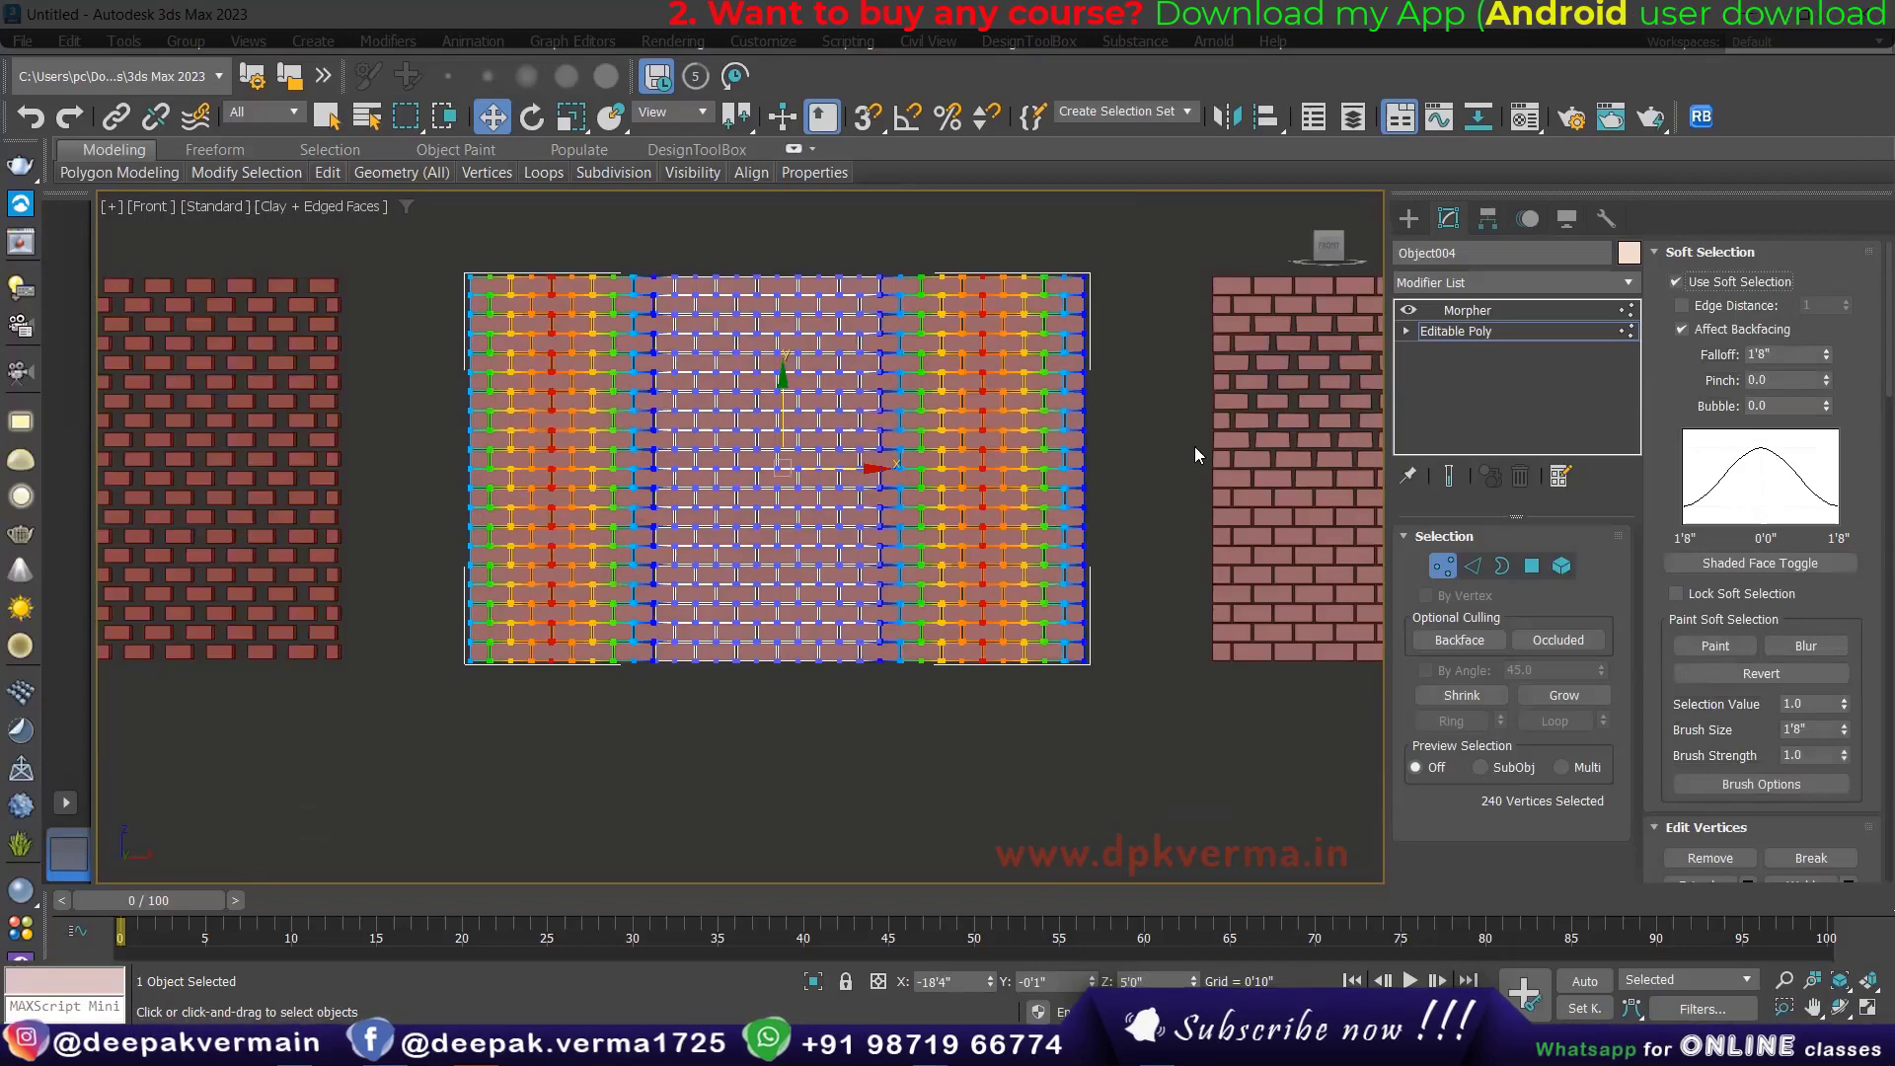
{"action": "left_click", "coordinate": [1468, 309]}
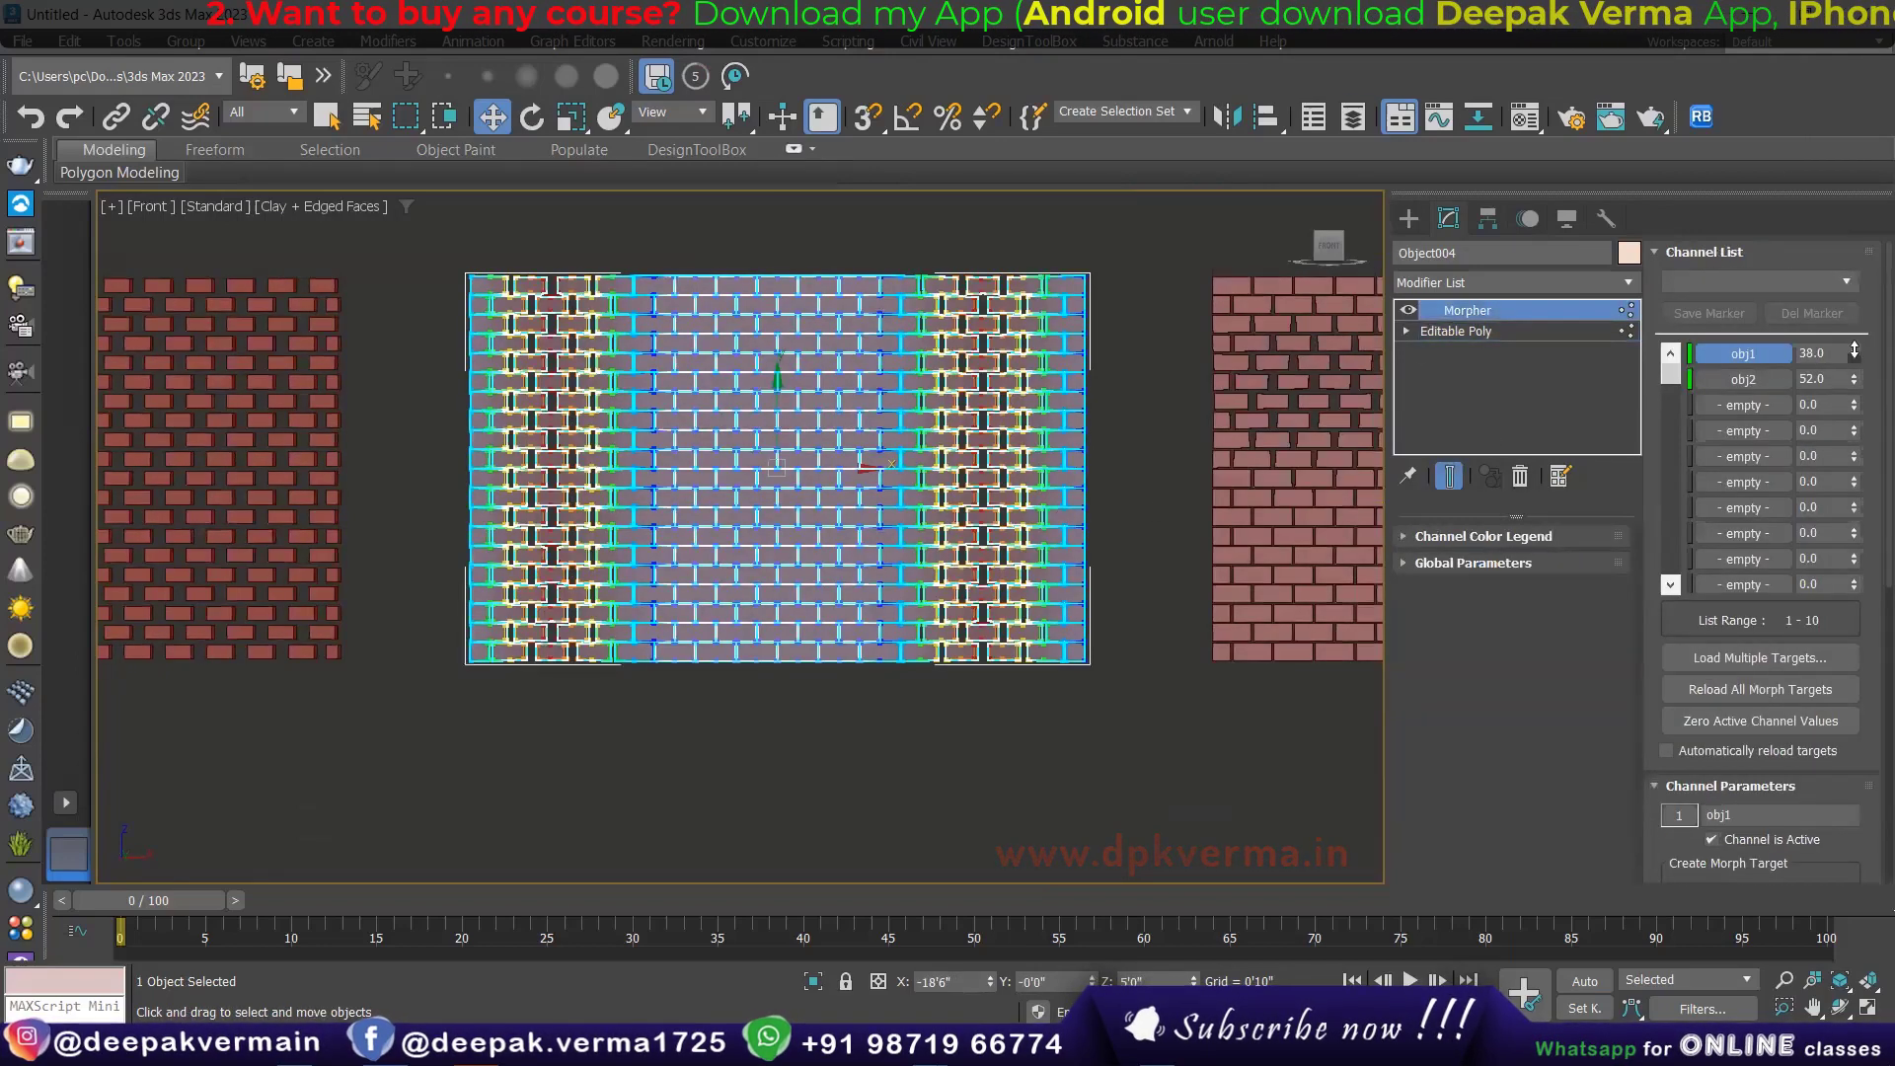
Step: Change Object004's obj1 morph amount and orbit to view the walls at an angle
{"action": "mouse_move", "coordinate": [1853, 351]}
{"action": "left_mouse_down"}
{"action": "mouse_move", "coordinate": [1847, 393]}
{"action": "mouse_move", "coordinate": [1851, 305]}
{"action": "left_mouse_up"}
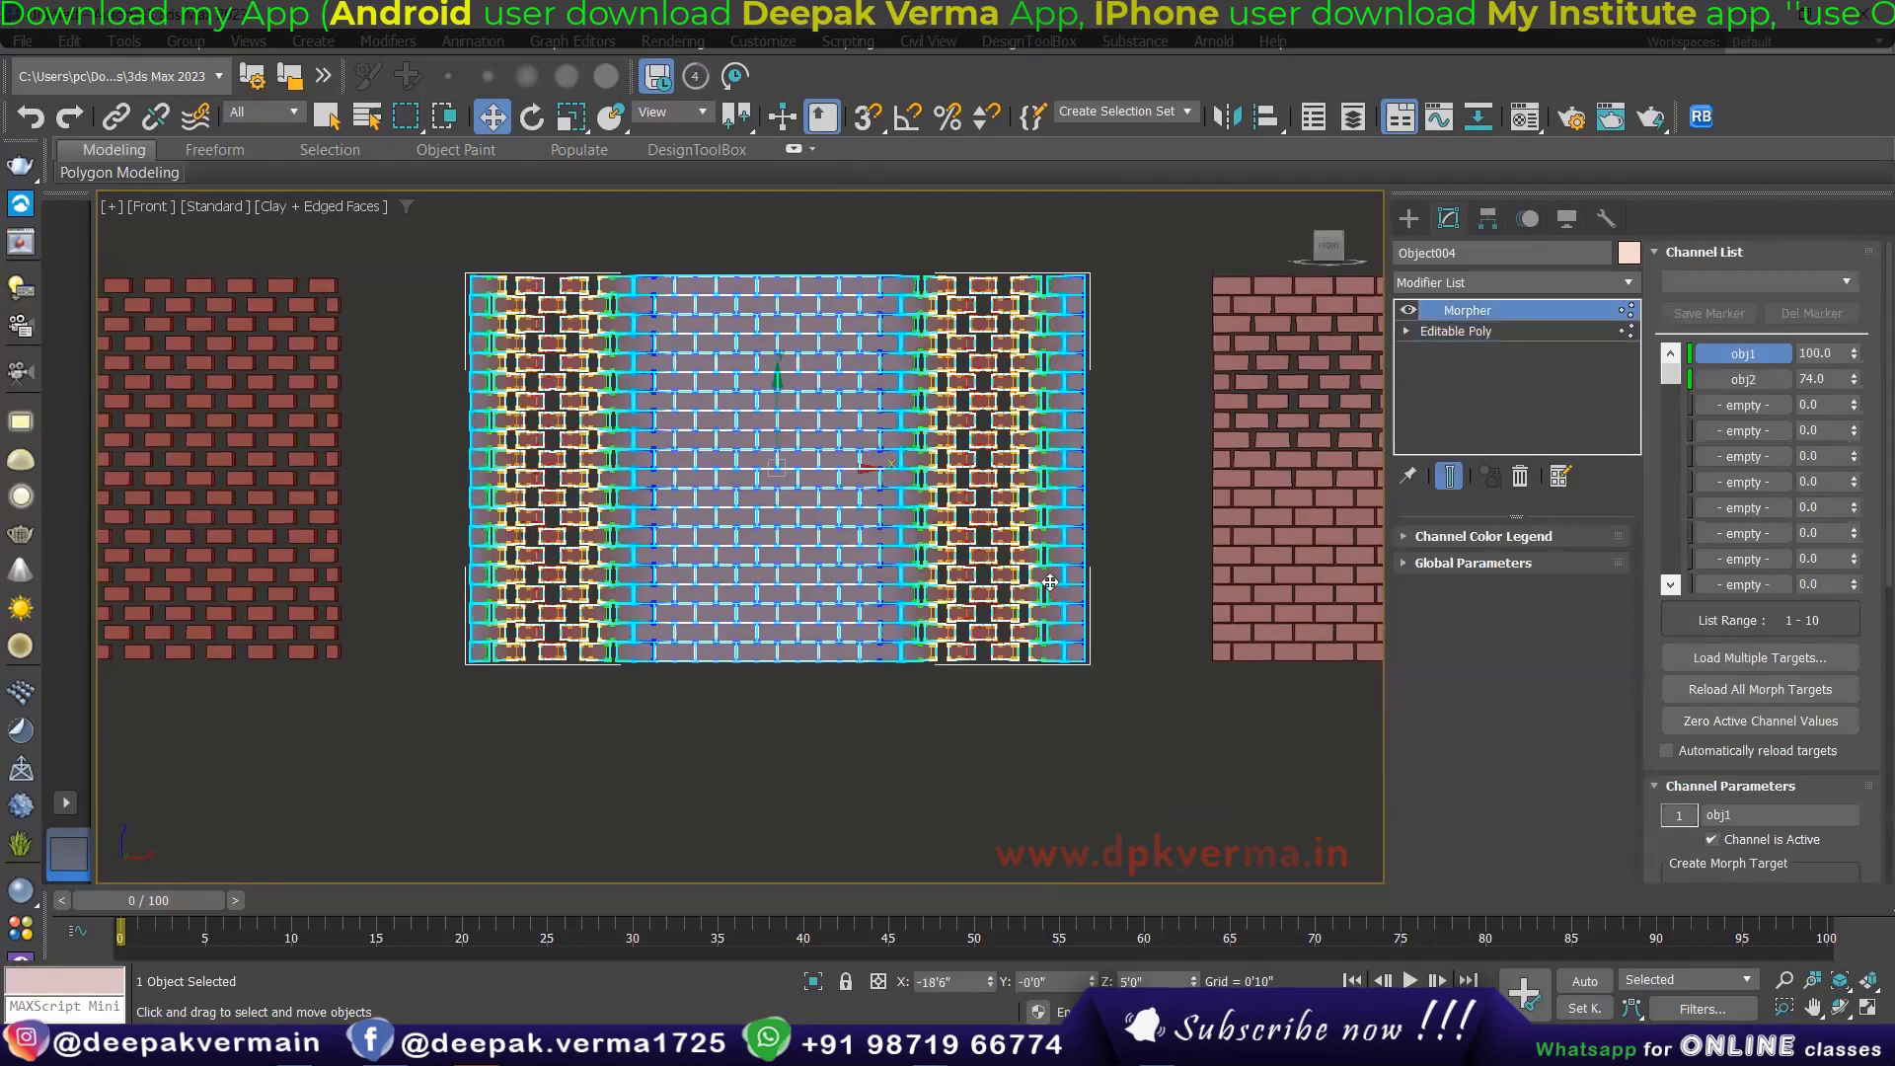
{"action": "middle_click_drag", "start_coordinate": [1049, 582], "coordinate": [989, 685], "text": "alt"}
{"action": "left_click", "coordinate": [998, 709]}
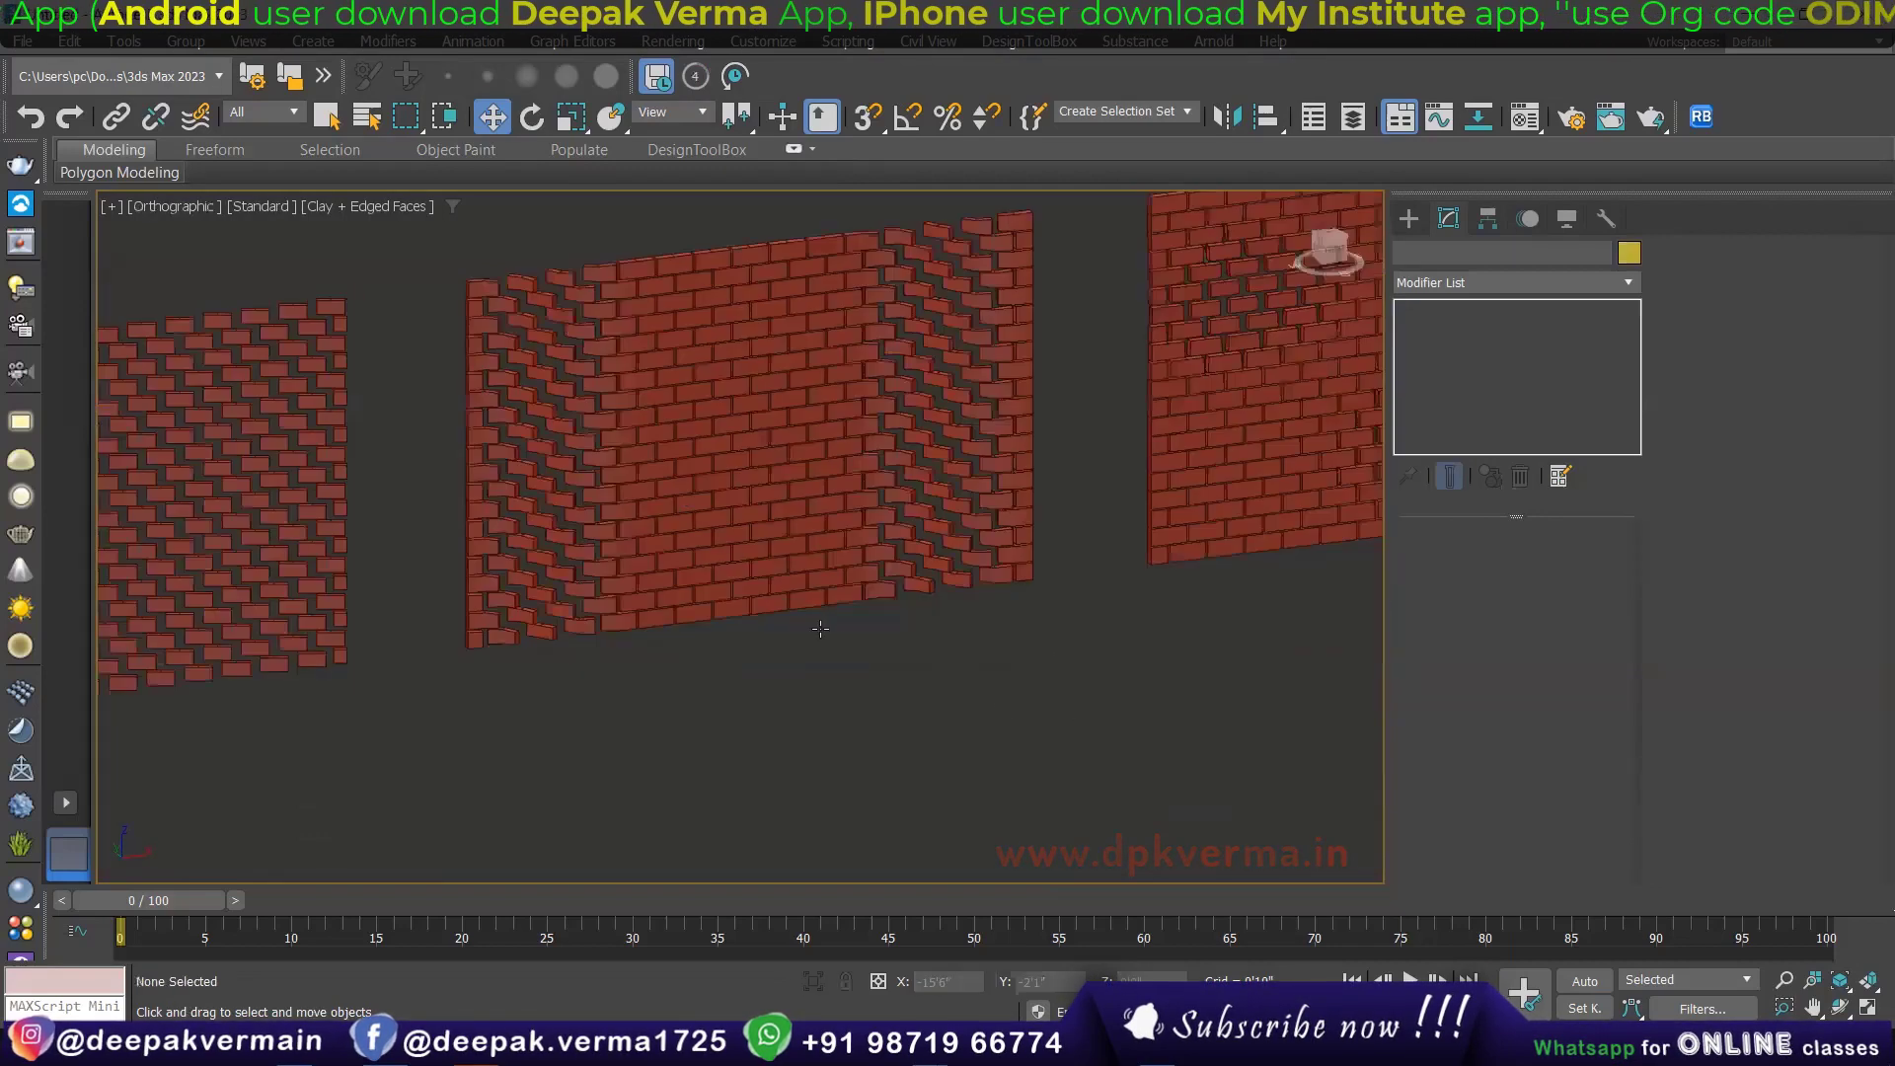
{"action": "scroll", "coordinate": [820, 629], "scroll_direction": "up", "scroll_amount": 5}
{"action": "scroll", "coordinate": [792, 526], "scroll_direction": "down", "scroll_amount": 5}
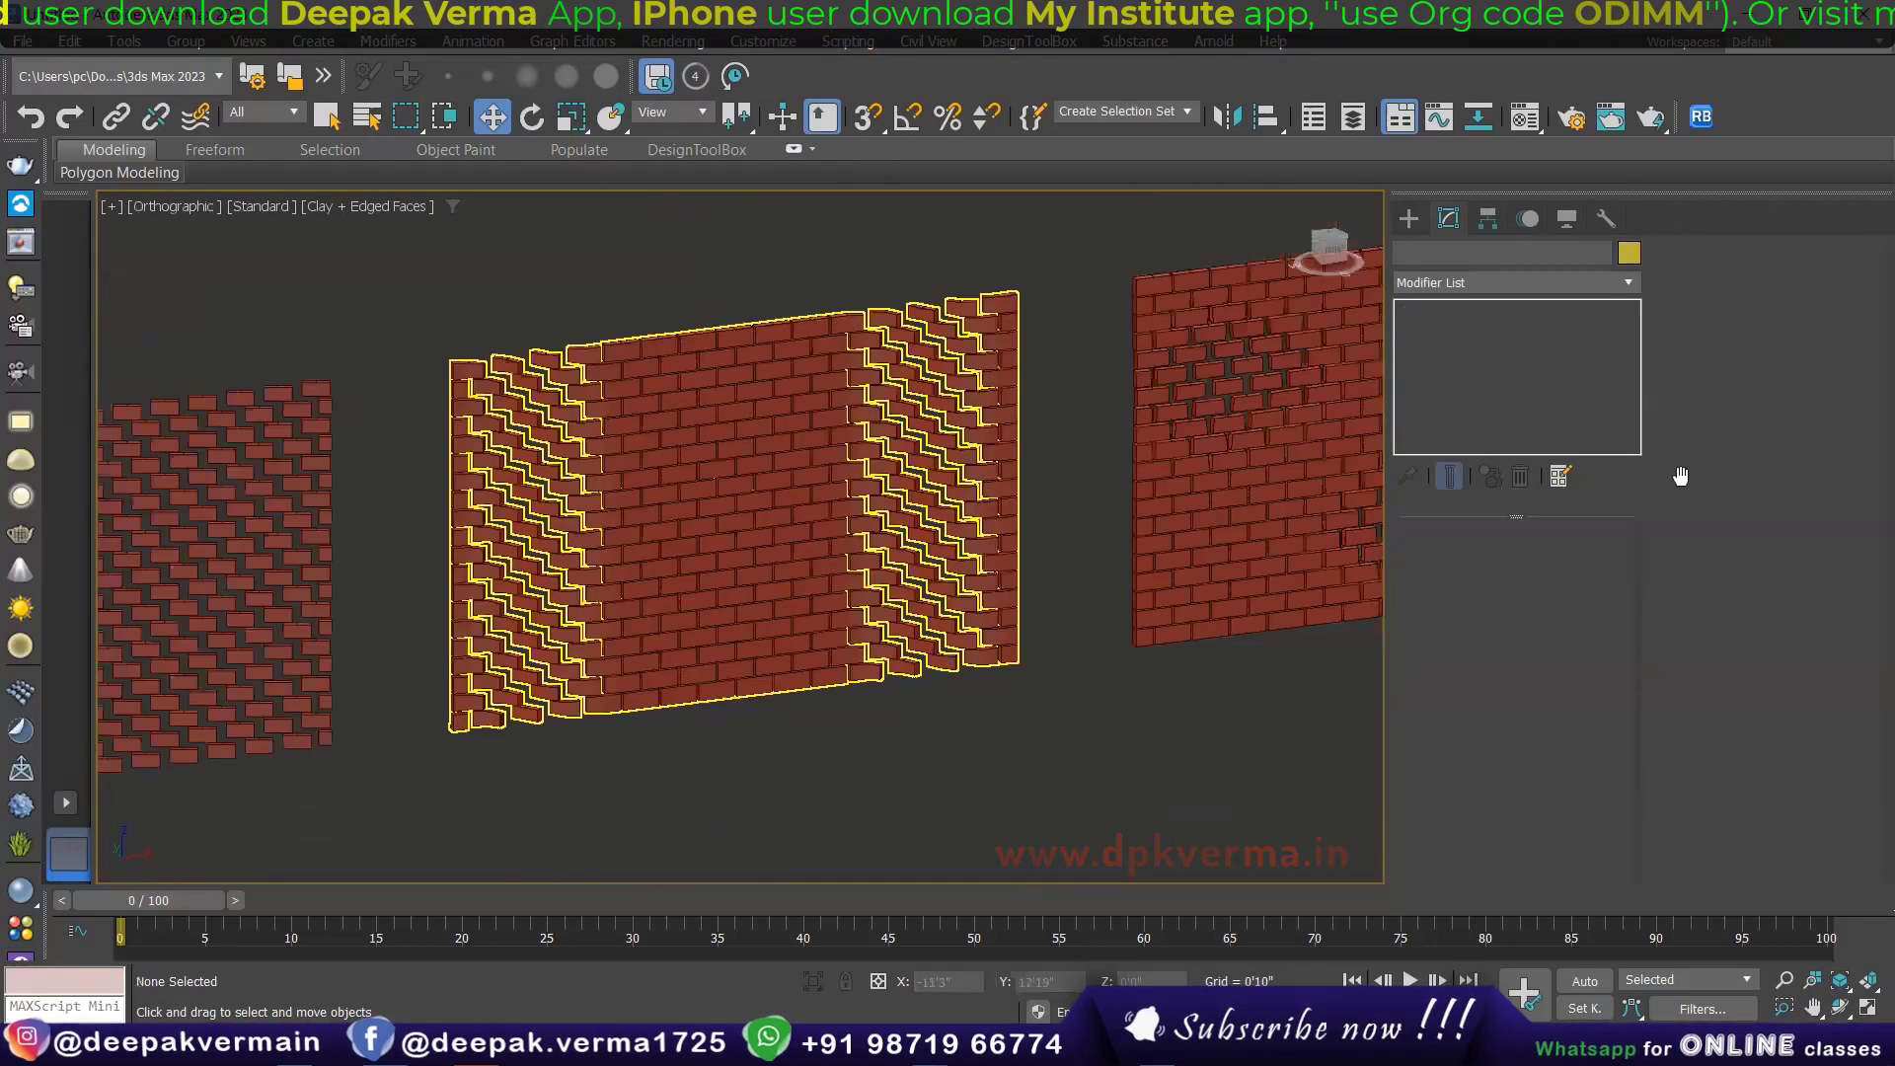
{"action": "key", "text": "ctrl+z"}
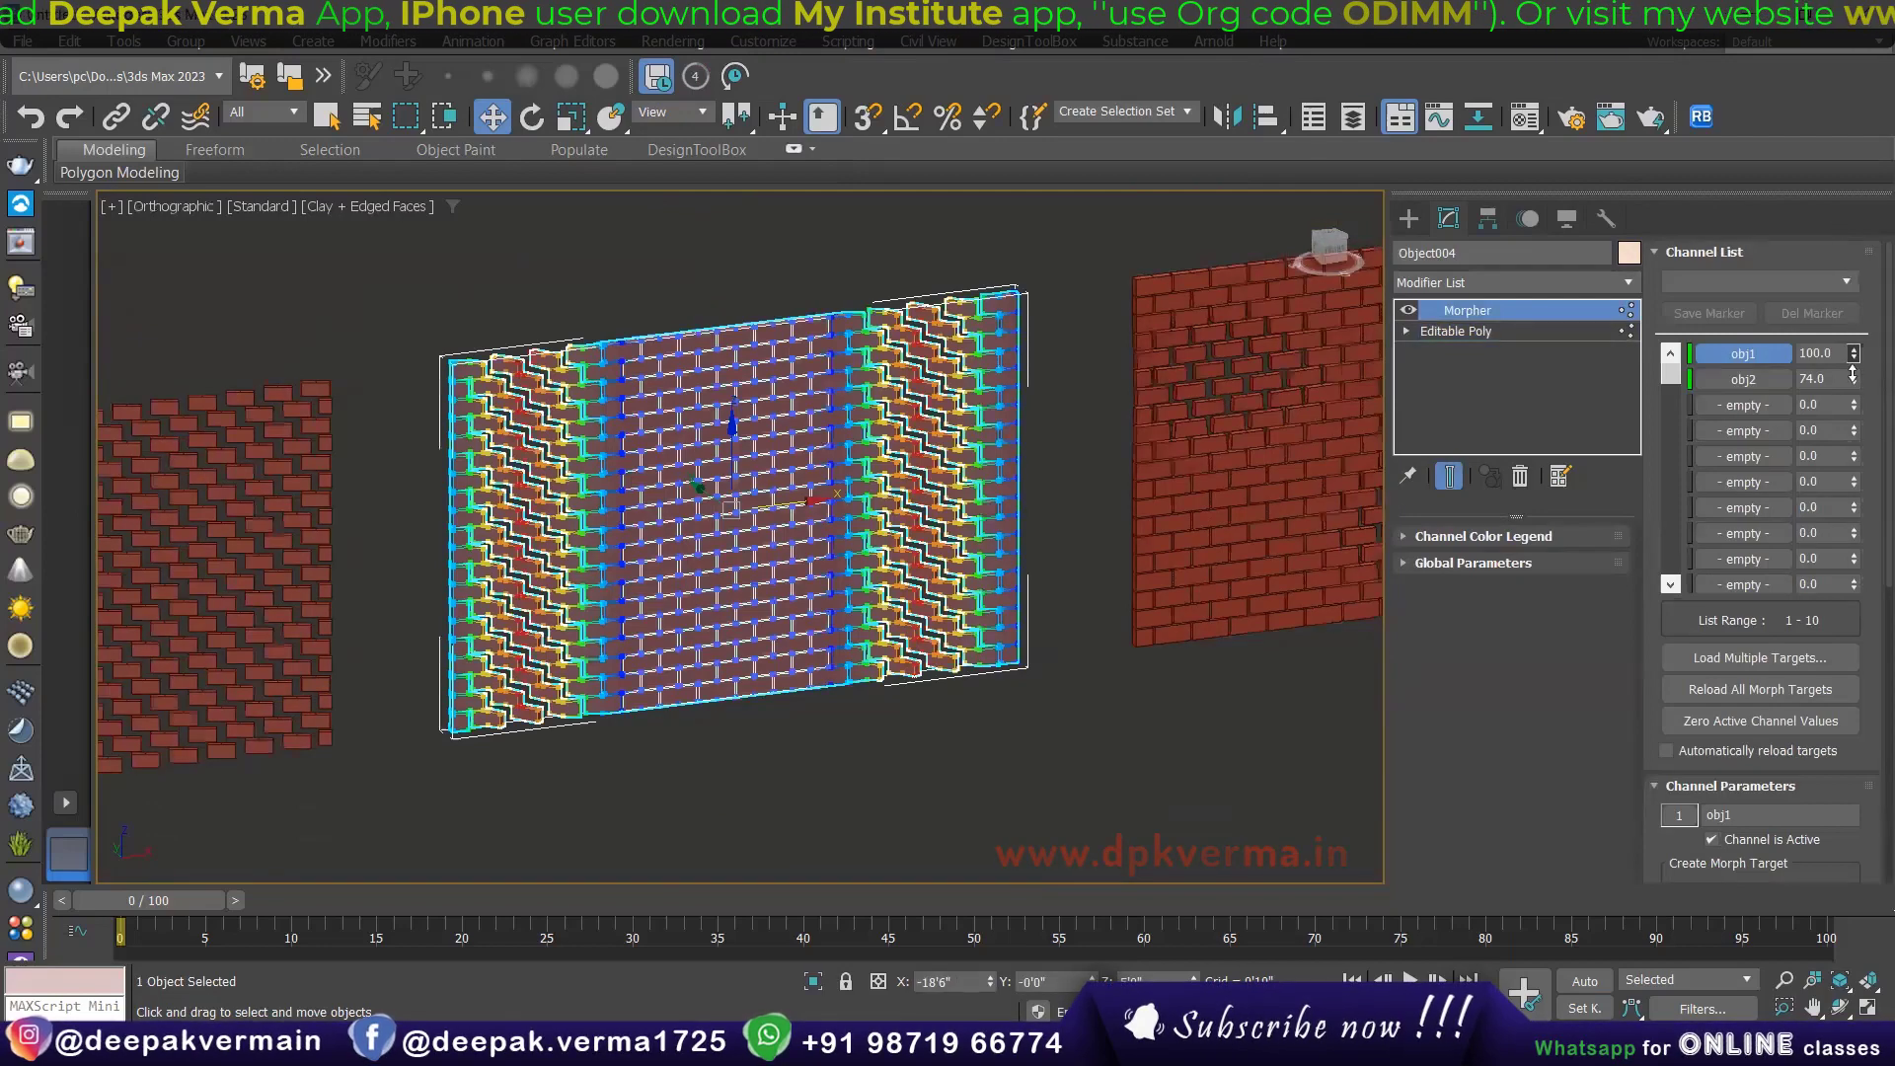
Step: Lower Object004's obj1 morph to about 2 while obj2 stays at 74
{"action": "left_click_drag", "start_coordinate": [1852, 441], "coordinate": [1846, 464]}
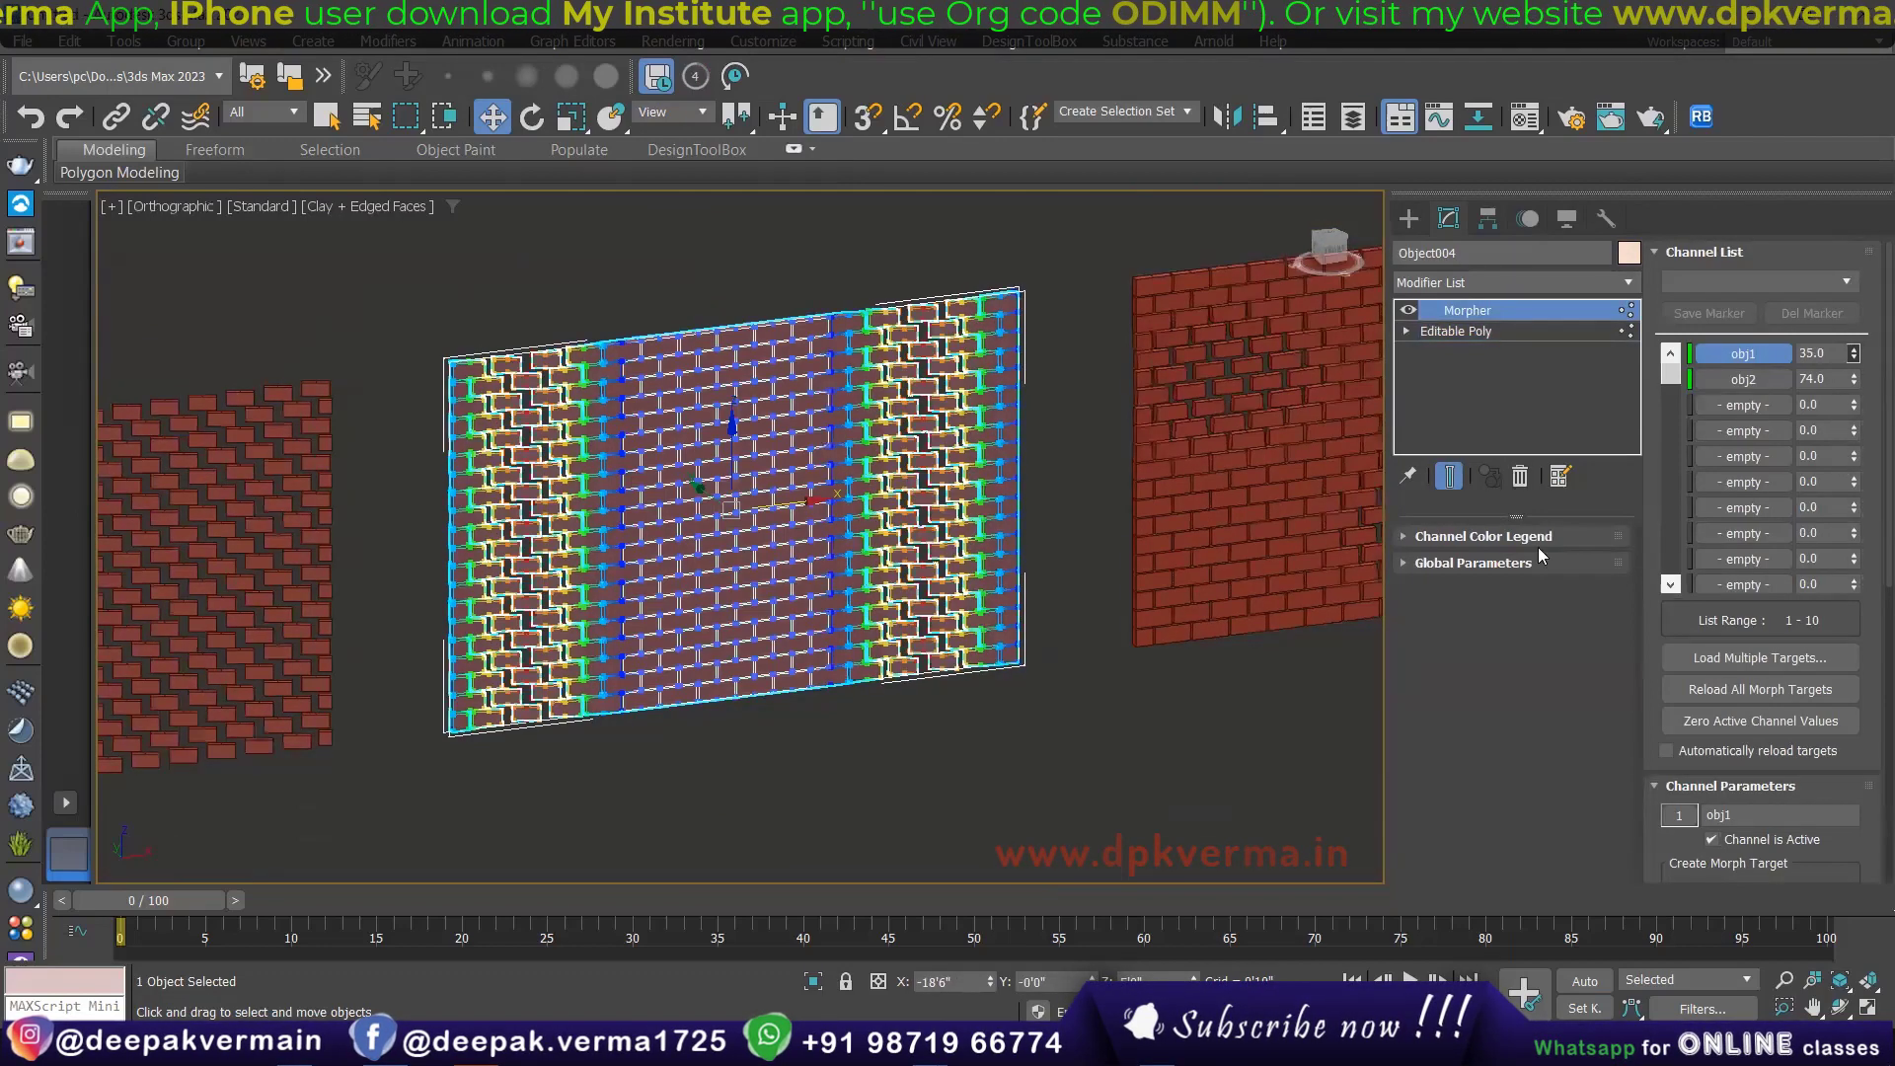
{"action": "left_click", "coordinate": [803, 709]}
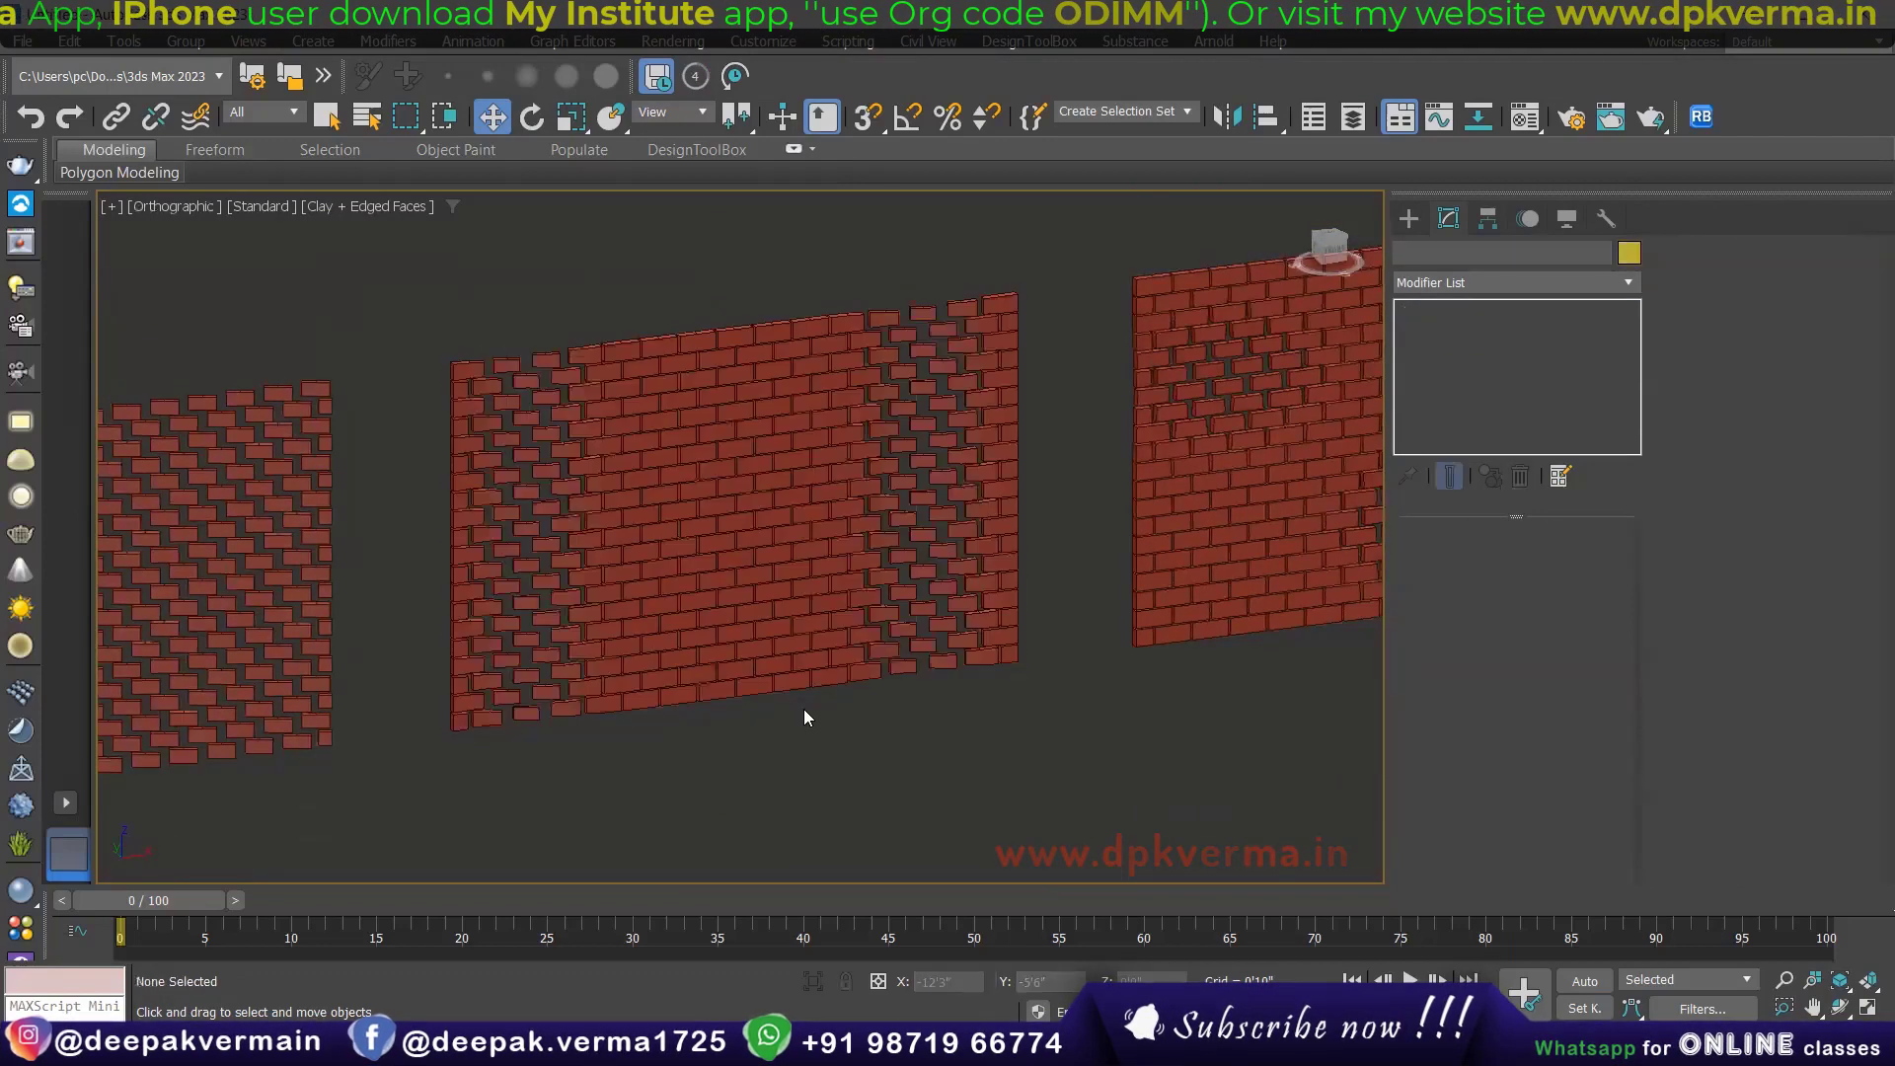
{"action": "left_click", "coordinate": [791, 449]}
{"action": "left_click_drag", "start_coordinate": [1855, 353], "coordinate": [1854, 383]}
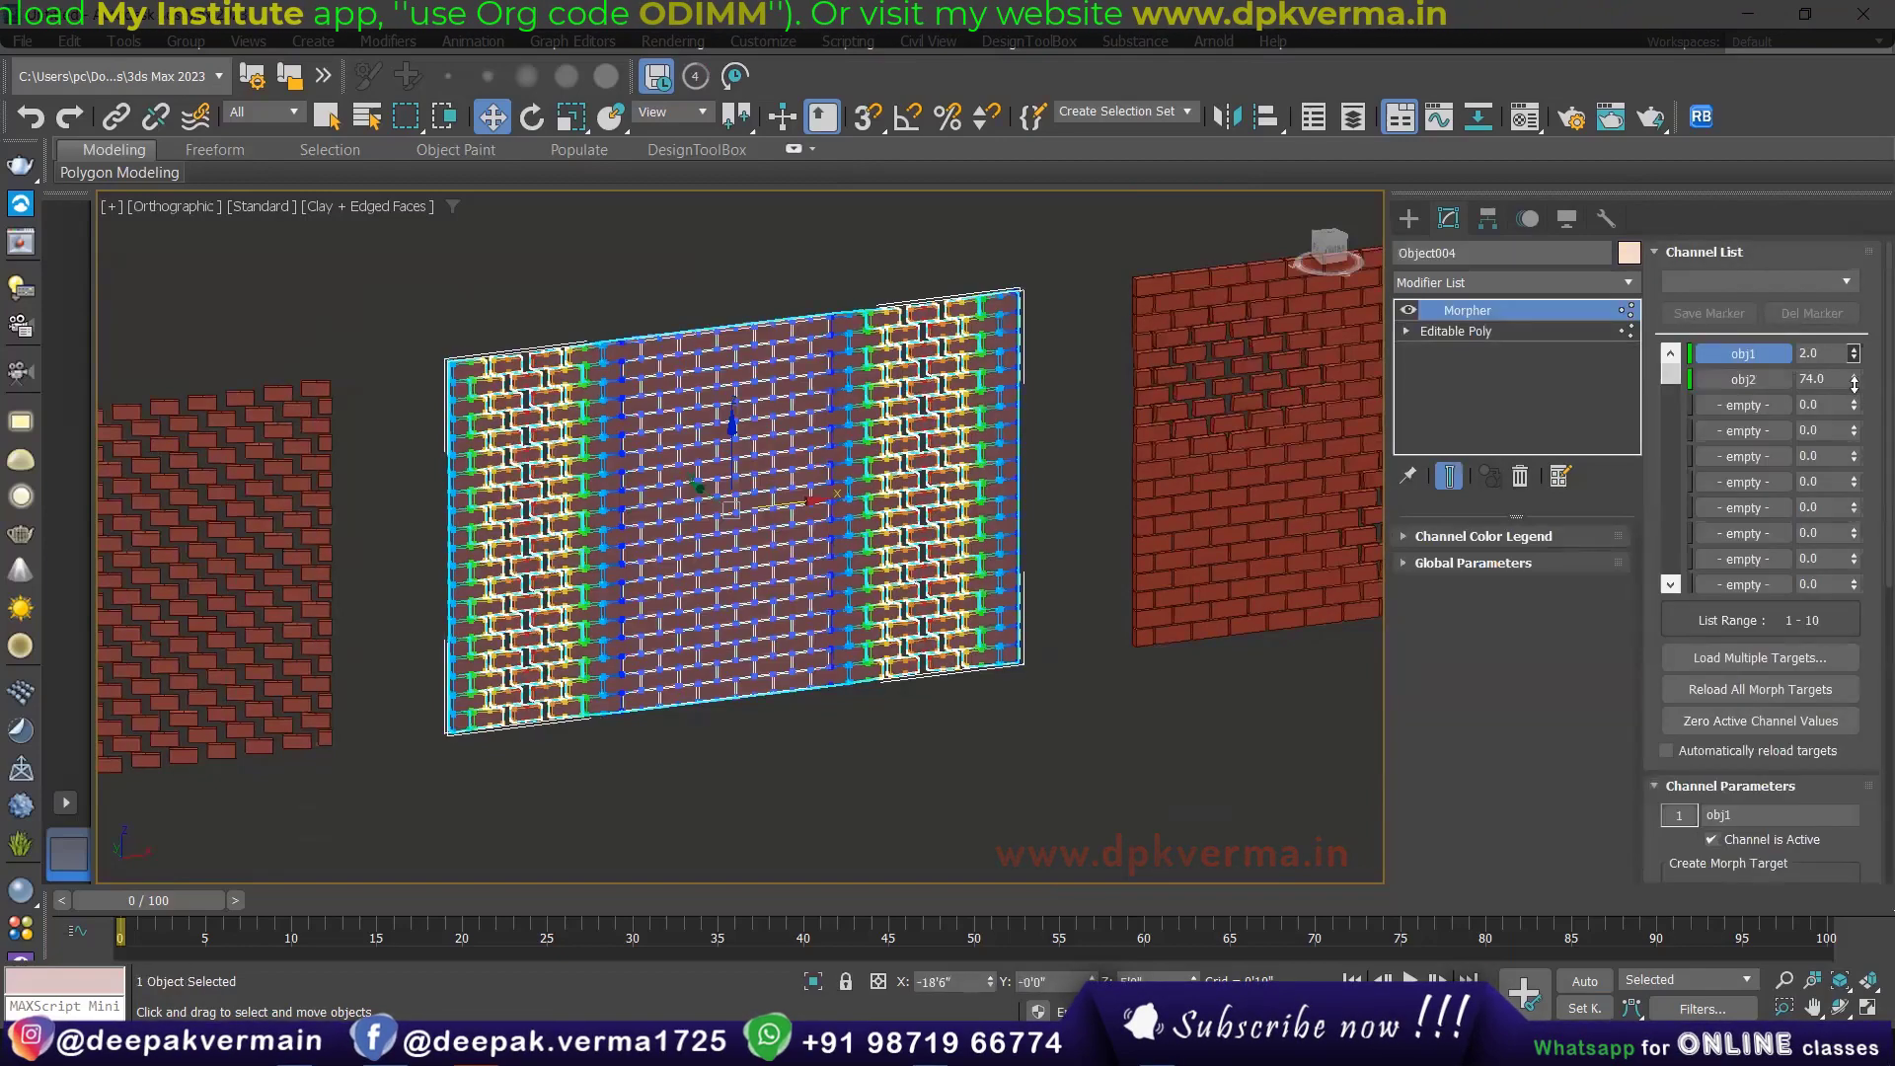
{"action": "left_click", "coordinate": [837, 695]}
{"action": "middle_click_drag", "start_coordinate": [1030, 630], "coordinate": [1215, 611]}
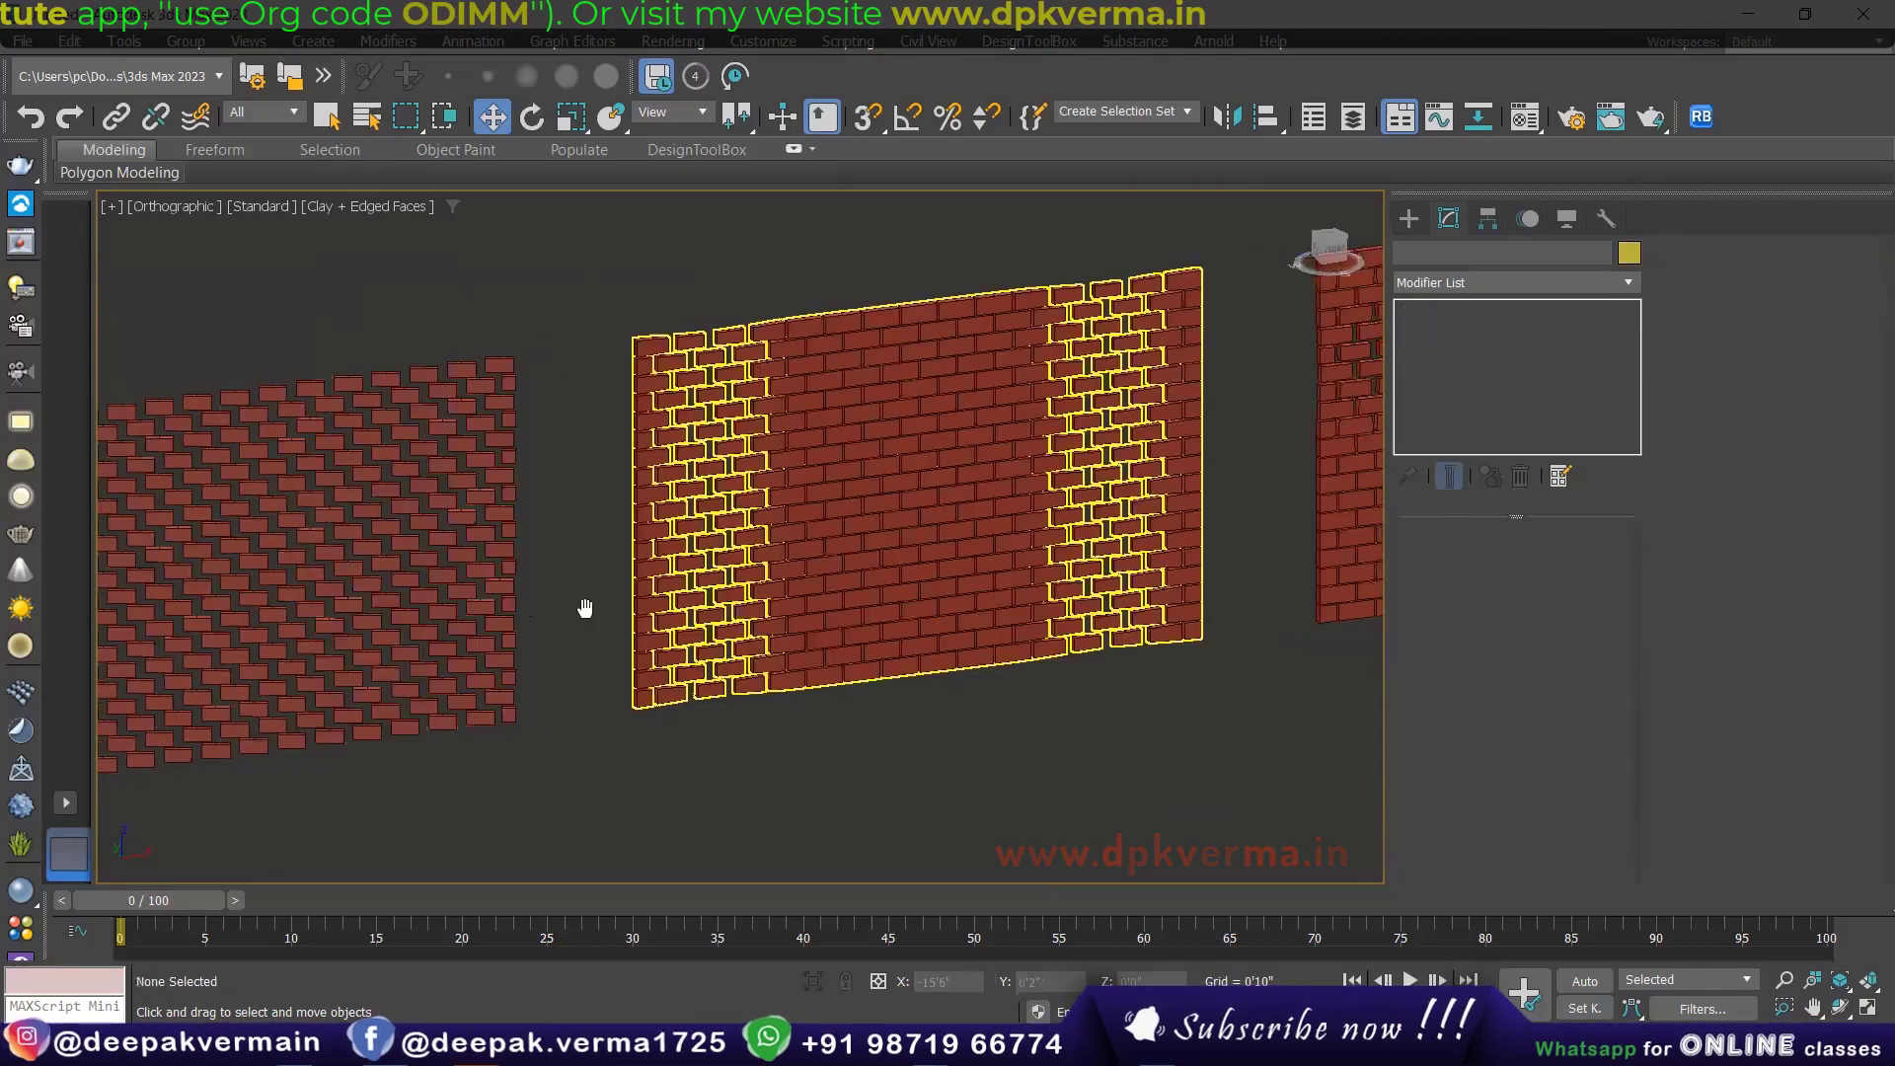
{"action": "middle_click_drag", "start_coordinate": [585, 608], "coordinate": [378, 623]}
Step: On Object005, soft-select a horizontal middle row of vertices with a wider Falloff
{"action": "left_click", "coordinate": [763, 549]}
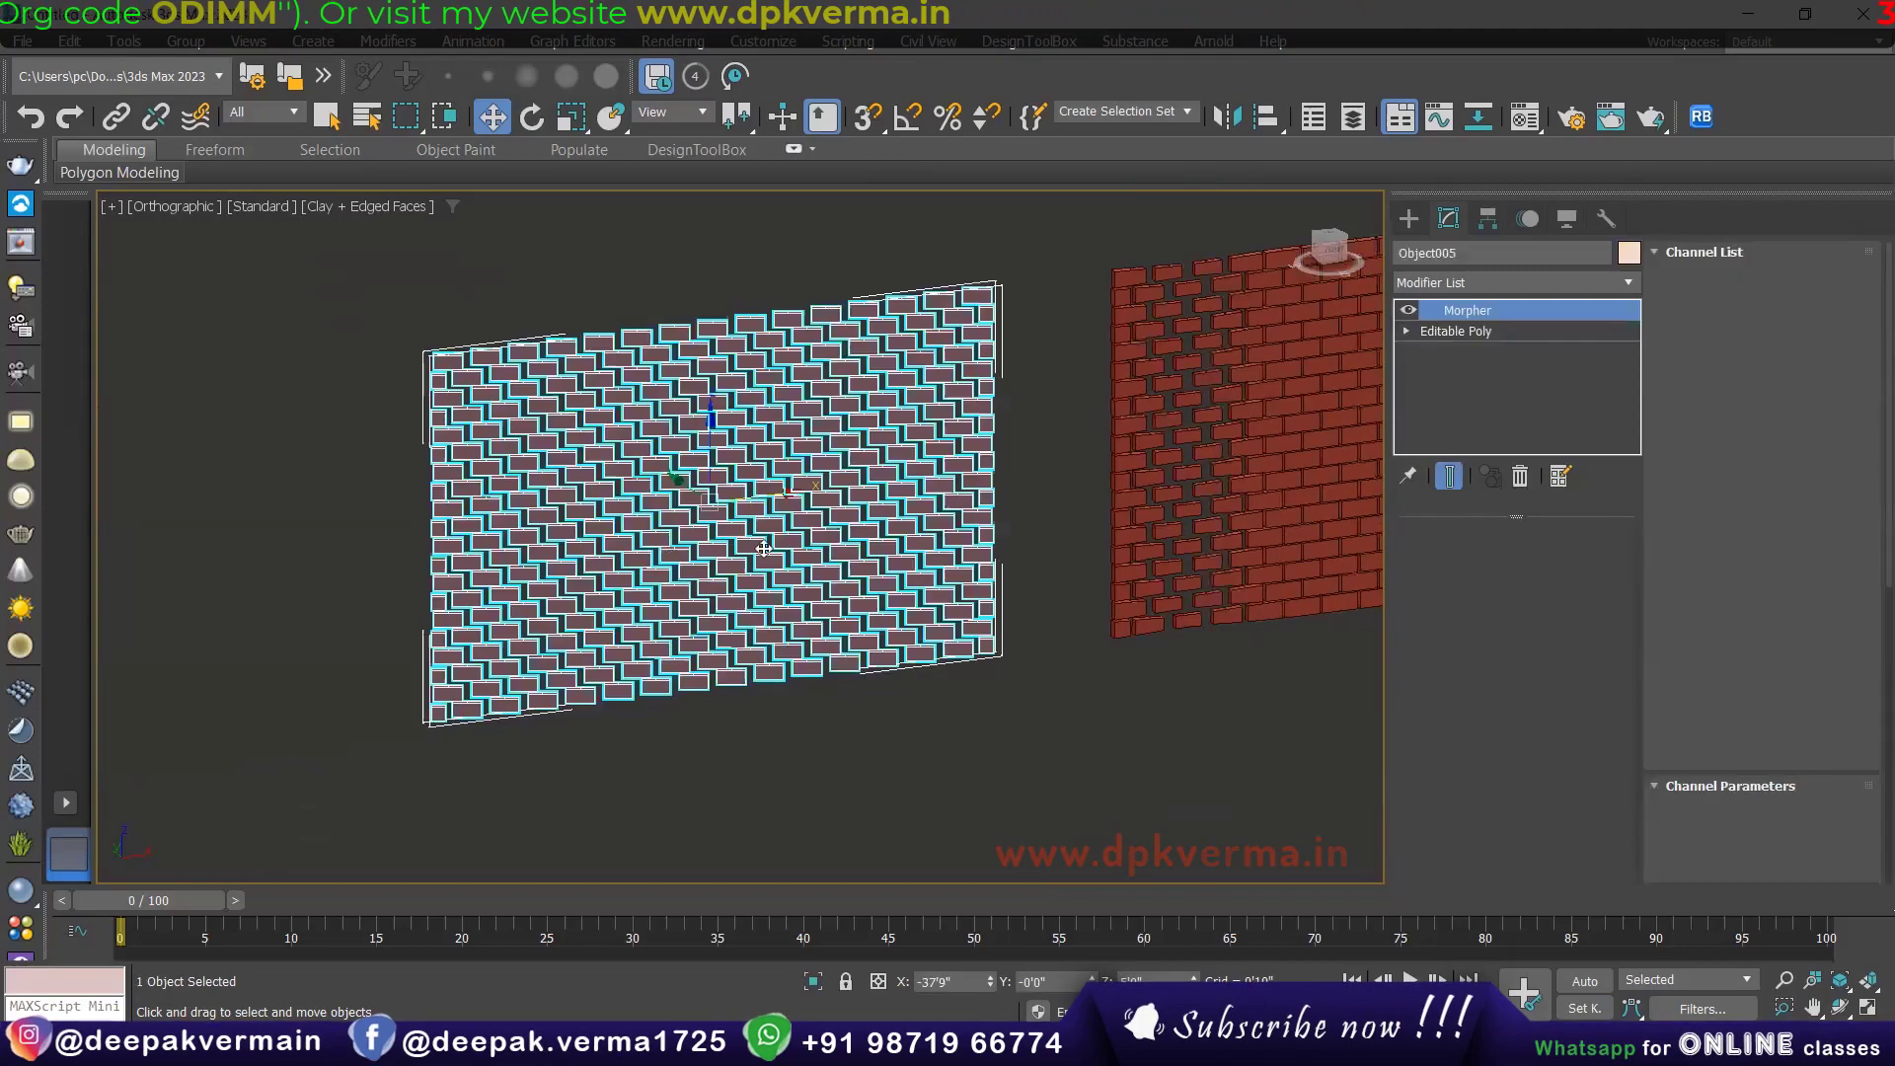
{"action": "left_click", "coordinate": [1406, 330]}
{"action": "left_click", "coordinate": [1449, 351]}
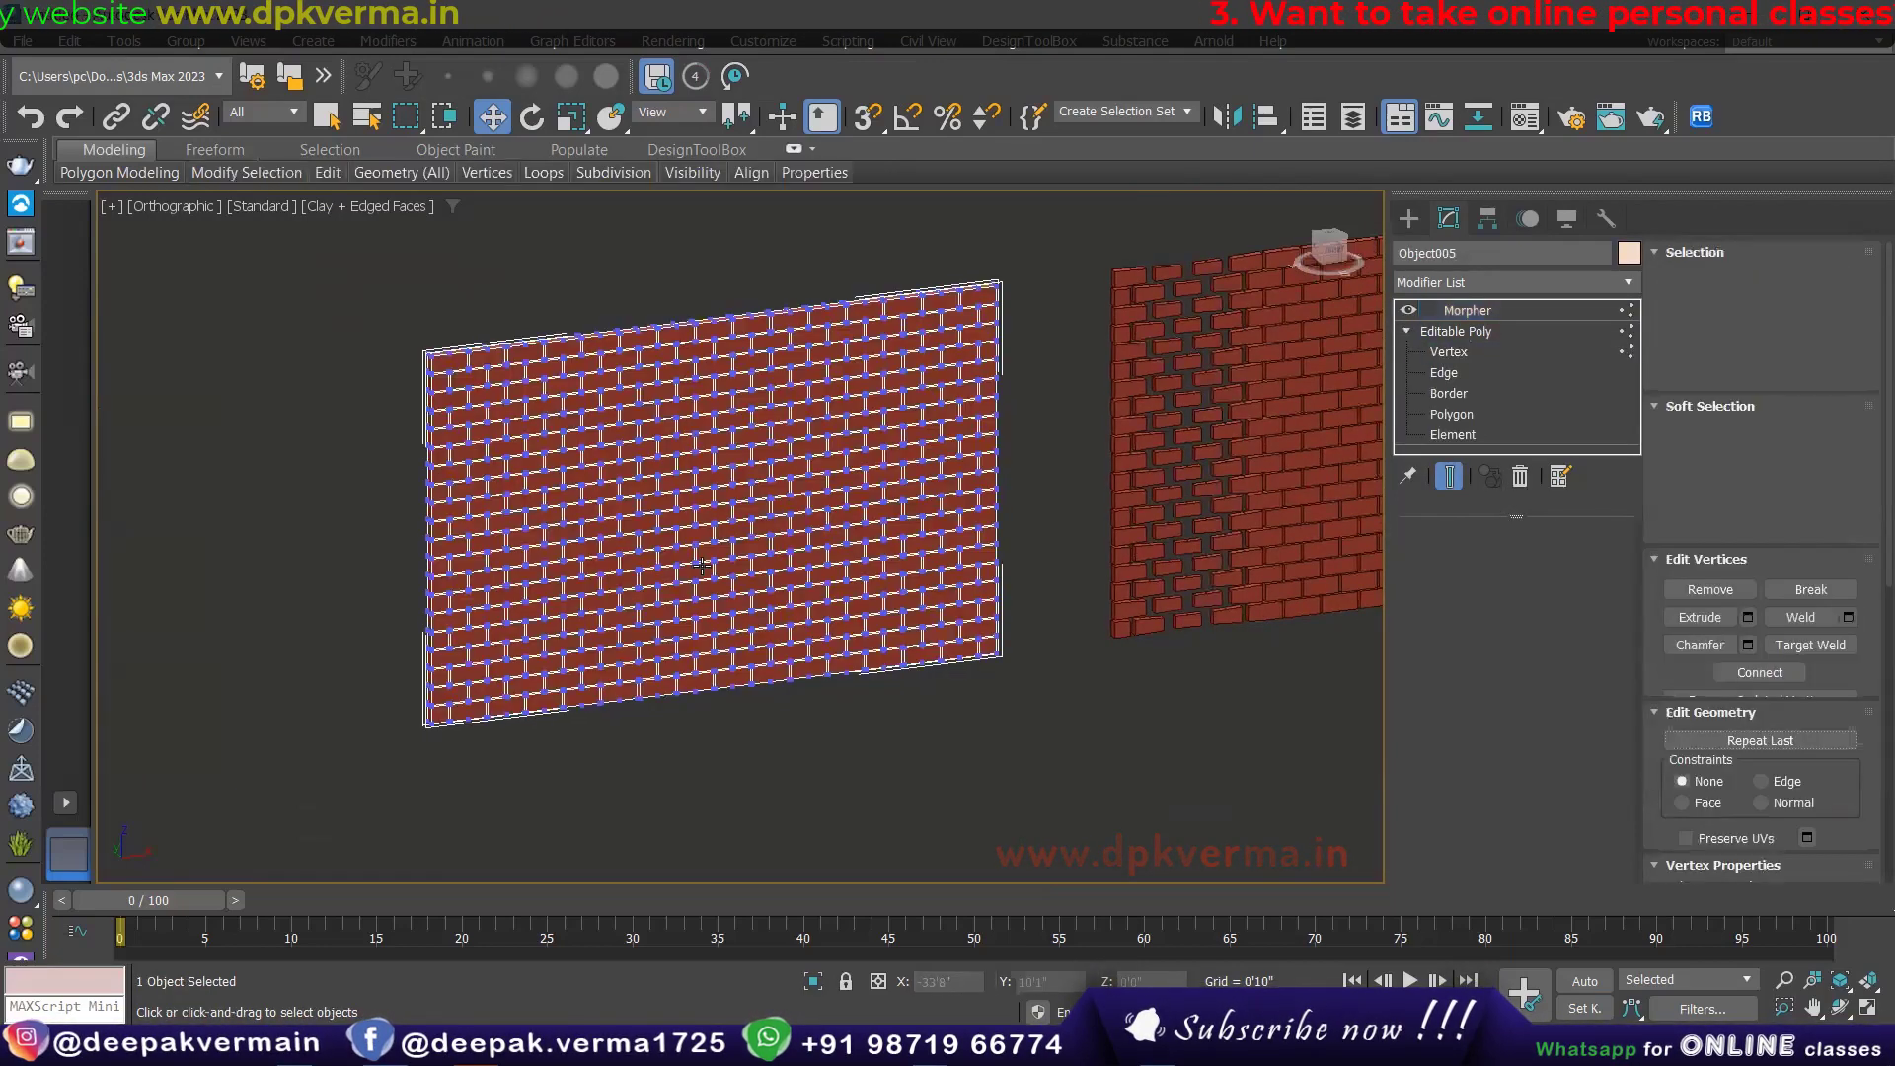
{"action": "key", "text": "f"}
{"action": "scroll", "coordinate": [368, 646], "scroll_direction": "down", "scroll_amount": 1}
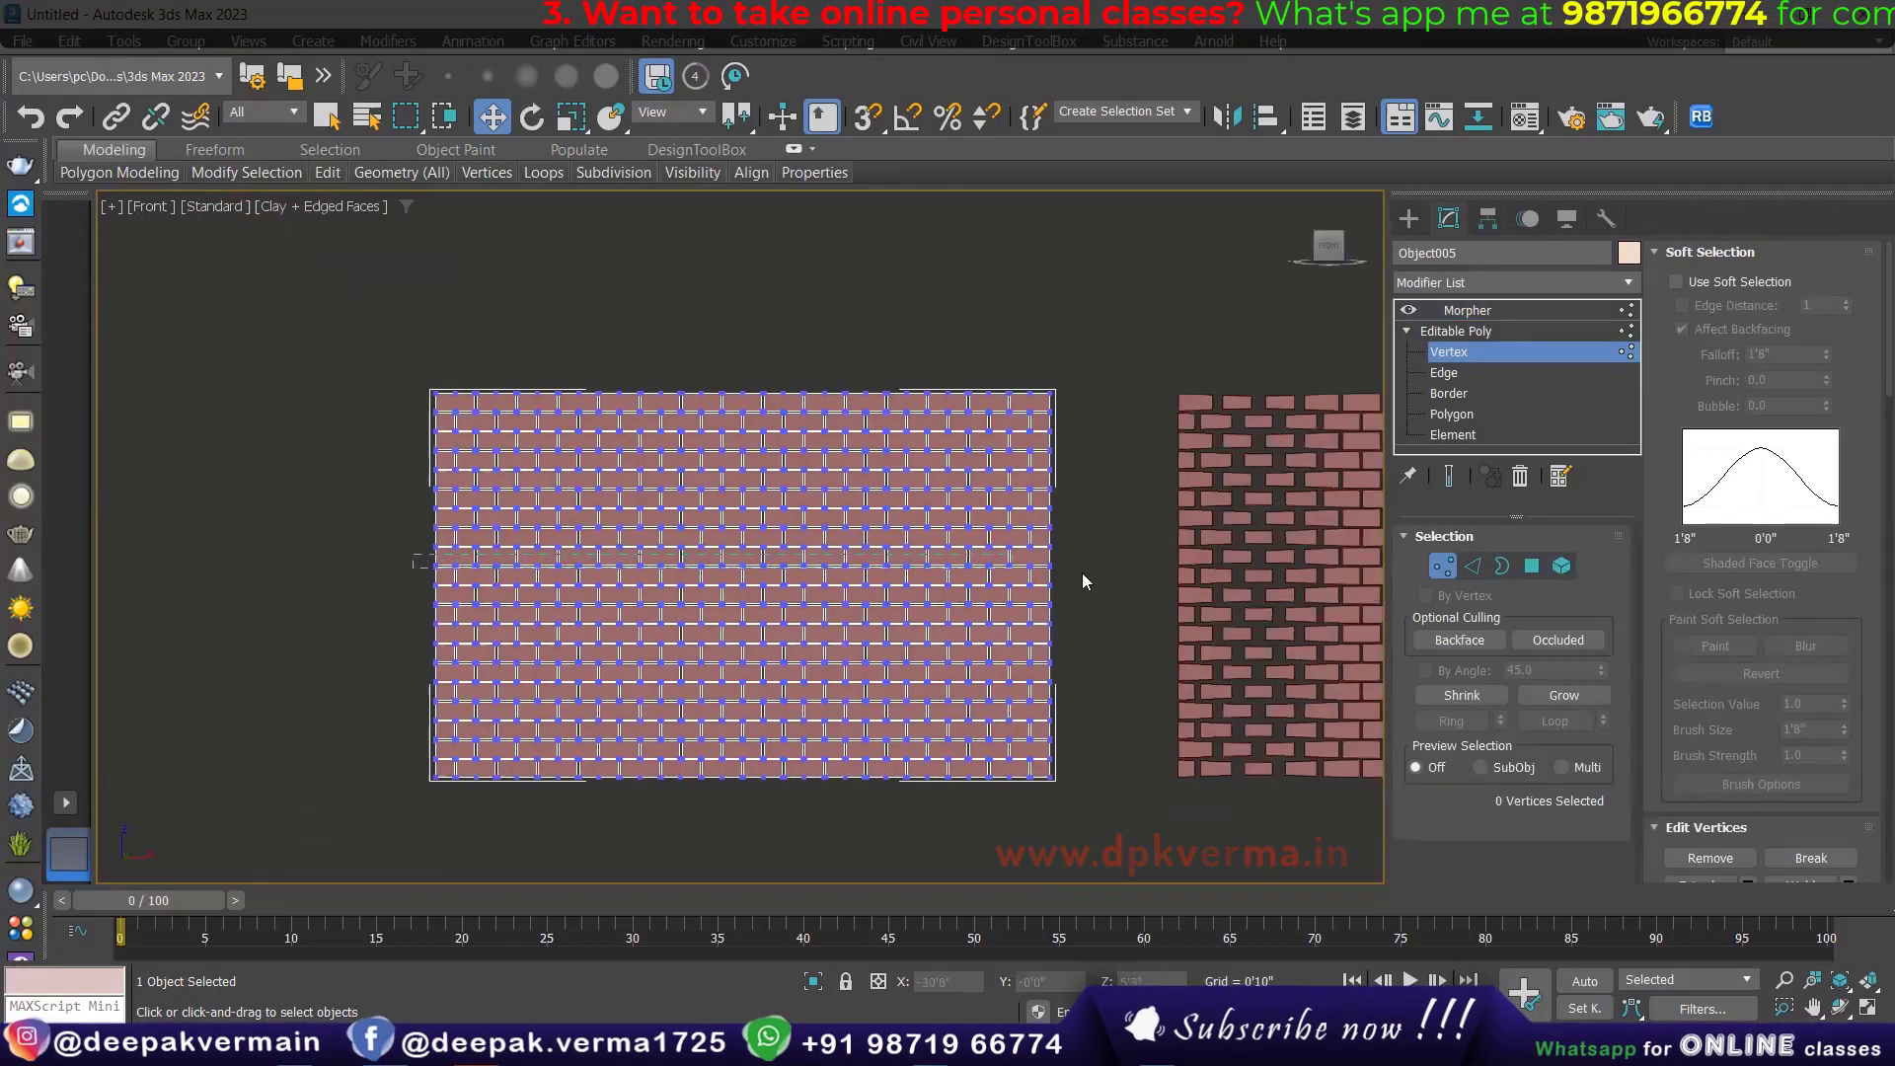
{"action": "left_click_drag", "start_coordinate": [1083, 580], "coordinate": [1085, 582]}
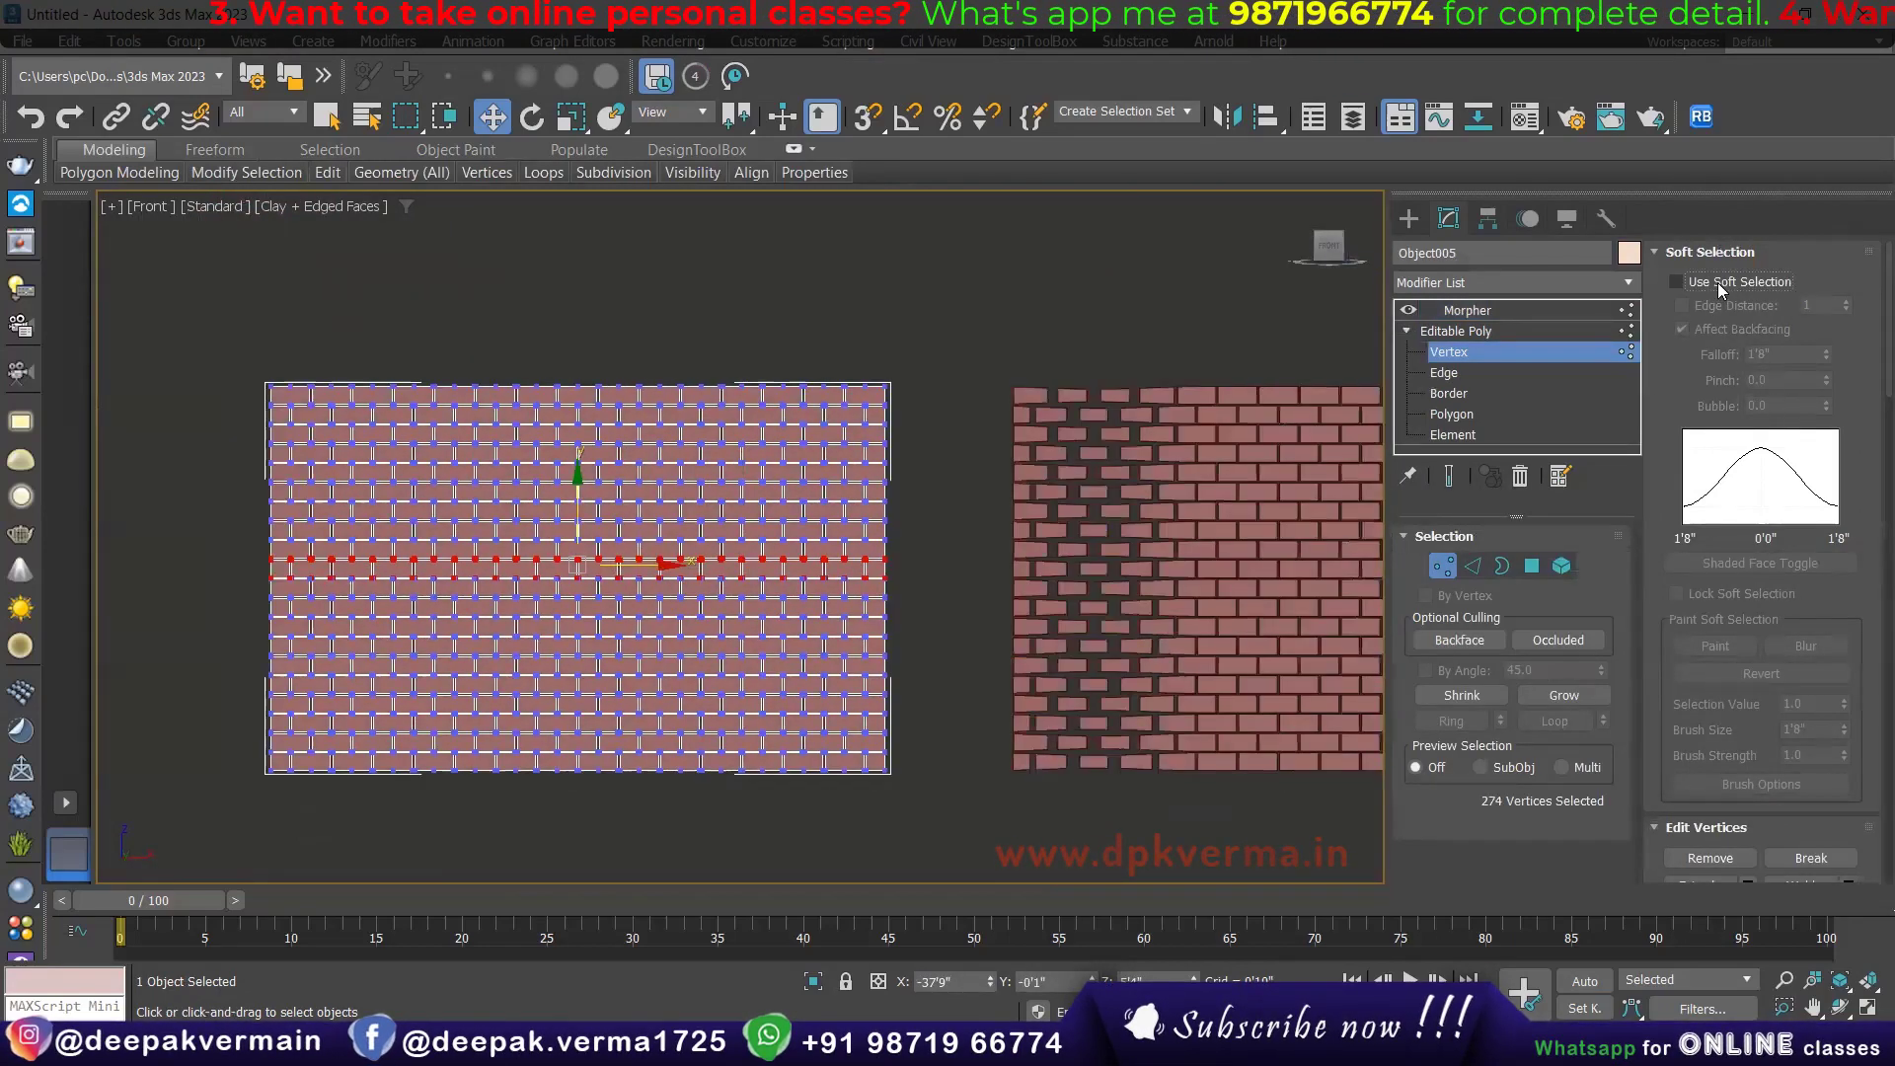
{"action": "left_click", "coordinate": [1675, 282]}
{"action": "mouse_move", "coordinate": [1826, 356]}
{"action": "left_mouse_down"}
{"action": "mouse_move", "coordinate": [1827, 310]}
{"action": "mouse_move", "coordinate": [1827, 332]}
{"action": "left_mouse_up"}
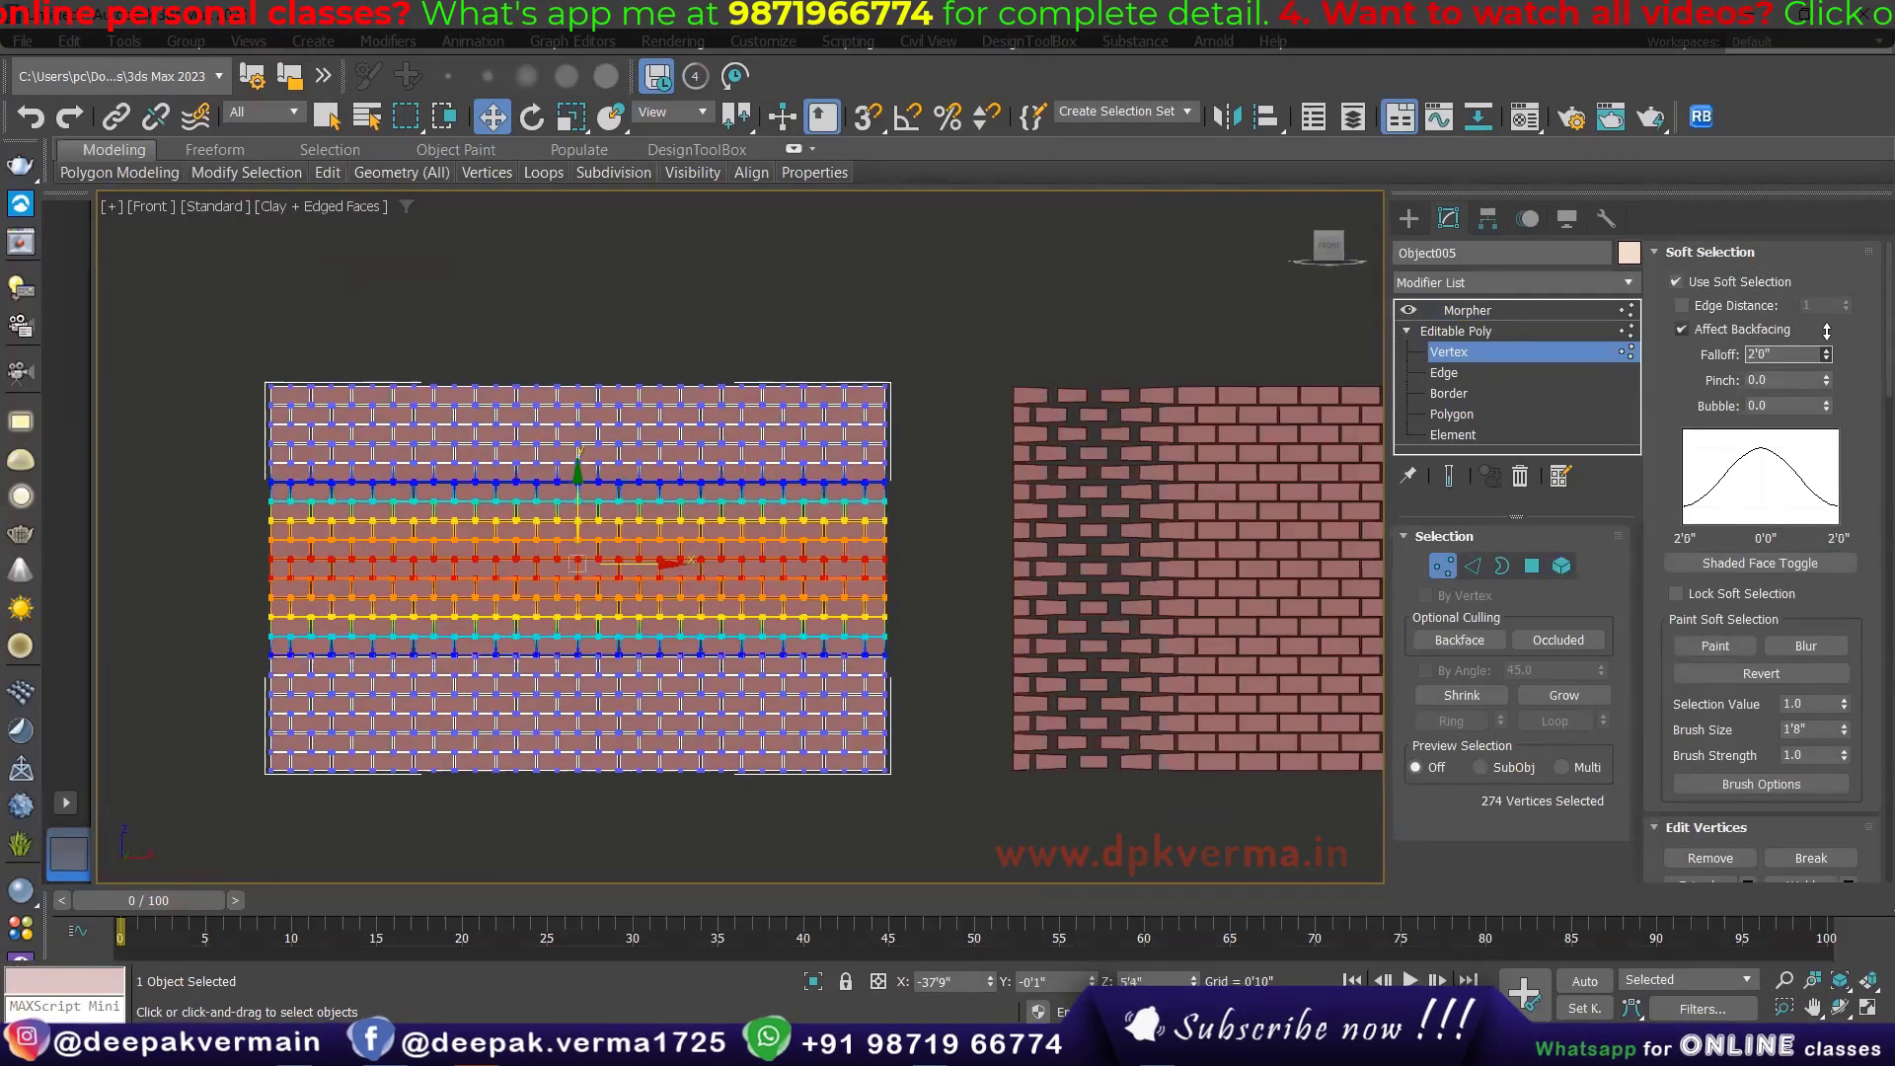
Step: Set Object005's Morpher channels to obj1 0 and obj2 83
{"action": "left_click", "coordinate": [1490, 310]}
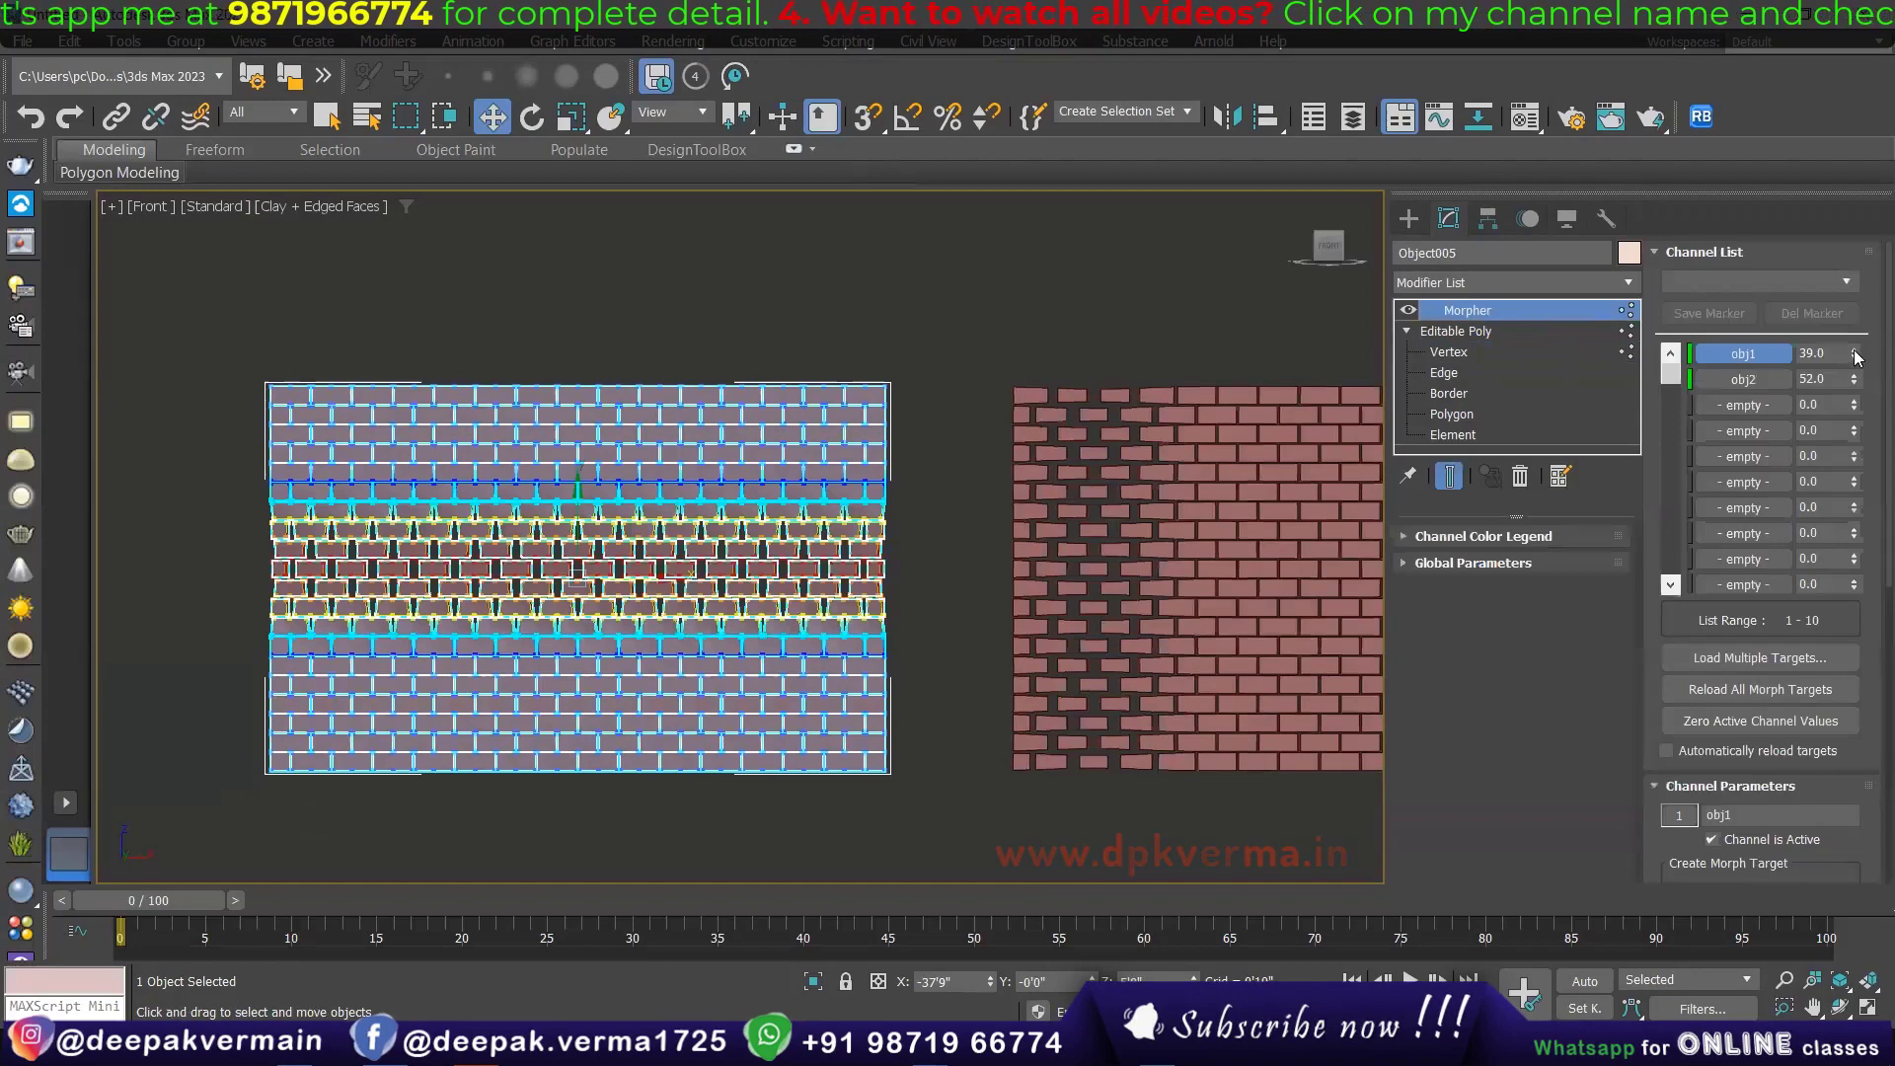
{"action": "right_click", "coordinate": [1857, 357]}
{"action": "left_click_drag", "start_coordinate": [1855, 379], "coordinate": [1855, 356]}
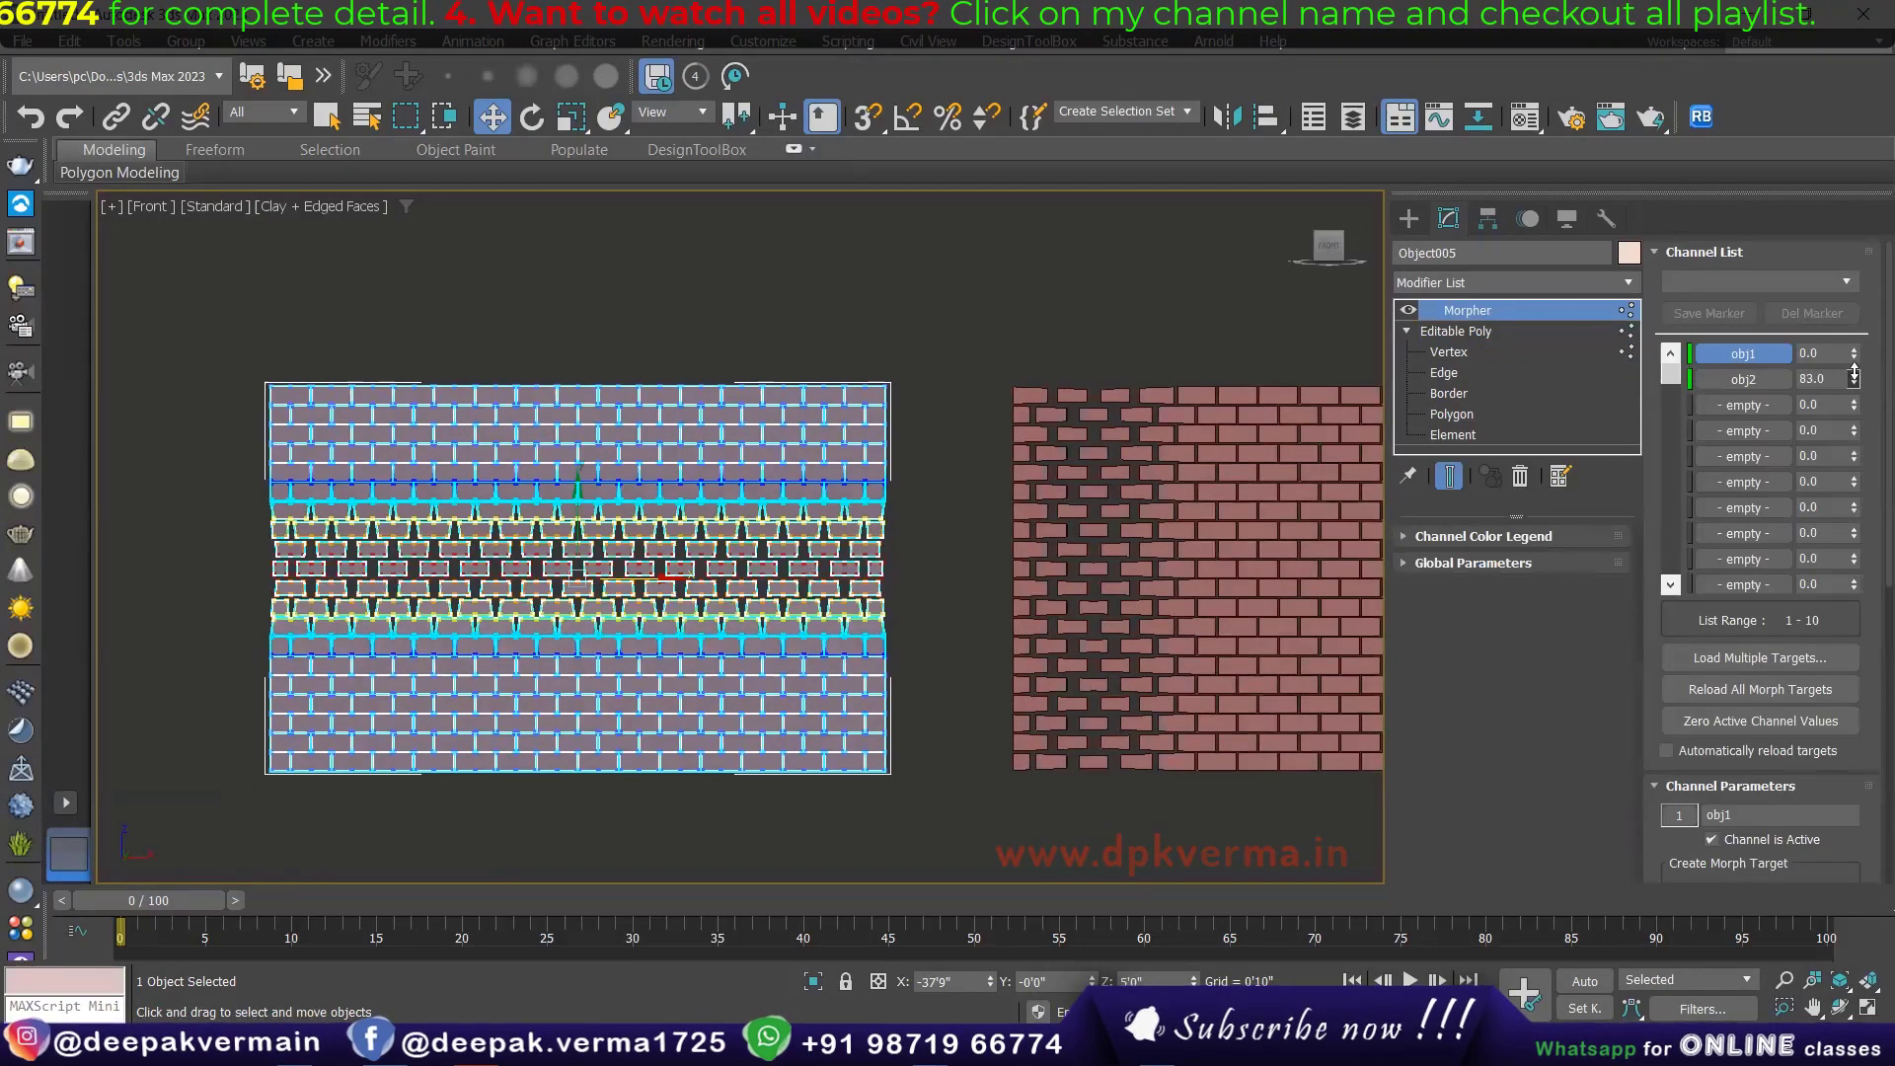
{"action": "left_click", "coordinate": [941, 554]}
{"action": "scroll", "coordinate": [850, 511], "scroll_direction": "down", "scroll_amount": 2}
{"action": "mouse_move", "coordinate": [850, 511]}
{"action": "middle_mouse_down"}
{"action": "mouse_move", "coordinate": [788, 653]}
{"action": "mouse_move", "coordinate": [993, 678]}
{"action": "middle_mouse_up"}
Step: Frame the row of brick walls and pick out the plain wall on the right
{"action": "scroll", "coordinate": [928, 677], "scroll_direction": "down", "scroll_amount": 2}
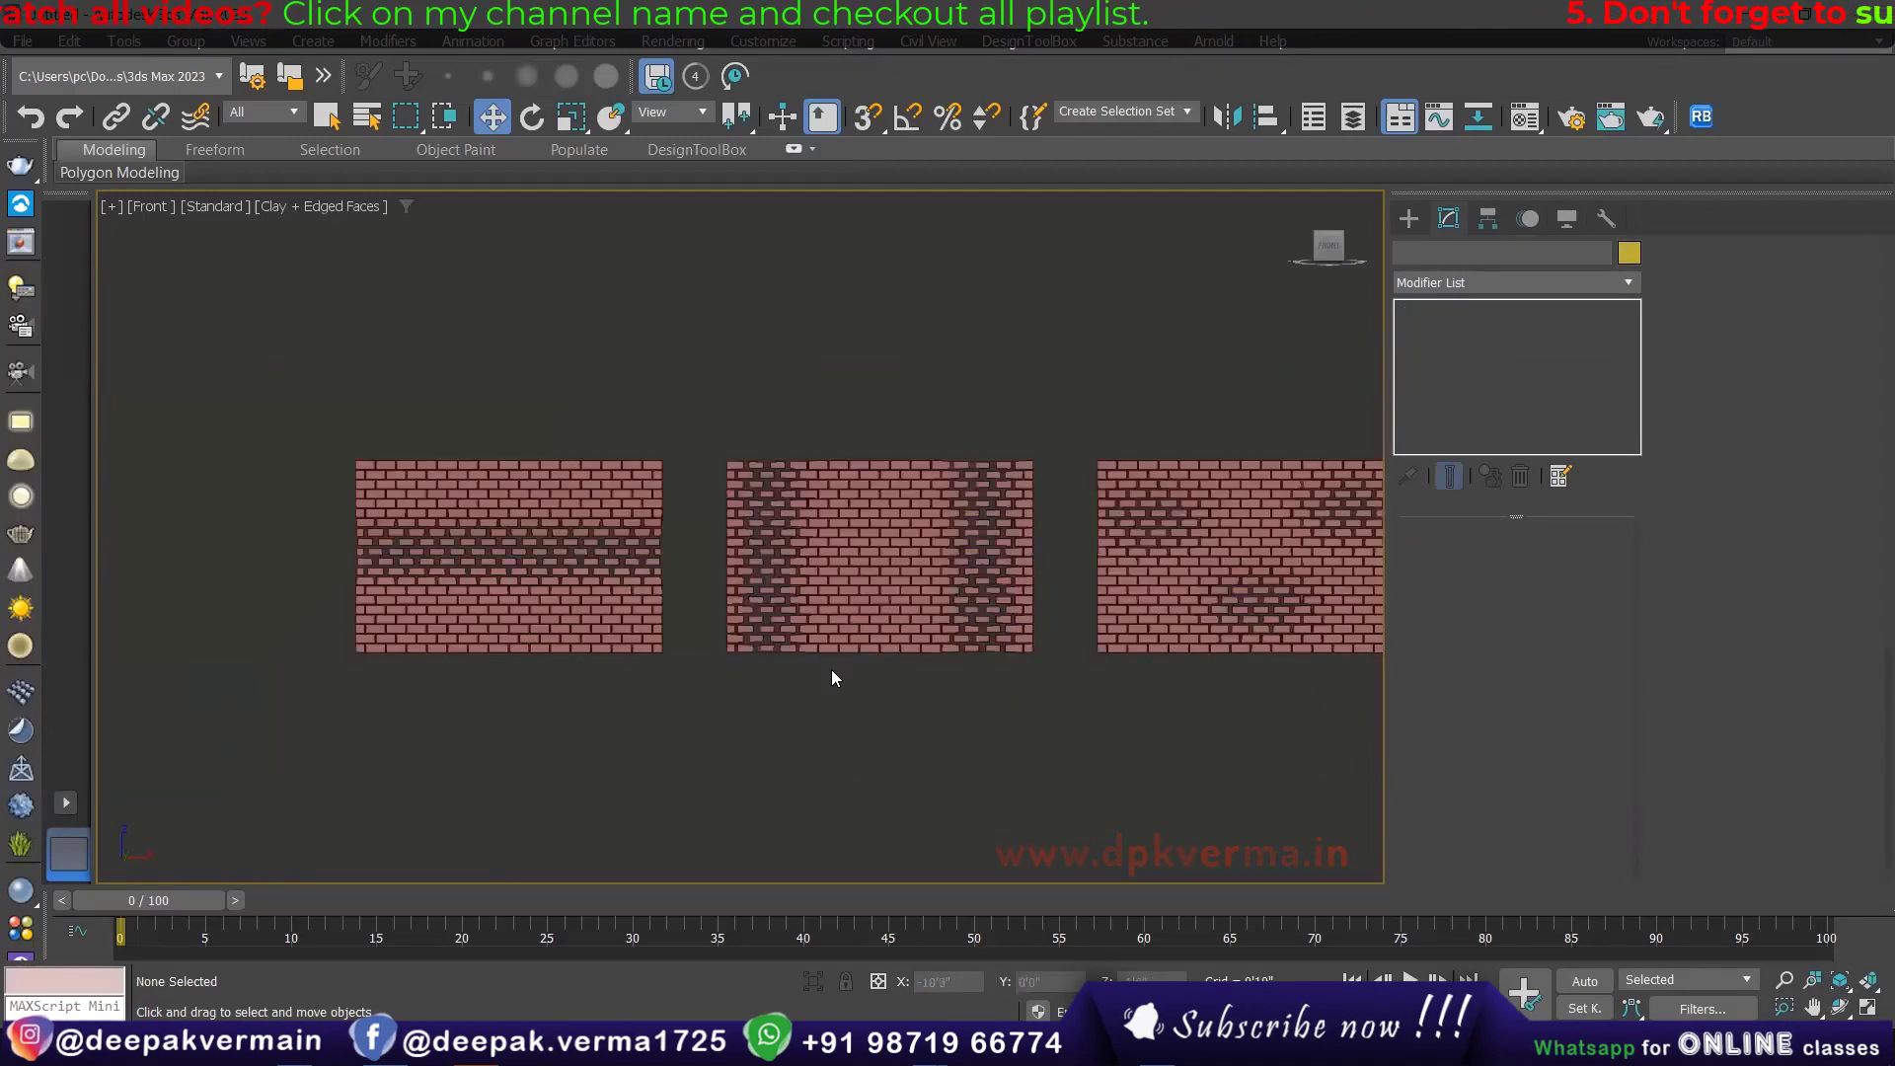
{"action": "mouse_move", "coordinate": [831, 677]}
{"action": "middle_mouse_down"}
{"action": "mouse_move", "coordinate": [1099, 685]}
{"action": "mouse_move", "coordinate": [952, 582]}
{"action": "mouse_move", "coordinate": [950, 629]}
{"action": "middle_mouse_up"}
{"action": "scroll", "coordinate": [1086, 677], "scroll_direction": "up", "scroll_amount": 2}
{"action": "scroll", "coordinate": [952, 583], "scroll_direction": "up", "scroll_amount": 3}
{"action": "scroll", "coordinate": [870, 605], "scroll_direction": "down", "scroll_amount": 4}
{"action": "left_click", "coordinate": [903, 573]}
{"action": "left_click", "coordinate": [1137, 622]}
{"action": "scroll", "coordinate": [1022, 555], "scroll_direction": "up", "scroll_amount": 3}
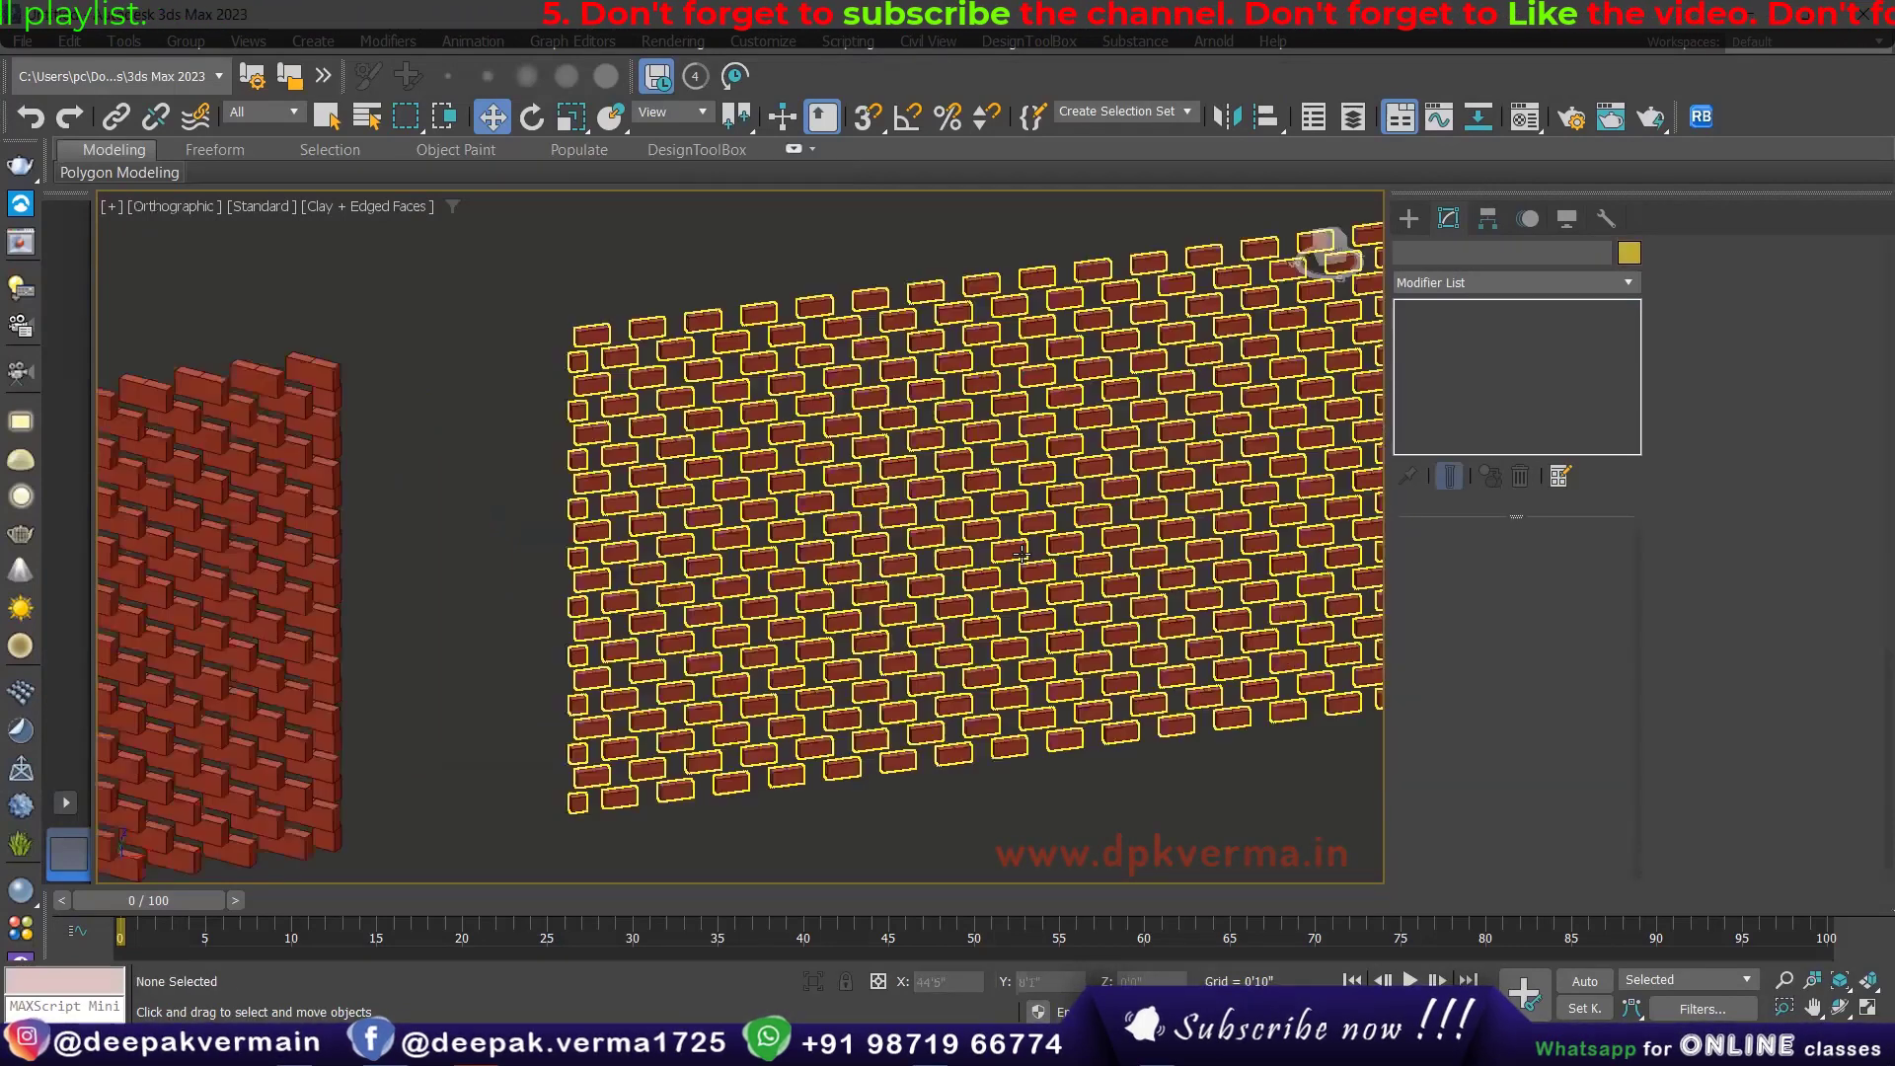
Step: Scale all of Object003's brick polygons up to about 119%
{"action": "left_click", "coordinate": [1021, 554]}
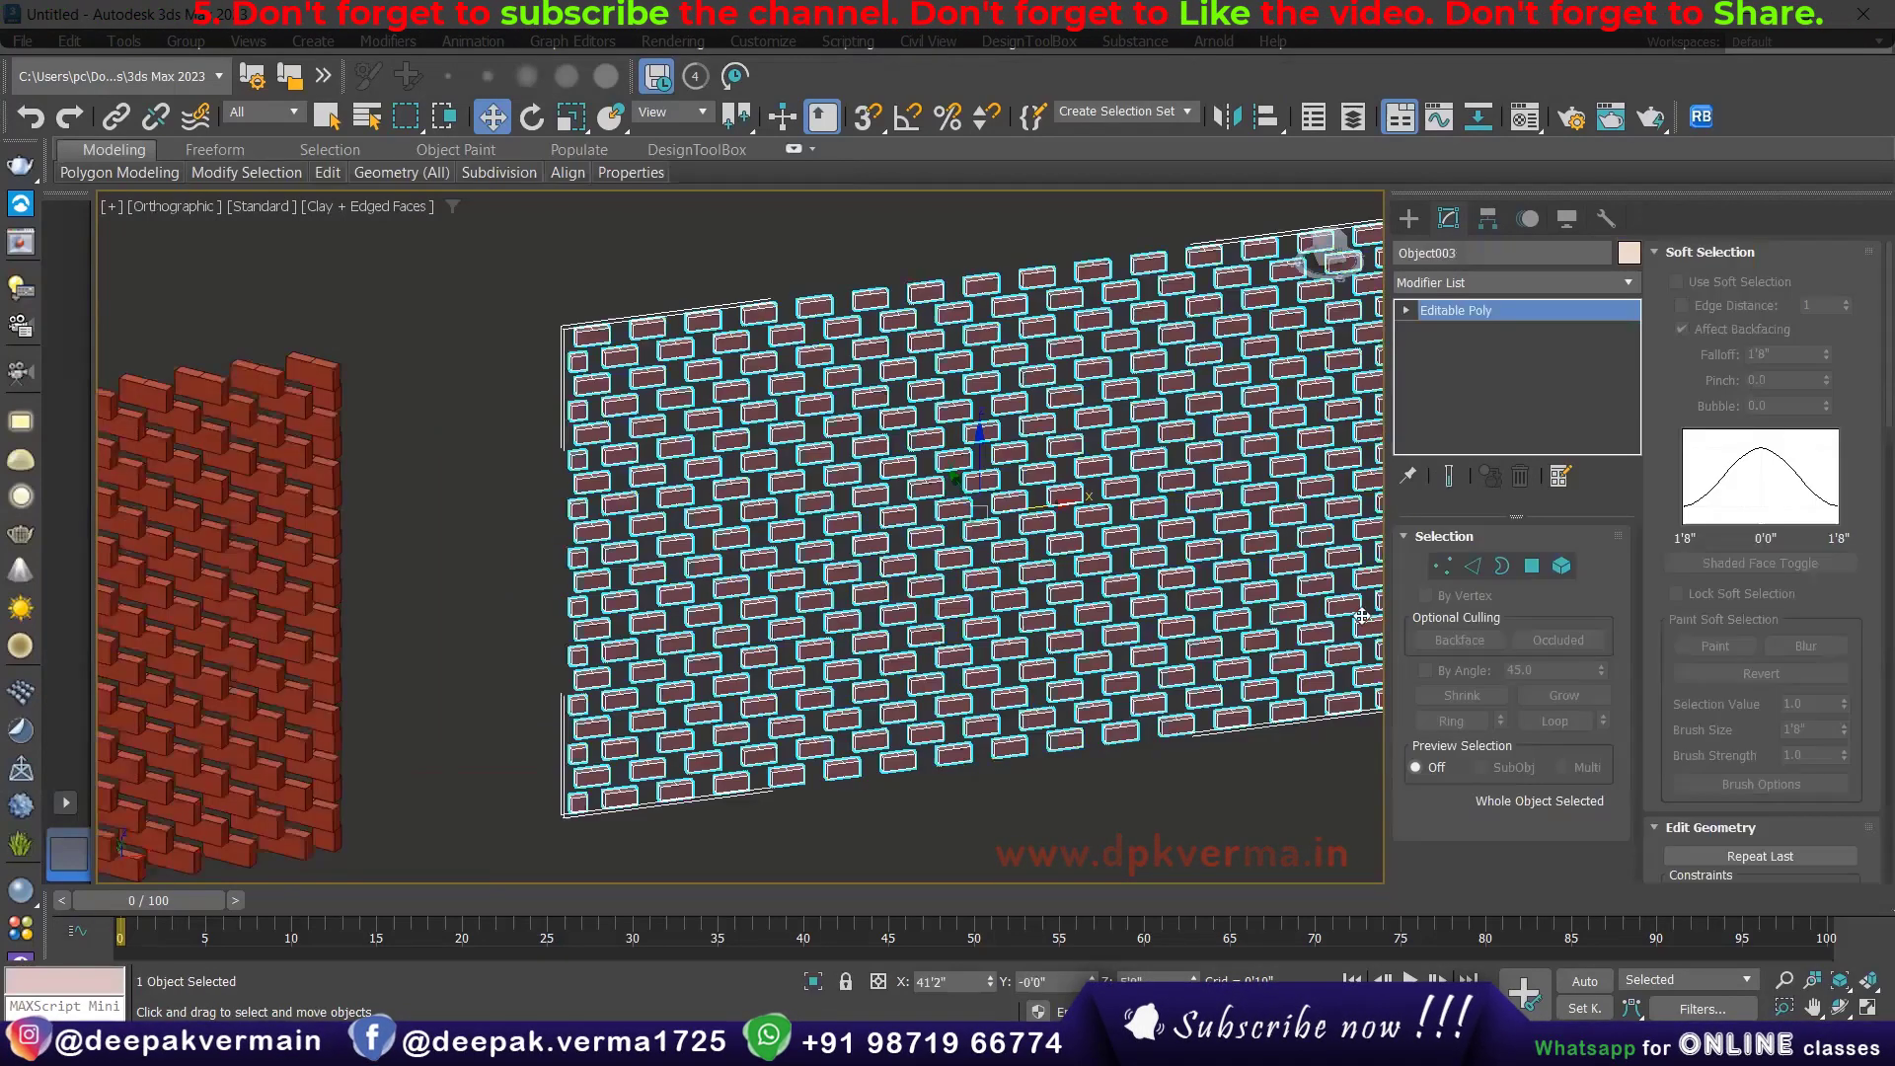
{"action": "key", "text": "4"}
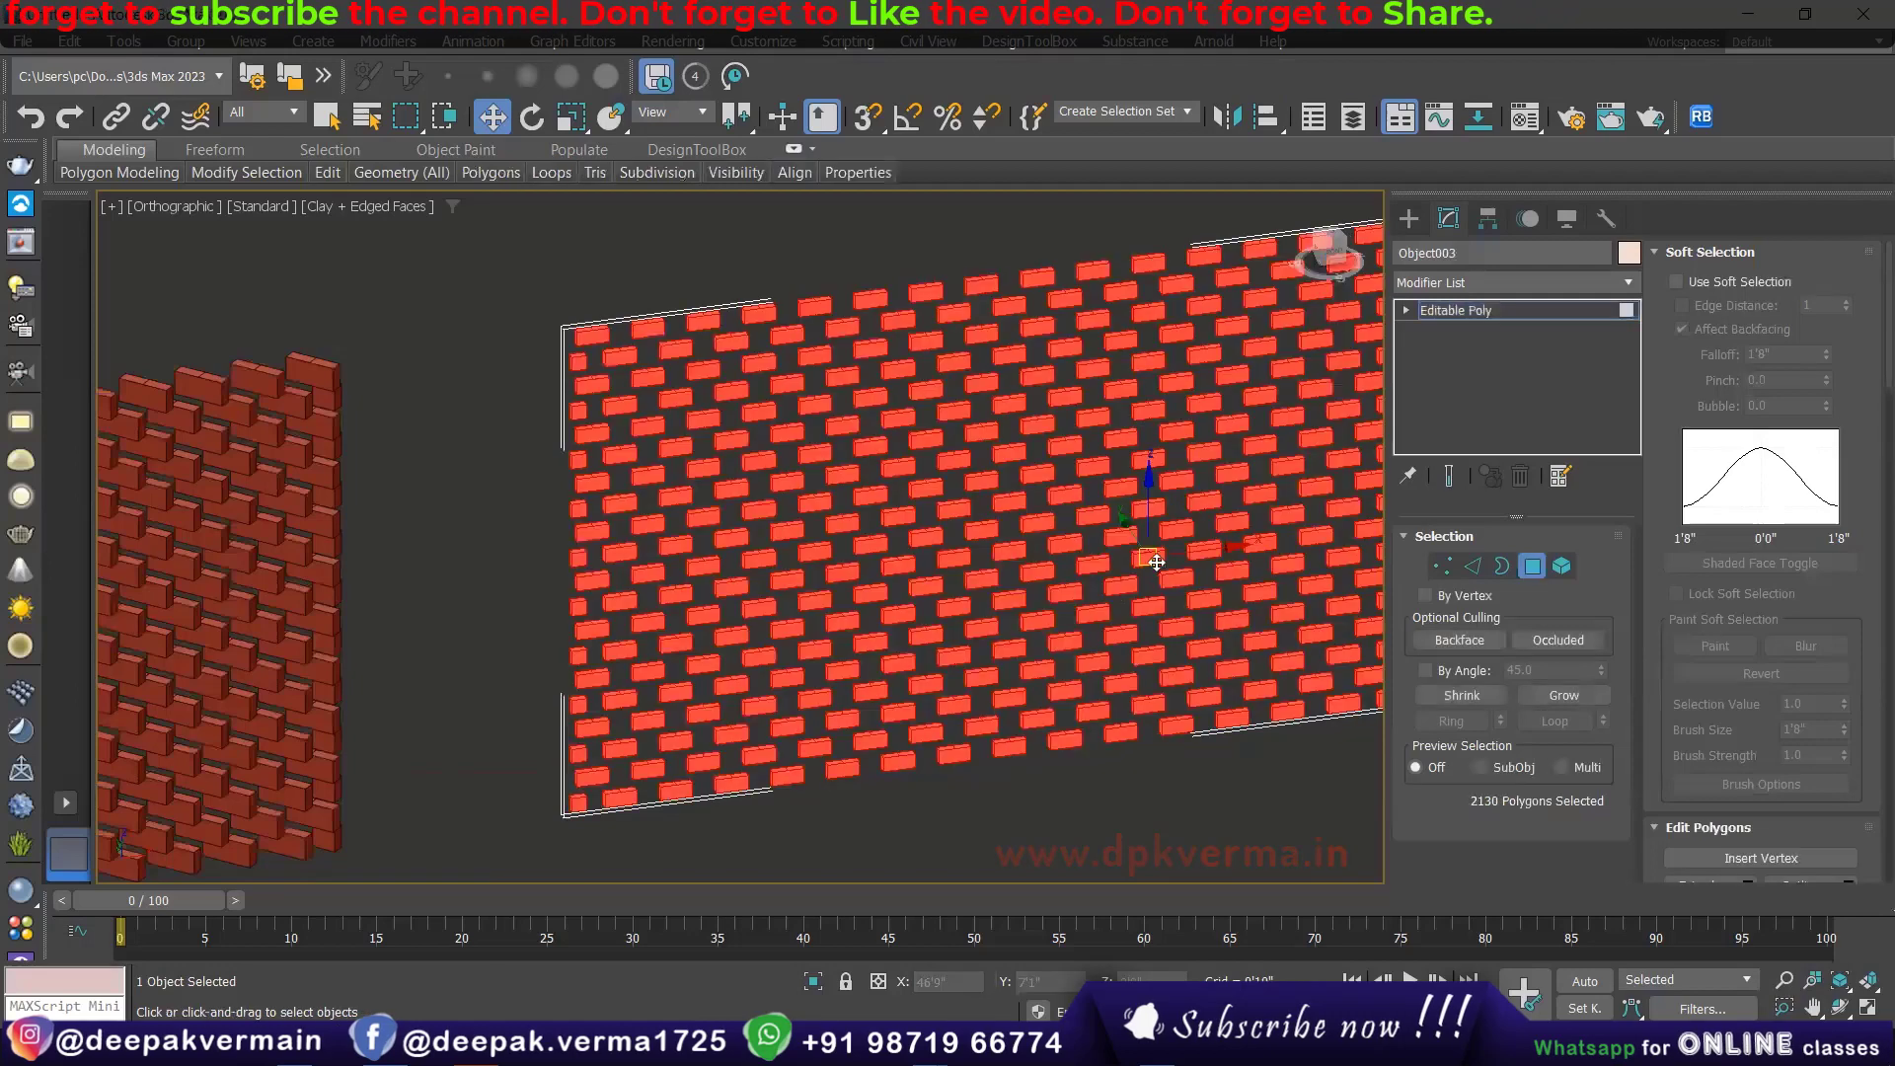
{"action": "scroll", "coordinate": [1122, 614], "scroll_direction": "down", "scroll_amount": 5}
{"action": "key", "text": "r"}
{"action": "mouse_move", "coordinate": [1118, 603]}
{"action": "left_mouse_down"}
{"action": "mouse_move", "coordinate": [1122, 544]}
{"action": "mouse_move", "coordinate": [1123, 567]}
{"action": "left_mouse_up"}
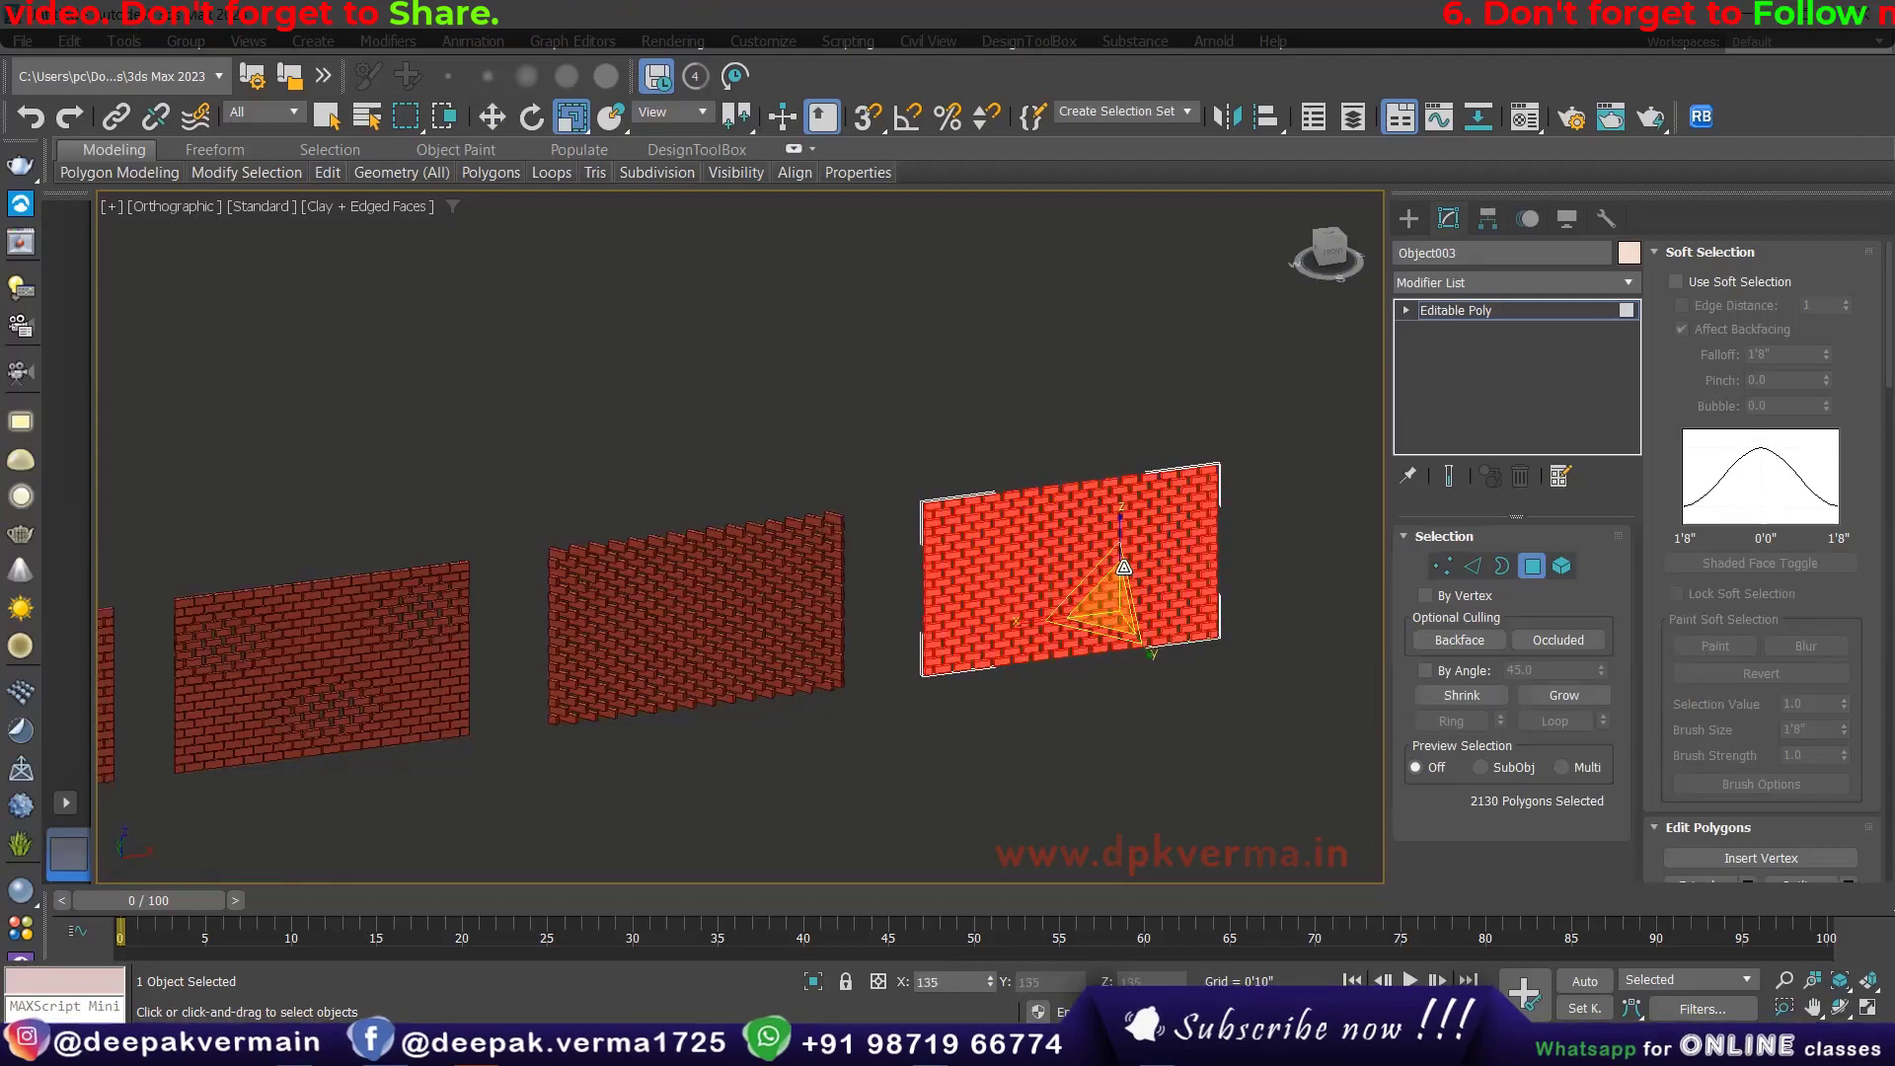
{"action": "scroll", "coordinate": [1124, 556], "scroll_direction": "up", "scroll_amount": 2}
{"action": "scroll", "coordinate": [1212, 566], "scroll_direction": "up", "scroll_amount": 3}
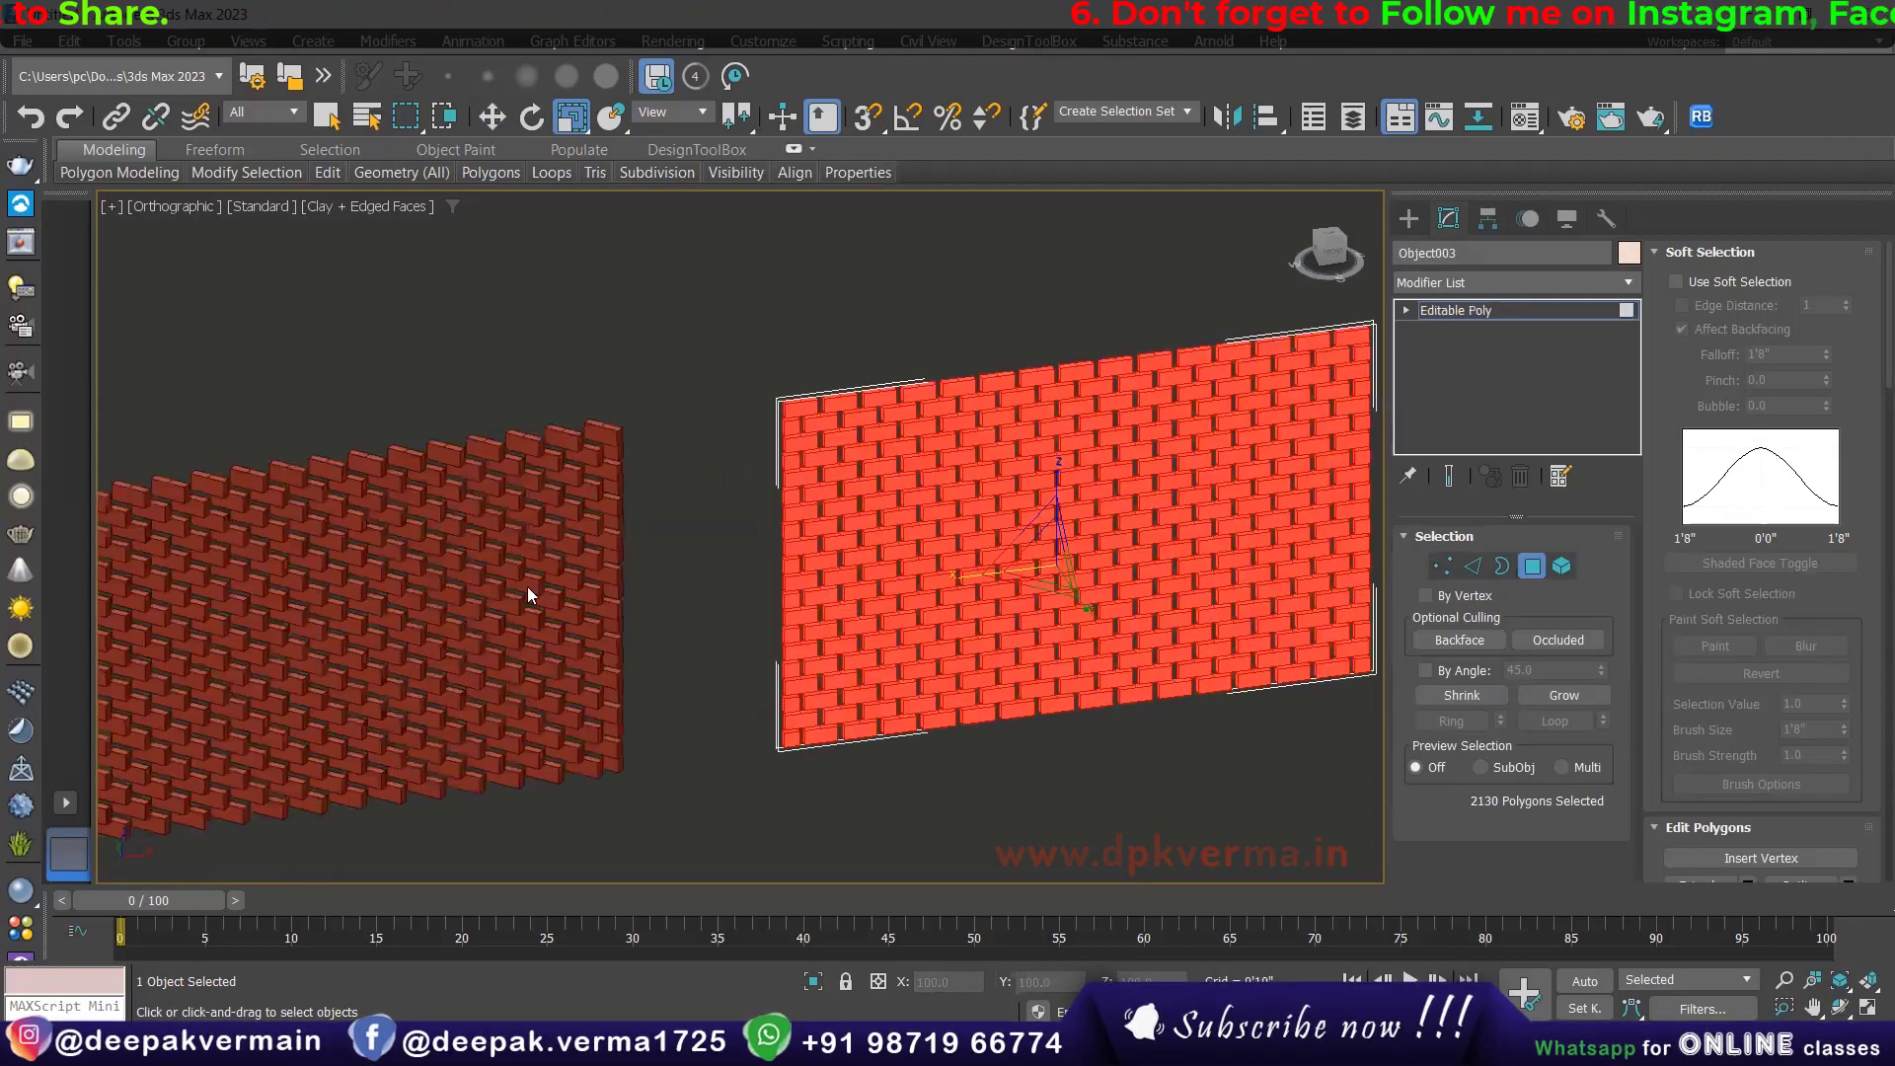
{"action": "scroll", "coordinate": [1306, 567], "scroll_direction": "down", "scroll_amount": 3}
{"action": "left_click", "coordinate": [1527, 570]}
{"action": "left_click", "coordinate": [911, 464]}
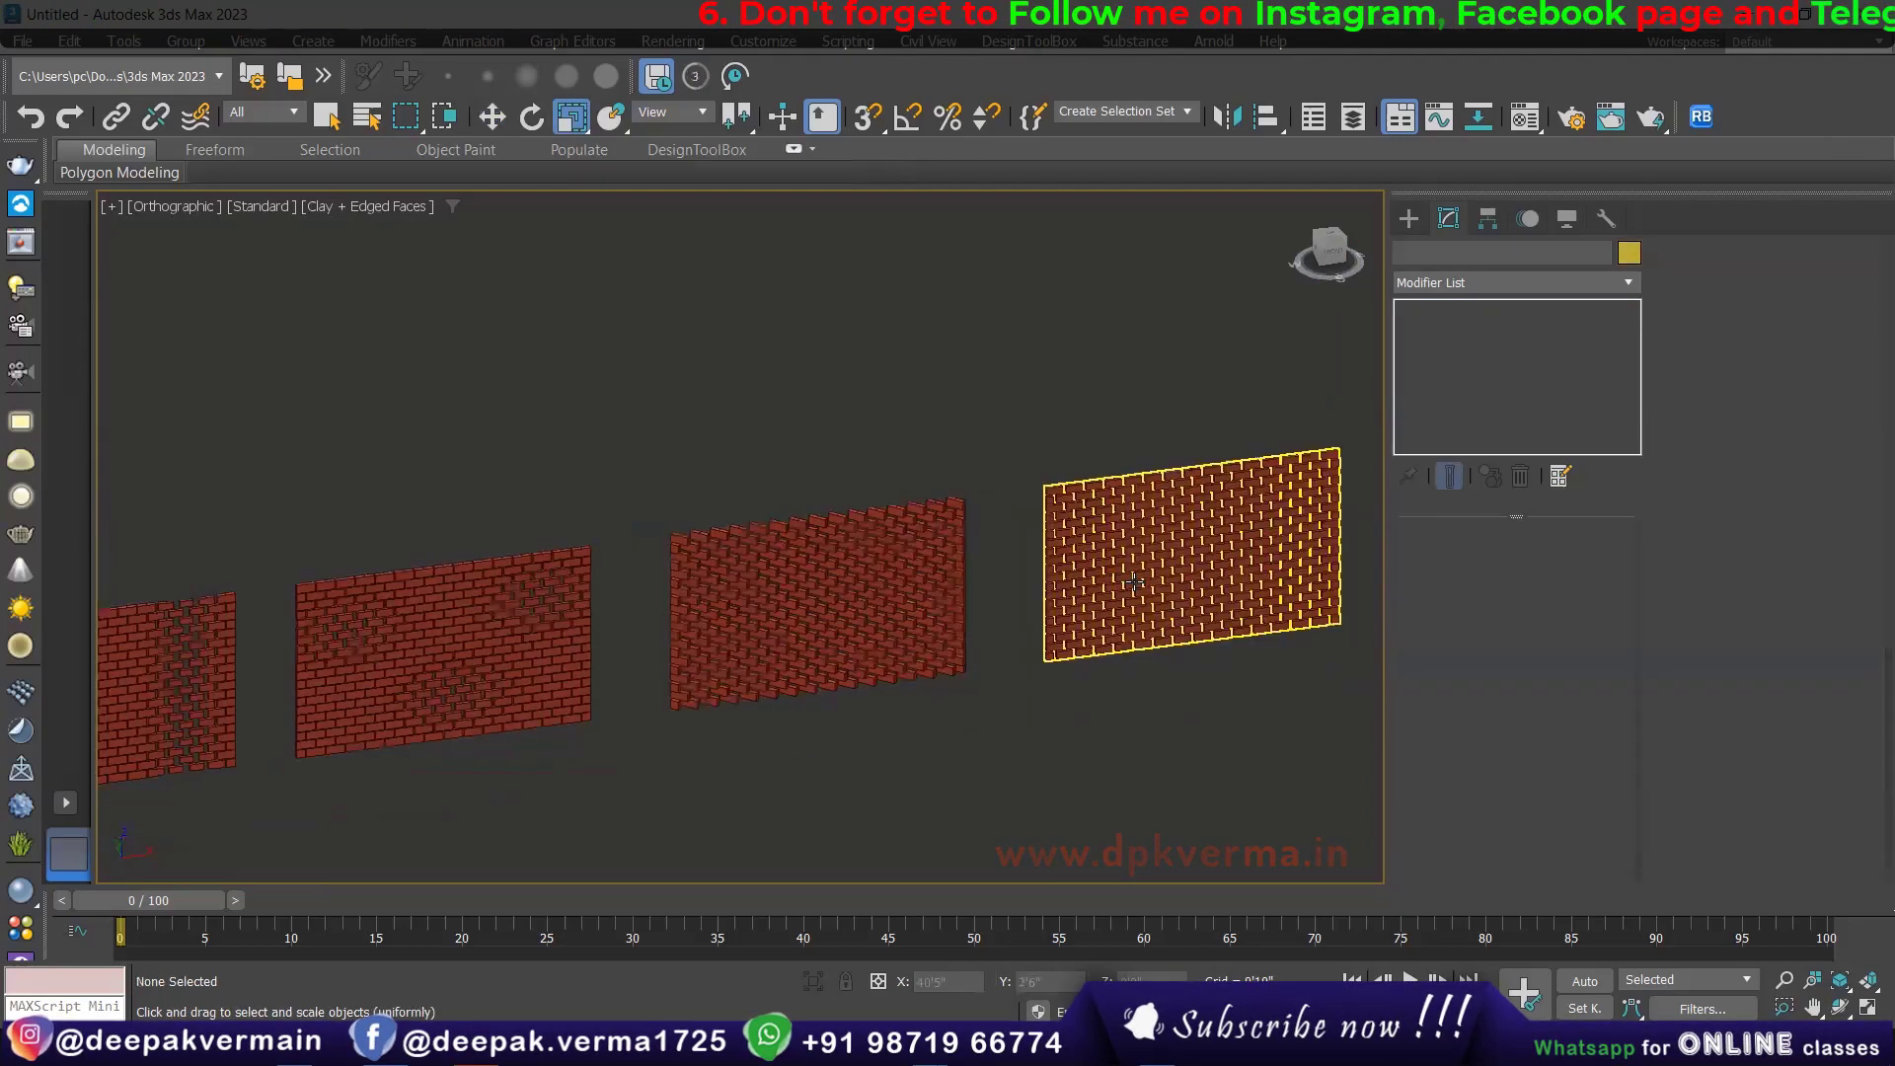
{"action": "scroll", "coordinate": [1208, 617], "scroll_direction": "up", "scroll_amount": 3}
{"action": "left_click", "coordinate": [1208, 618]}
{"action": "scroll", "coordinate": [986, 605], "scroll_direction": "up", "scroll_amount": 3}
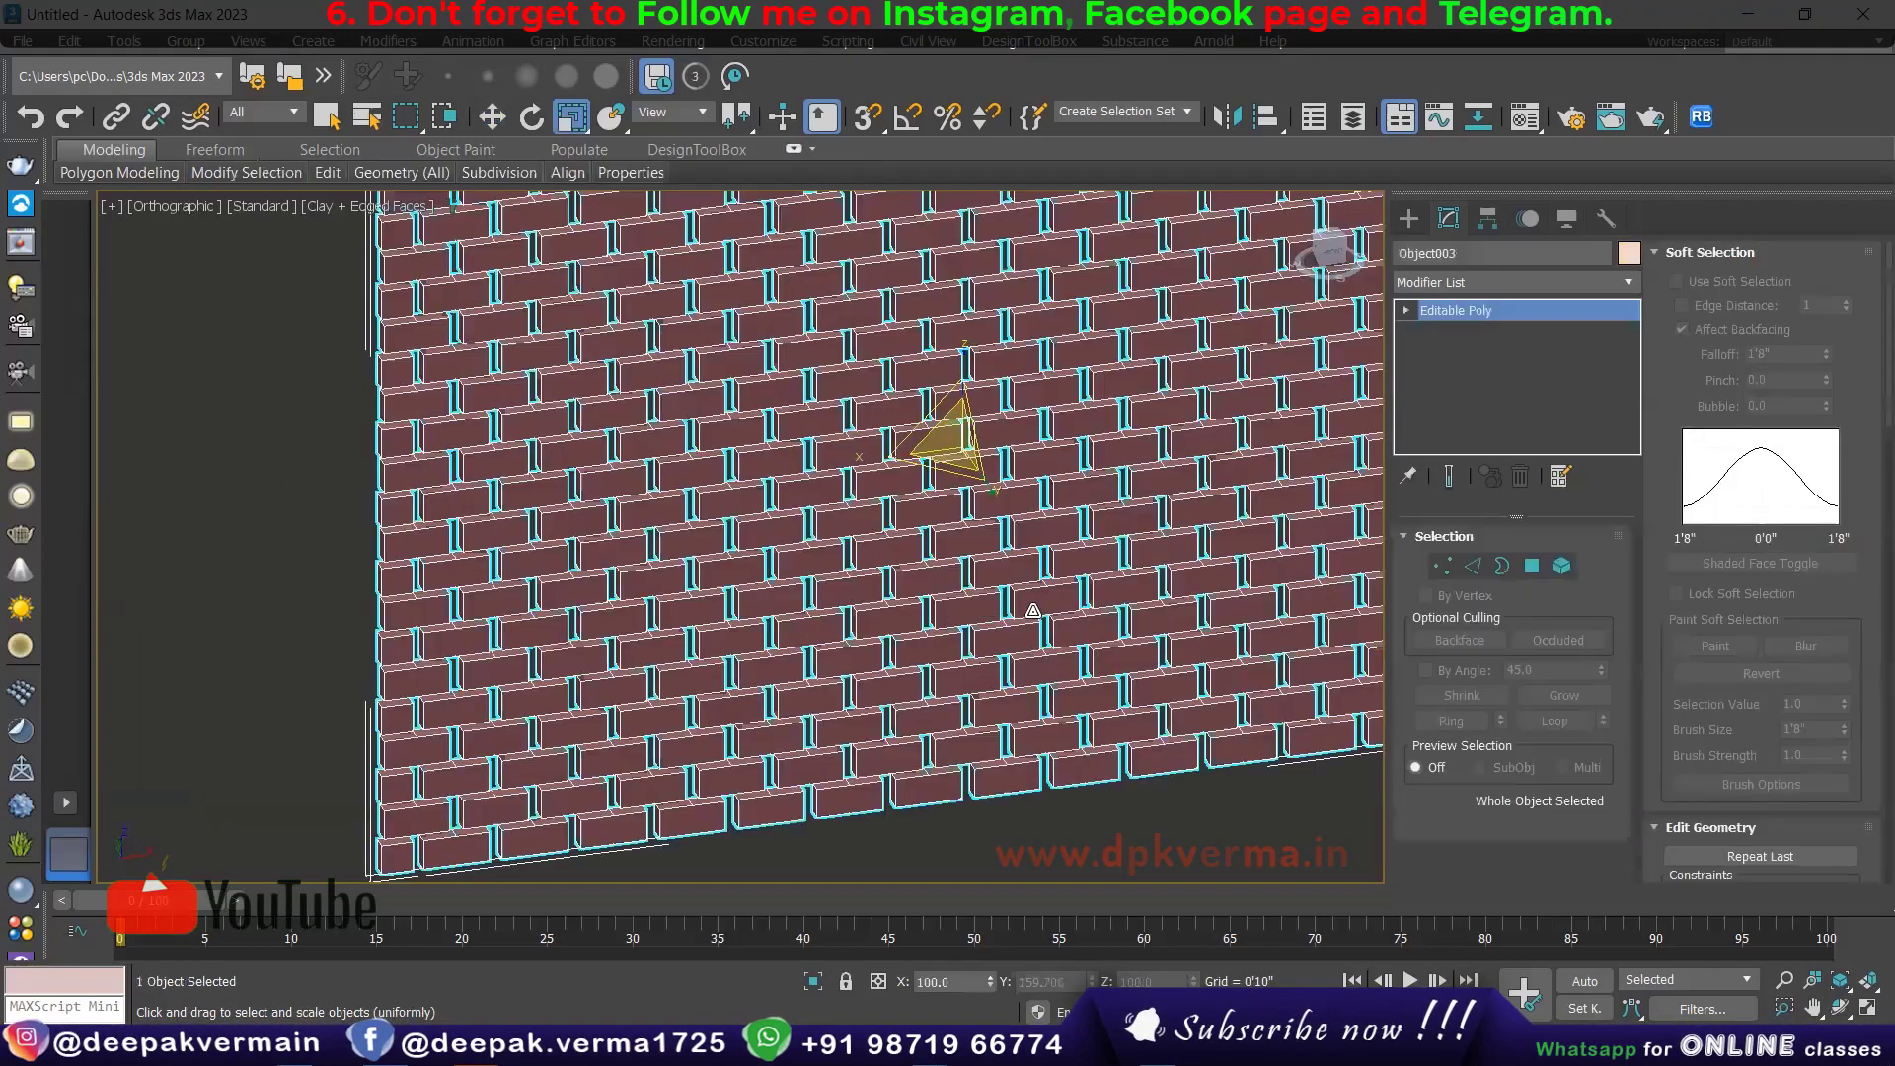
{"action": "scroll", "coordinate": [1083, 520], "scroll_direction": "down", "scroll_amount": 4}
{"action": "middle_click_drag", "start_coordinate": [1082, 520], "coordinate": [1339, 337]}
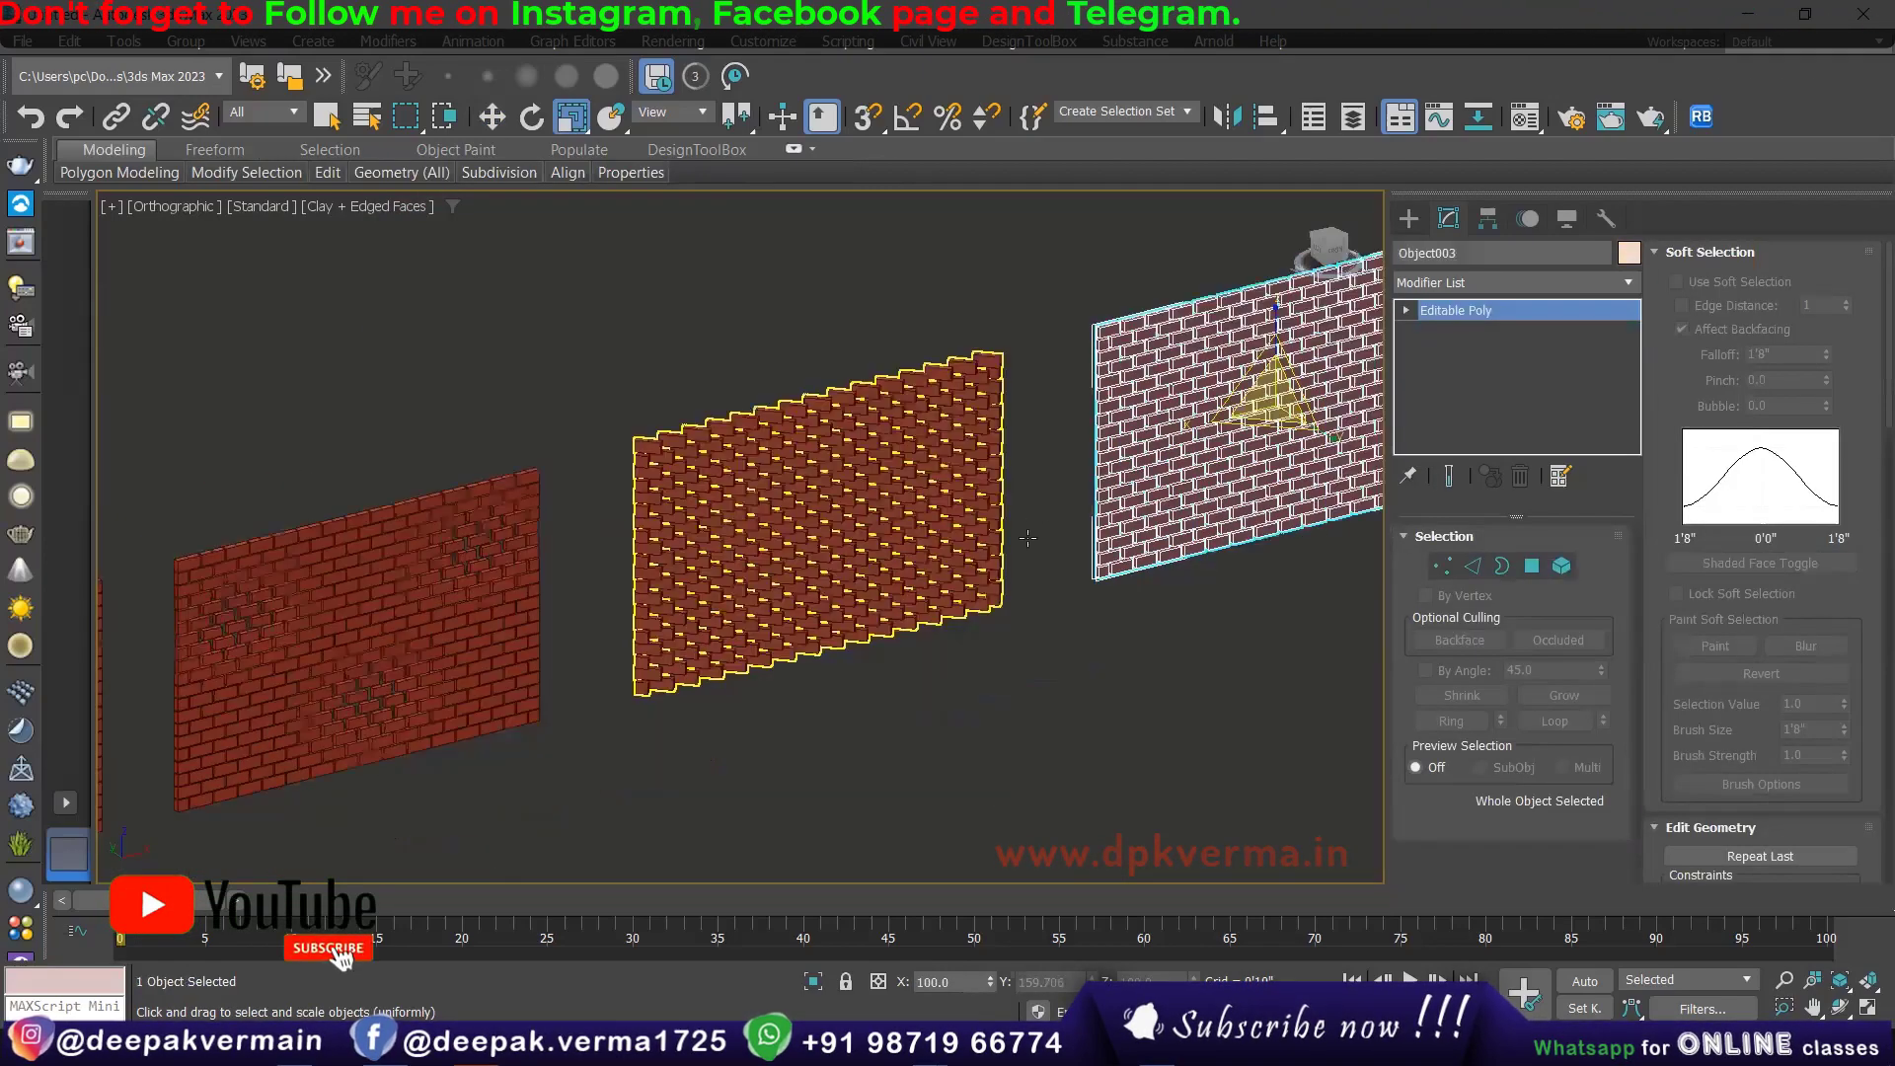
{"action": "left_click", "coordinate": [1185, 690]}
{"action": "middle_click_drag", "start_coordinate": [1122, 554], "coordinate": [895, 610]}
{"action": "scroll", "coordinate": [1296, 546], "scroll_direction": "up", "scroll_amount": 3}
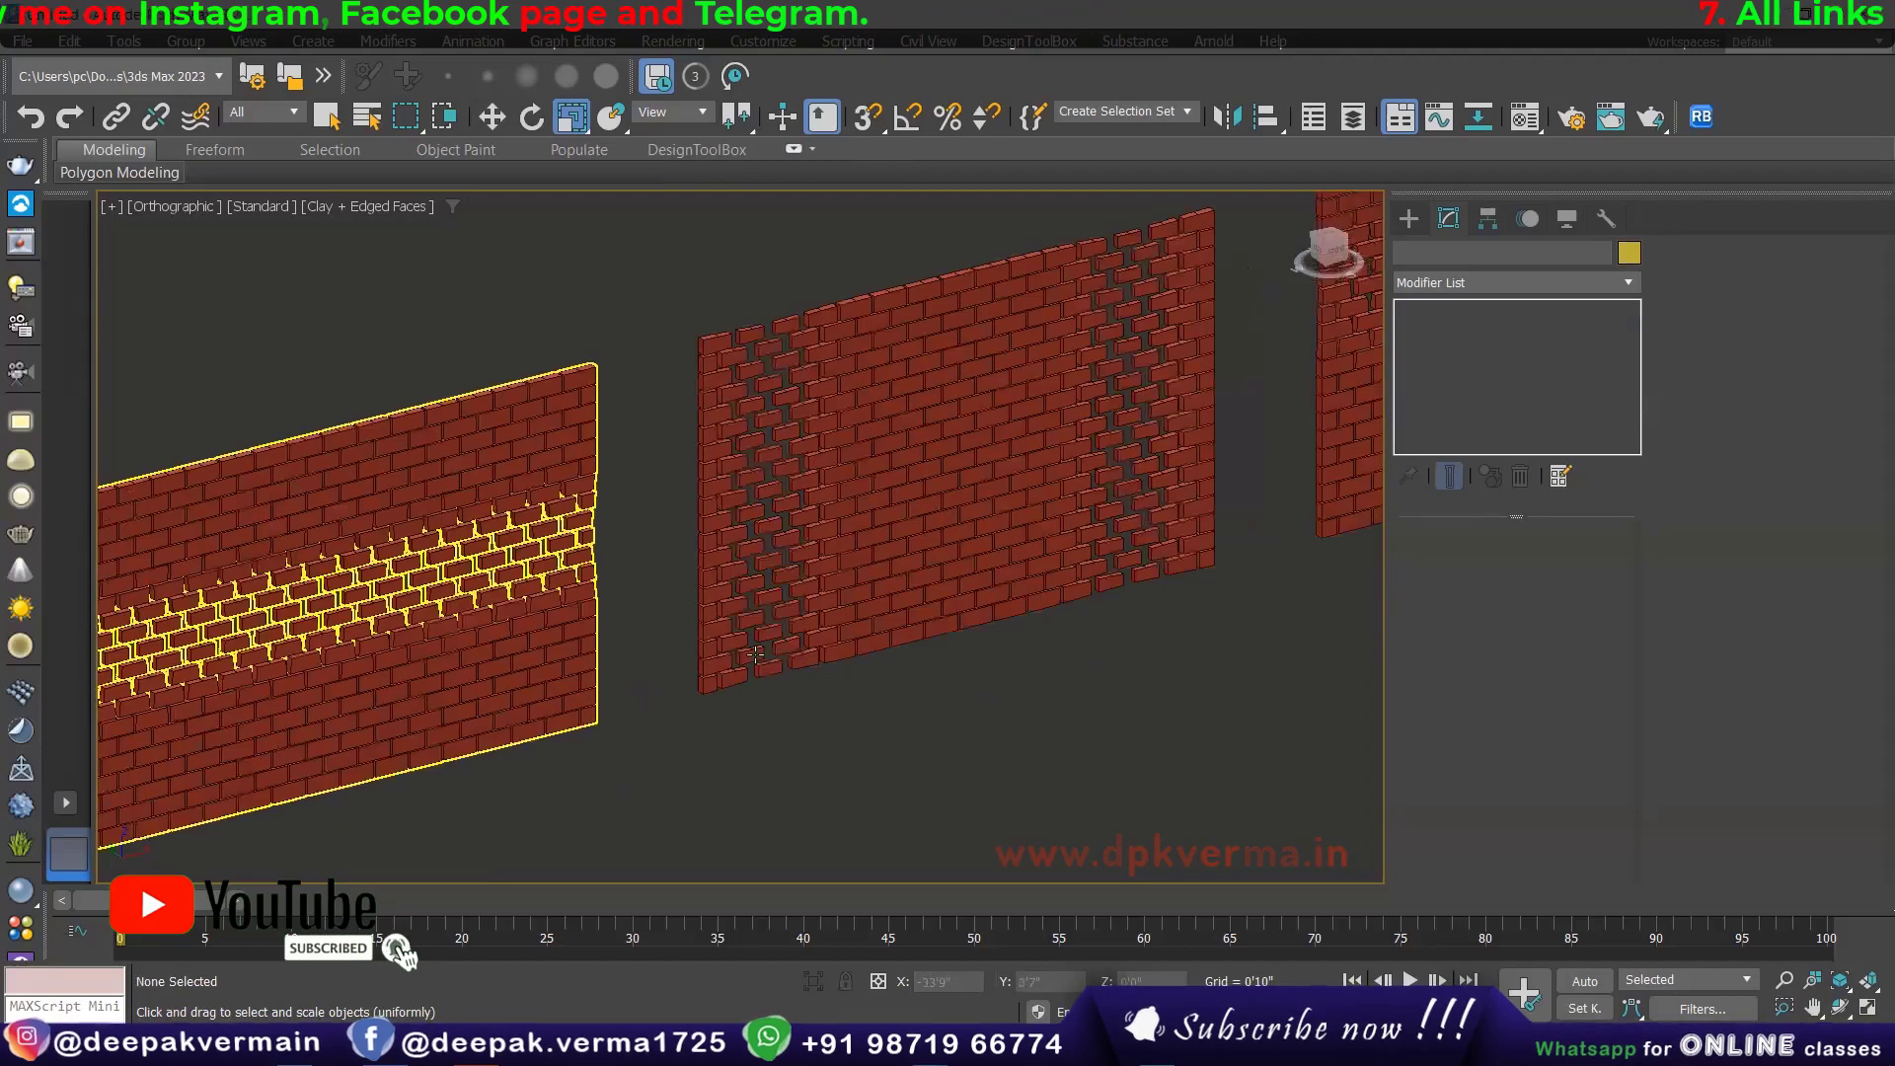
{"action": "middle_click_drag", "start_coordinate": [410, 654], "coordinate": [755, 654]}
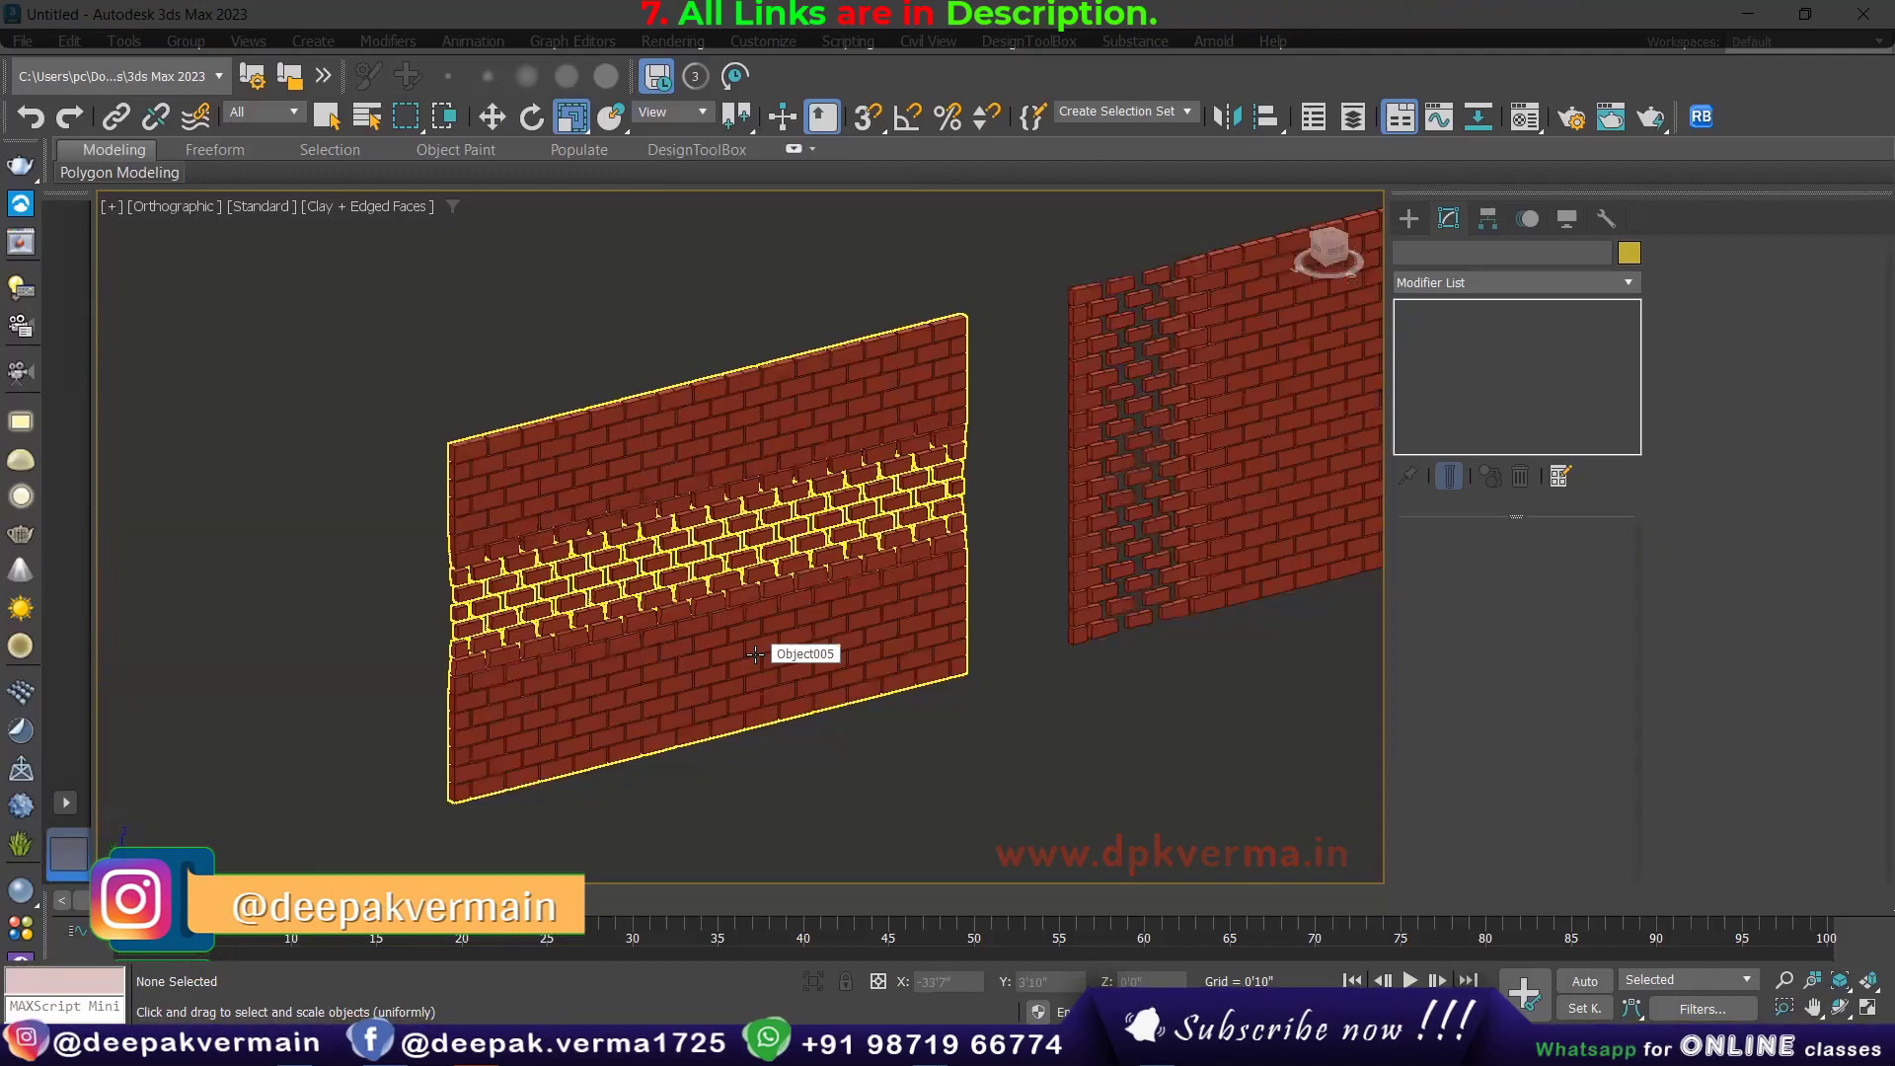
{"action": "scroll", "coordinate": [755, 654], "scroll_direction": "up", "scroll_amount": 2}
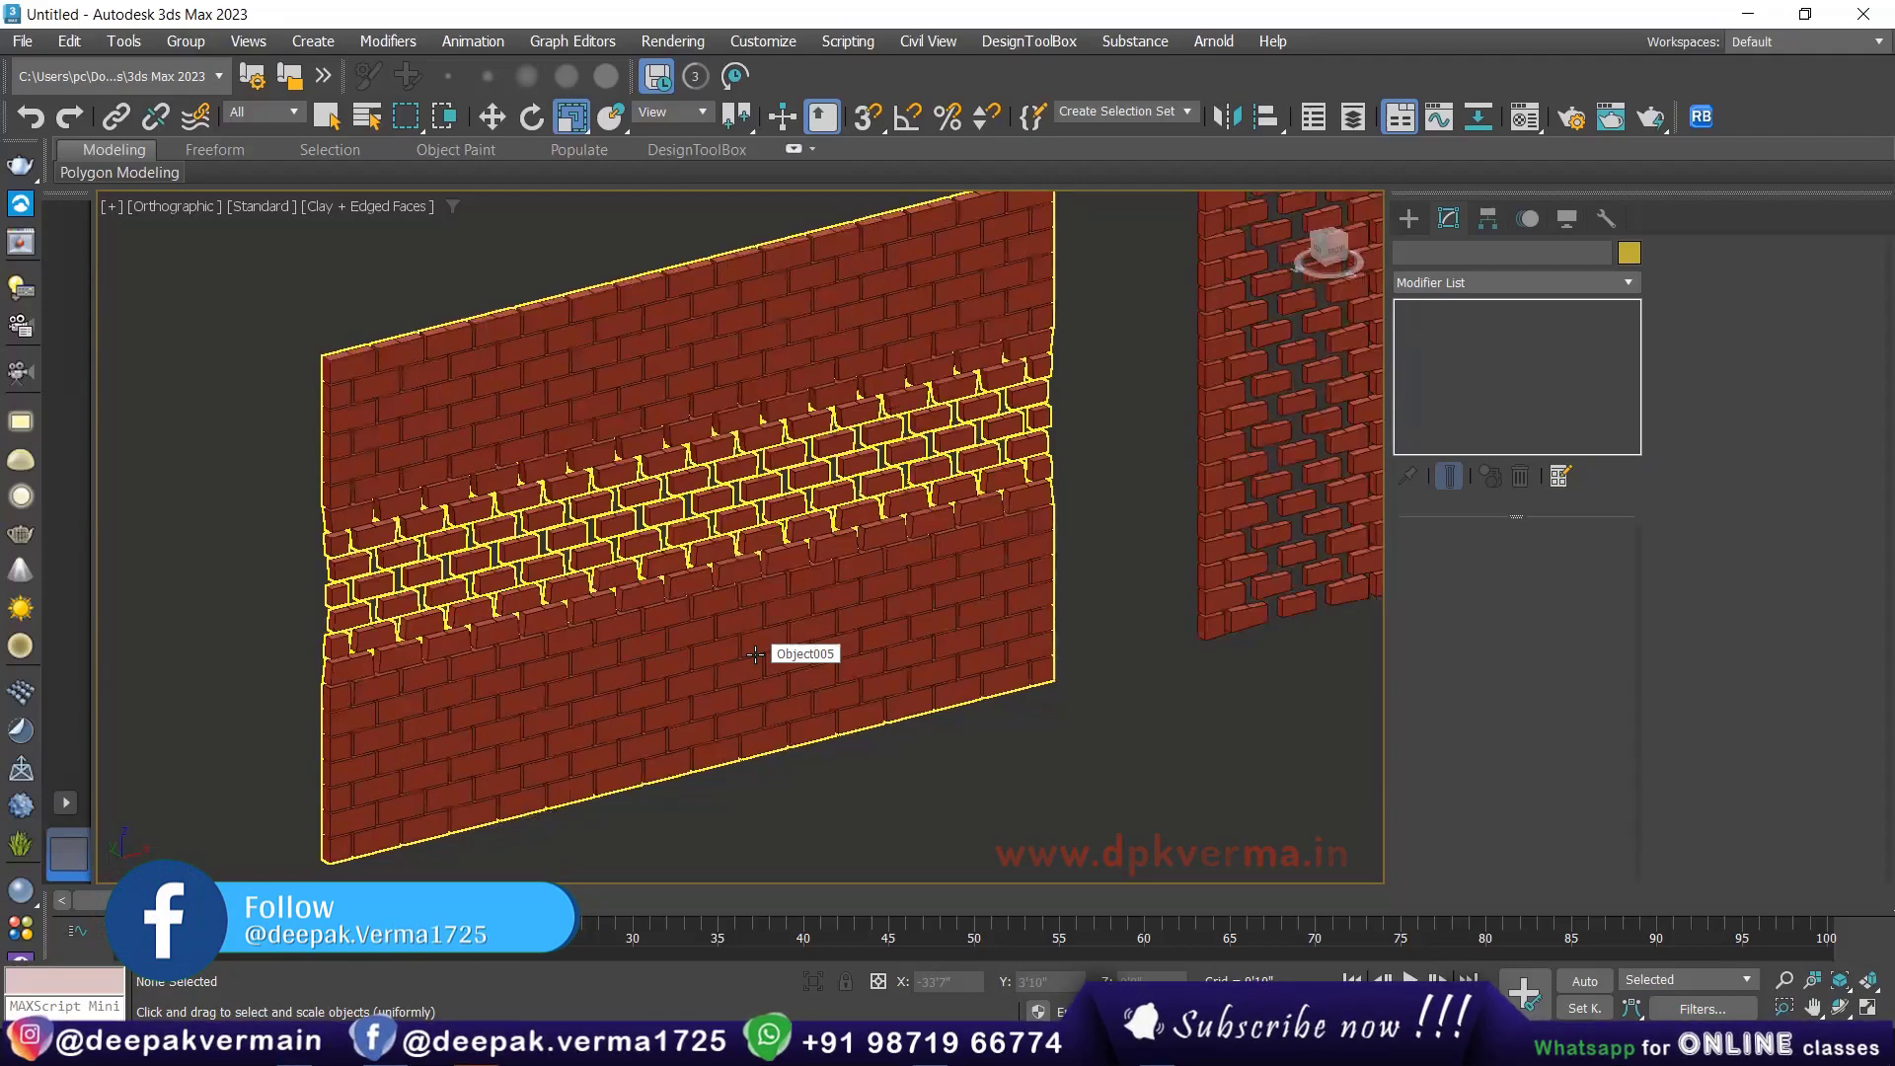
{"action": "scroll", "coordinate": [755, 654], "scroll_direction": "down", "scroll_amount": 2}
{"action": "scroll", "coordinate": [755, 655], "scroll_direction": "down", "scroll_amount": 2}
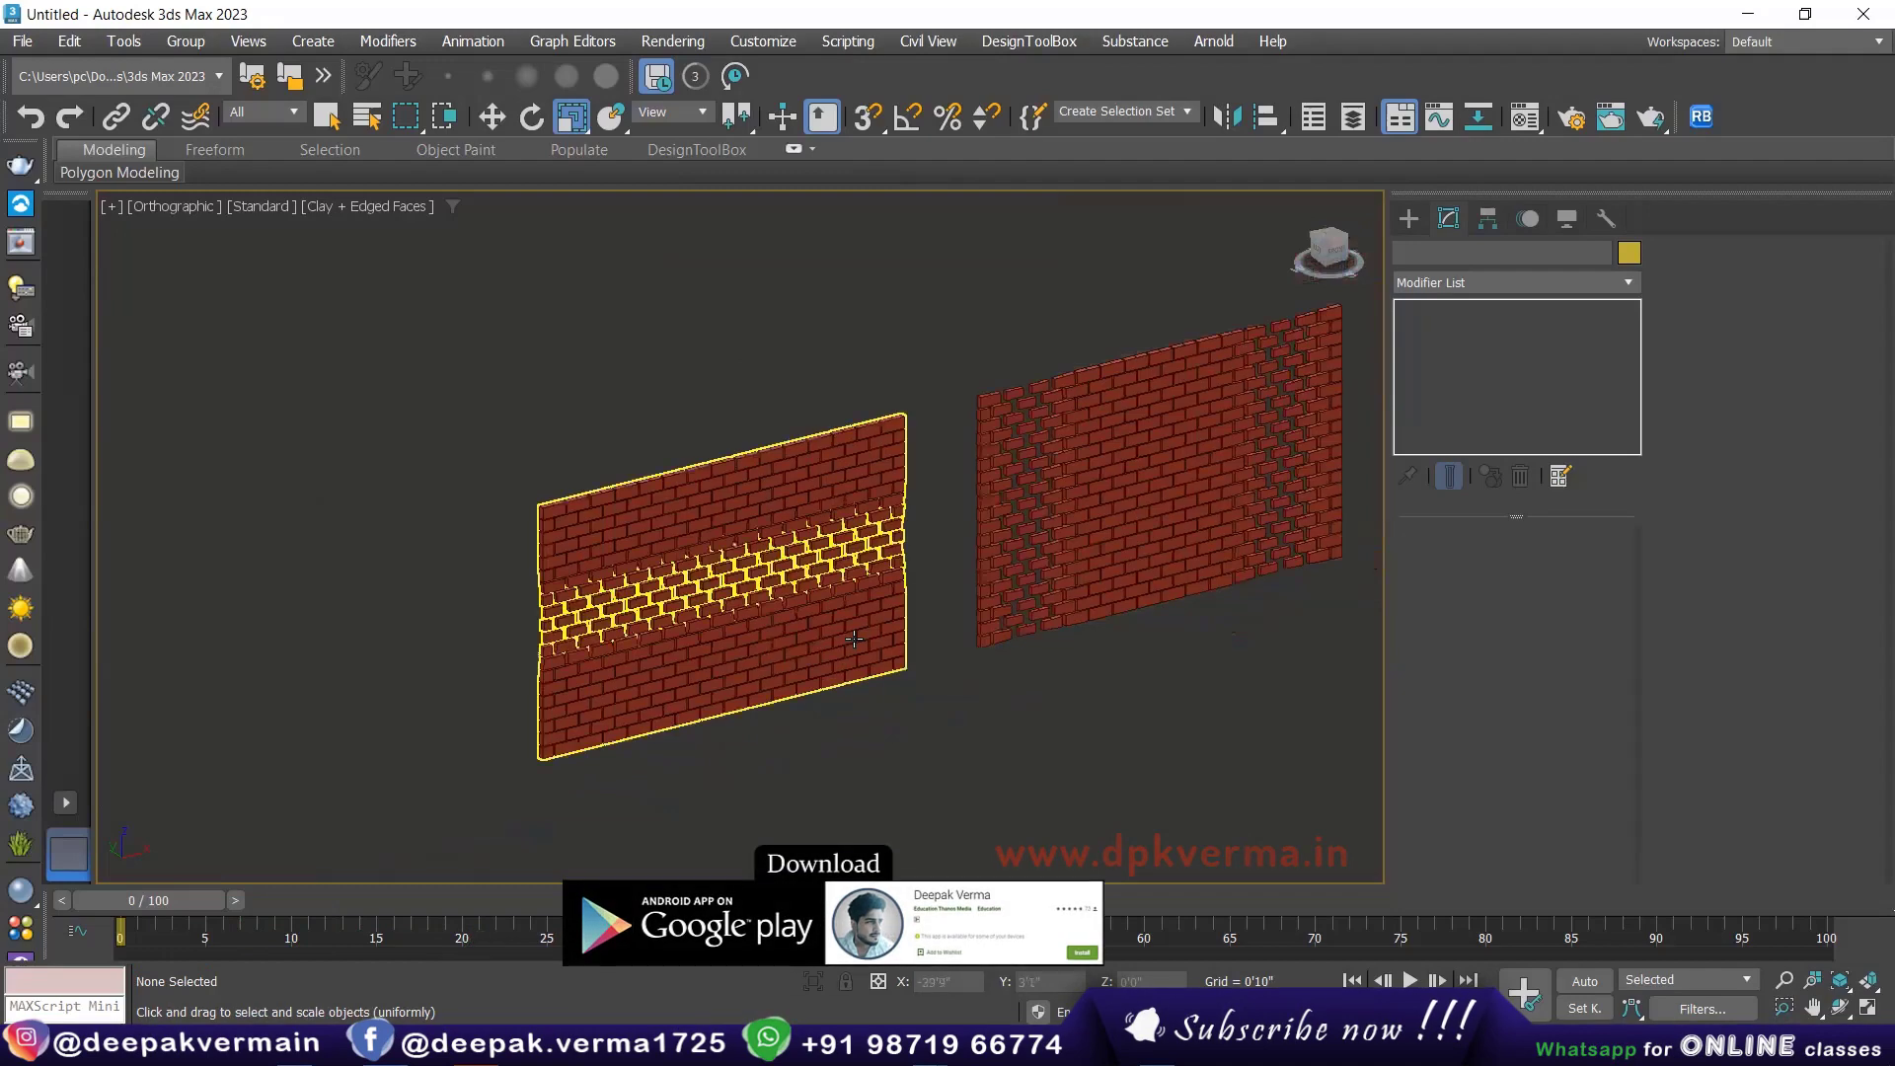
{"action": "scroll", "coordinate": [855, 639], "scroll_direction": "up", "scroll_amount": 2}
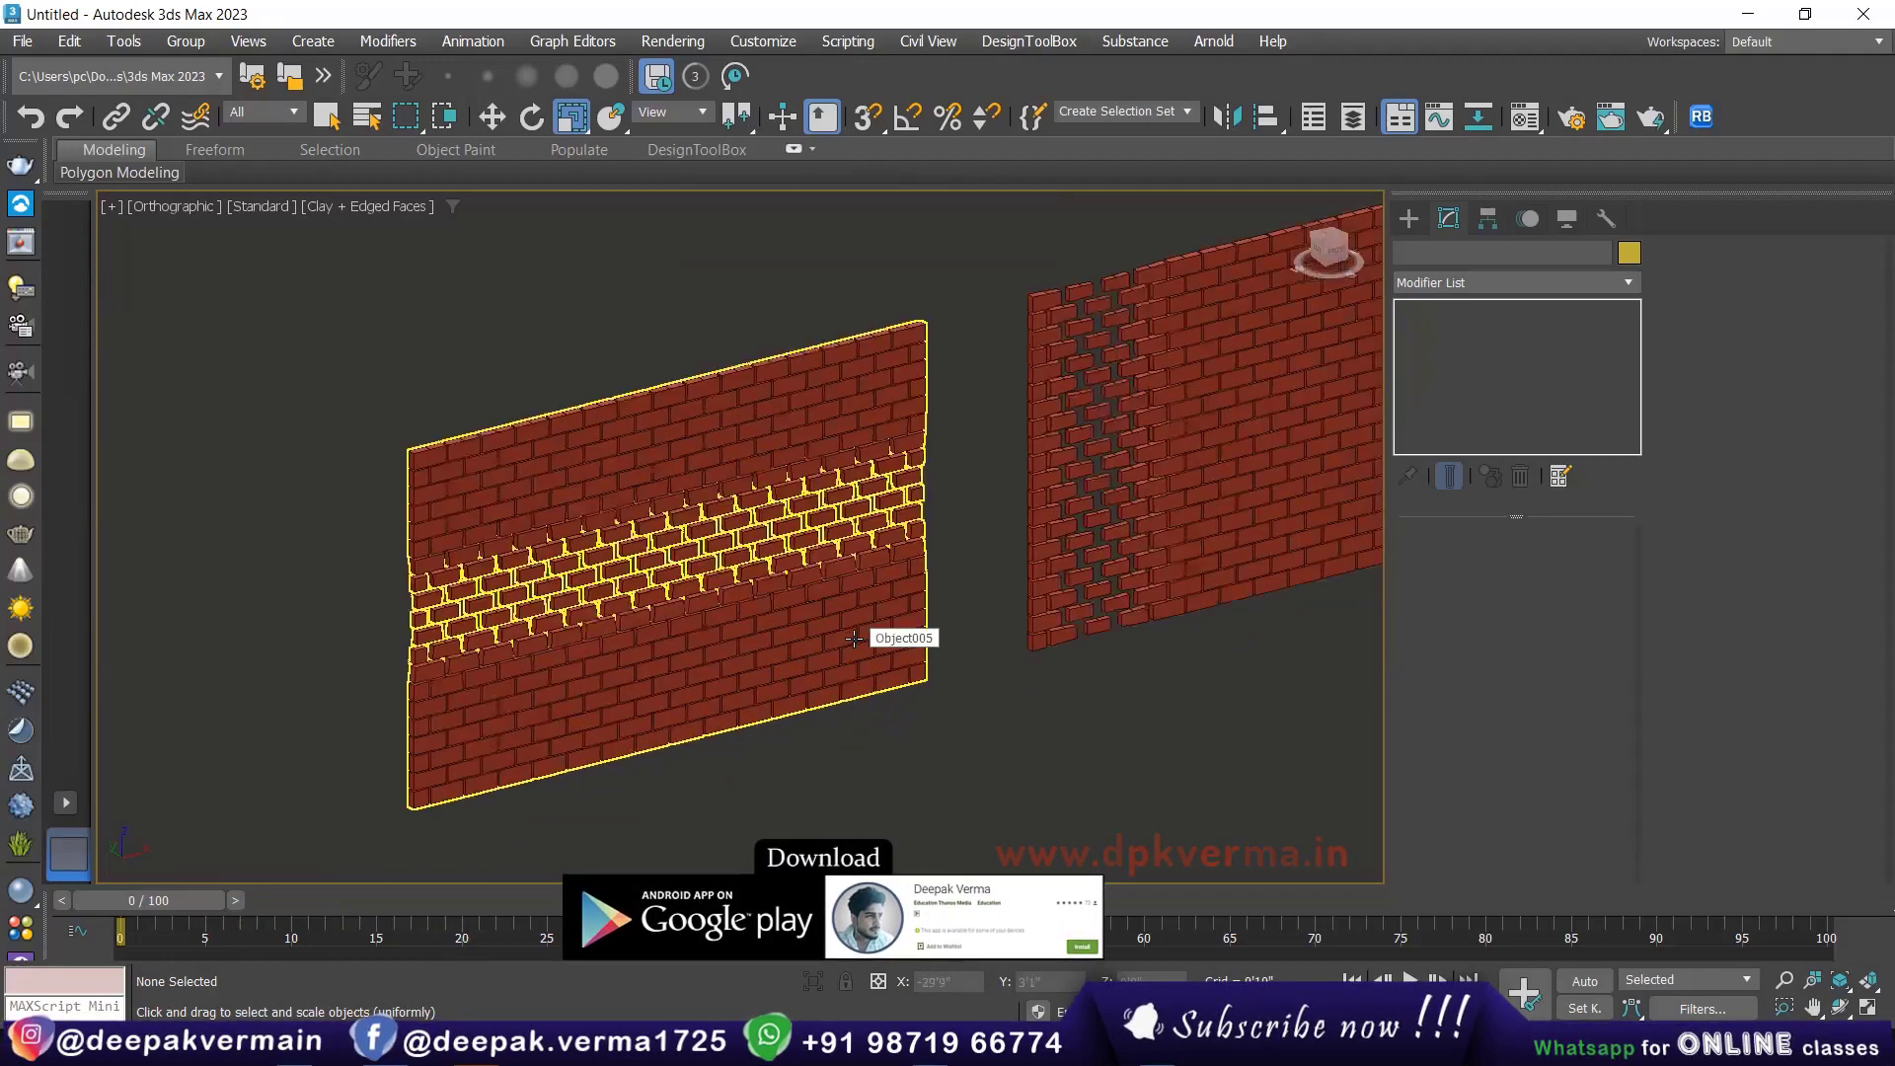